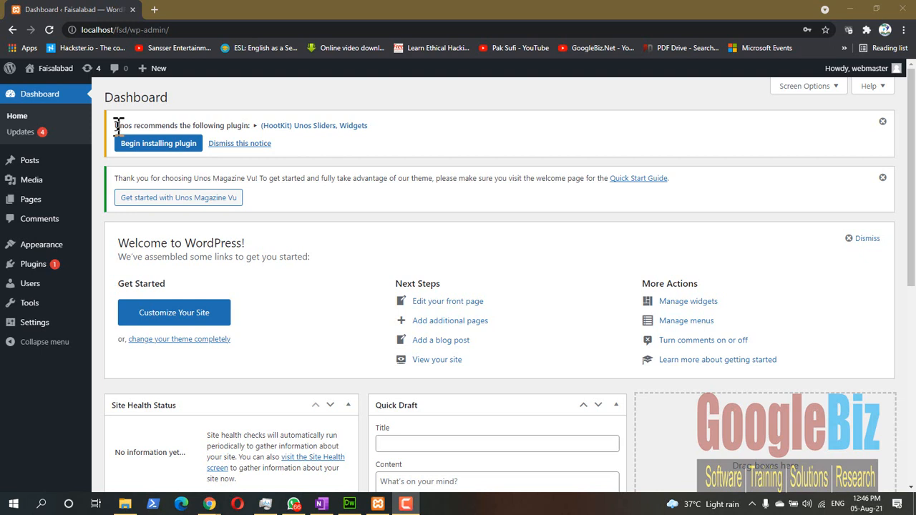
Open the site's Themes page and look through the installed themes, including the active Unos Magazine Vu theme.
left_click(181, 29)
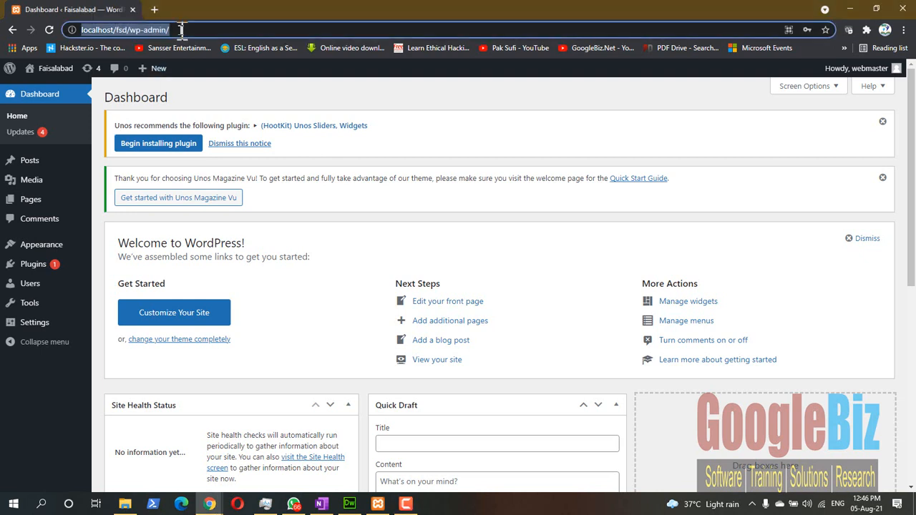
left_click_drag(181, 29, 130, 32)
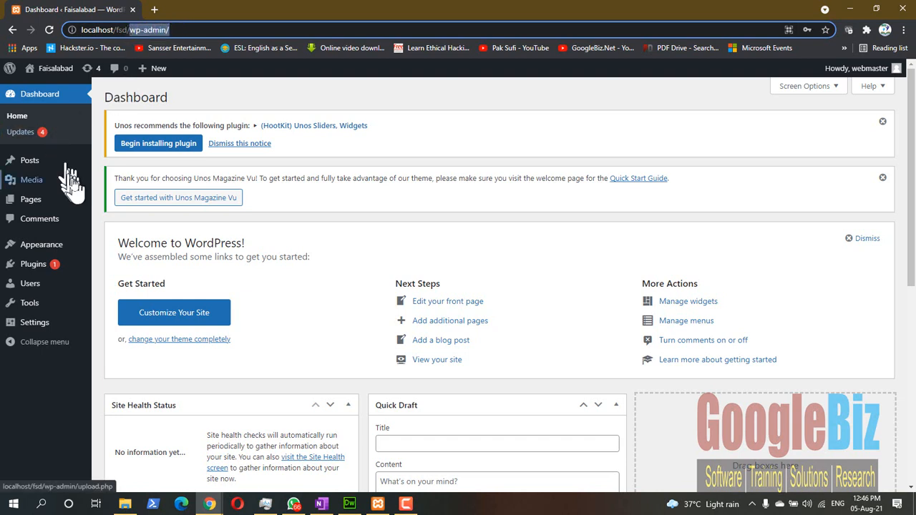
mouse_move(76, 187)
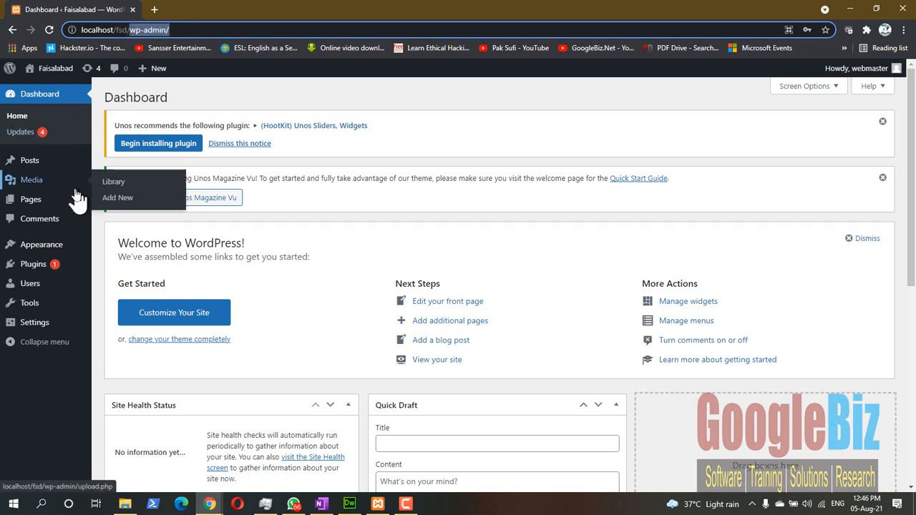
mouse_move(47, 254)
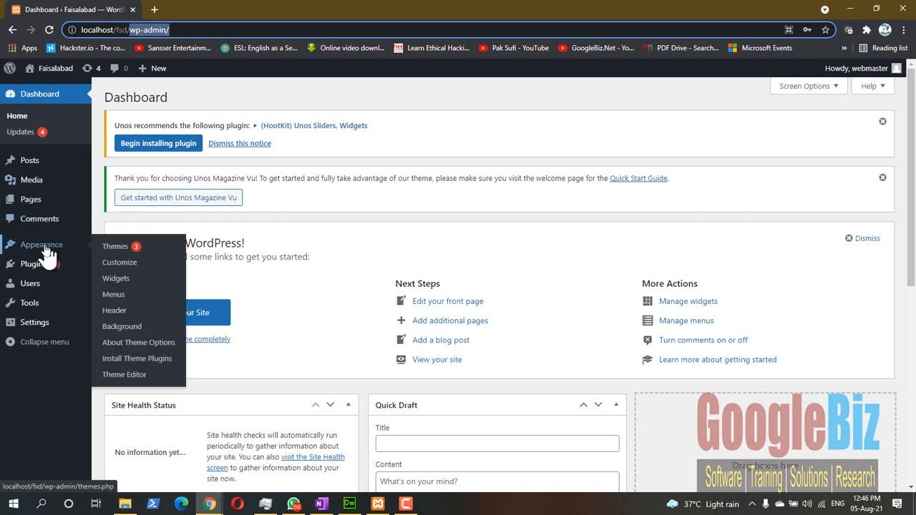
left_click(119, 251)
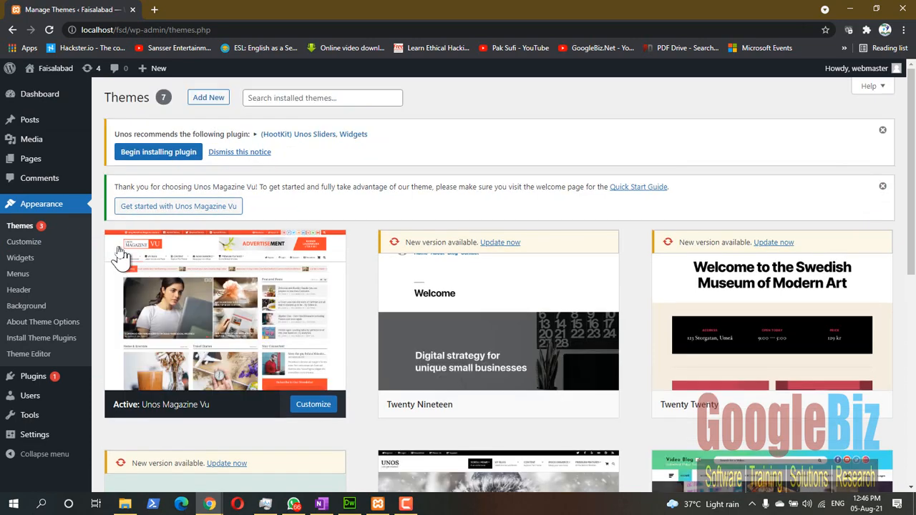
scroll(360, 258, "down", 6)
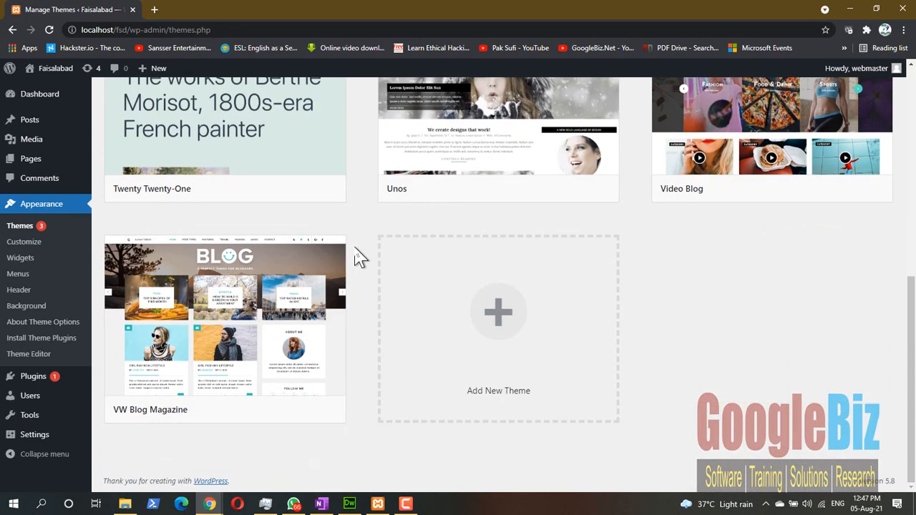
scroll(360, 258, "up", 6)
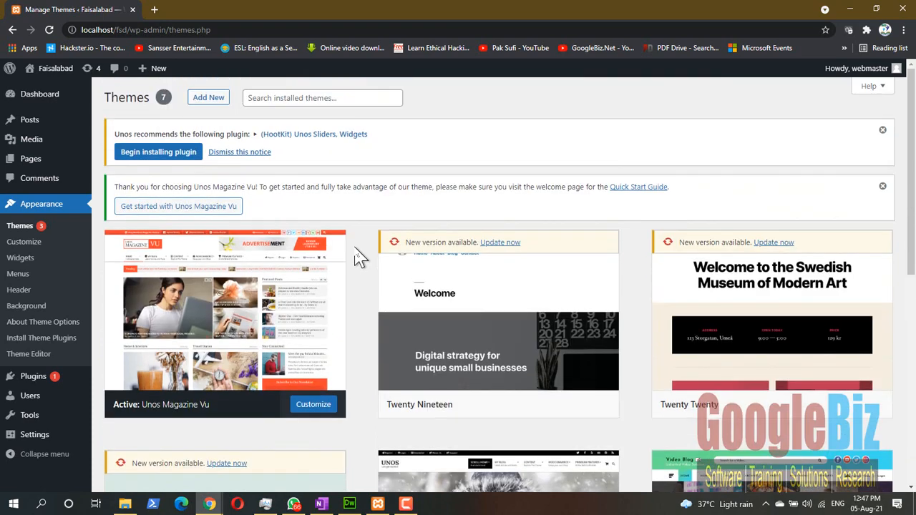
left_click(127, 422)
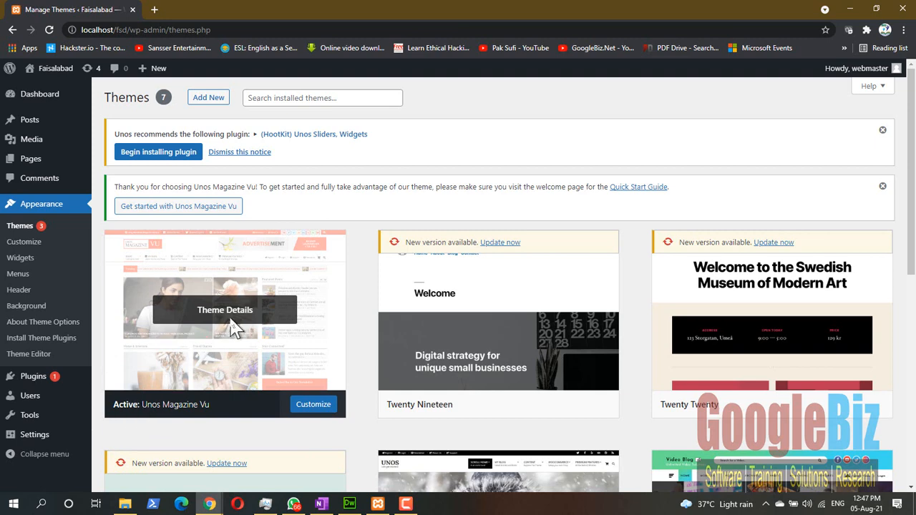
Live-preview the Twenty Nineteen theme, look through the previewed page and close the preview without activating it.
mouse_move(583, 360)
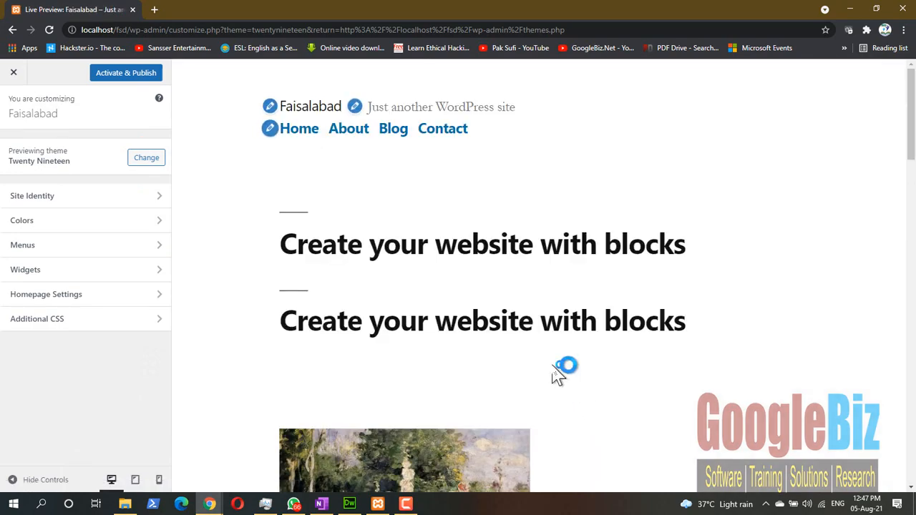
scroll(526, 320, "down", 2)
scroll(522, 322, "down", 15)
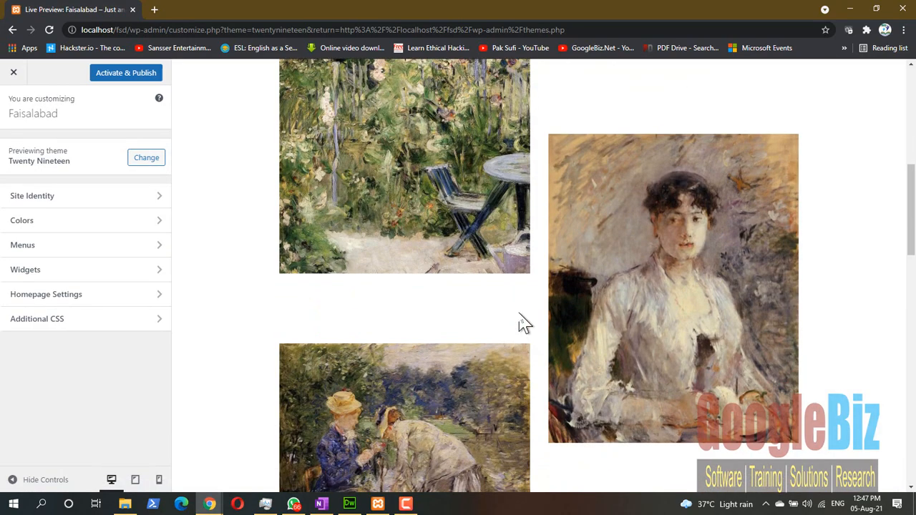
scroll(526, 322, "up", 4)
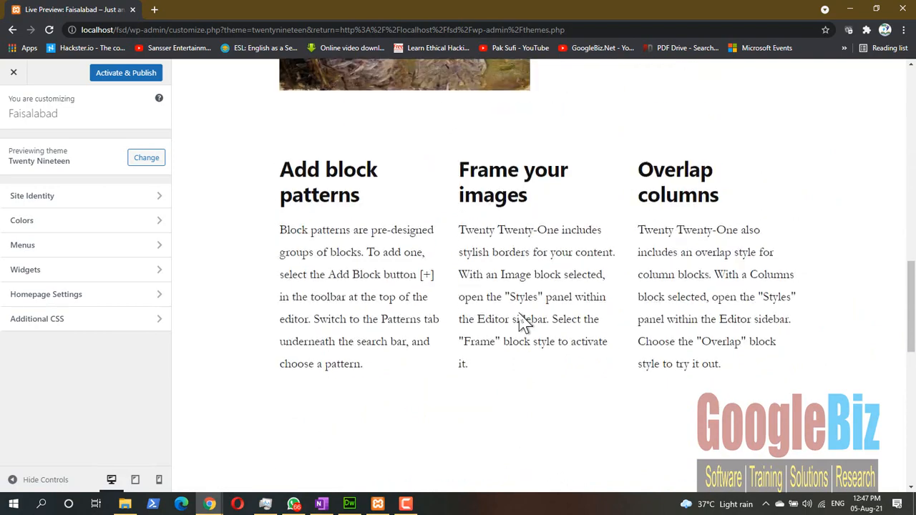
scroll(522, 319, "down", 8)
scroll(522, 317, "up", 20)
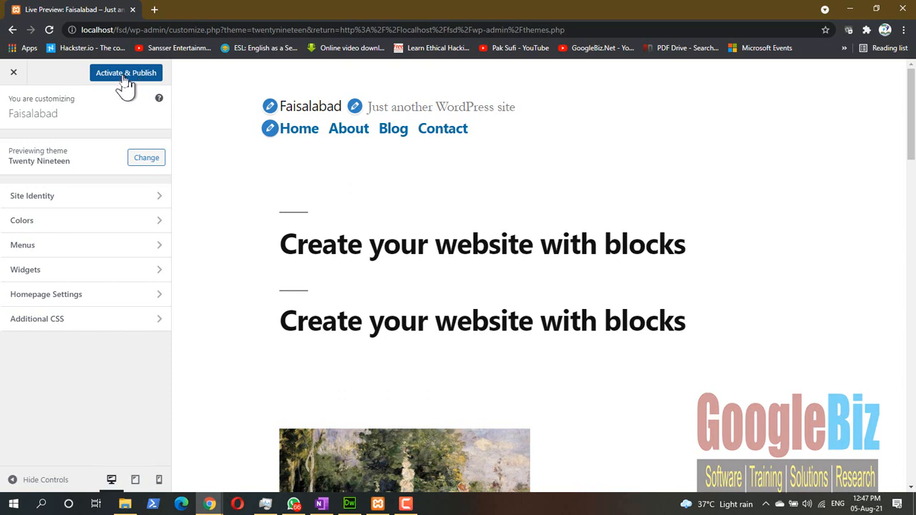
left_click(16, 75)
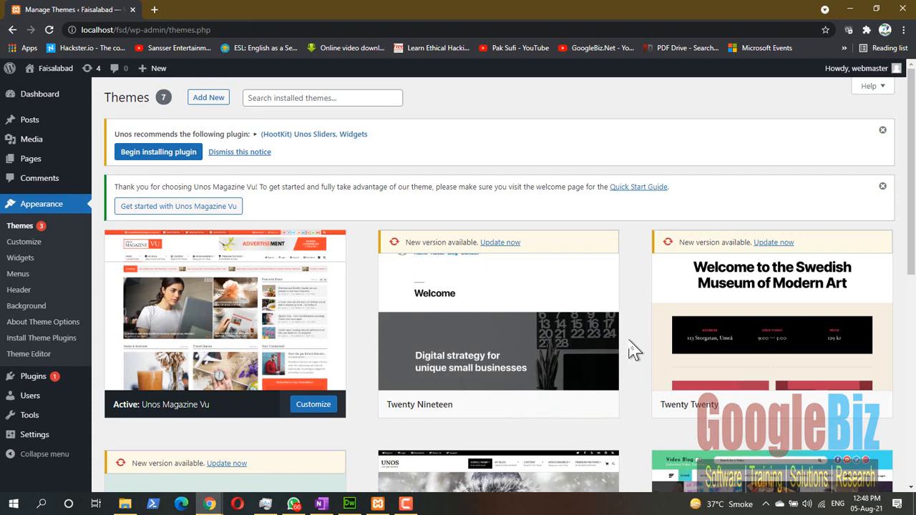
Open the site's front end at localhost/fsd in a new browser tab.
scroll(632, 350, "down", 2)
scroll(632, 350, "up", 2)
left_click(154, 9)
left_click(192, 29)
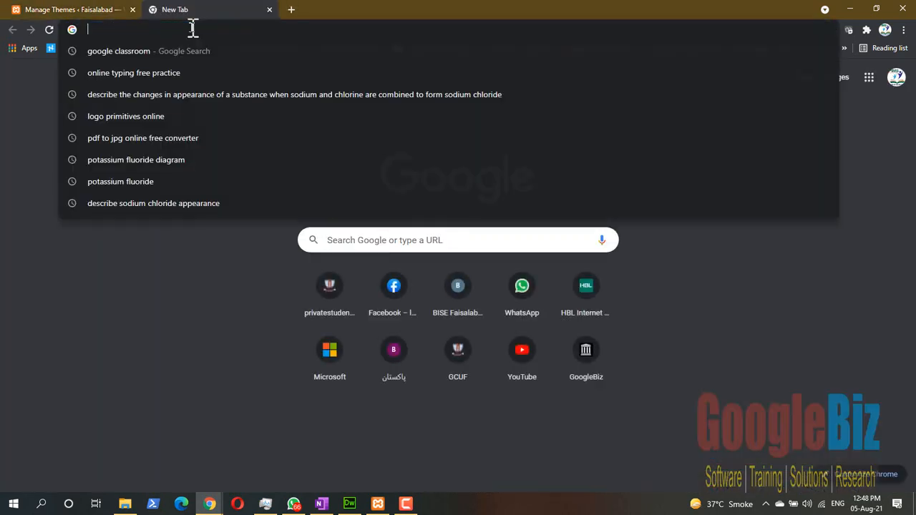
type("localhost")
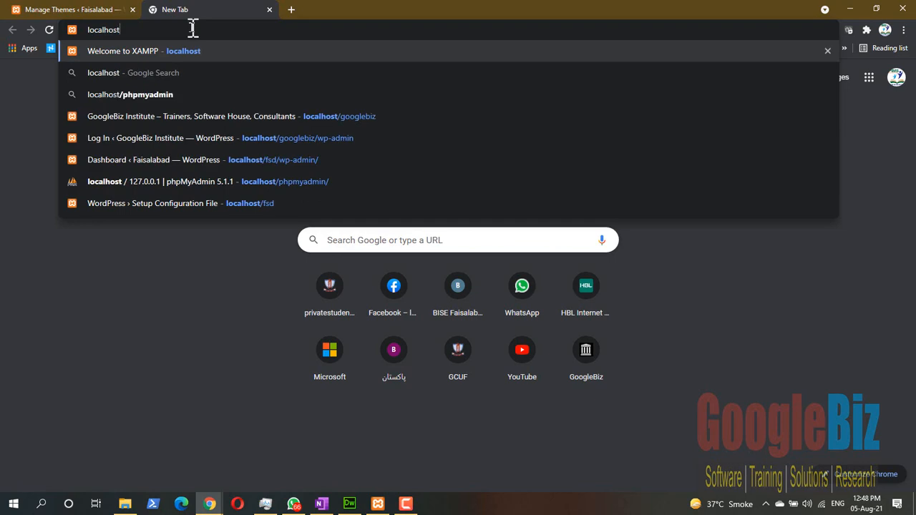
type("/fsd")
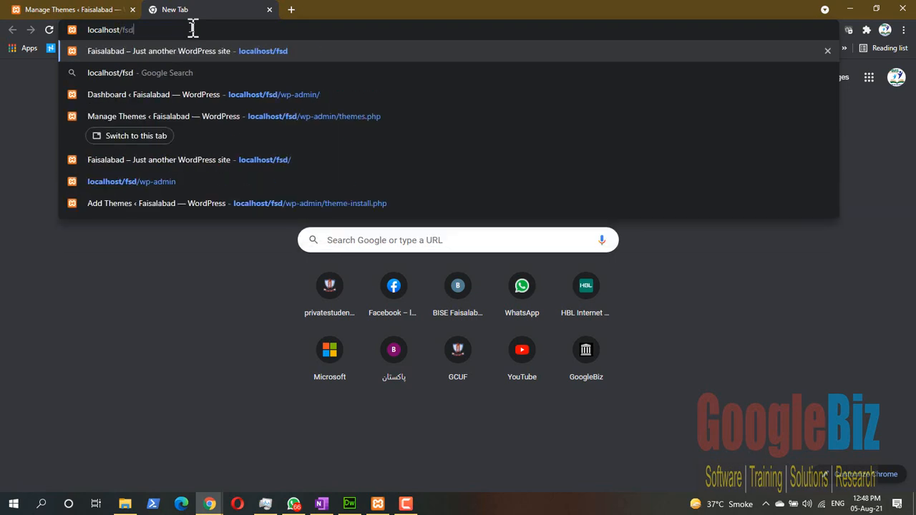
key("Return")
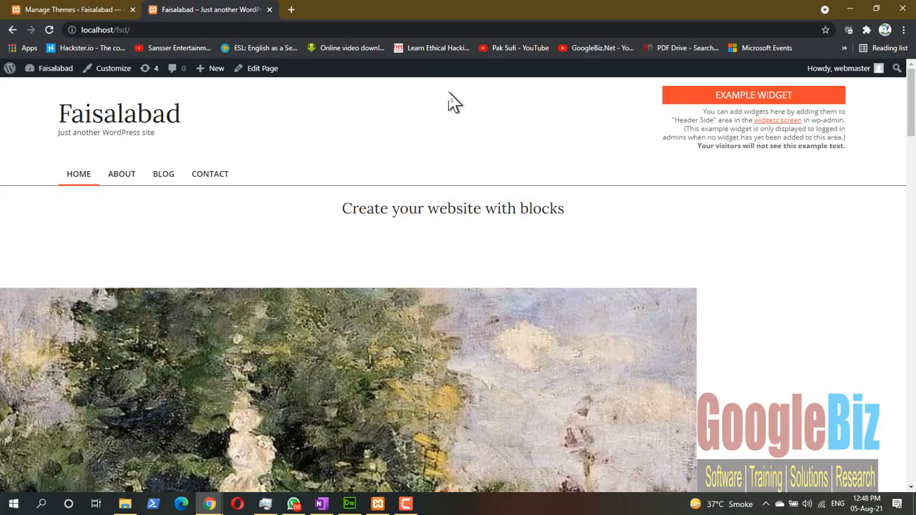
Examine the site's home page down to its footer and the content and sidebar of the About page.
scroll(494, 182, "down", 10)
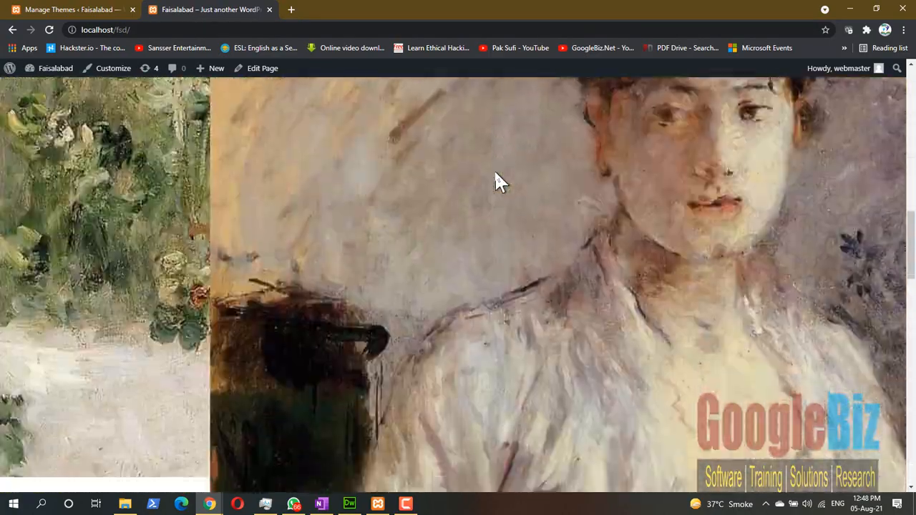
scroll(499, 182, "down", 10)
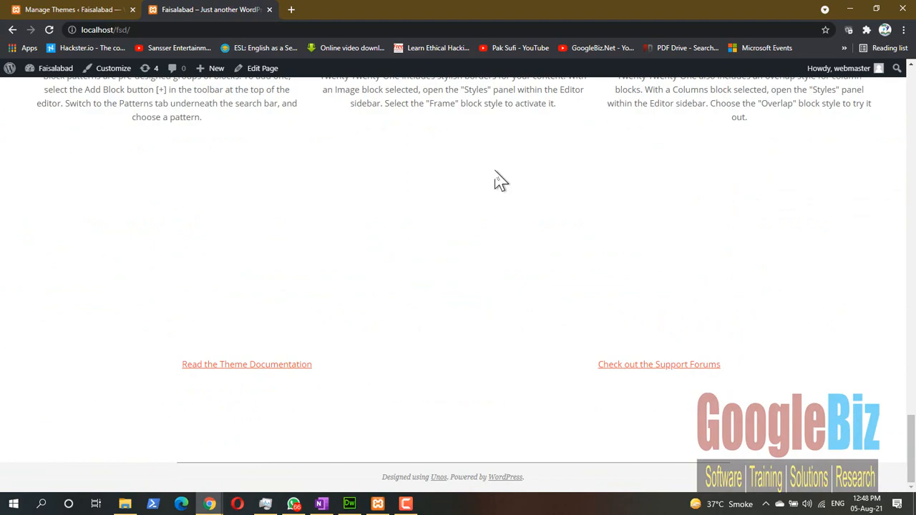
scroll(499, 180, "up", 20)
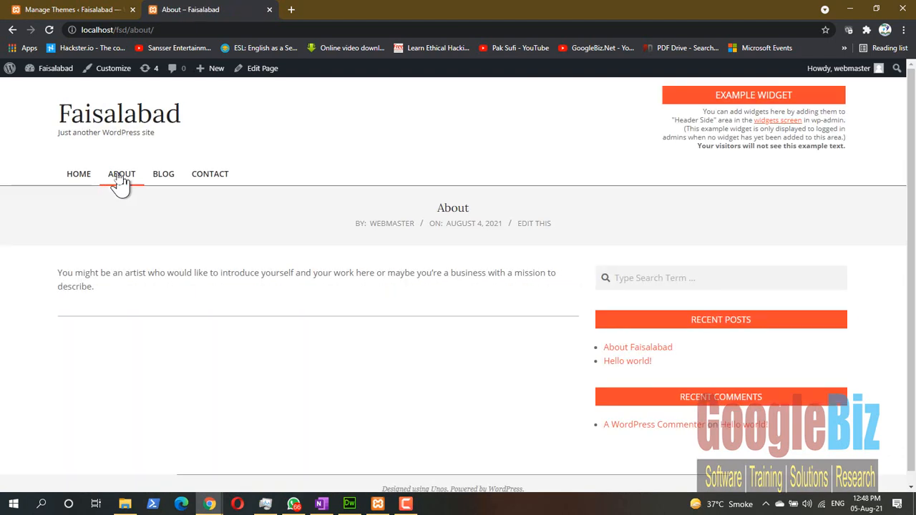
scroll(120, 179, "down", 1)
scroll(120, 183, "up", 1)
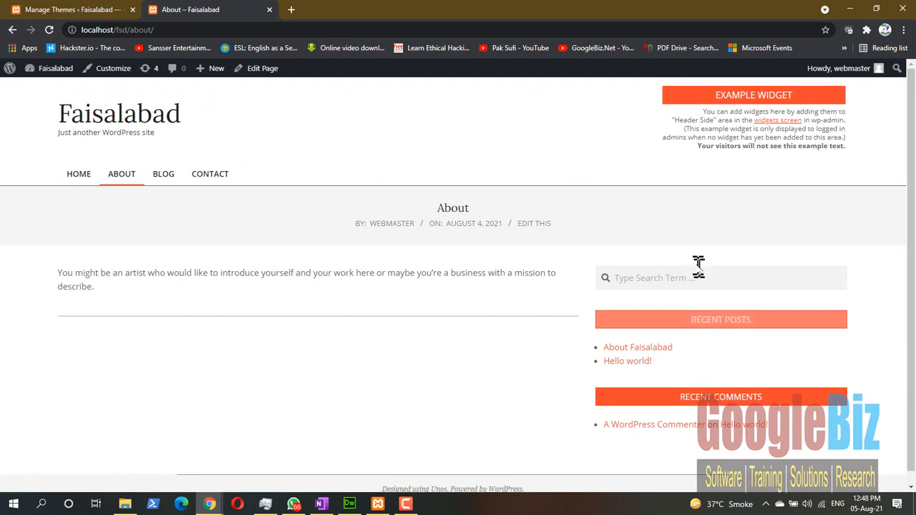
scroll(401, 372, "down", 1)
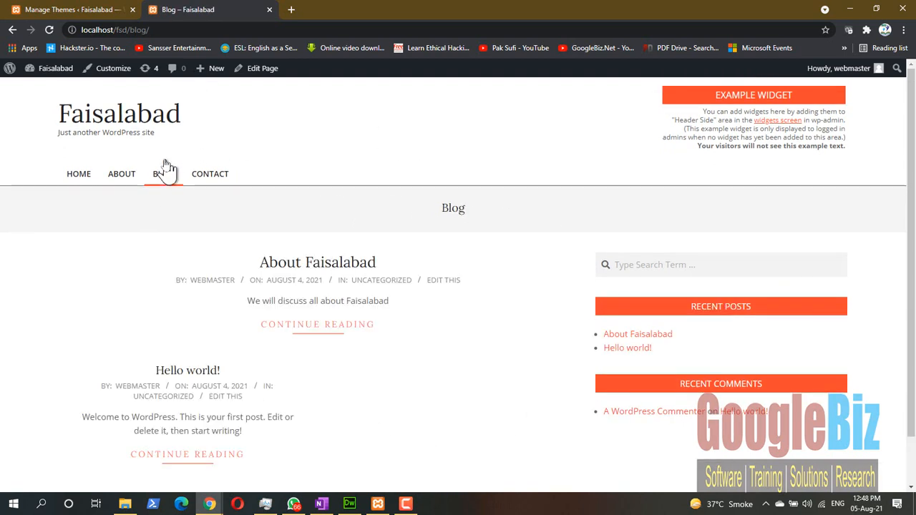
Examine the posts and their dates on the Blog page, and view the Contact page before returning to Home.
left_click_drag(229, 265, 469, 322)
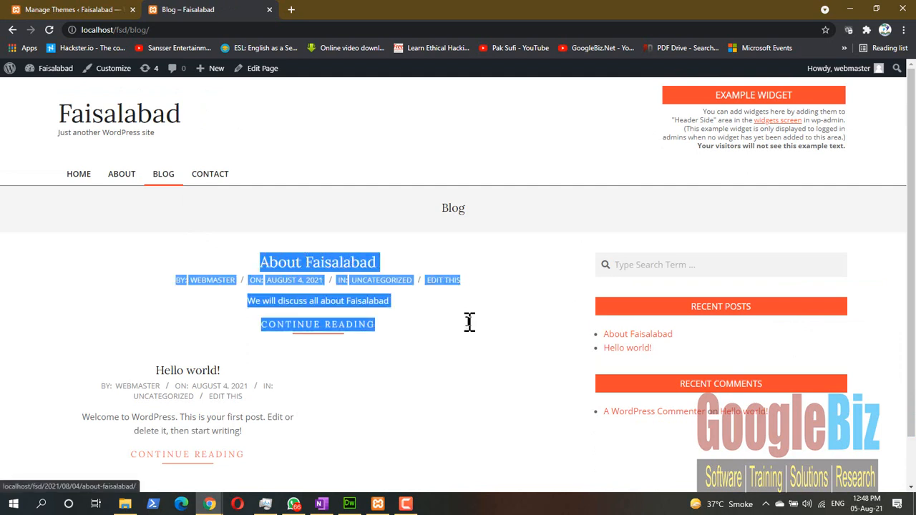
left_click(406, 263)
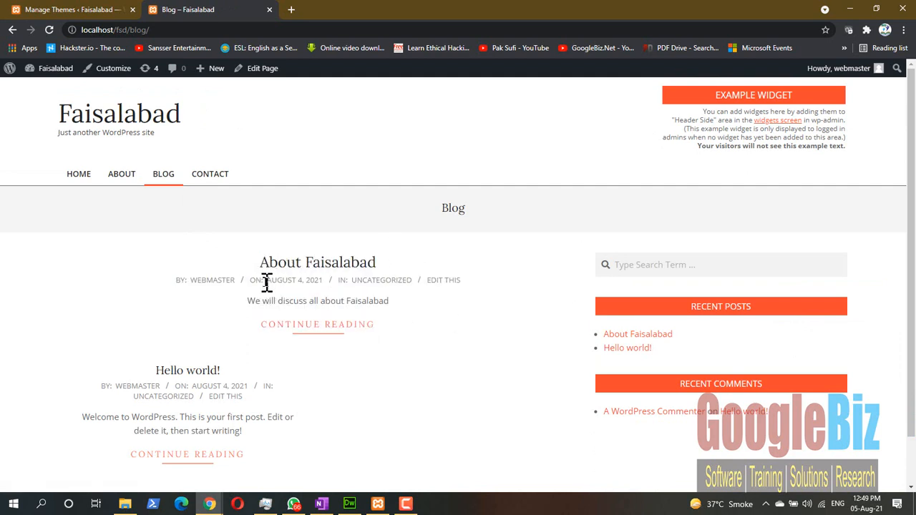
left_click_drag(266, 279, 318, 281)
left_click_drag(107, 374, 435, 374)
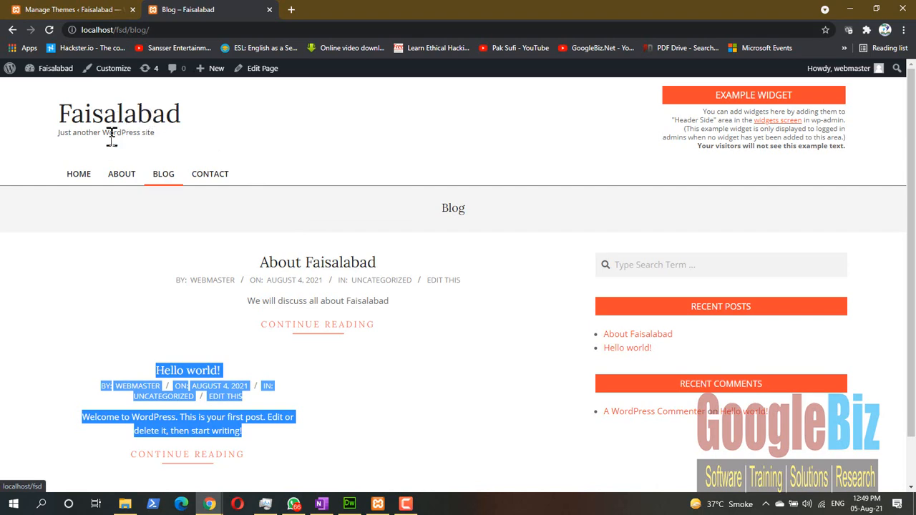
left_click(211, 177)
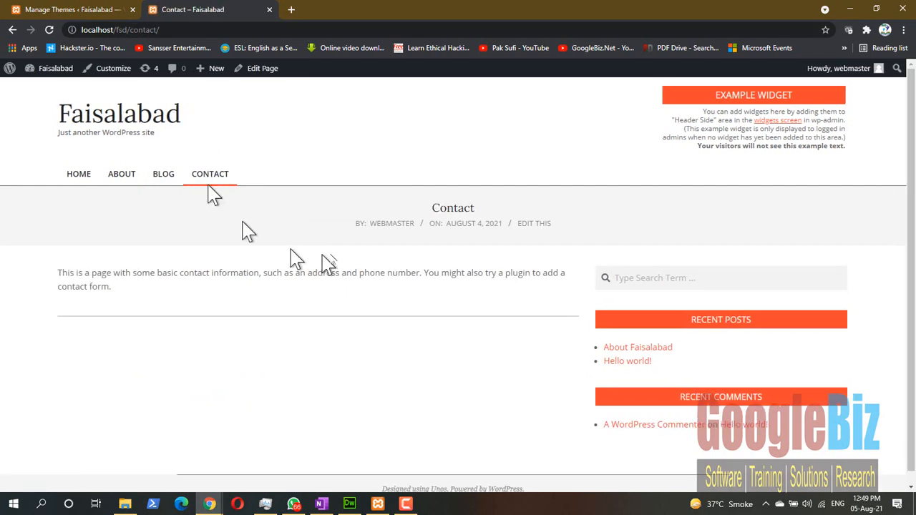
left_click(74, 180)
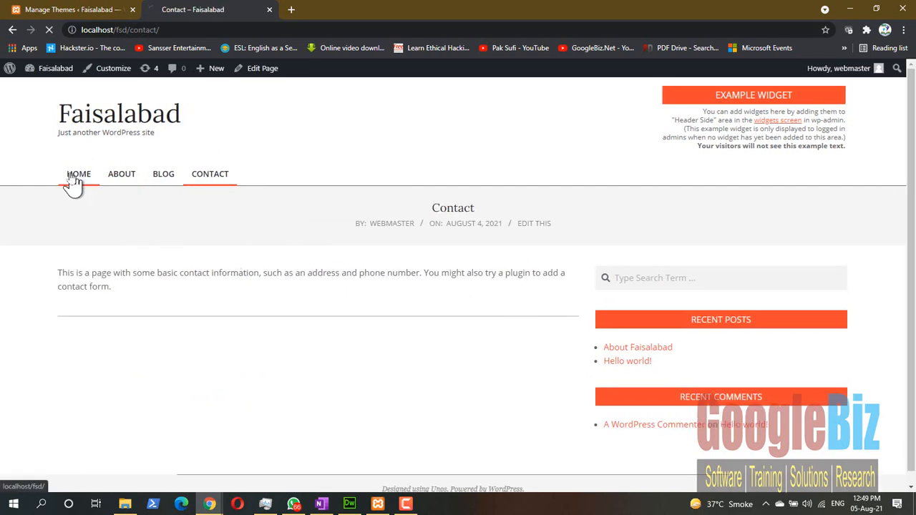
Return to the Manage Themes tab, start customizing the active Unos Magazine Vu theme and look through its customization sections.
left_click(52, 11)
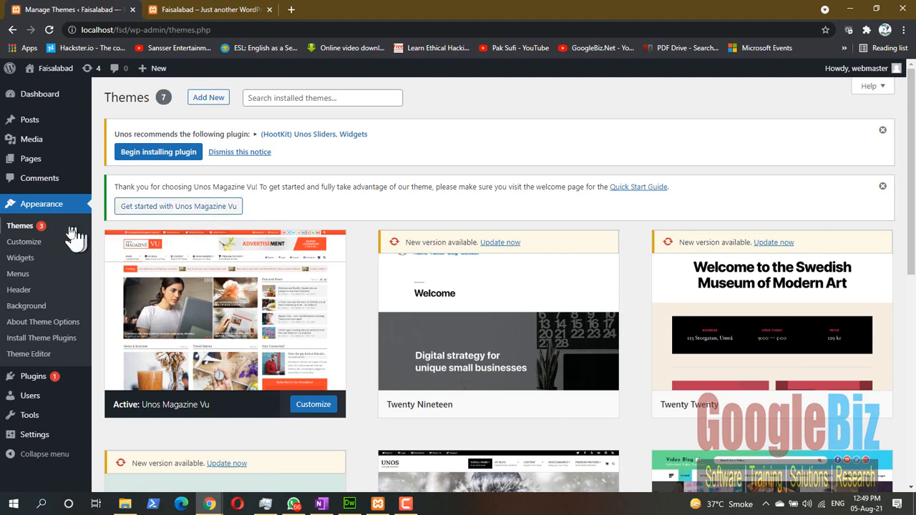
left_click(324, 405)
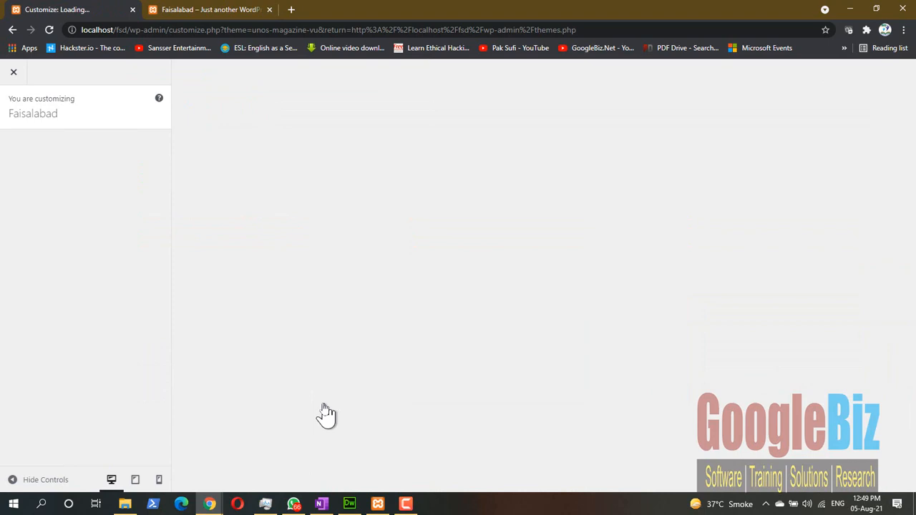
scroll(86, 373, "down", 3)
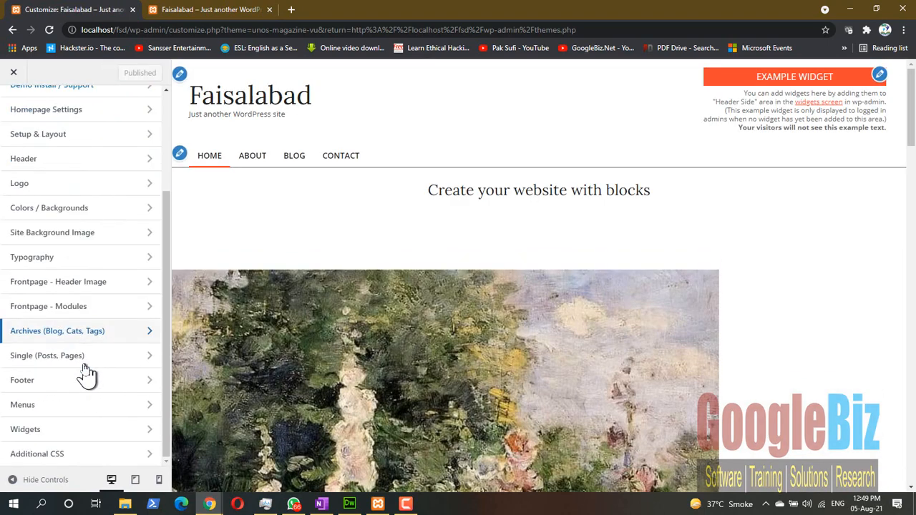
scroll(86, 374, "up", 3)
scroll(86, 373, "down", 3)
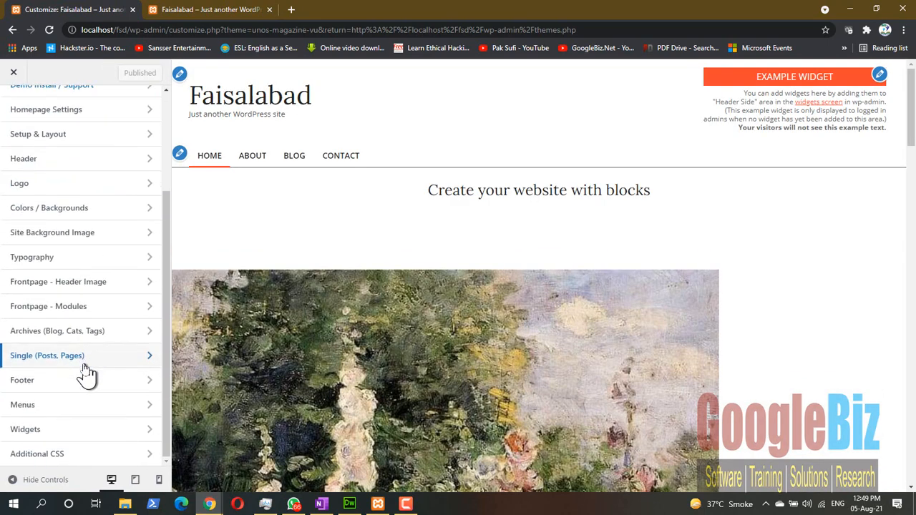
scroll(86, 373, "up", 3)
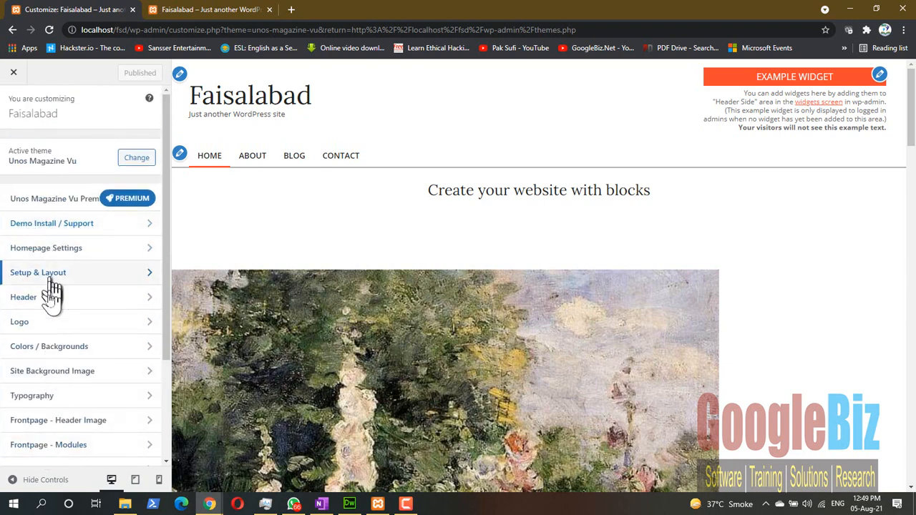
scroll(55, 351, "down", 3)
scroll(55, 352, "up", 3)
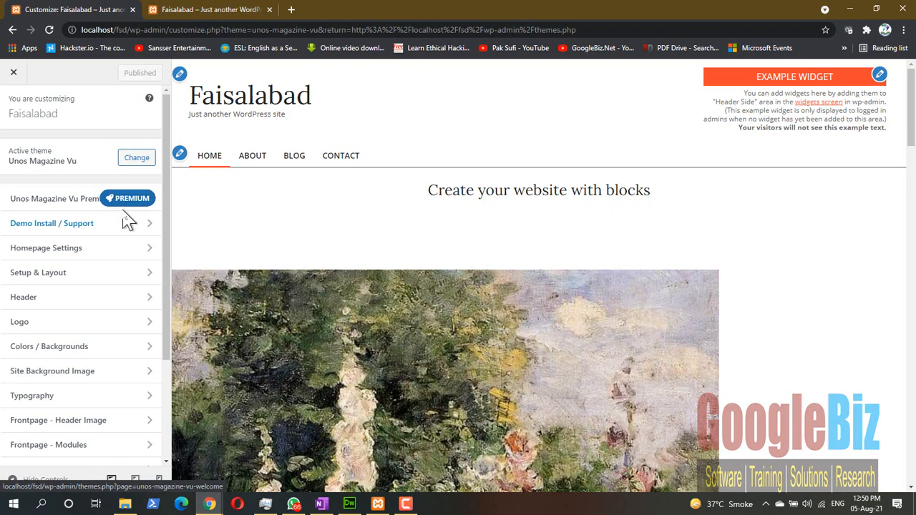
In Homepage Settings, try the About page and then the Blog page as the static homepage.
left_click(74, 256)
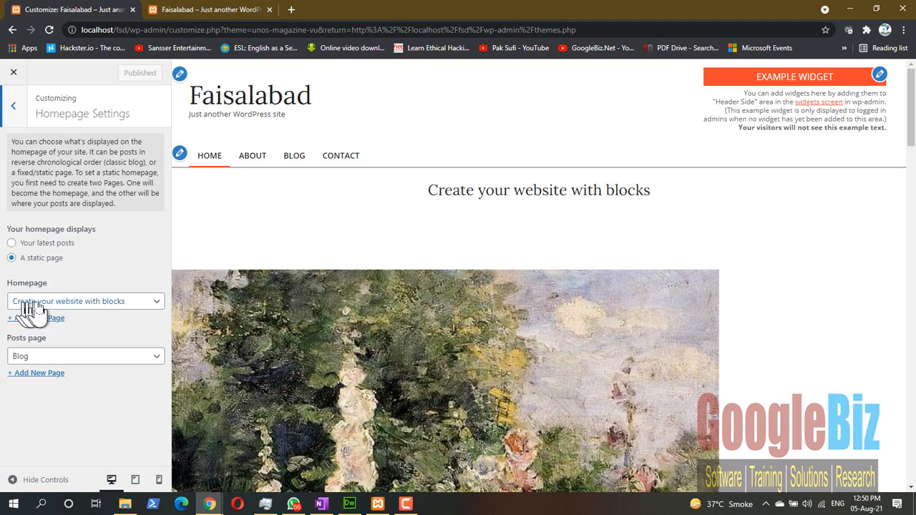
left_click(150, 305)
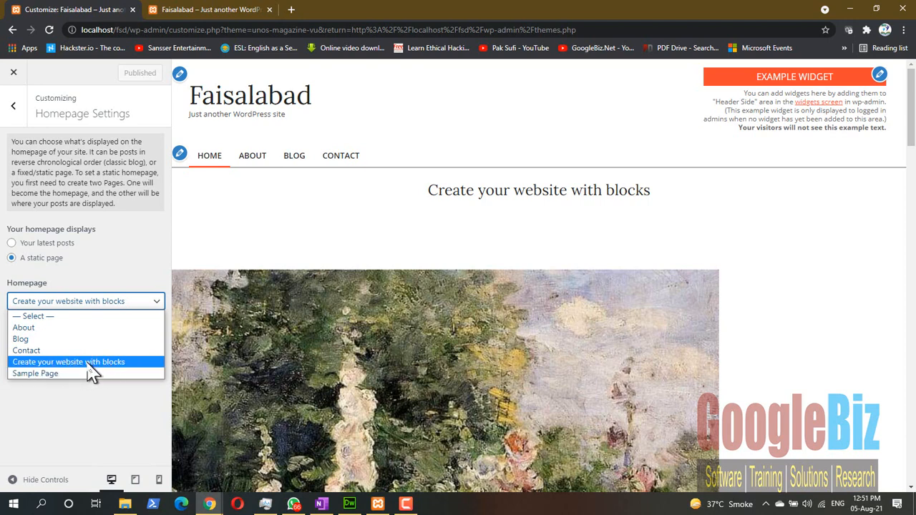
left_click(25, 327)
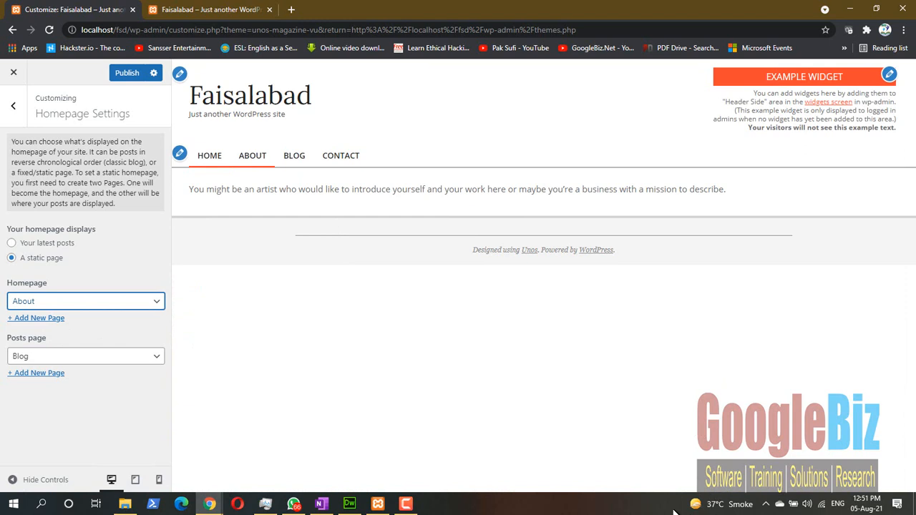
left_click(155, 306)
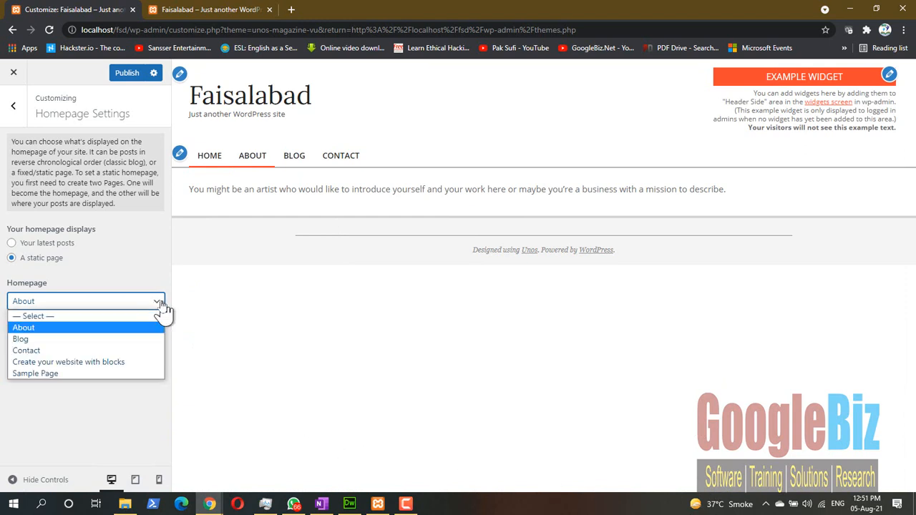
left_click(97, 340)
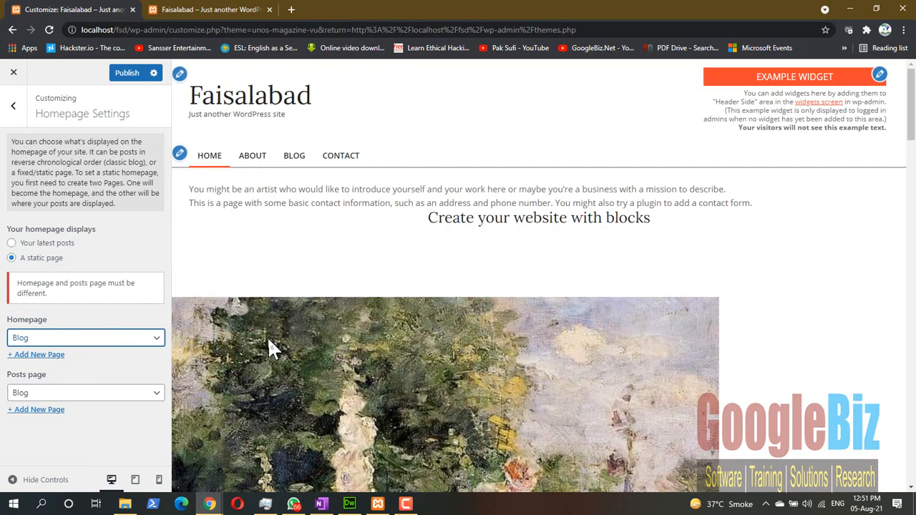
Keep Blog as the posts page and try to publish with Blog also set as the homepage.
left_click(44, 394)
left_click(156, 395)
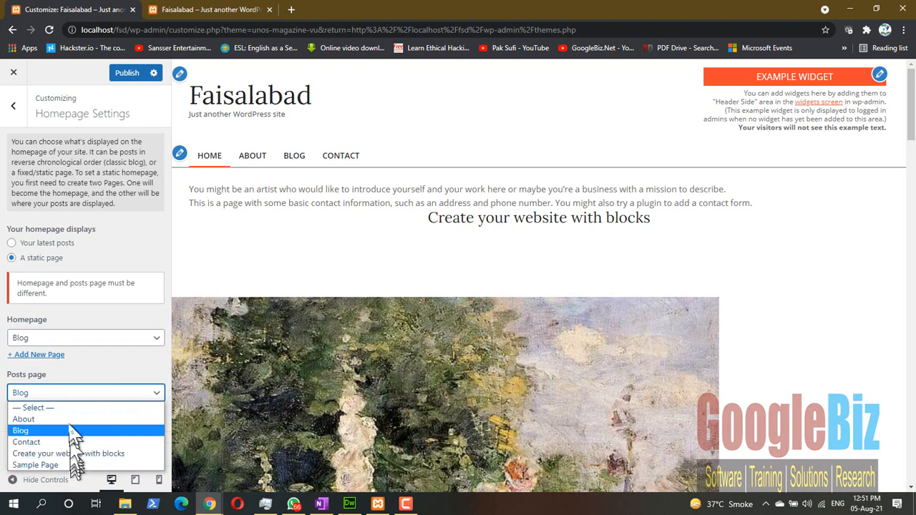
left_click(14, 377)
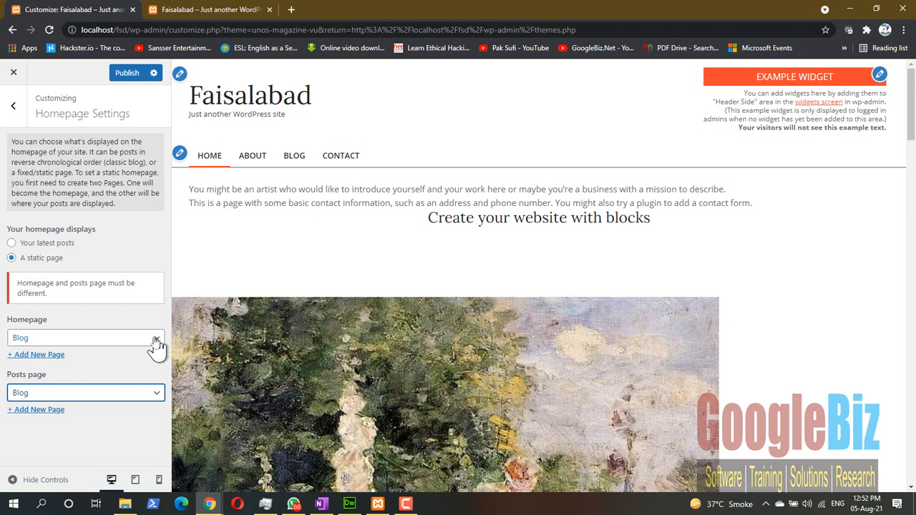
left_click(127, 74)
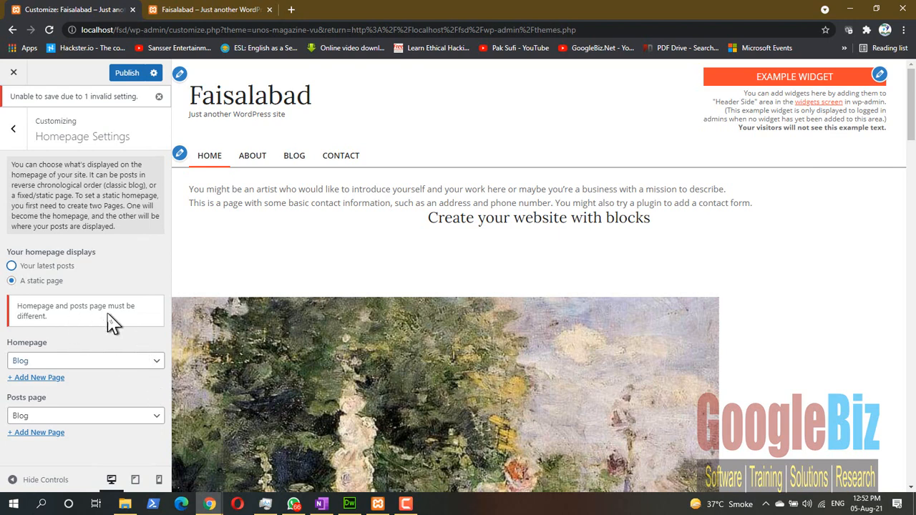
Set the static homepage to About, with Blog as the posts page, and publish the change.
left_click(52, 316)
left_click(94, 360)
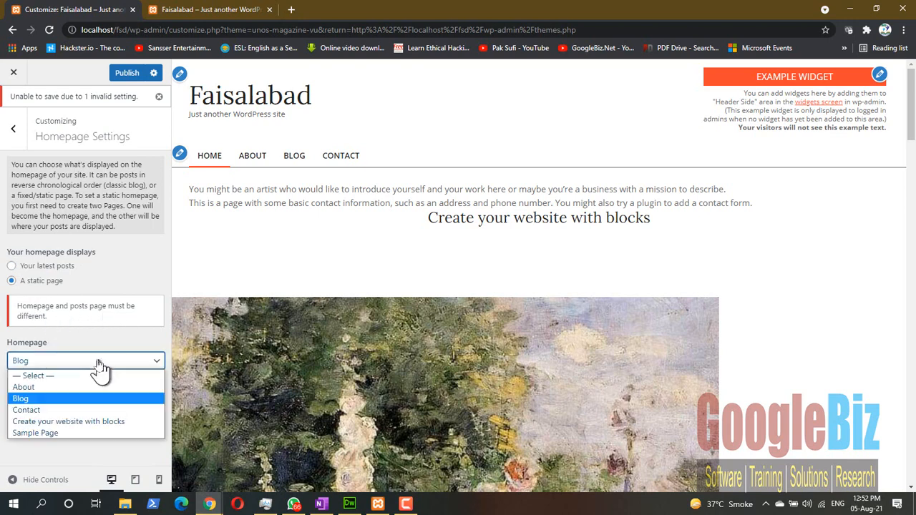
left_click(74, 388)
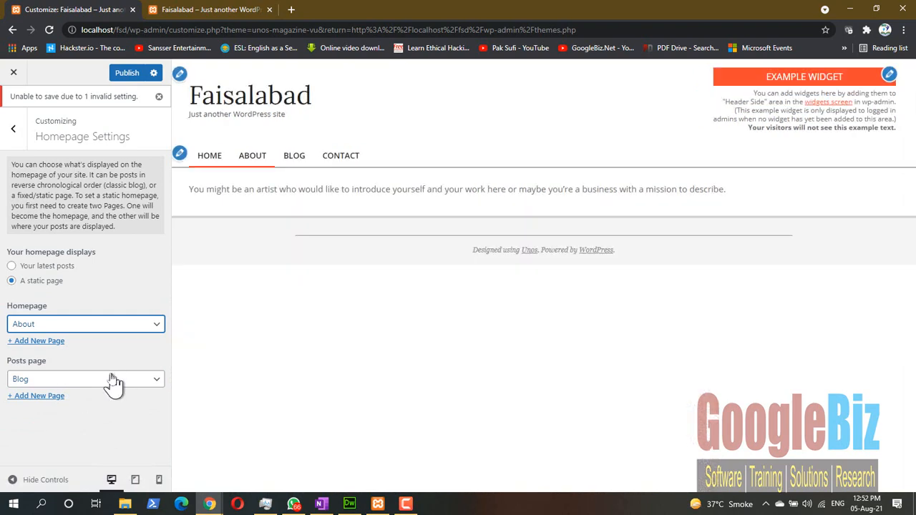
left_click(128, 75)
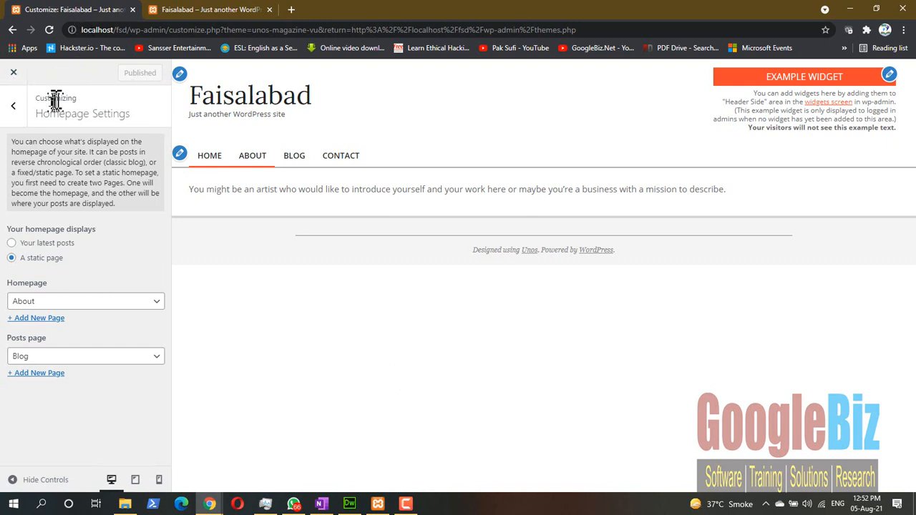
Switch the site layout to Boxed layout in the Setup & Layout settings.
left_click(14, 107)
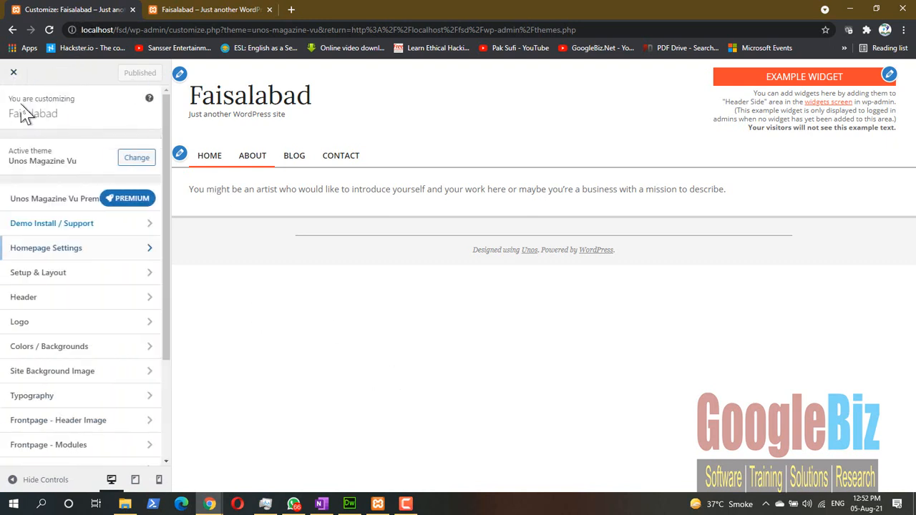
left_click(80, 279)
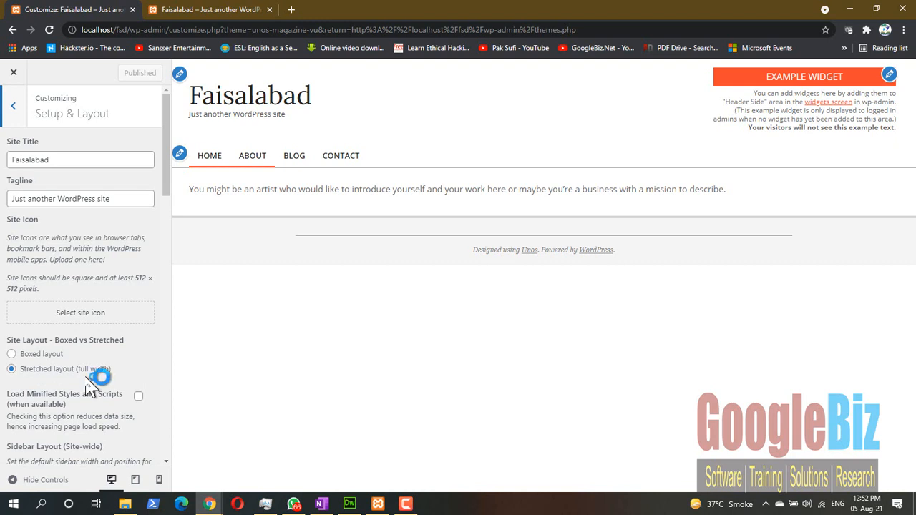
left_click(54, 356)
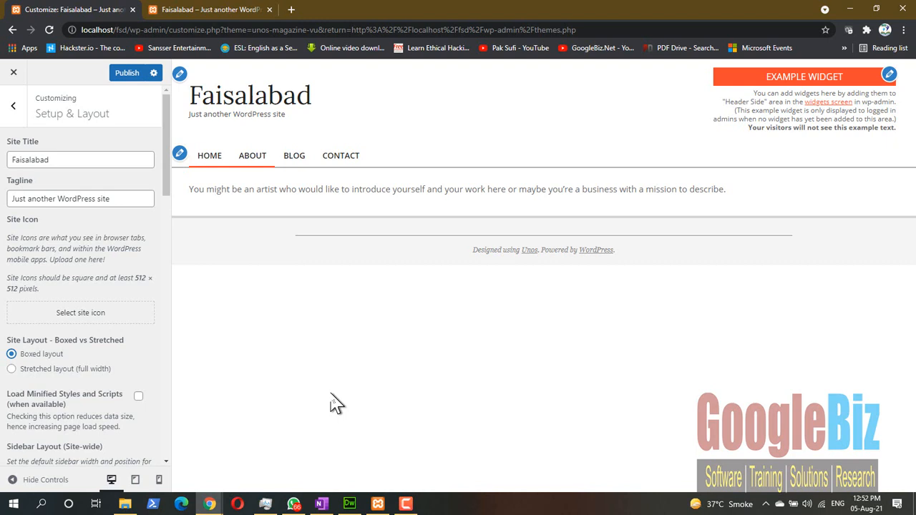
Set the static homepage to "Create your website with blocks" and publish the changes.
left_click(17, 105)
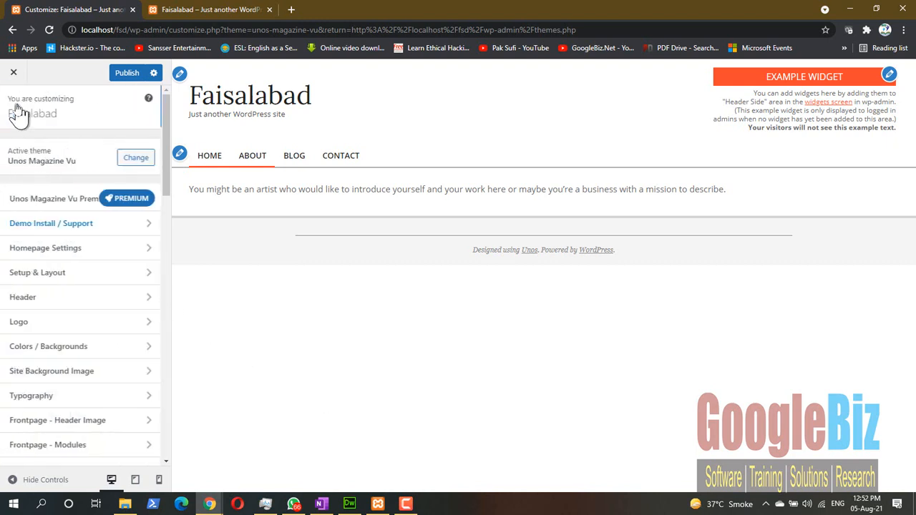
left_click(63, 250)
left_click(63, 304)
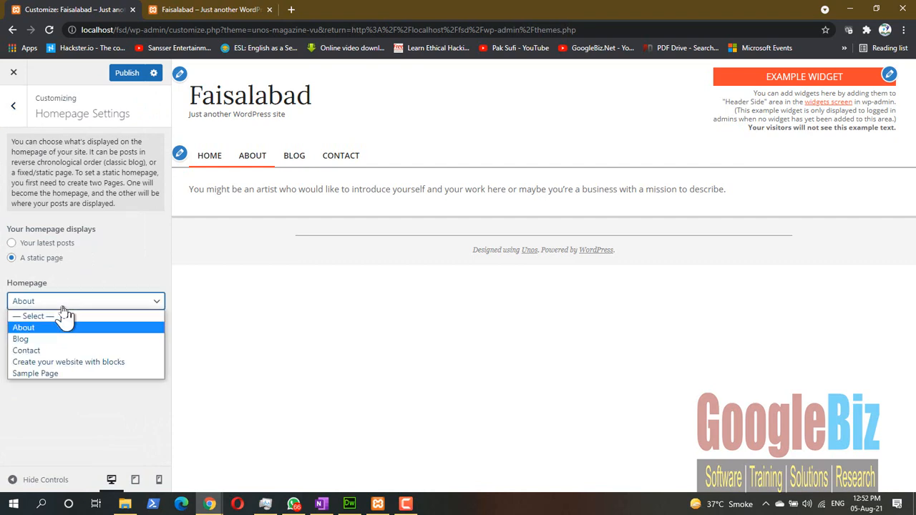
left_click(72, 362)
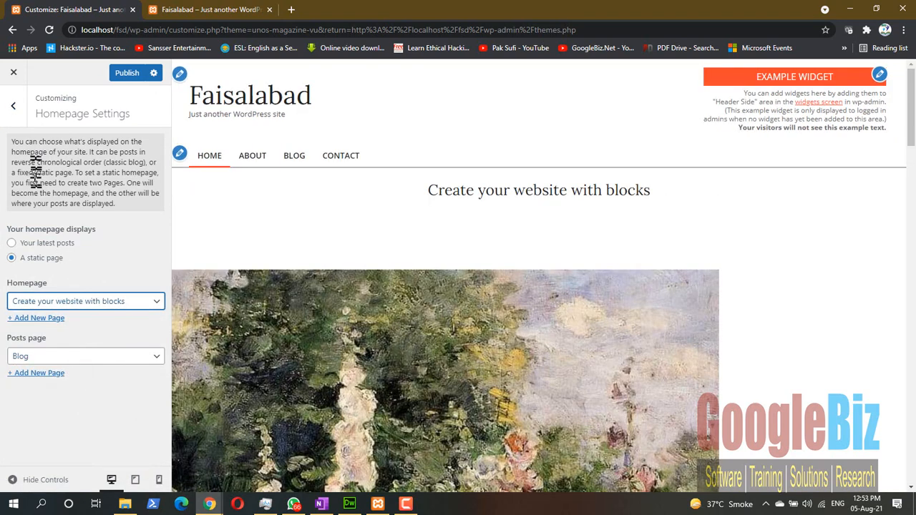
left_click(126, 72)
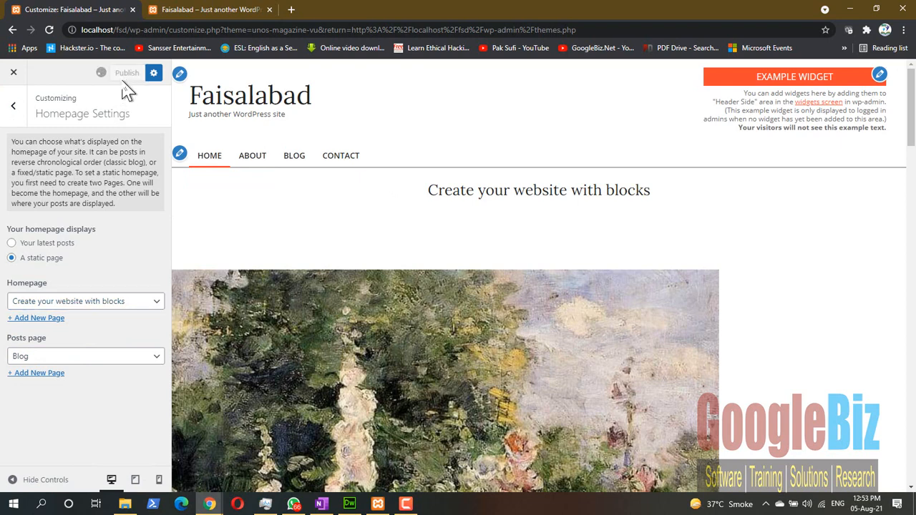
In Setup & Layout, try the Stretched layout (full width), set the site back to Boxed layout and publish.
left_click(14, 106)
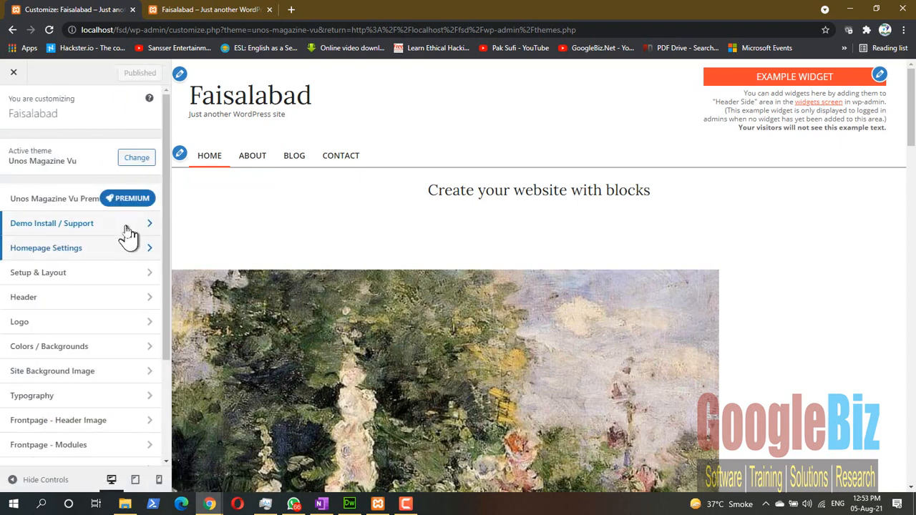
left_click(67, 273)
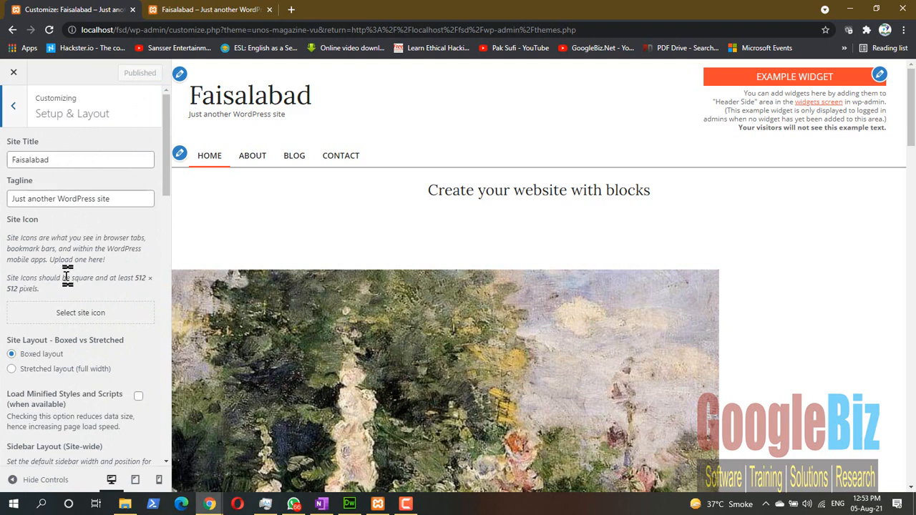
scroll(122, 336, "down", 2)
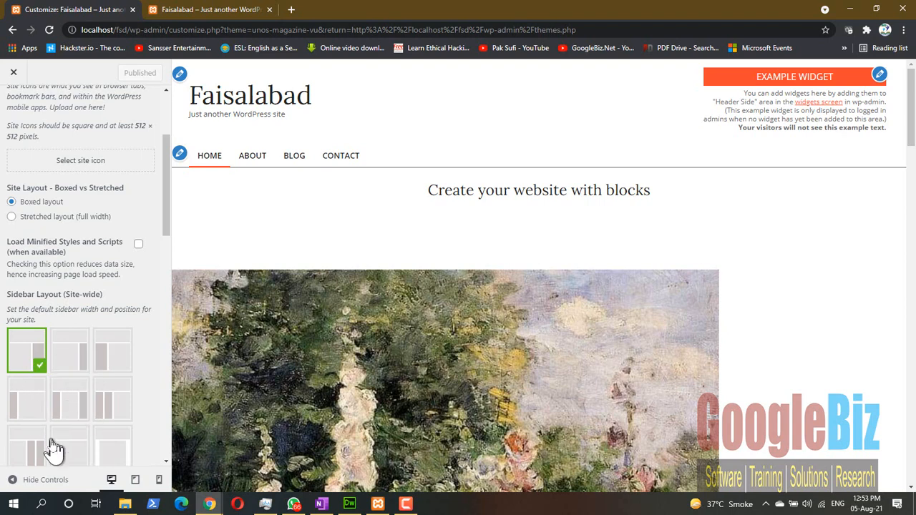
left_click(43, 217)
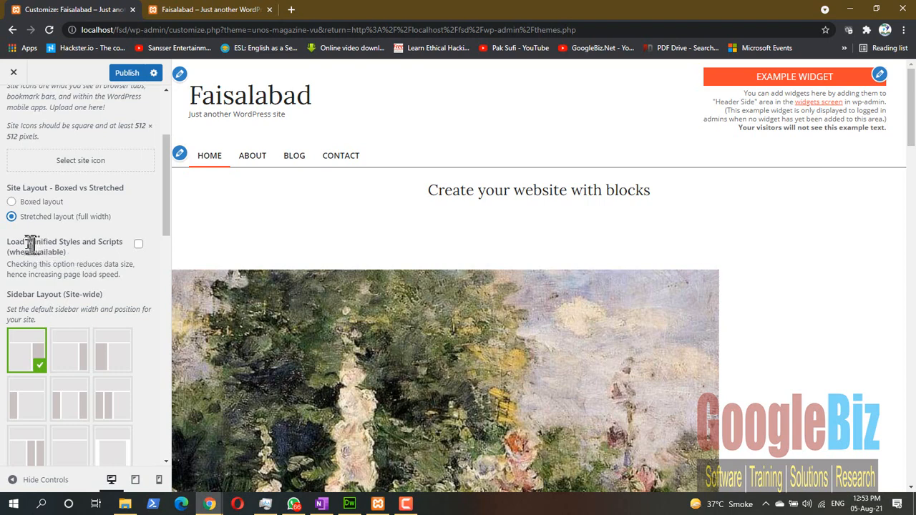
left_click_drag(30, 243, 47, 243)
left_click(43, 212)
left_click(124, 75)
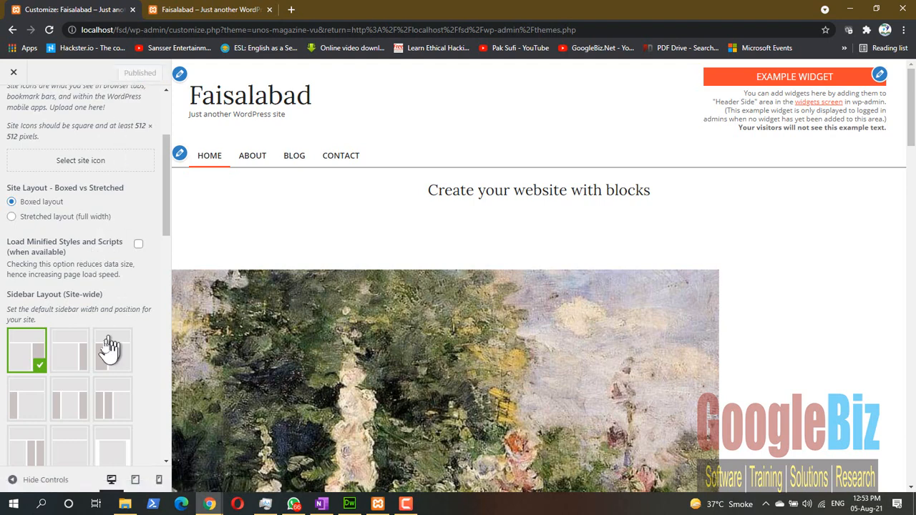
Review the site-wide and front page sidebar layouts, and try the wide left and narrow right sidebars for the front page.
left_click_drag(172, 226, 172, 266)
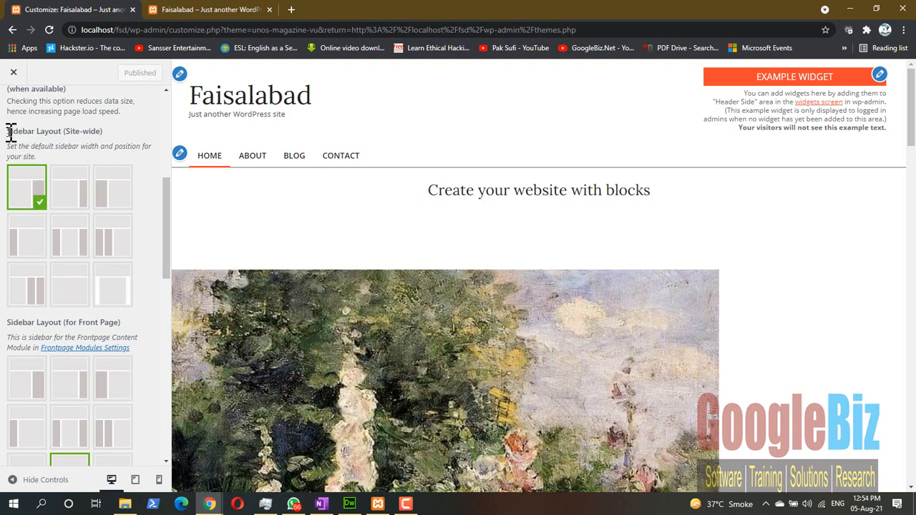
left_click_drag(9, 132, 103, 133)
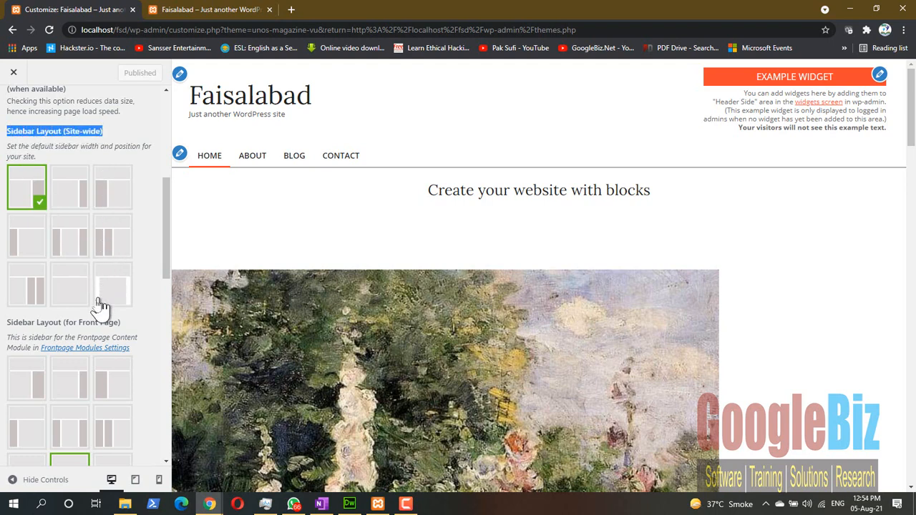
left_click_drag(8, 322, 131, 333)
scroll(72, 323, "down", 2)
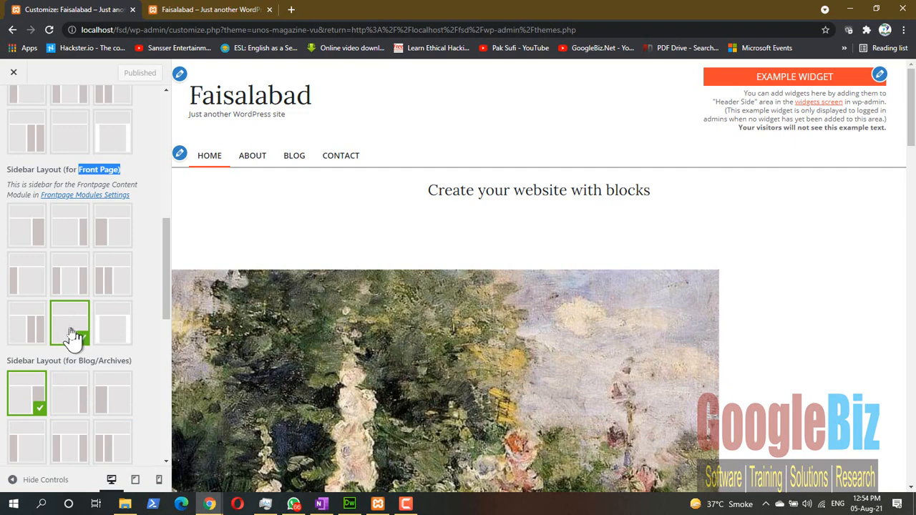
left_click(110, 229)
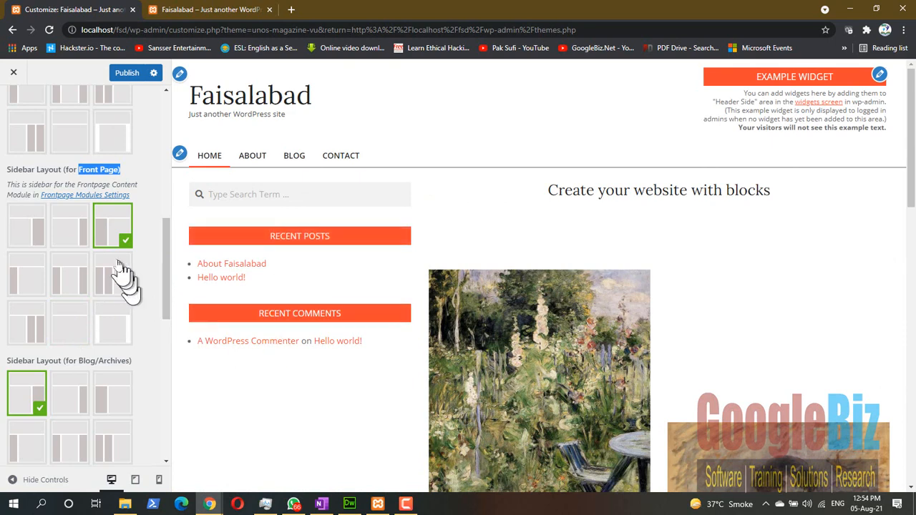
left_click(88, 240)
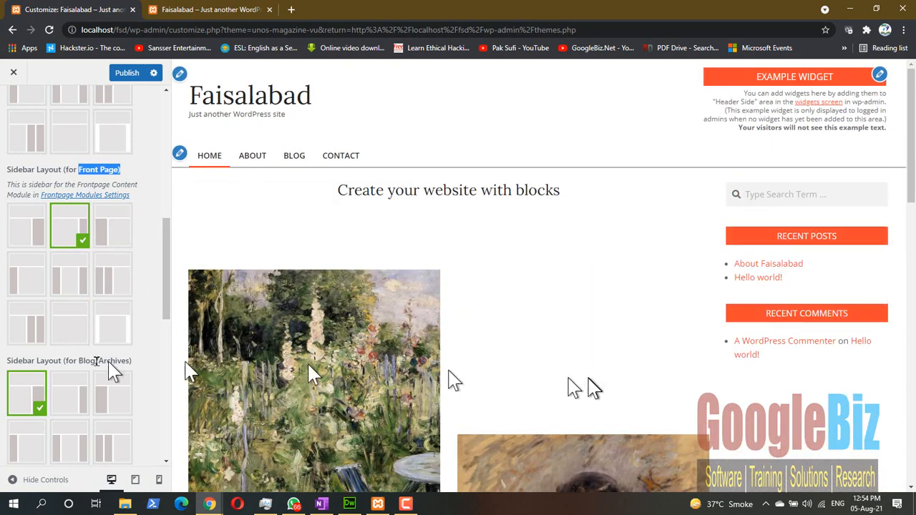
Preview the front page without sidebars down to its footer, then set its sidebar layout to the sidebar-free one with side margins.
left_click(85, 330)
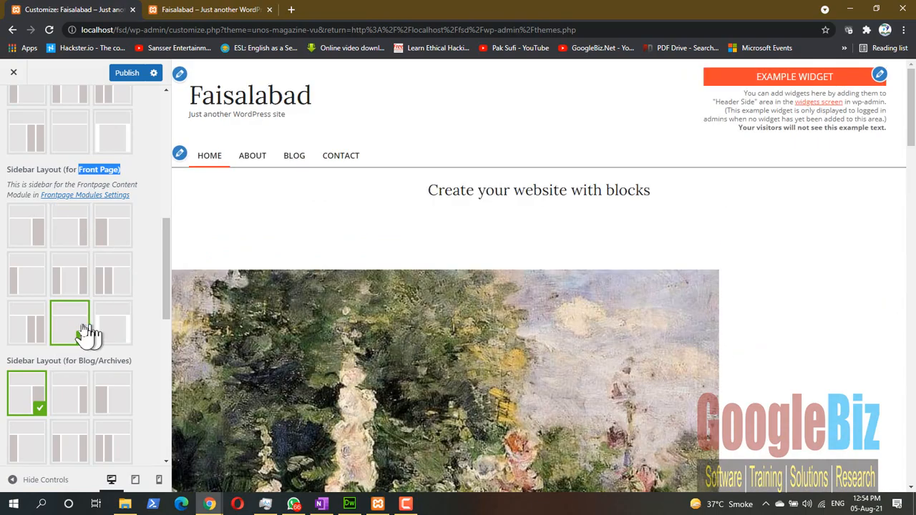
scroll(520, 333, "down", 10)
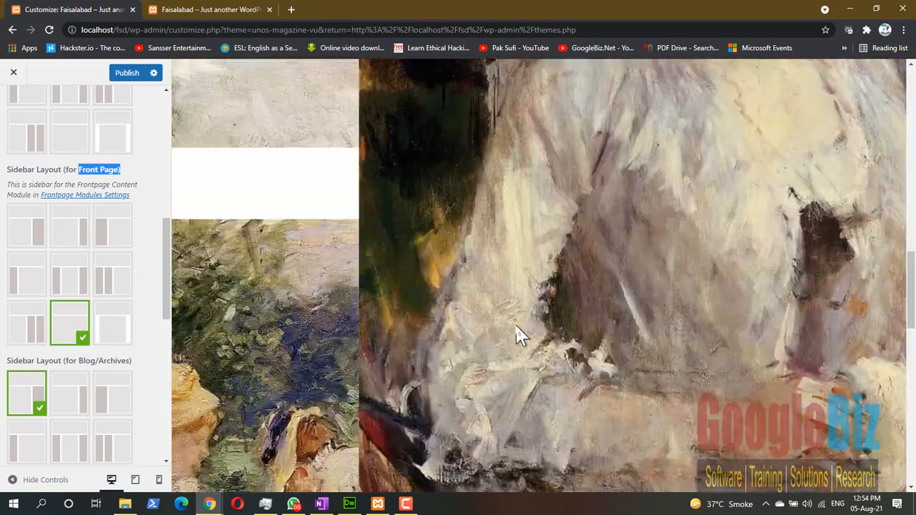
scroll(520, 335, "down", 3)
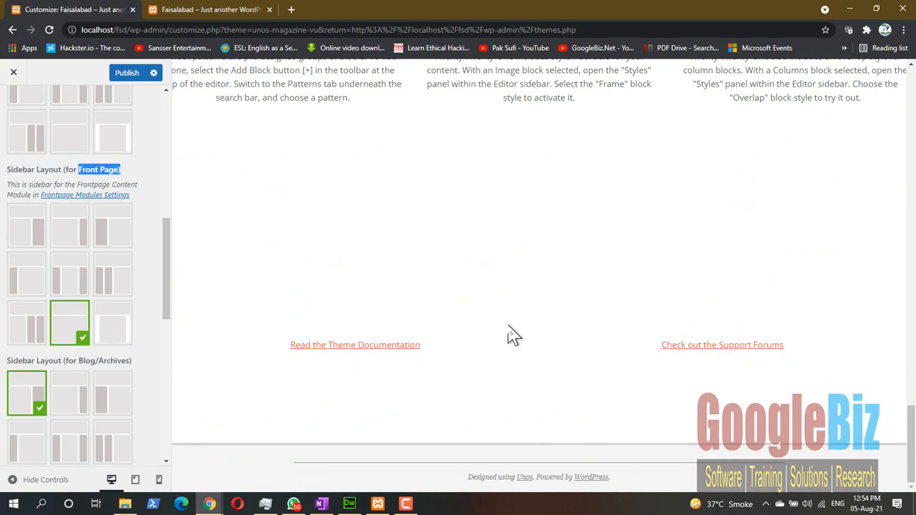
left_click(111, 331)
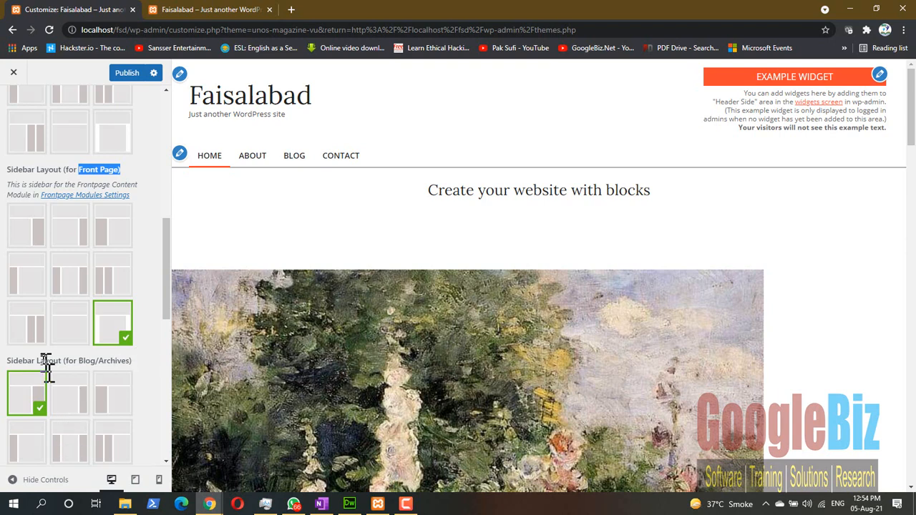
Look through the sidebar layouts for pages and single posts, and set the Blog/Archives layout to two narrow left sidebars.
scroll(41, 355, "down", 3)
scroll(41, 356, "down", 3)
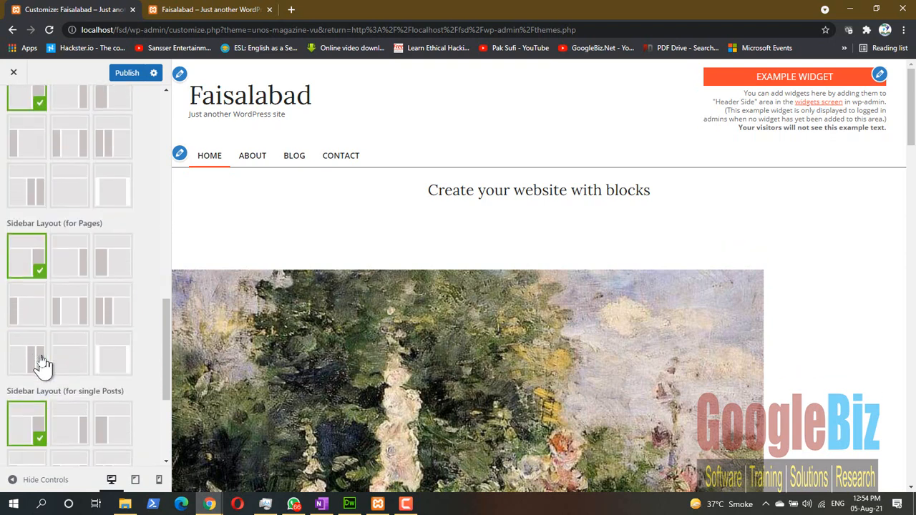
left_click_drag(64, 222, 98, 222)
scroll(29, 271, "up", 3)
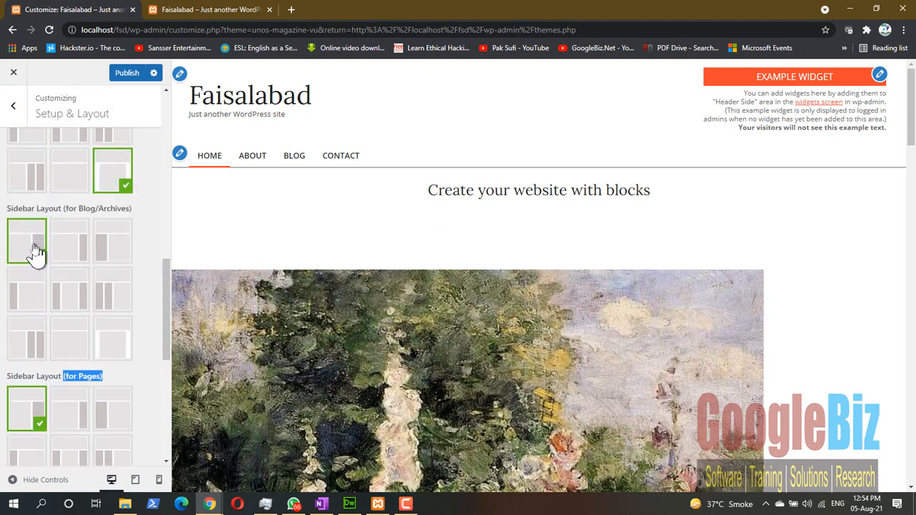
left_click(33, 250)
left_click(106, 299)
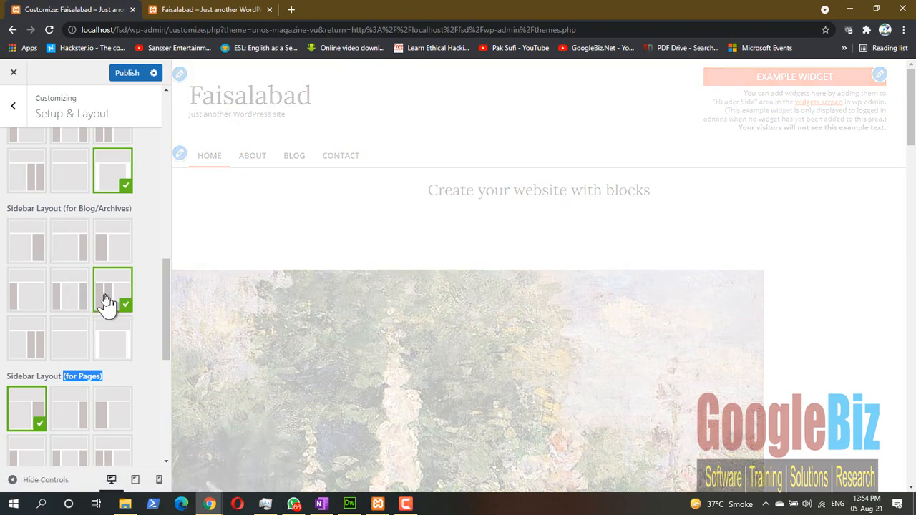
Set the sidebar layout for pages to one narrow sidebar on each side of the content.
scroll(114, 301, "down", 5)
scroll(297, 308, "down", 10)
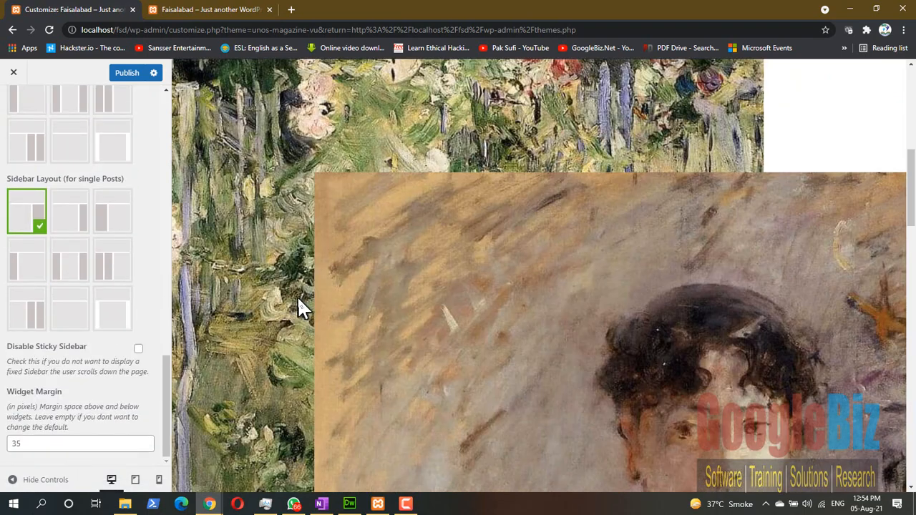
scroll(299, 299, "down", 5)
scroll(298, 300, "up", 15)
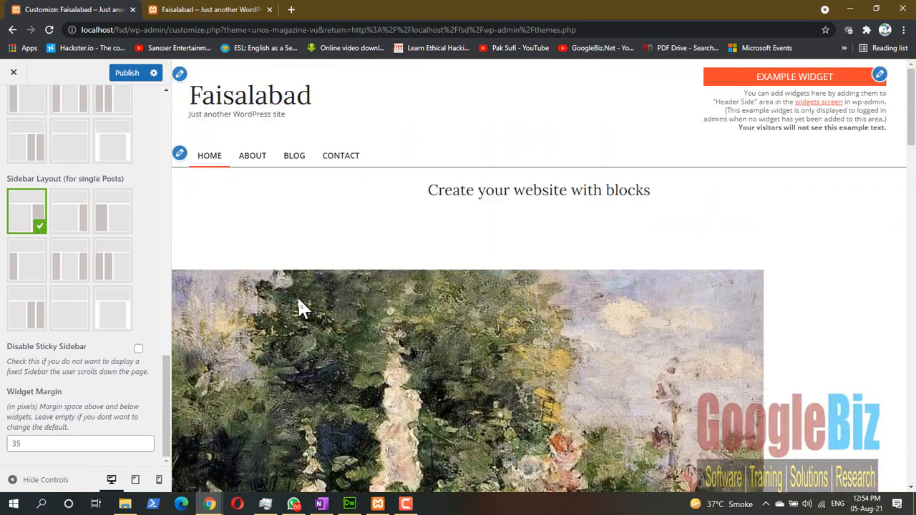
scroll(73, 230, "up", 3)
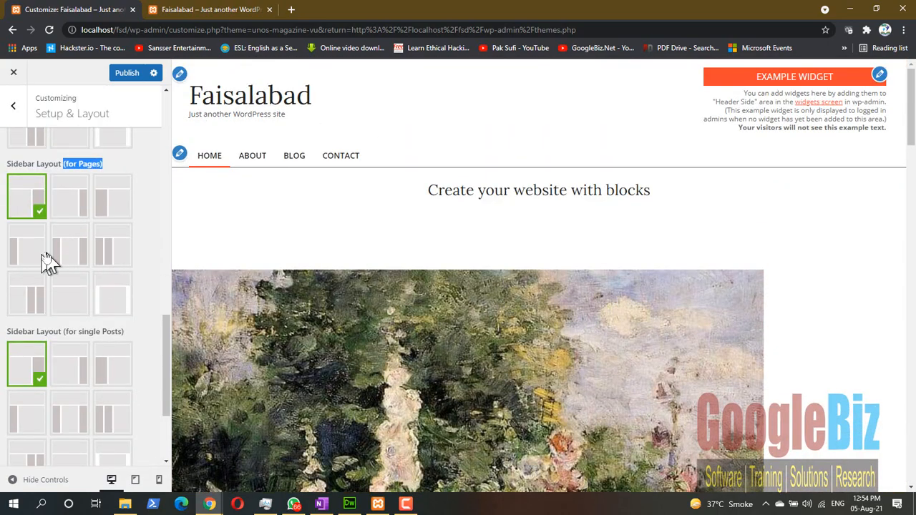
left_click(71, 252)
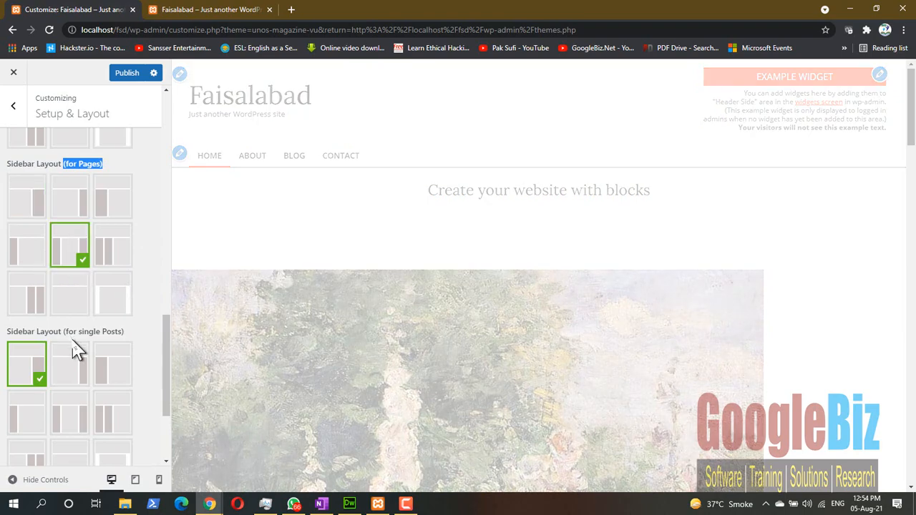
Disable the sticky sidebar, check the front page preview and publish the layout changes.
scroll(333, 347, "down", 10)
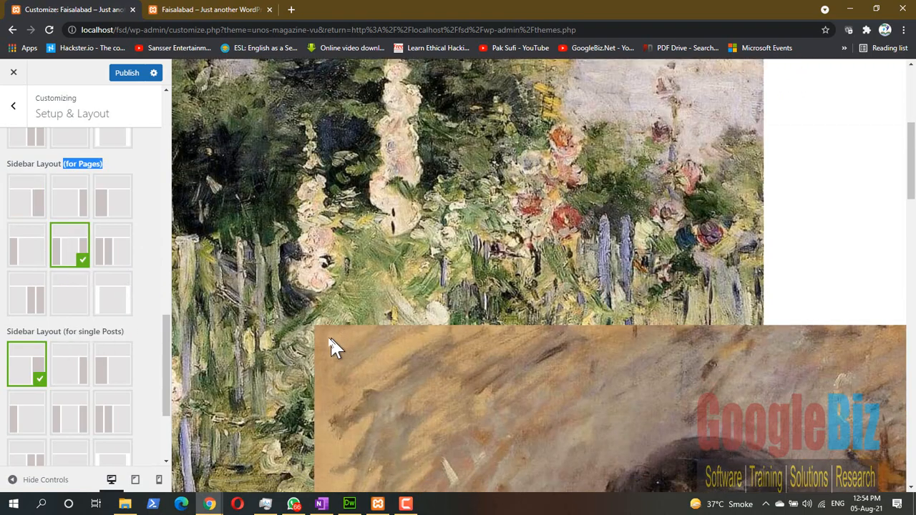
scroll(111, 349, "down", 3)
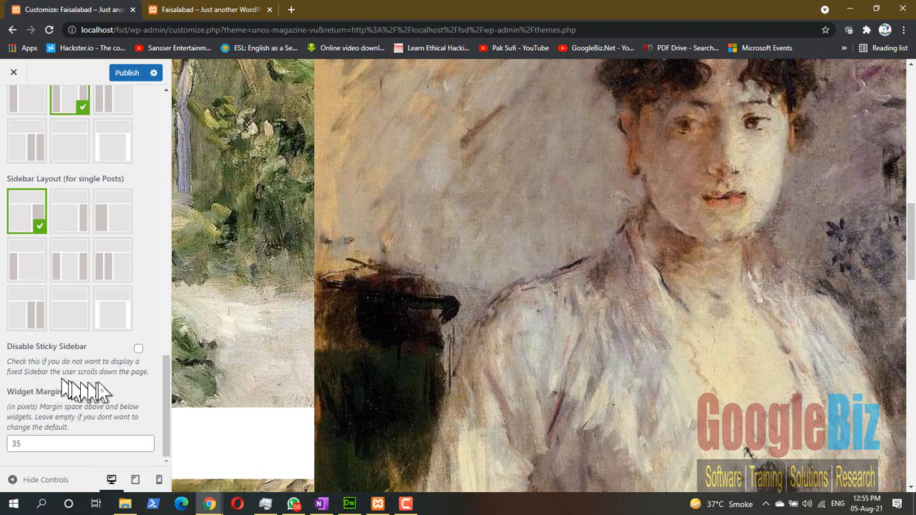
left_click(138, 349)
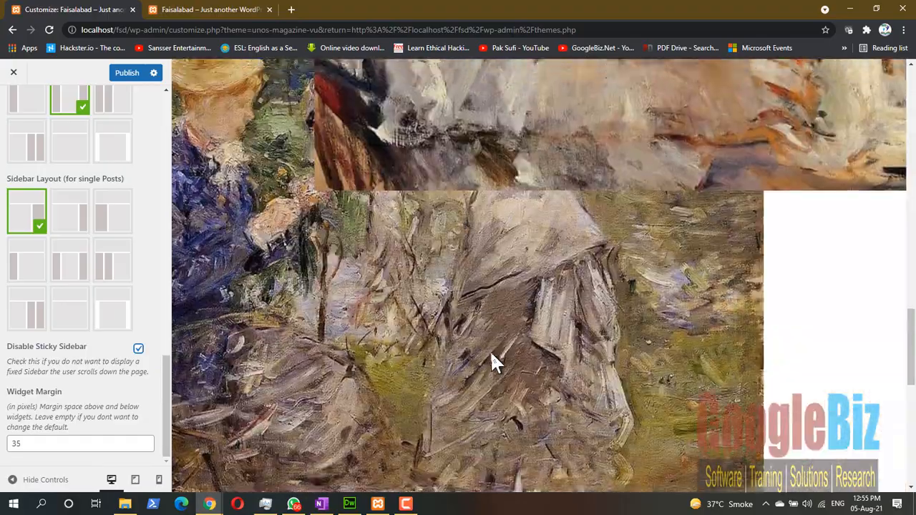
scroll(491, 352, "down", 20)
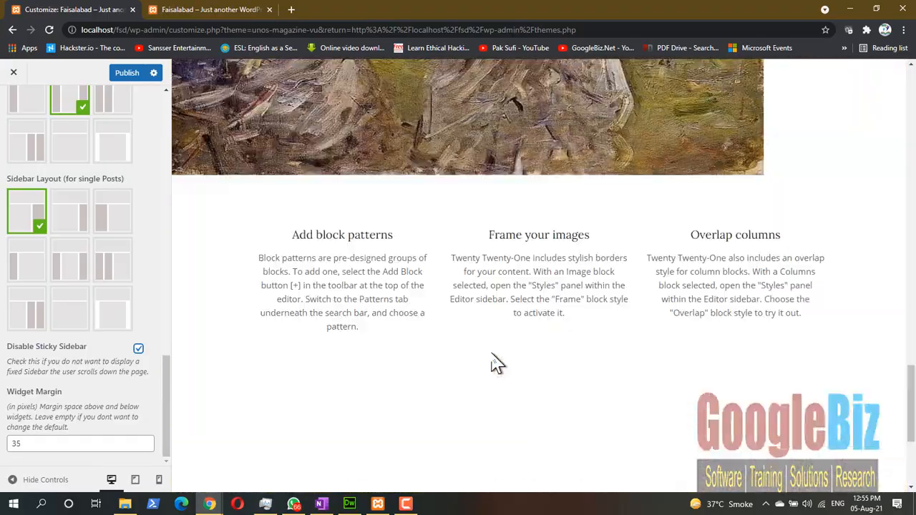
scroll(491, 353, "up", 20)
scroll(490, 351, "up", 3)
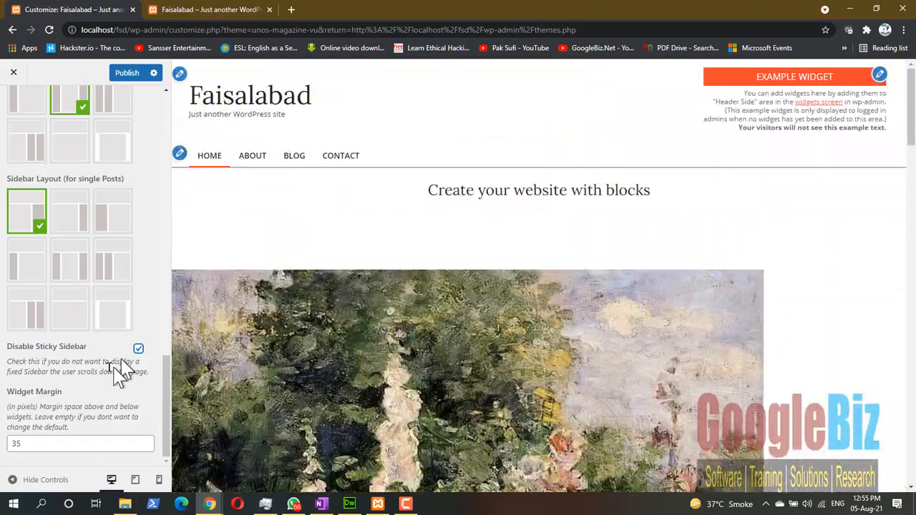
scroll(99, 366, "up", 15)
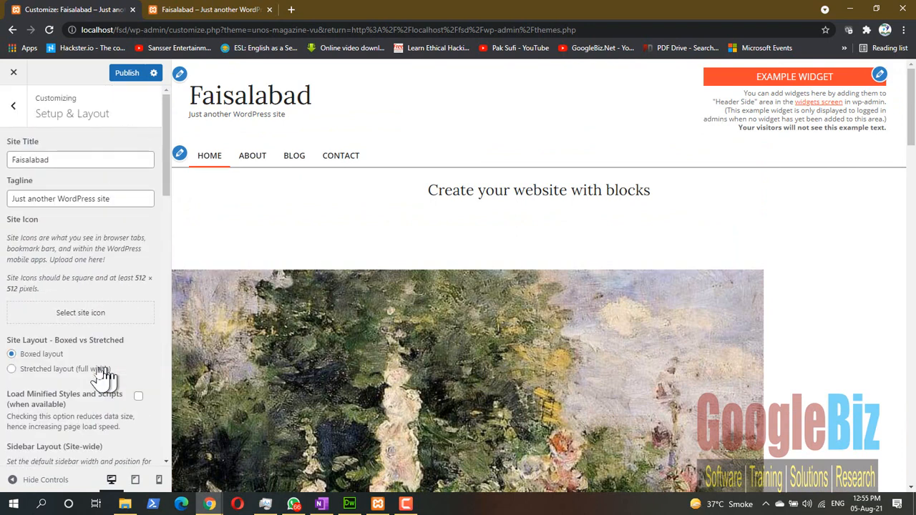
left_click(134, 74)
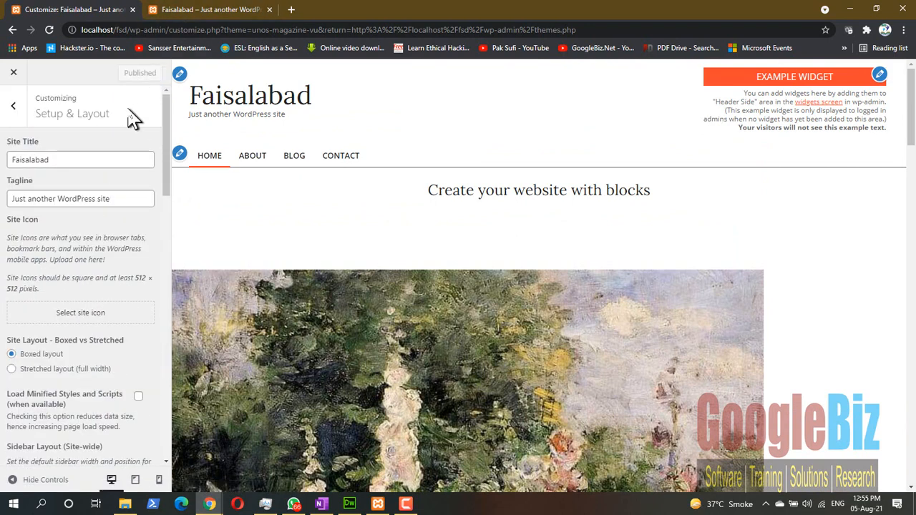
Leave the customizer and activate the Twenty Twenty-One theme from the installed themes.
left_click(13, 108)
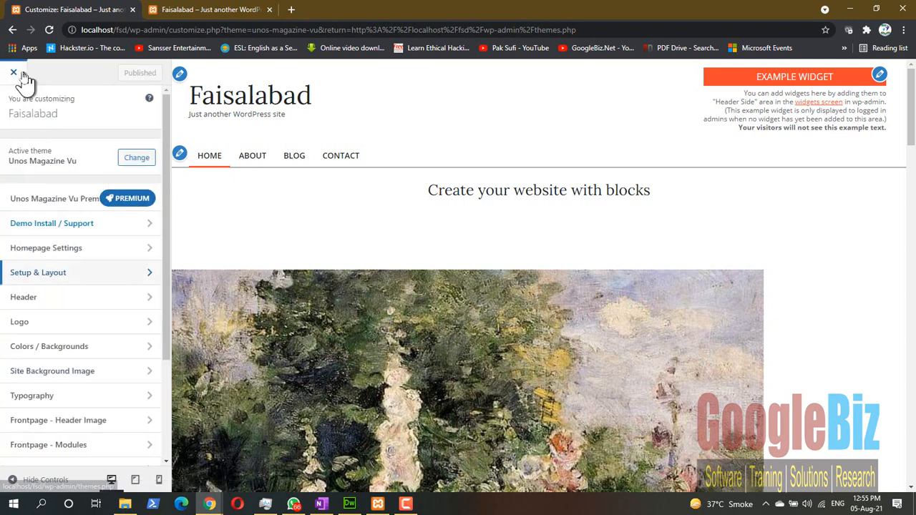
left_click(22, 73)
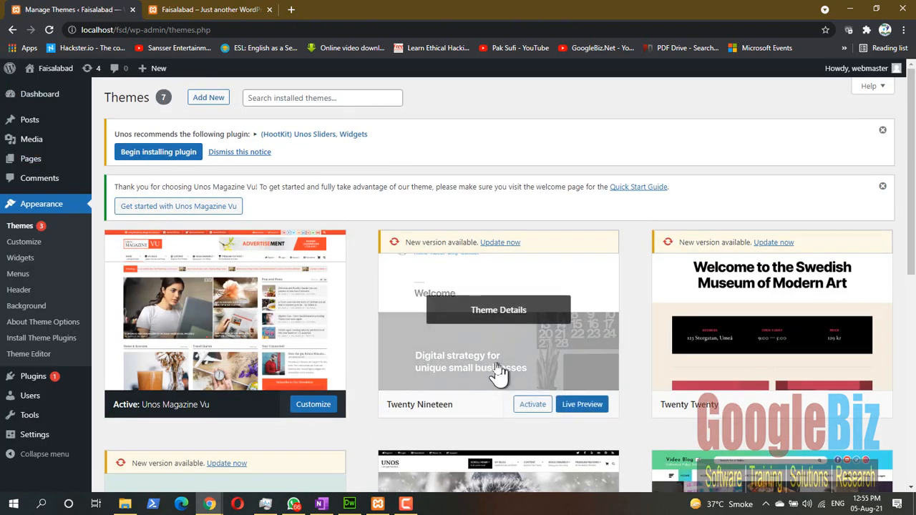
scroll(498, 336, "down", 2)
scroll(499, 372, "down", 2)
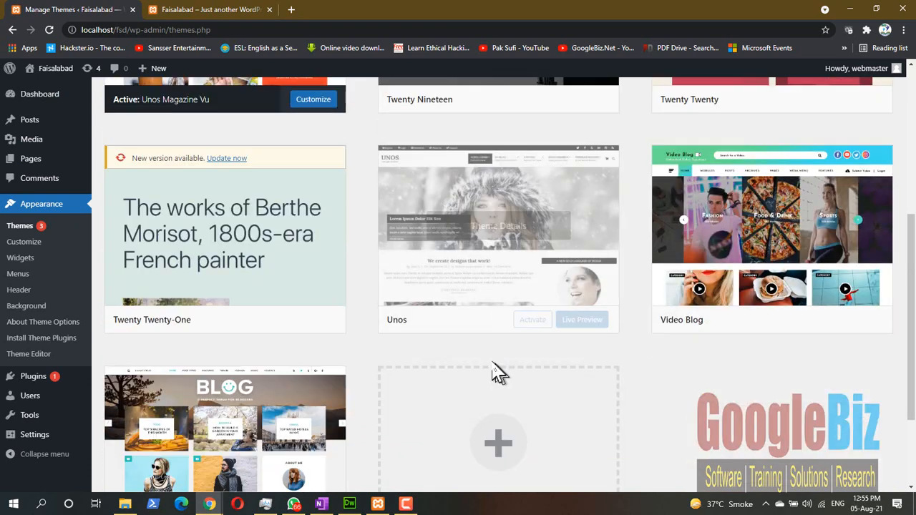
left_click(215, 246)
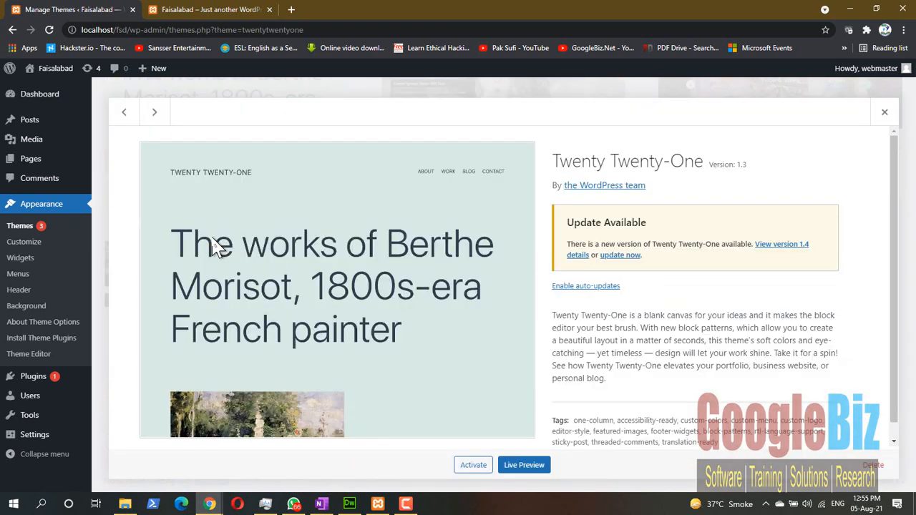
left_click(474, 469)
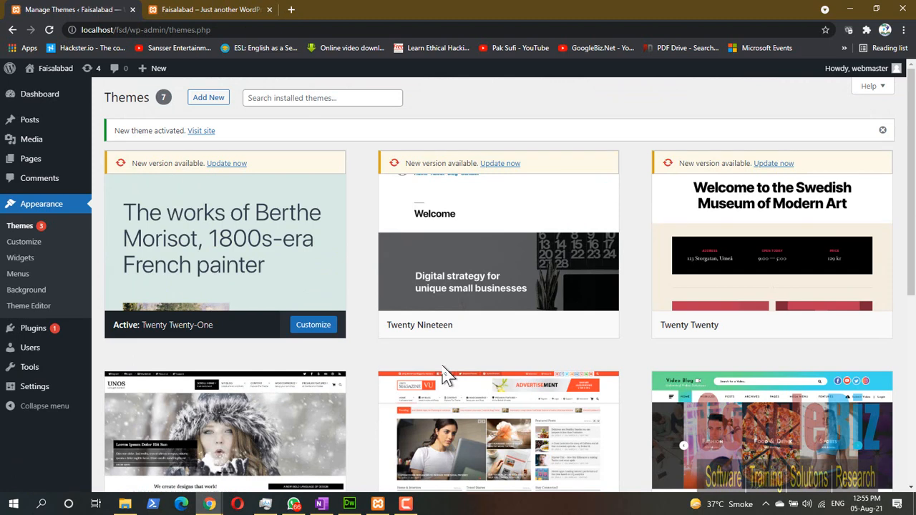
Reload the live site and look over its front page with the newly activated theme.
left_click(208, 9)
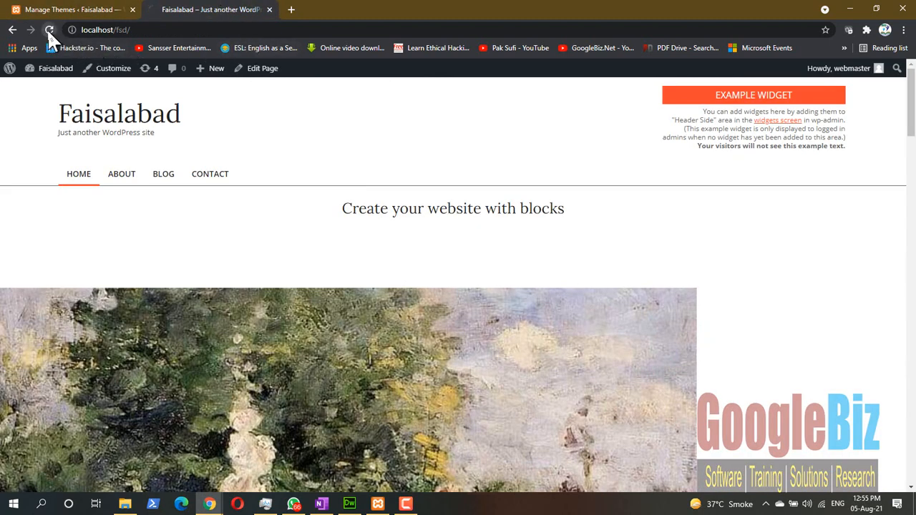
left_click(49, 31)
scroll(247, 207, "down", 10)
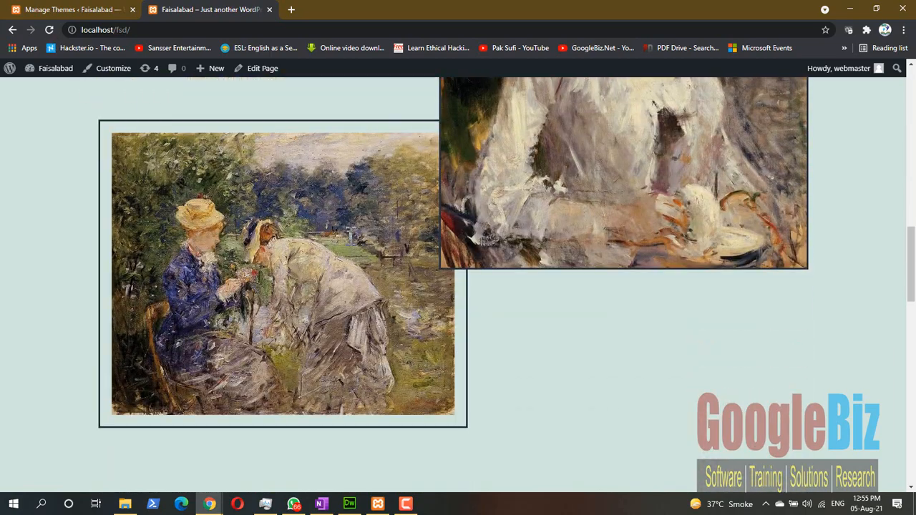
scroll(351, 240, "down", 5)
scroll(351, 246, "up", 20)
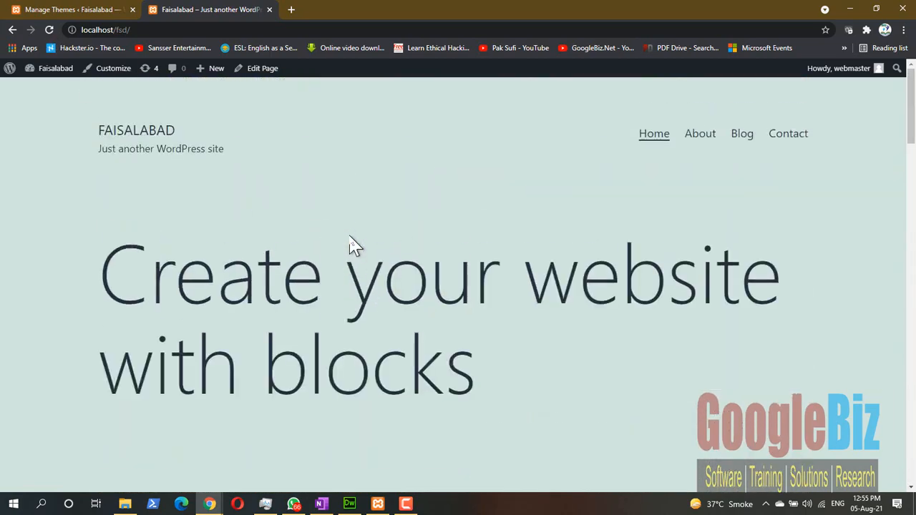
Return to the Themes page and open the Site Identity settings of the Twenty Twenty-One theme for customizing.
left_click(72, 9)
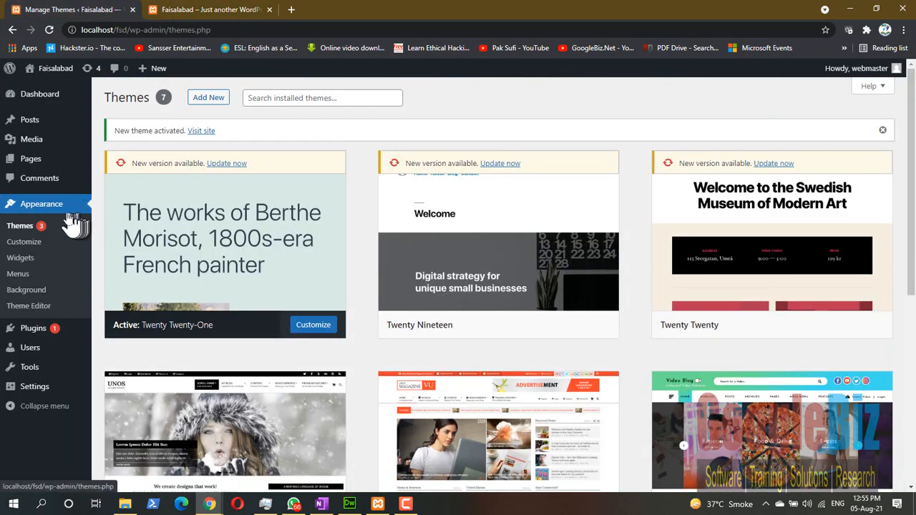
left_click(24, 227)
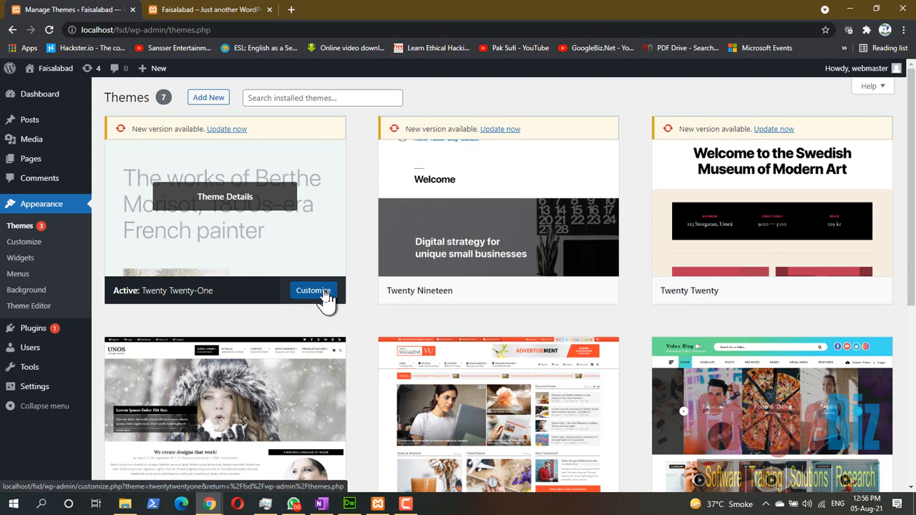
left_click(322, 294)
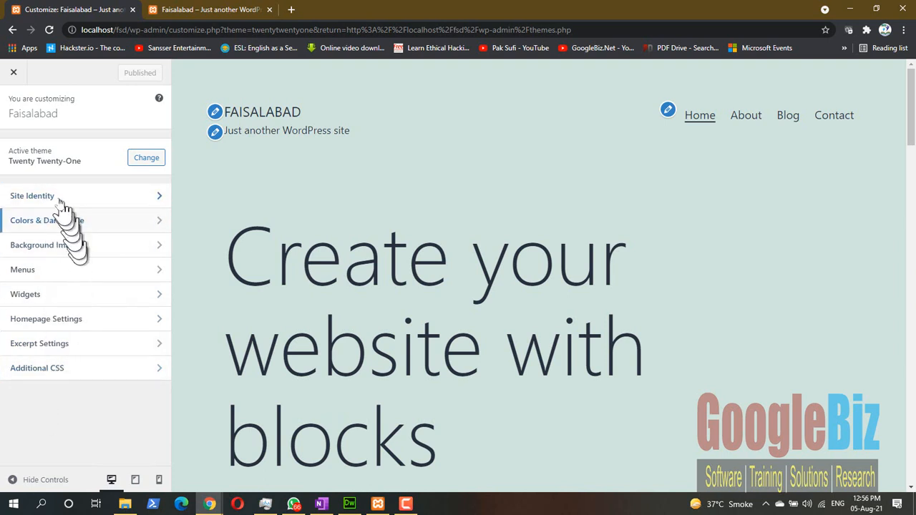
left_click(34, 197)
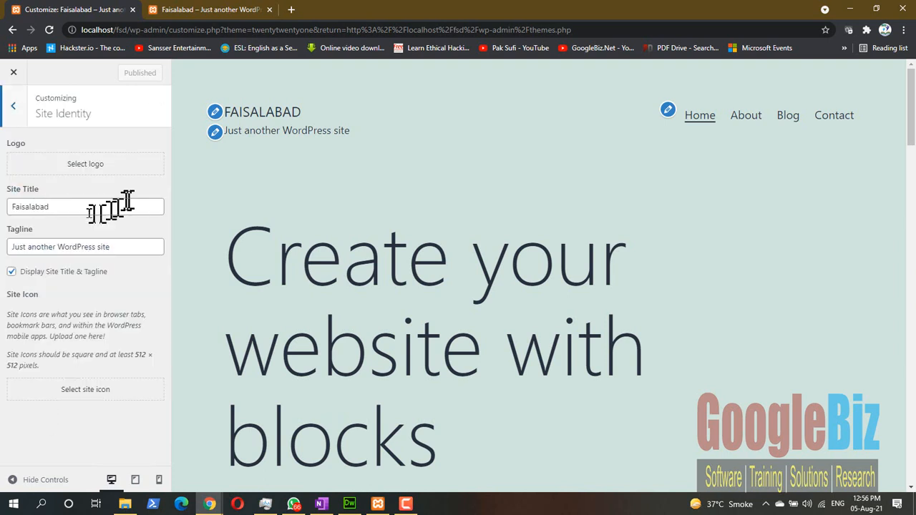
Replace the site's tagline with "All about Faisalabad".
left_click(68, 207)
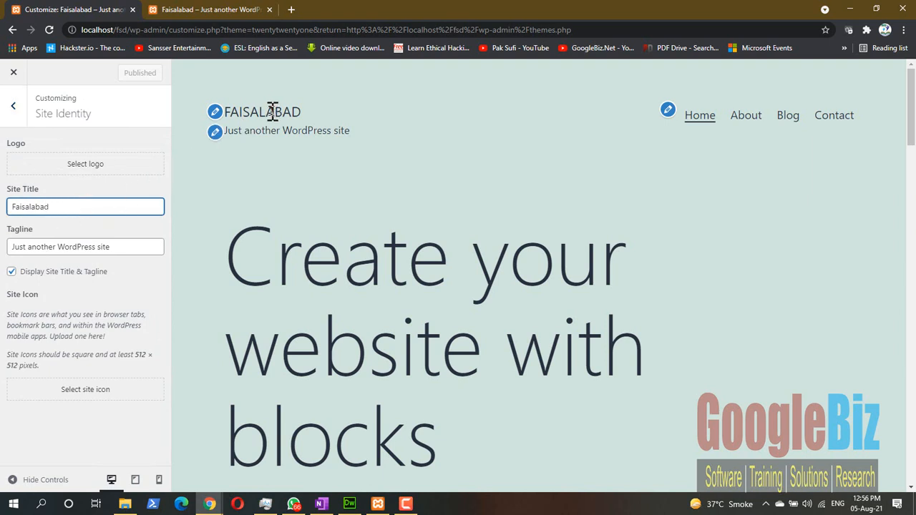
left_click(29, 246)
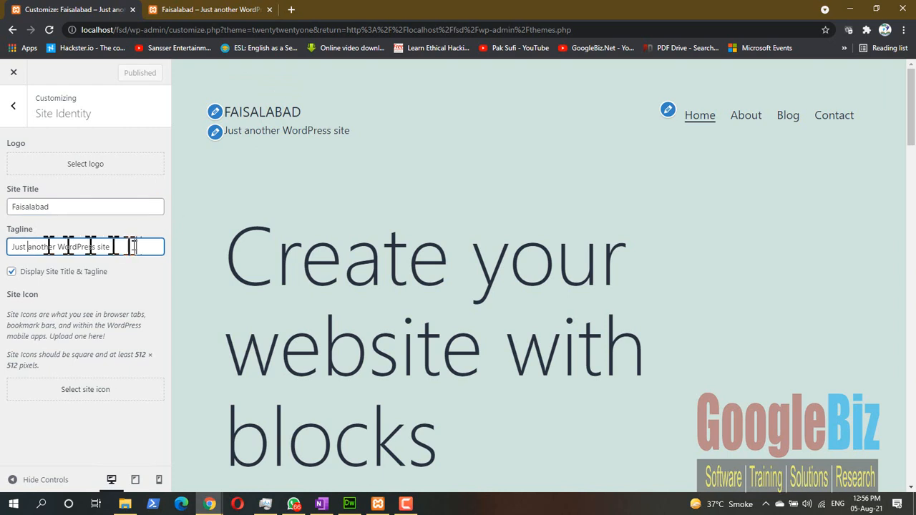
triple_click(129, 246)
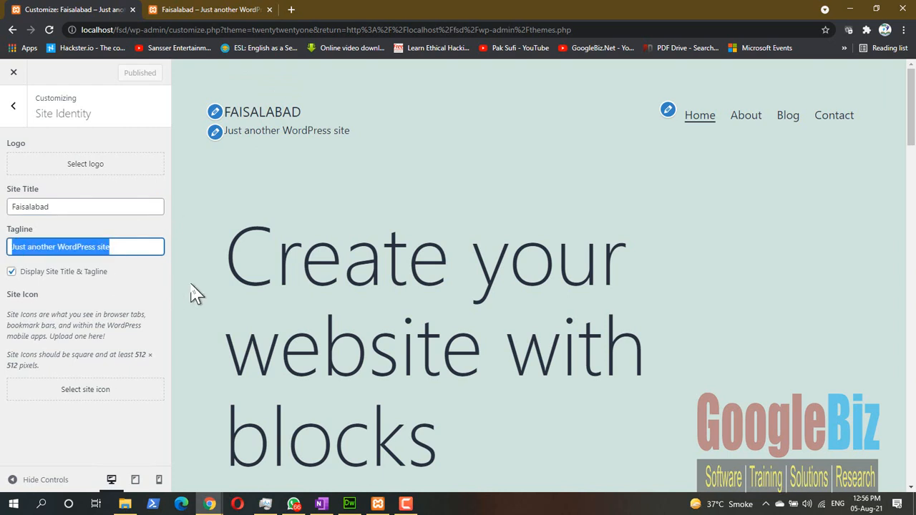
type("a")
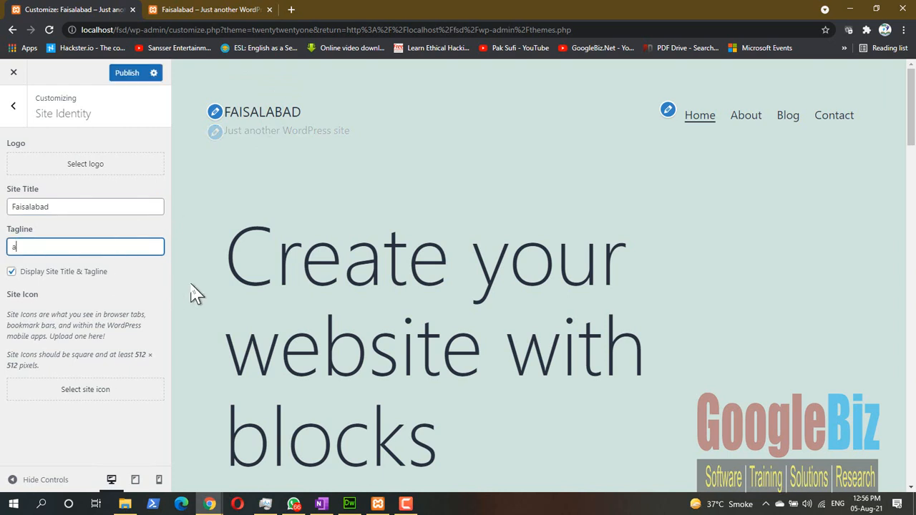
type("All about")
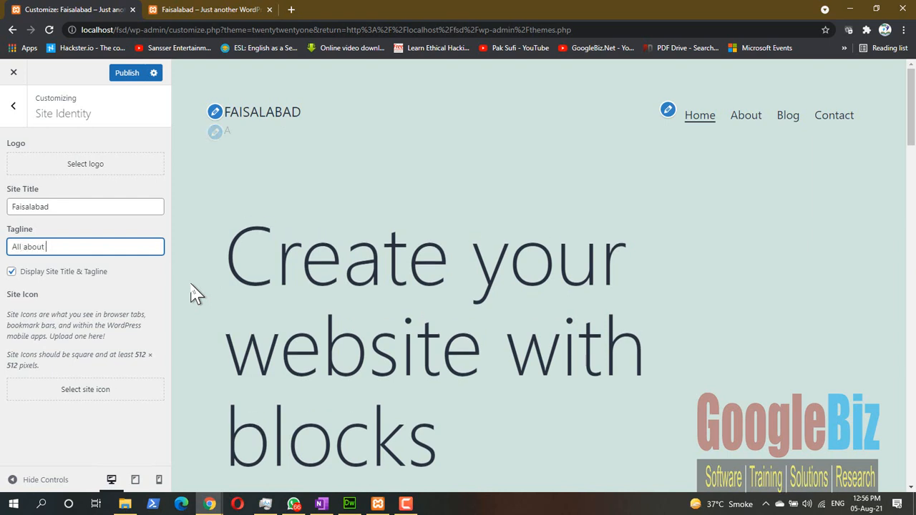
type(" Faisalabad")
key("ctrl")
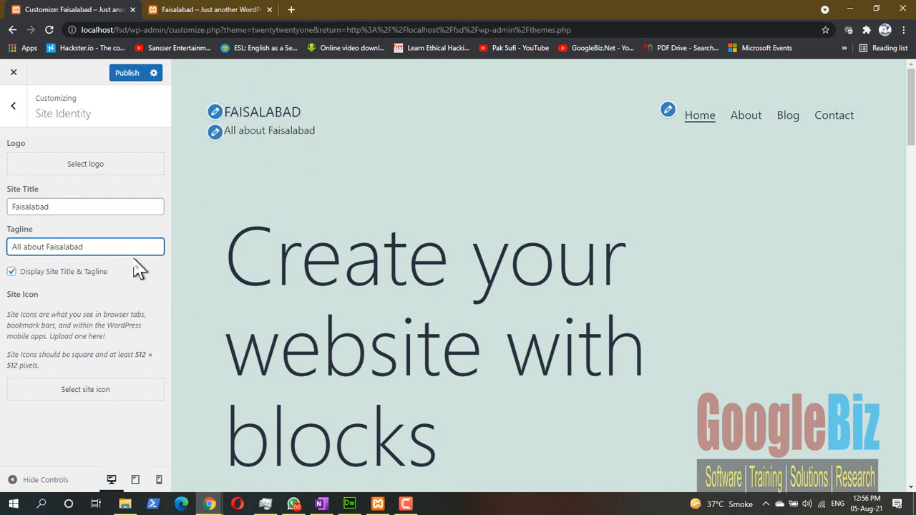
Try hiding the site title and tagline, turn their display back on, and highlight the minimum size required for site icons.
left_click(12, 274)
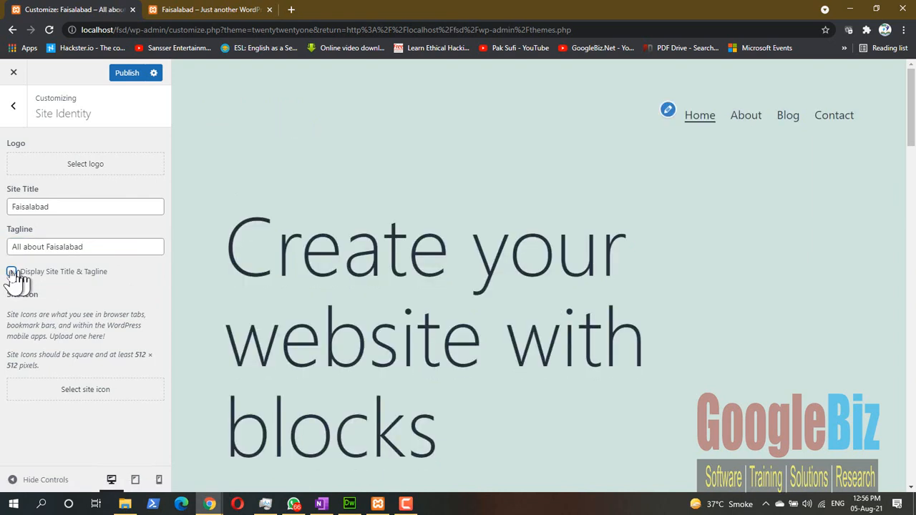
left_click(12, 273)
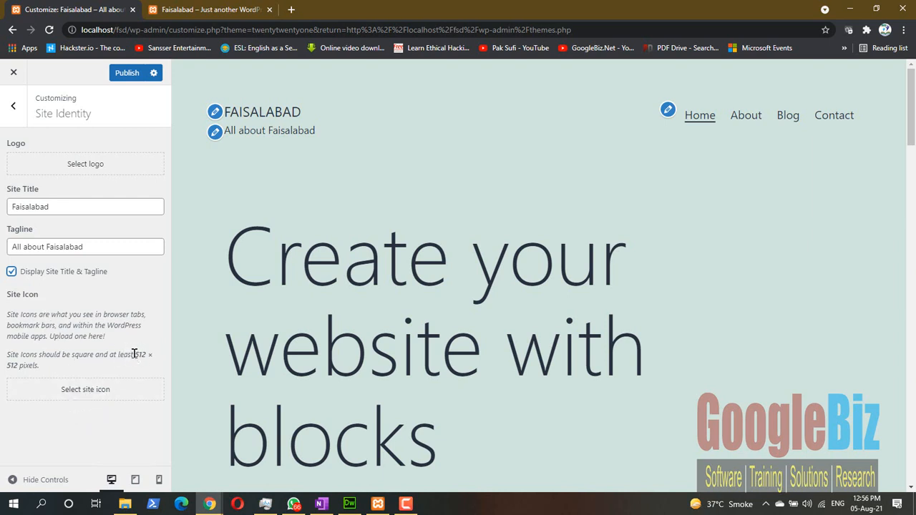
left_click_drag(153, 355, 145, 379)
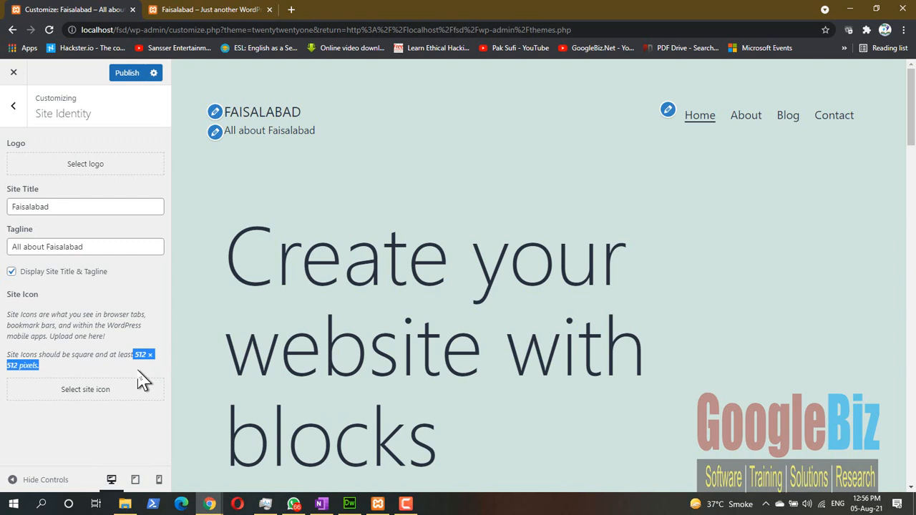
Find Paint among the installed programs and open it with a blank canvas.
left_click(6, 510)
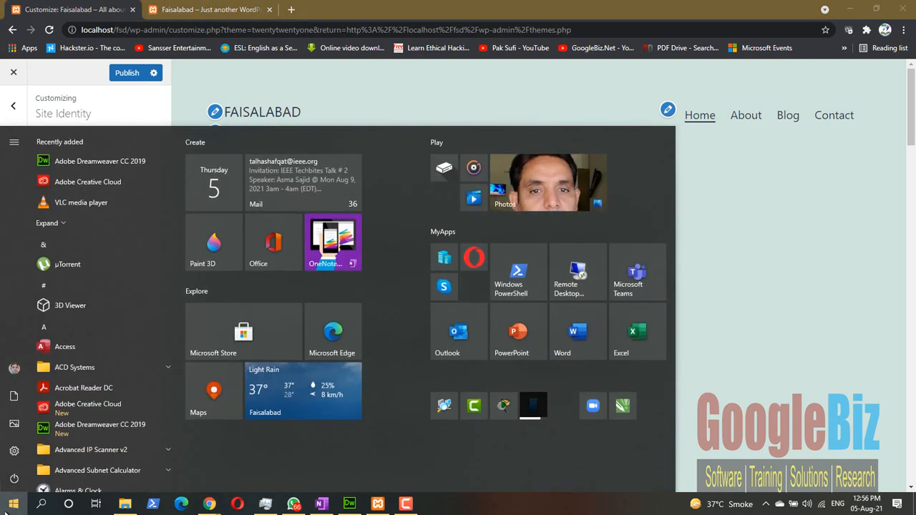
type("paint")
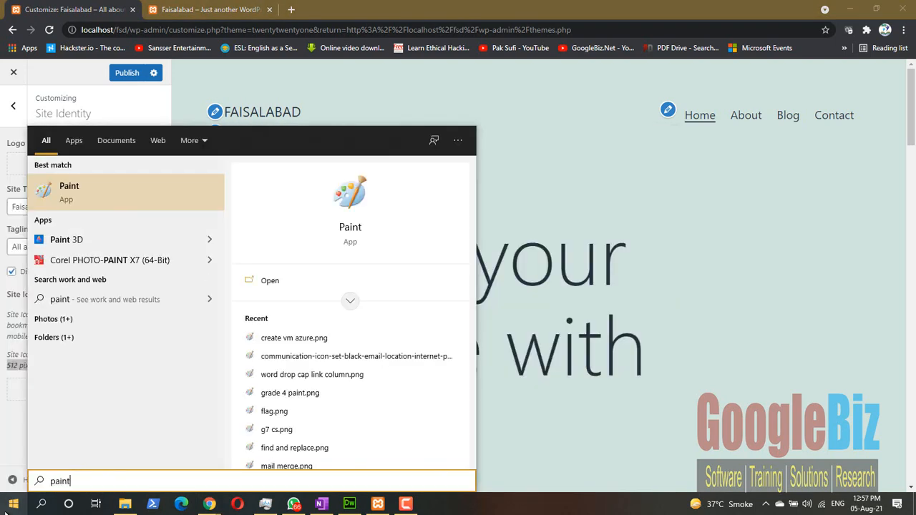
key("Return")
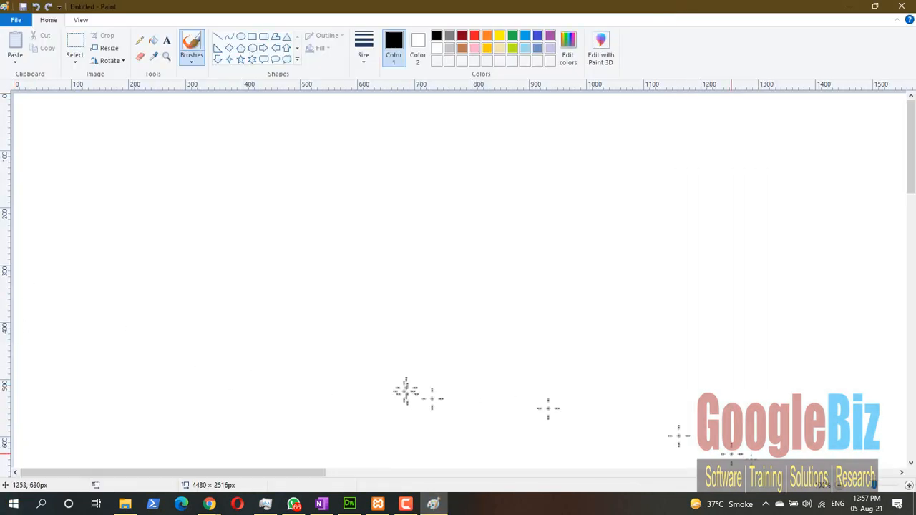
Shrink the blank canvas in stages to a nearly square size of about 503 × 508 px.
left_click(880, 472)
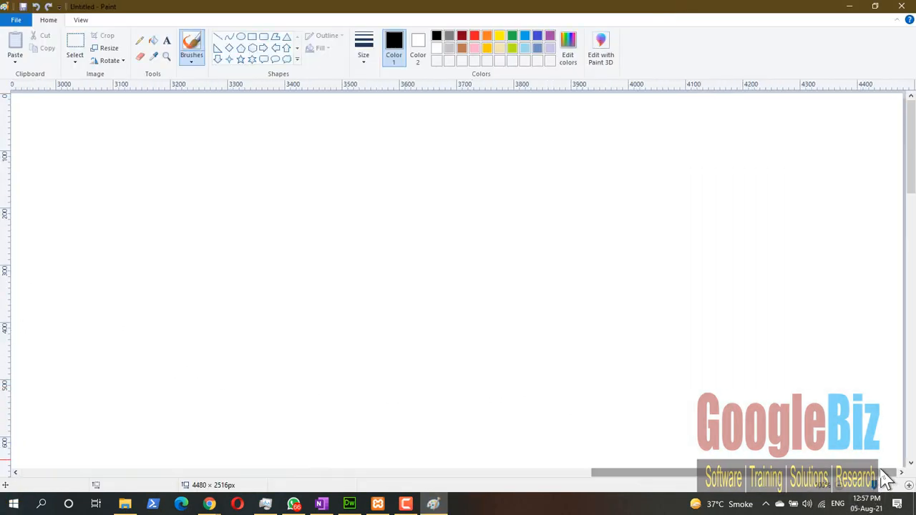
left_click(910, 458)
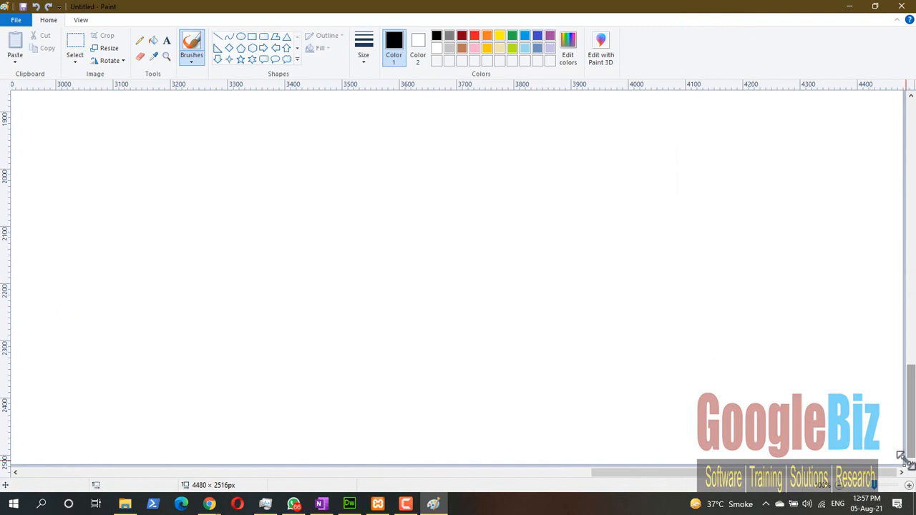
left_click_drag(902, 462, 61, 139)
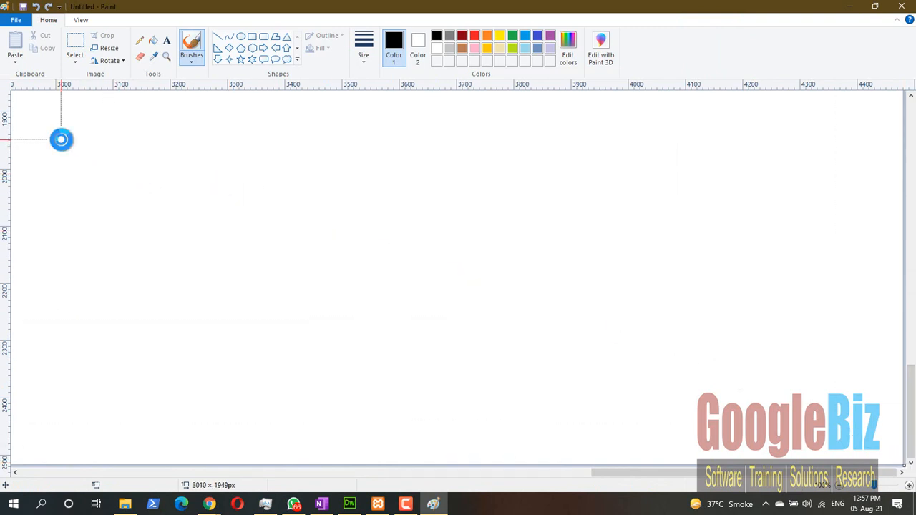
left_click(353, 473)
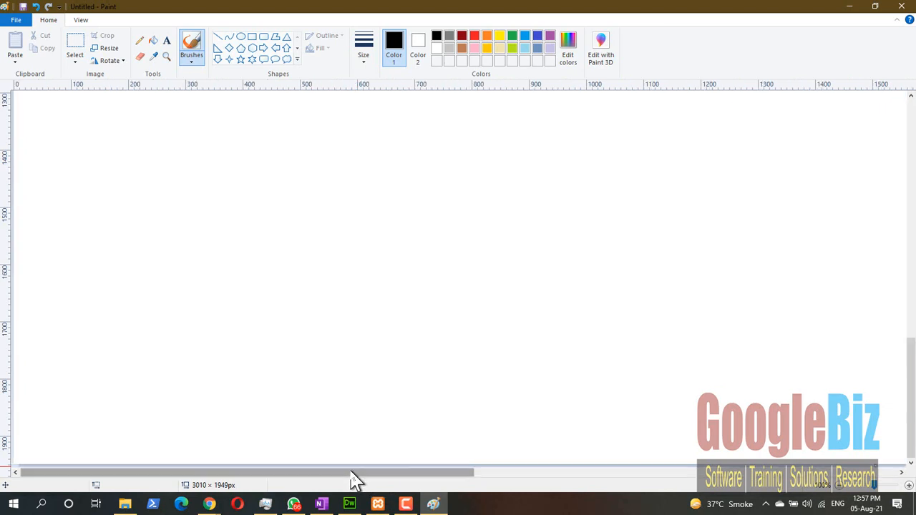
left_click(865, 473)
left_click_drag(898, 455, 366, 193)
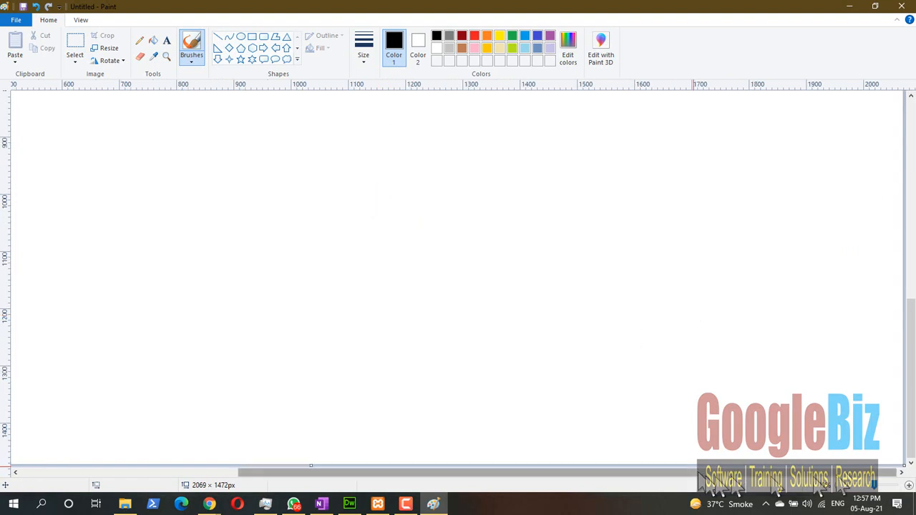
left_click_drag(900, 460, 359, 225)
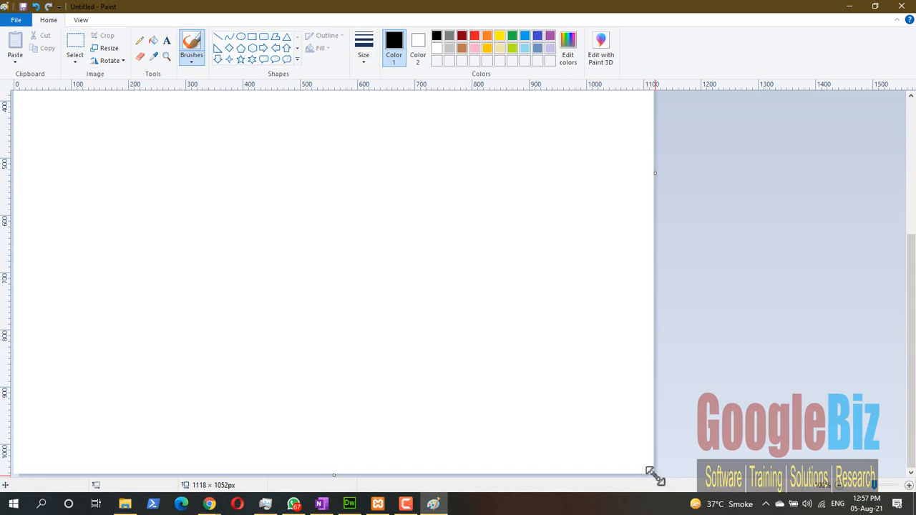
left_click_drag(654, 474, 97, 171)
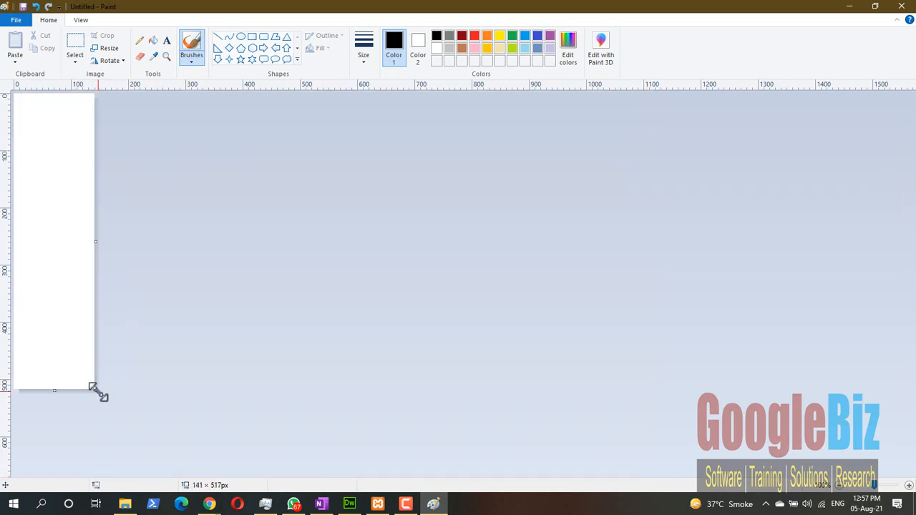
left_click_drag(98, 391, 303, 385)
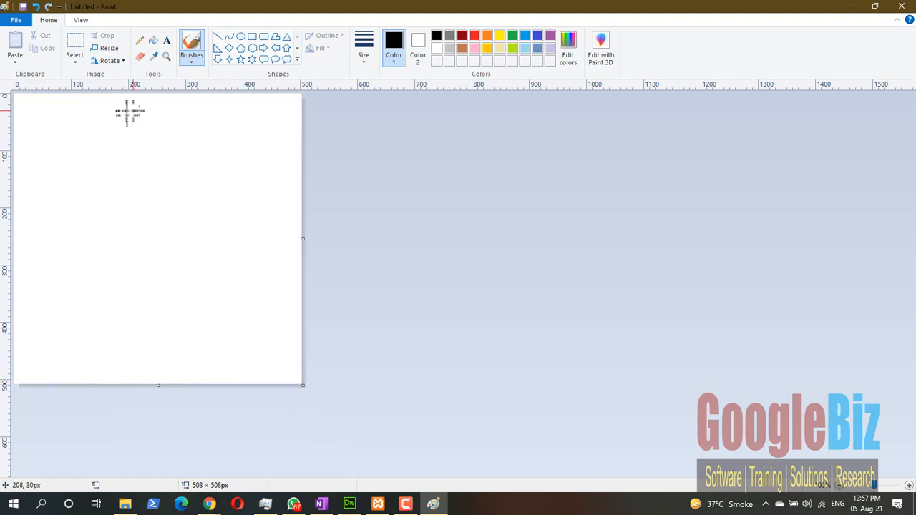
Add the text "FSD" in bold Calibri size 100, narrow its text box, and move it near the canvas's centre.
left_click(166, 40)
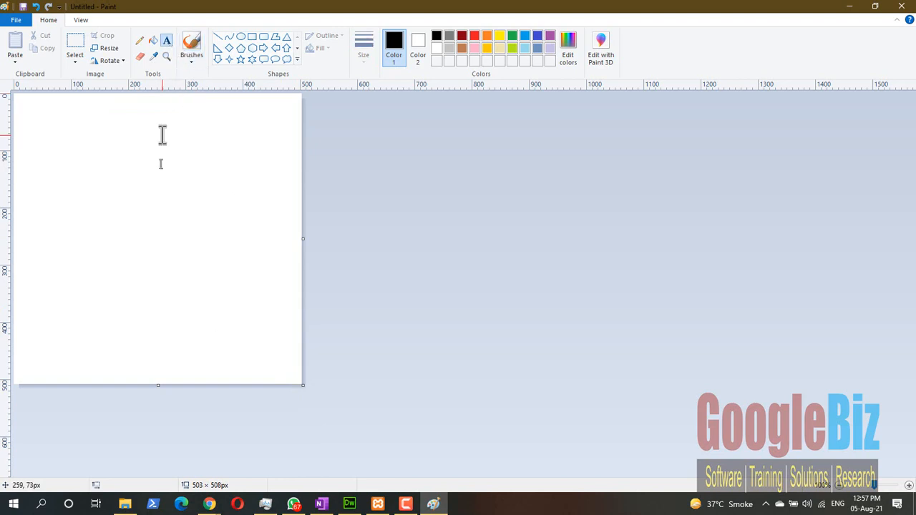
left_click(43, 208)
type("FSD")
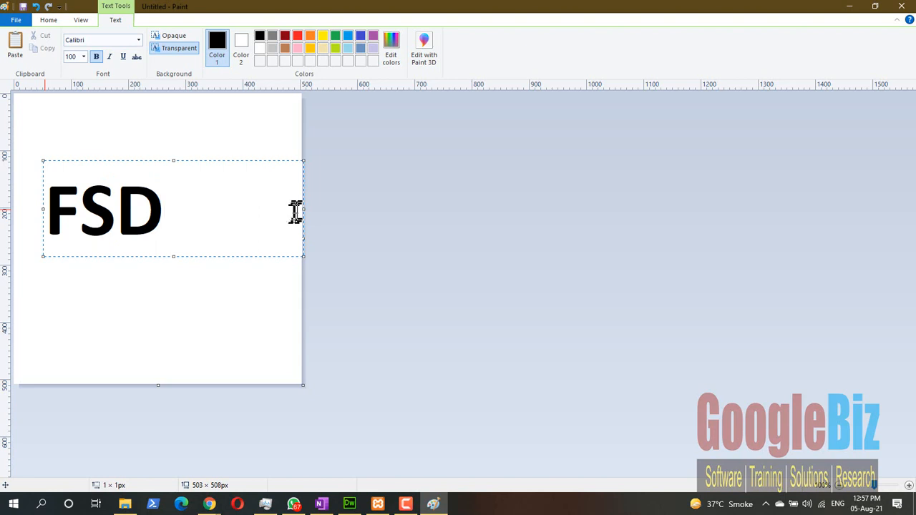
left_click_drag(302, 209, 179, 209)
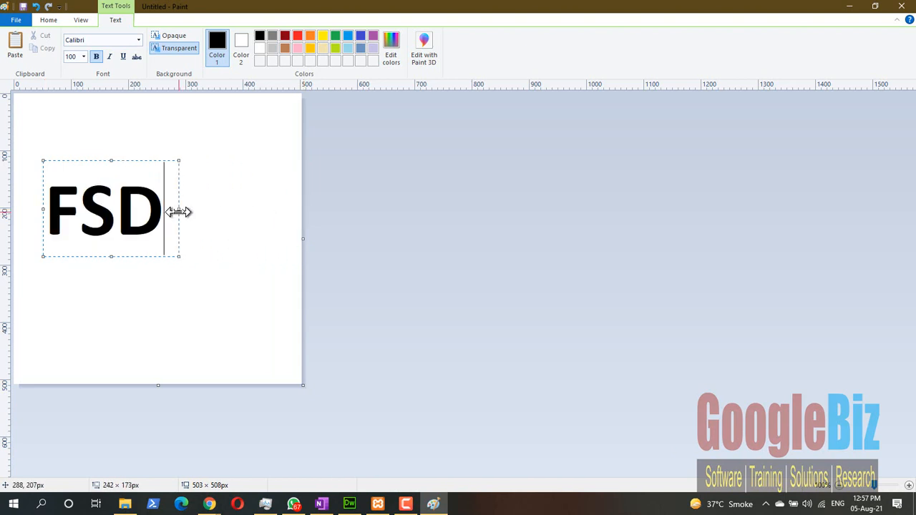
left_click_drag(83, 162, 125, 179)
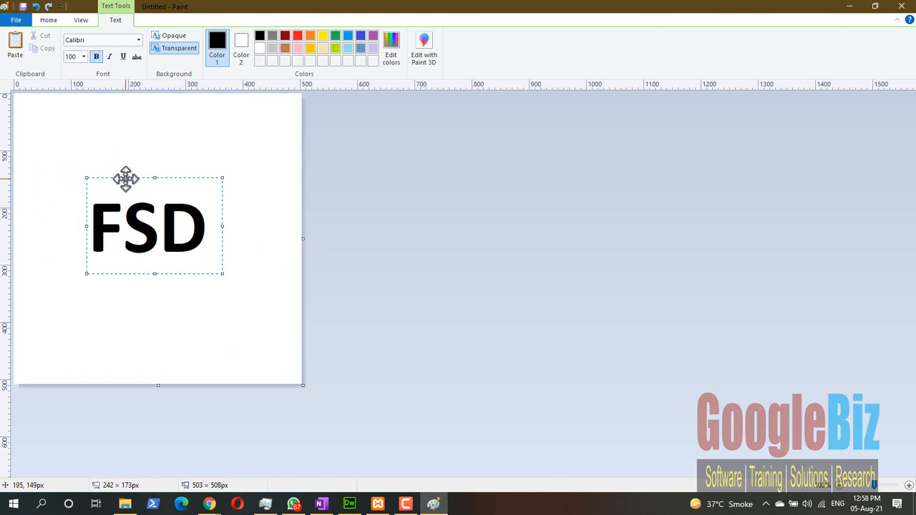
Save the picture in the Downloads folder as a PNG file named "icon".
key("ctrl+s")
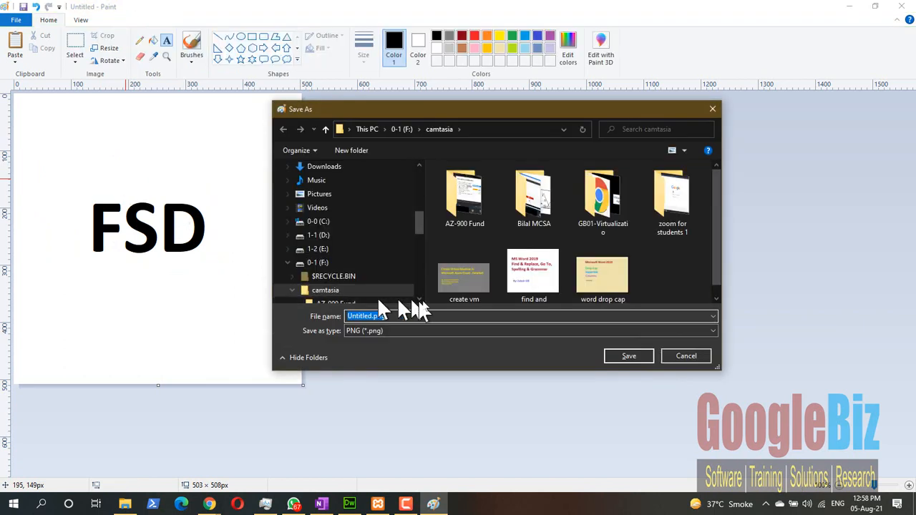
type("icon")
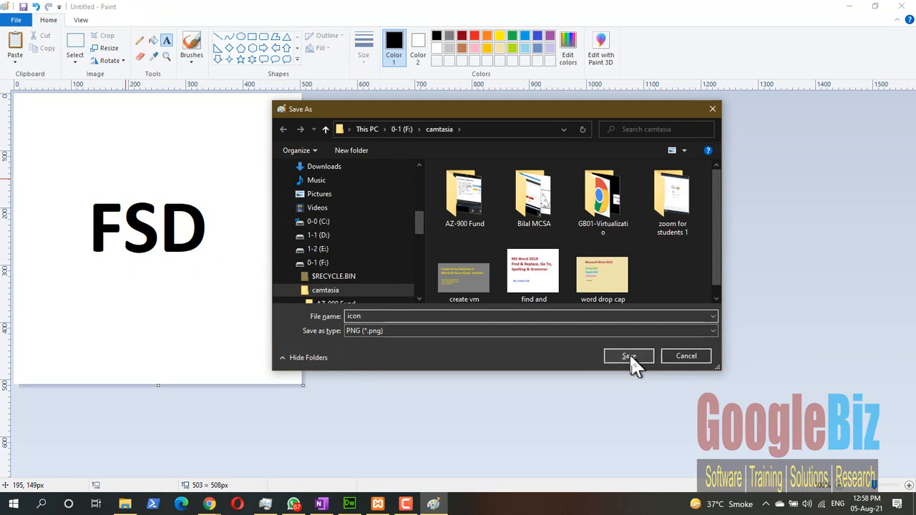
scroll(416, 217, "up", 5)
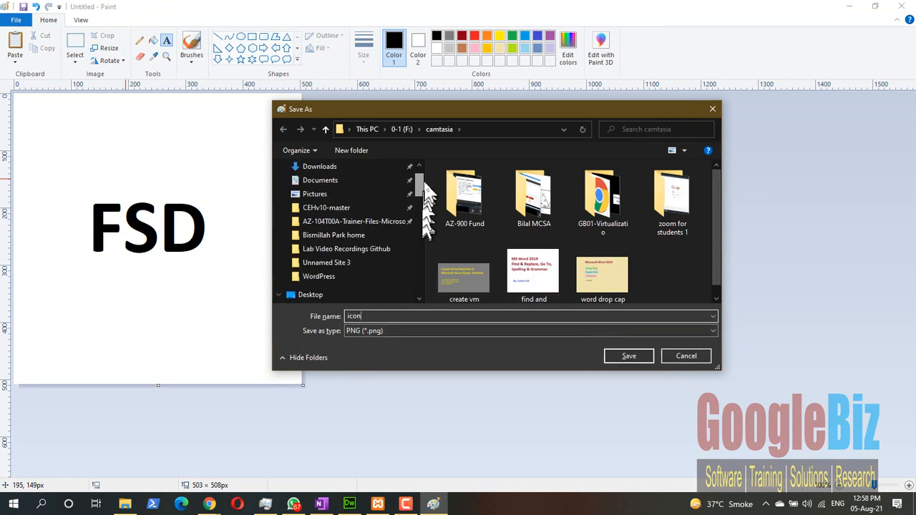
left_click(327, 198)
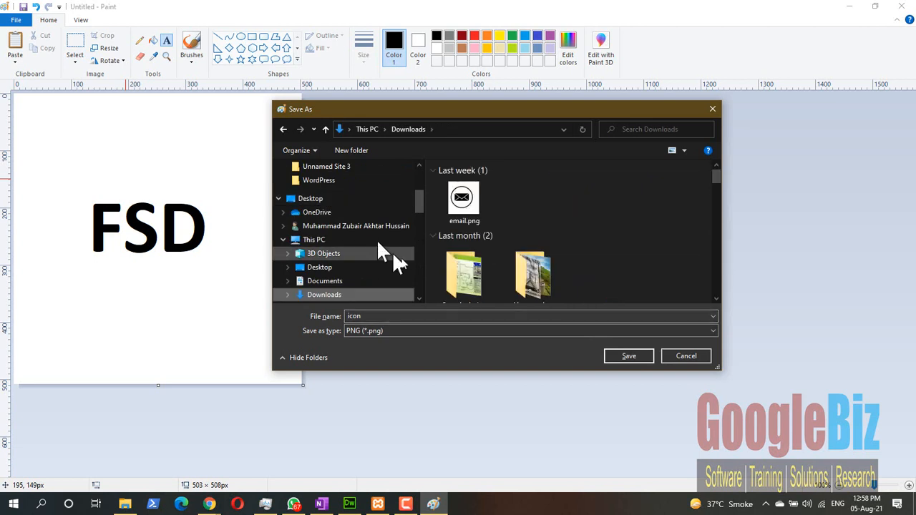
left_click(627, 361)
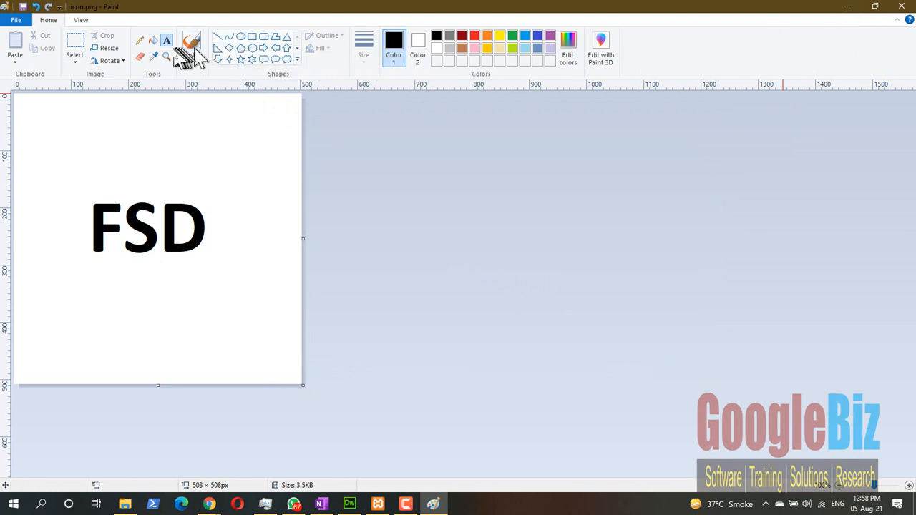
Fill the background around the text with orange and close Paint with the picture saved.
left_click(153, 41)
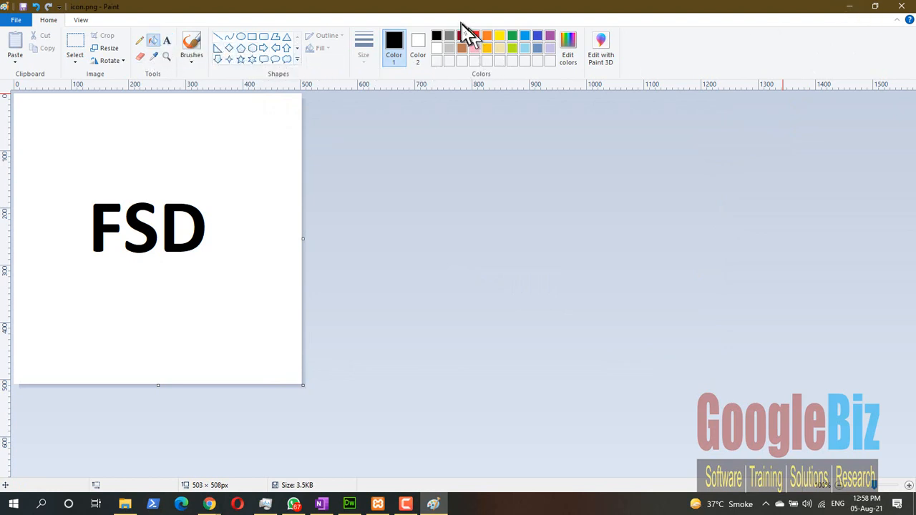
left_click(486, 35)
left_click(267, 129)
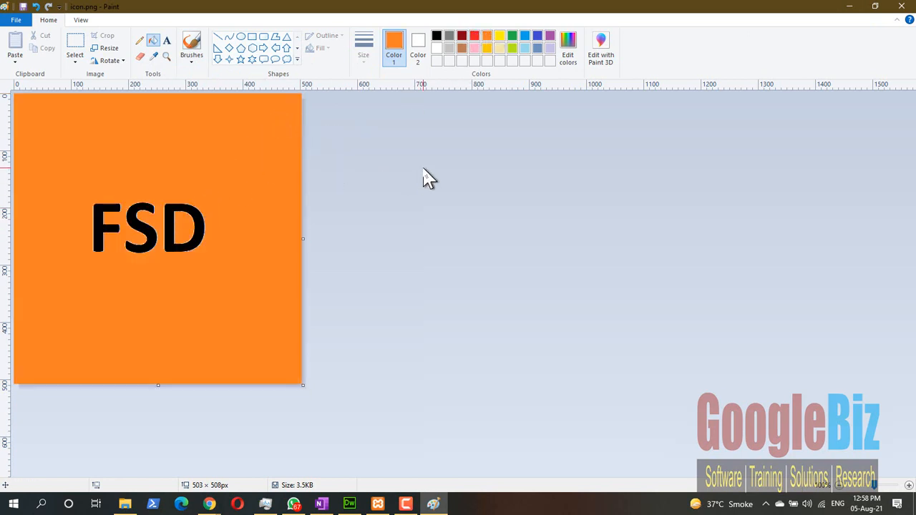
left_click(901, 6)
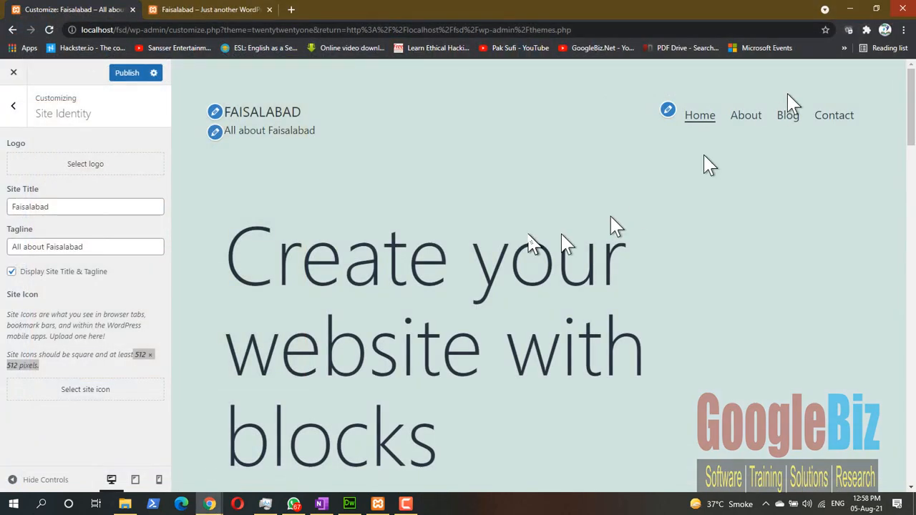
Start choosing a site icon and upload icon.png from the Downloads folder to the media library.
left_click(83, 393)
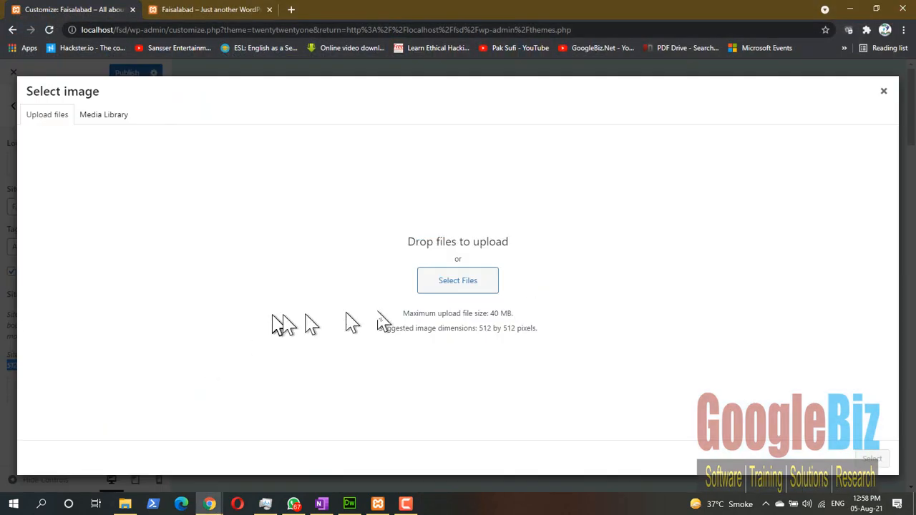
left_click(469, 286)
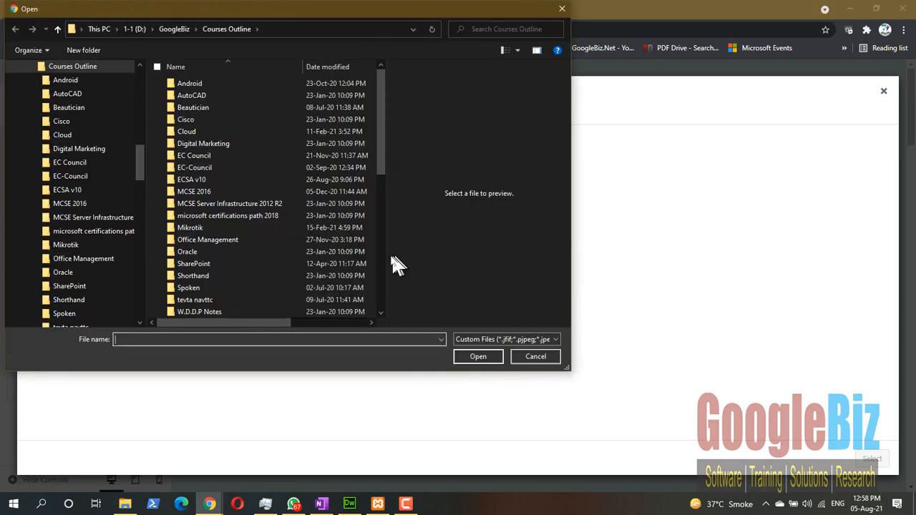
left_click_drag(139, 156, 145, 76)
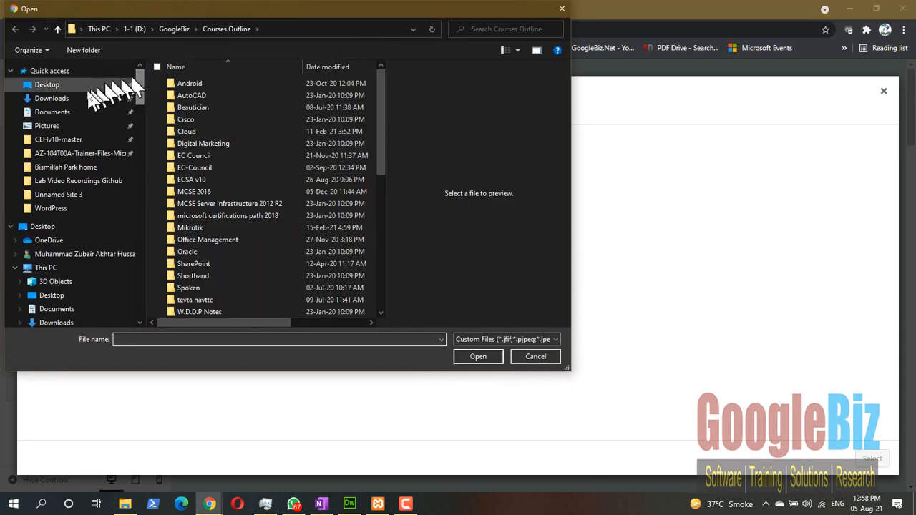
left_click(51, 98)
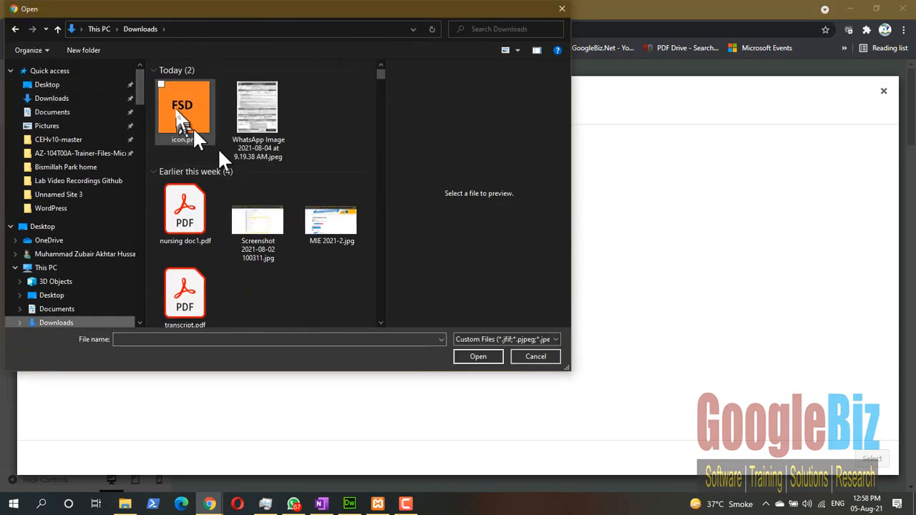
left_click(182, 129)
left_click(488, 356)
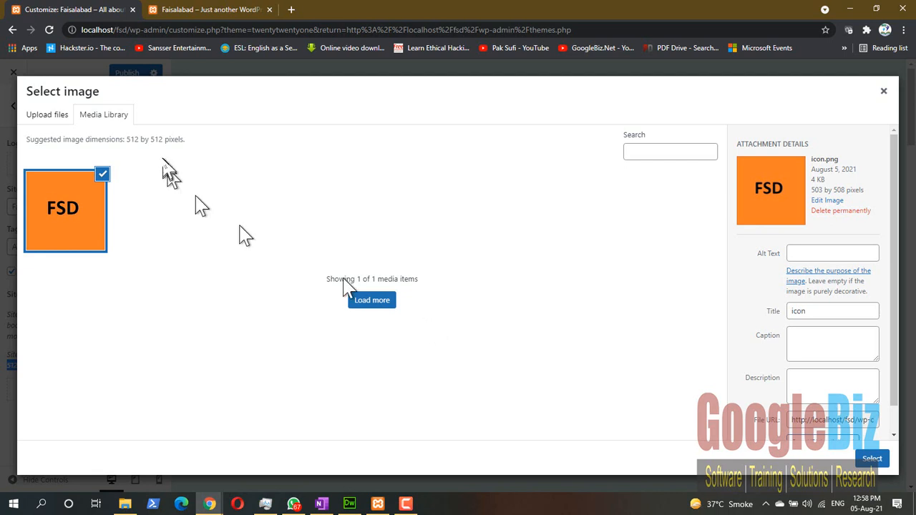
left_click(123, 125)
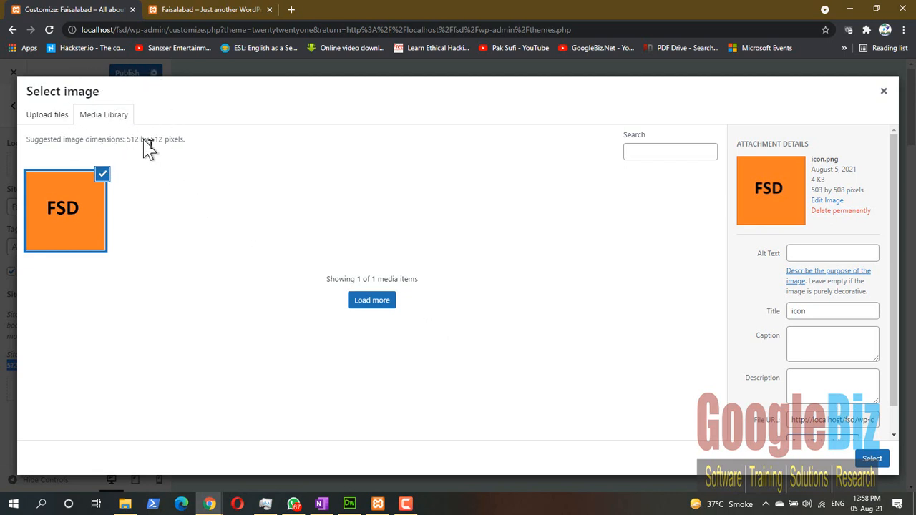
Enter "Fsd icon" as the uploaded image's alt text, caption and description.
left_click(830, 254)
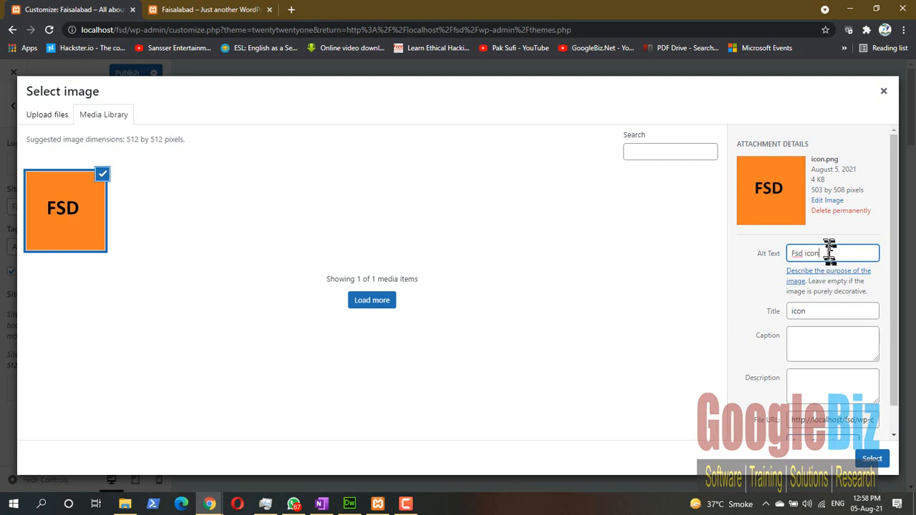
left_click_drag(829, 252, 723, 265)
left_click(833, 355)
left_click(838, 384)
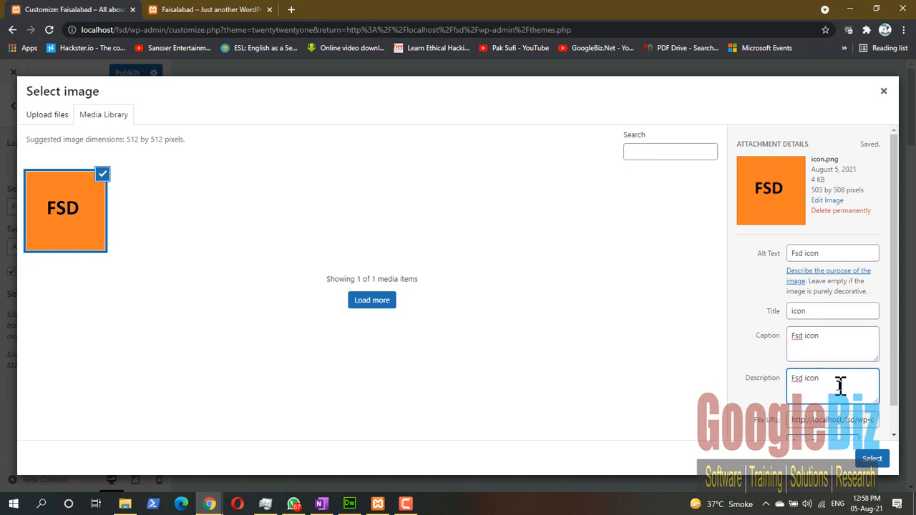
scroll(840, 385, "down", 1)
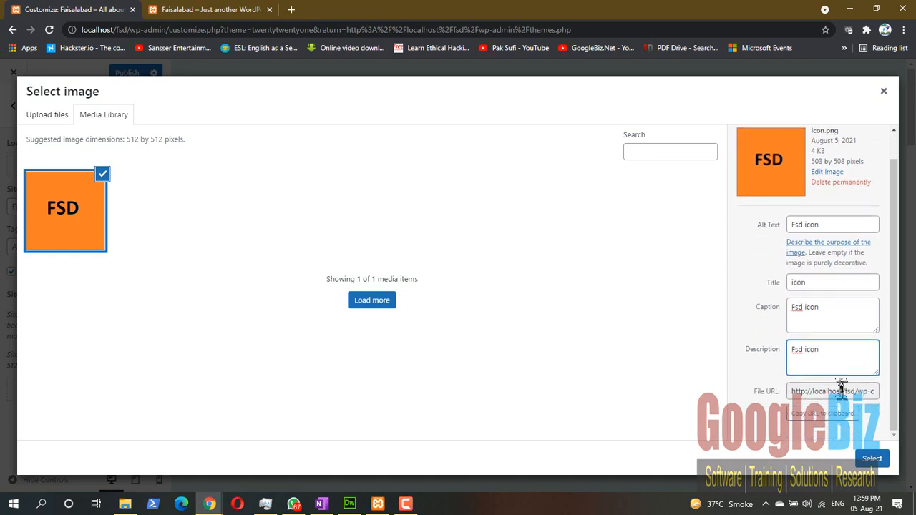
Select the uploaded image, try to crop it, and set it as the site icon without cropping.
left_click(877, 461)
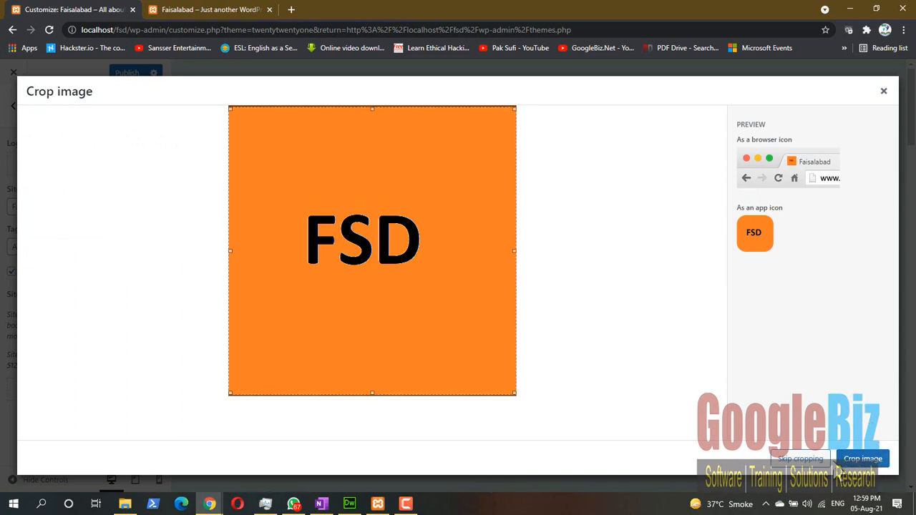
left_click(855, 460)
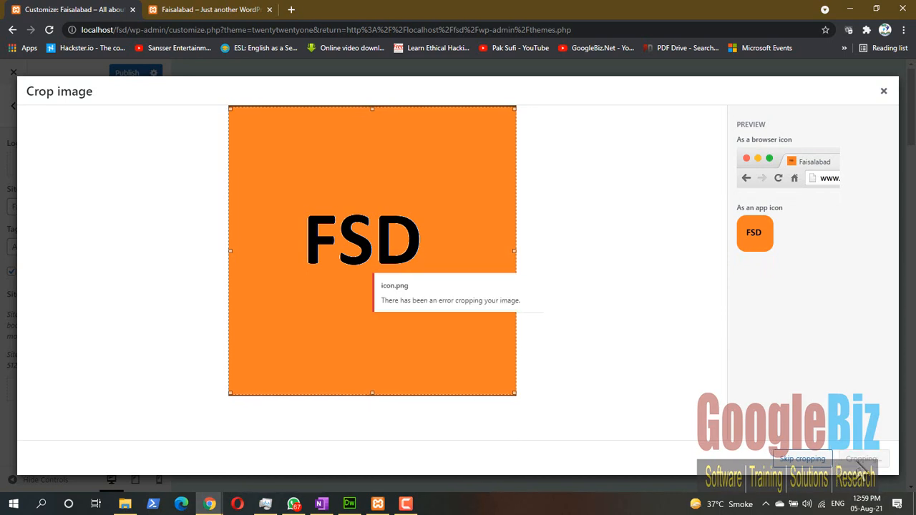
left_click(802, 460)
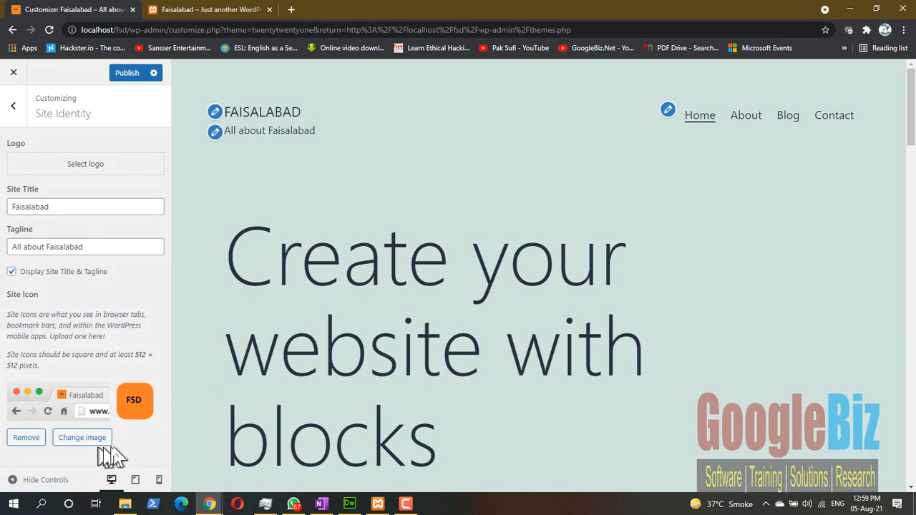
Publish the site identity changes and reload the live site to check its tagline and icon.
left_click(123, 74)
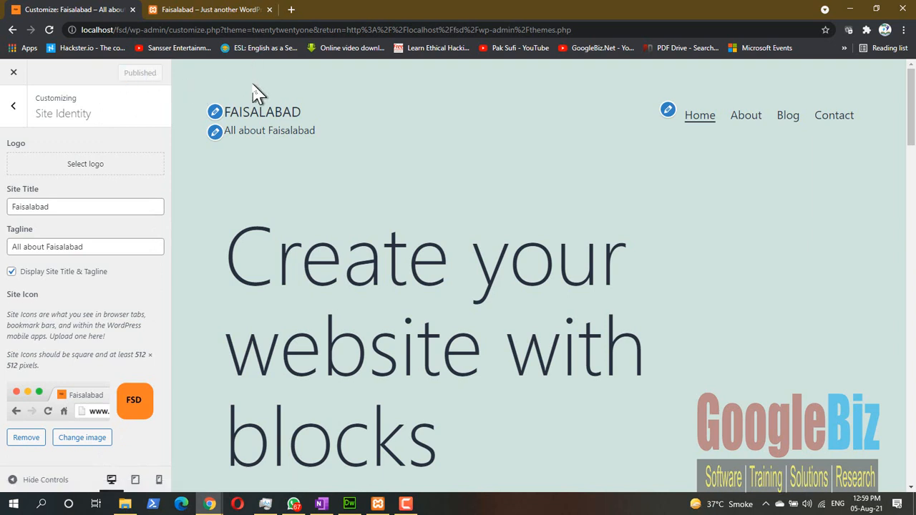
left_click(210, 16)
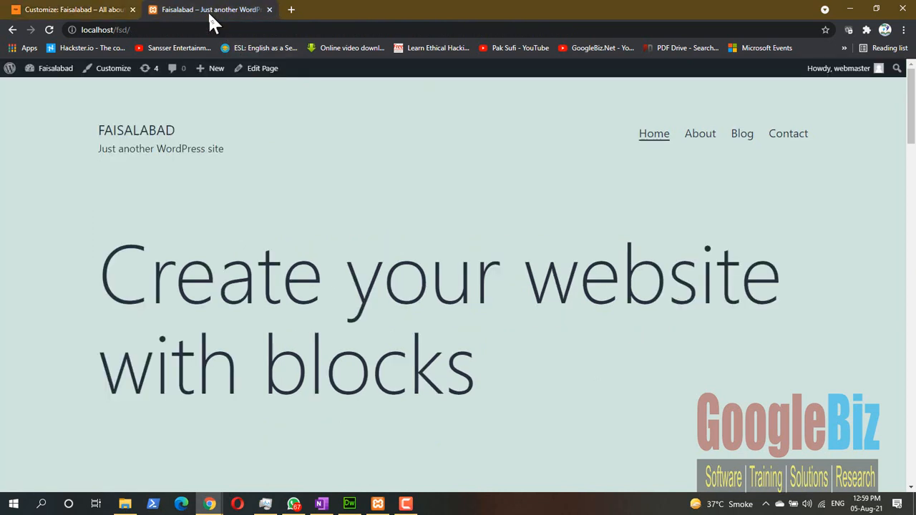
key("F5")
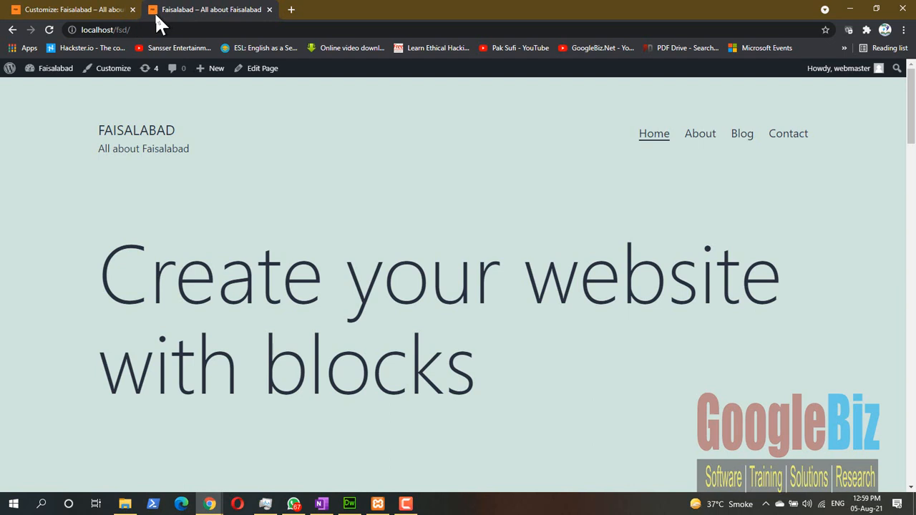
Return to the theme customizer, open the Colors & Dark Mode settings and look over the page preview.
left_click(94, 10)
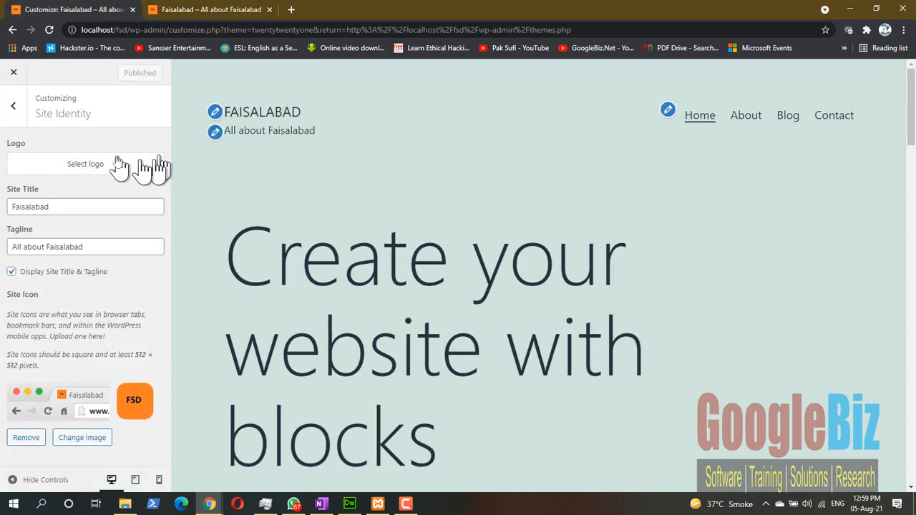
left_click(13, 105)
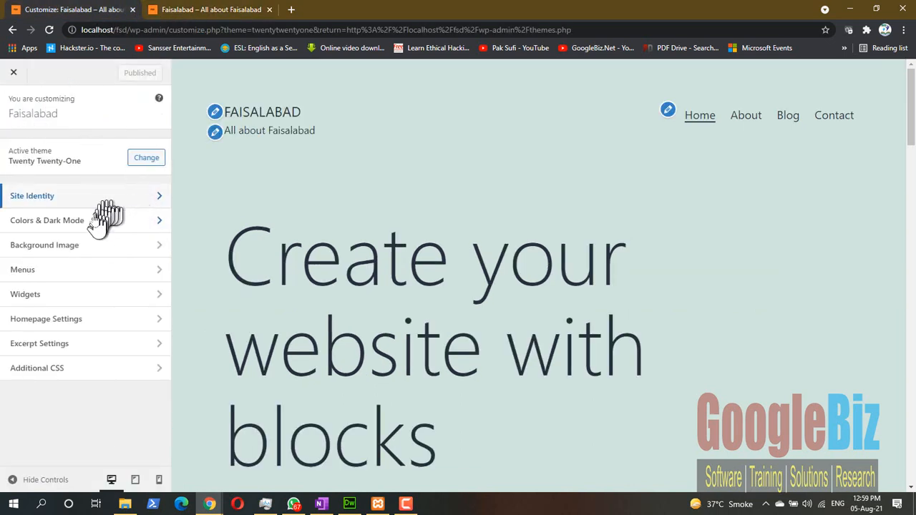
left_click(93, 222)
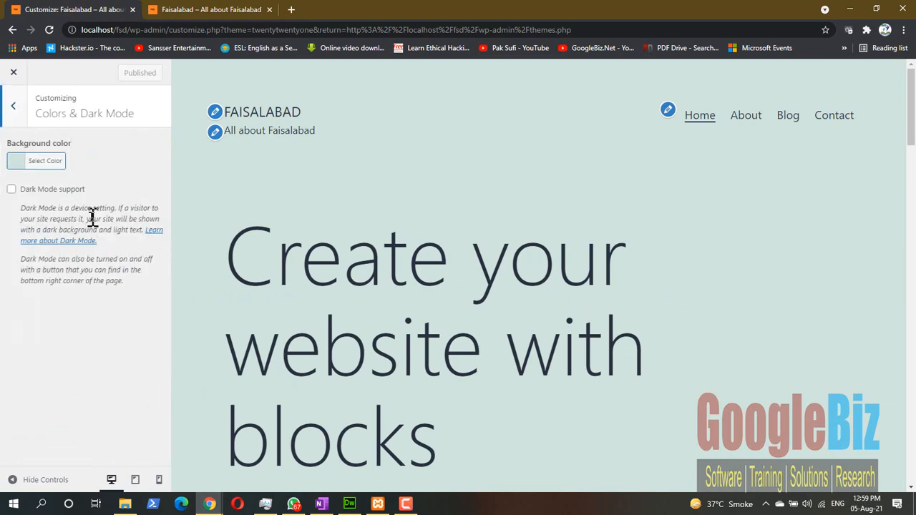
scroll(380, 264, "down", 10)
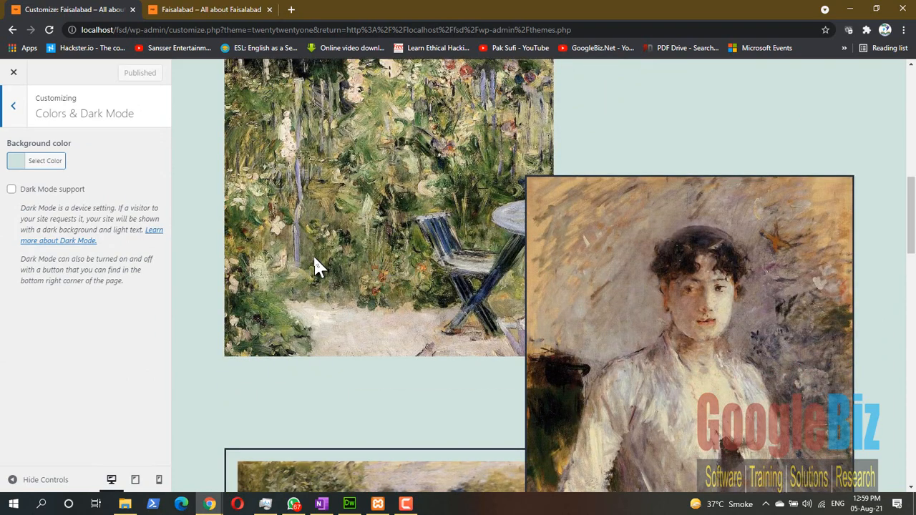
Try Dark Mode support, review the dark page preview, turn the option off again and leave the section.
left_click(74, 200)
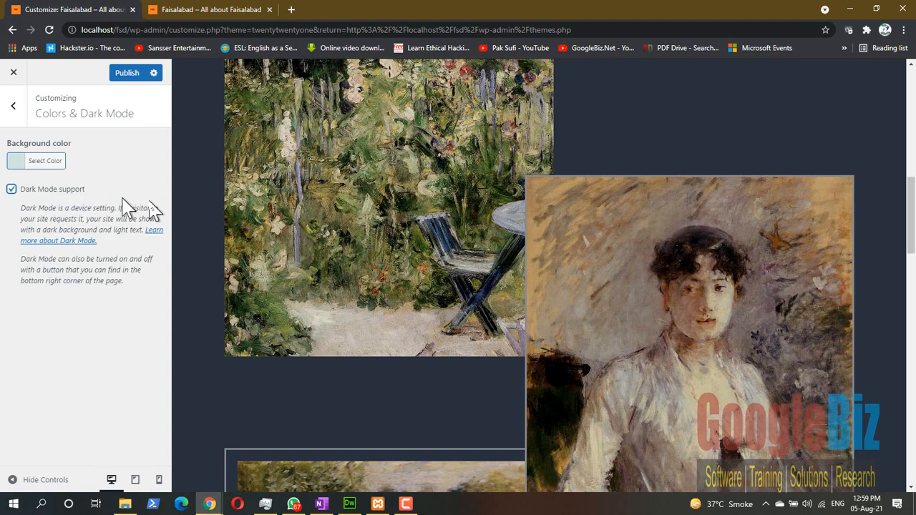
scroll(404, 248, "up", 10)
scroll(405, 249, "down", 10)
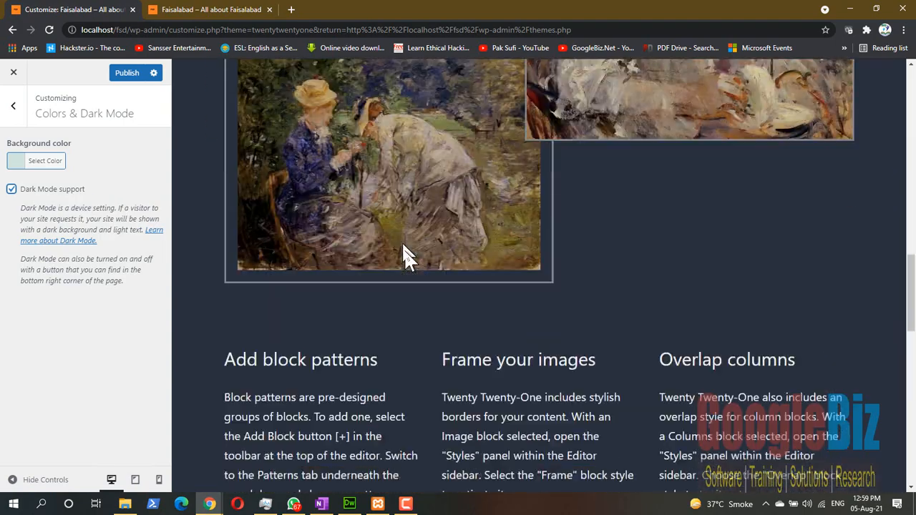
scroll(405, 248, "up", 10)
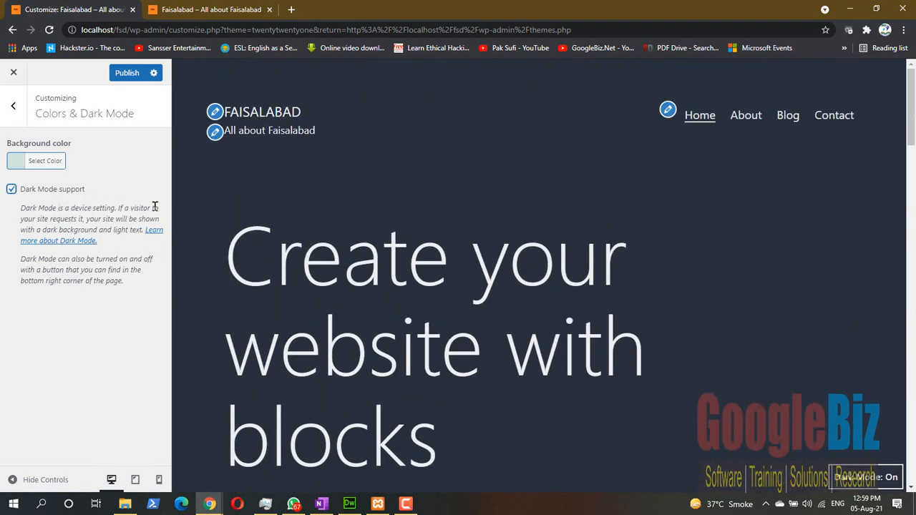
left_click(11, 188)
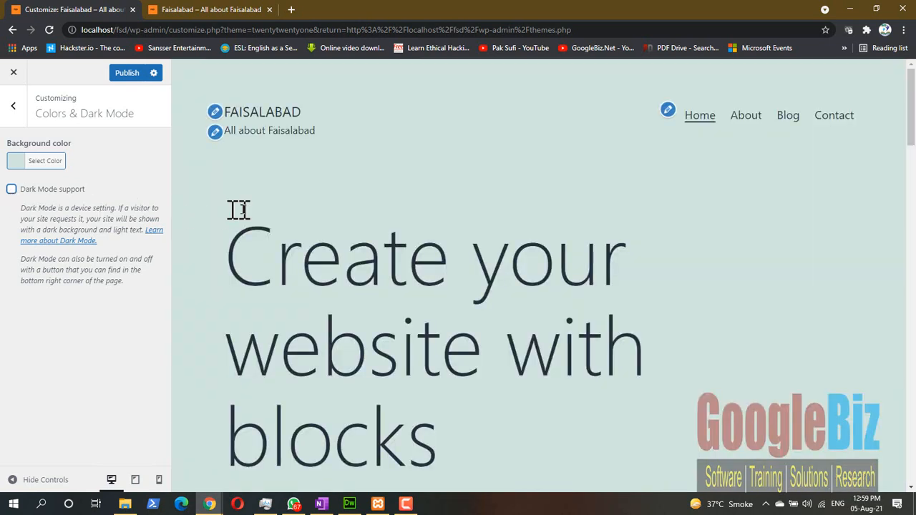
left_click(18, 164)
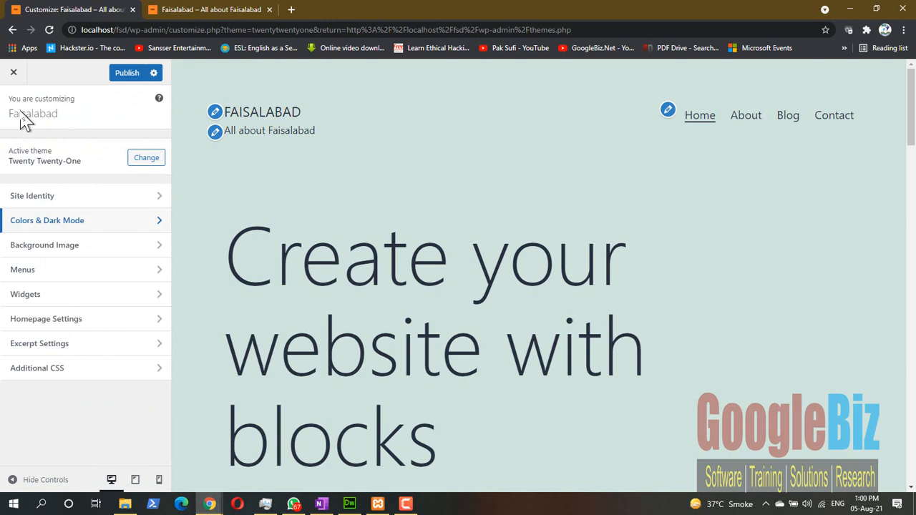
Set 1-internet-minute.jpg from the media library as the site's background image.
left_click(140, 252)
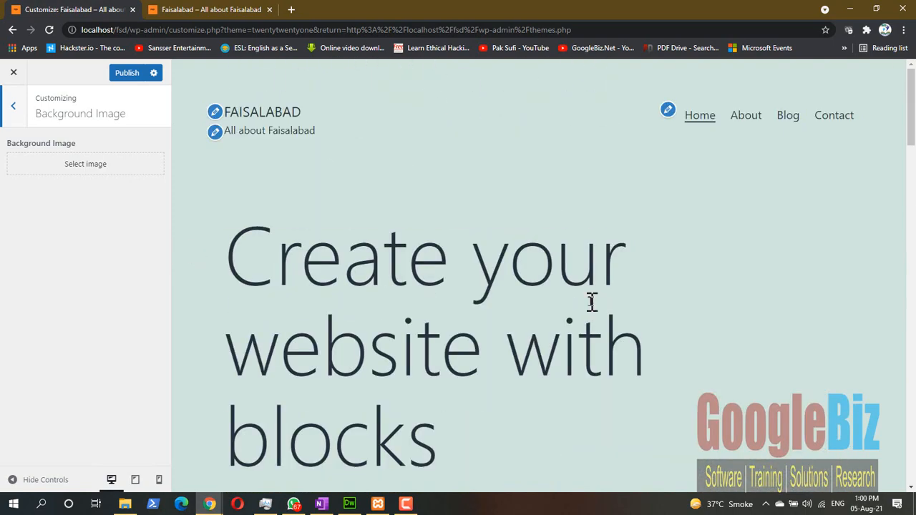
left_click(94, 175)
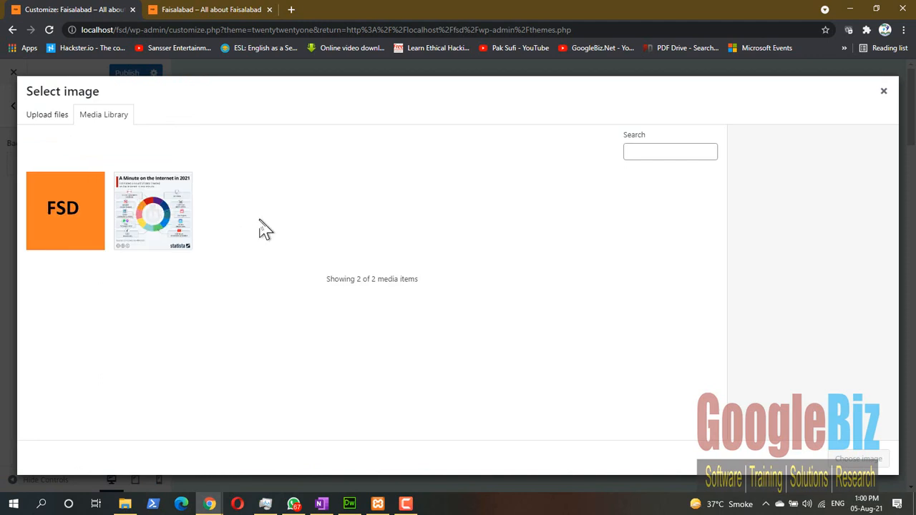
left_click(153, 224)
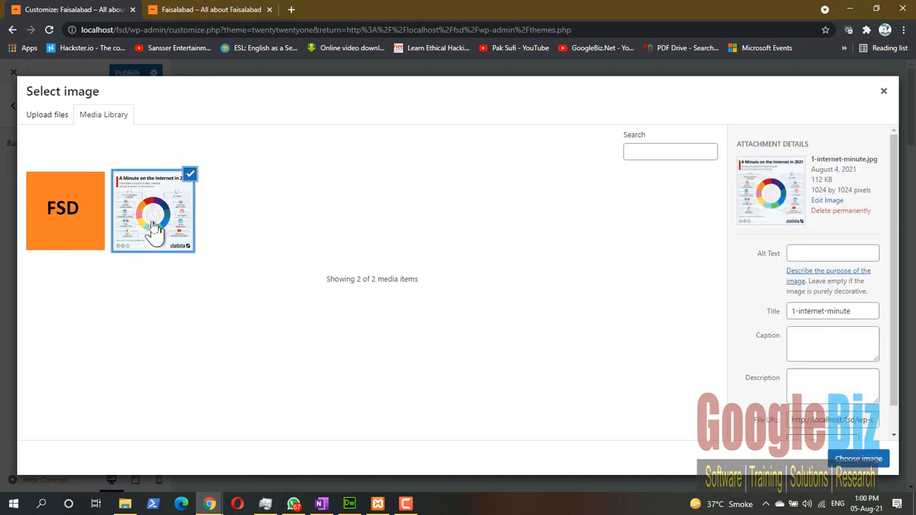
left_click(815, 254)
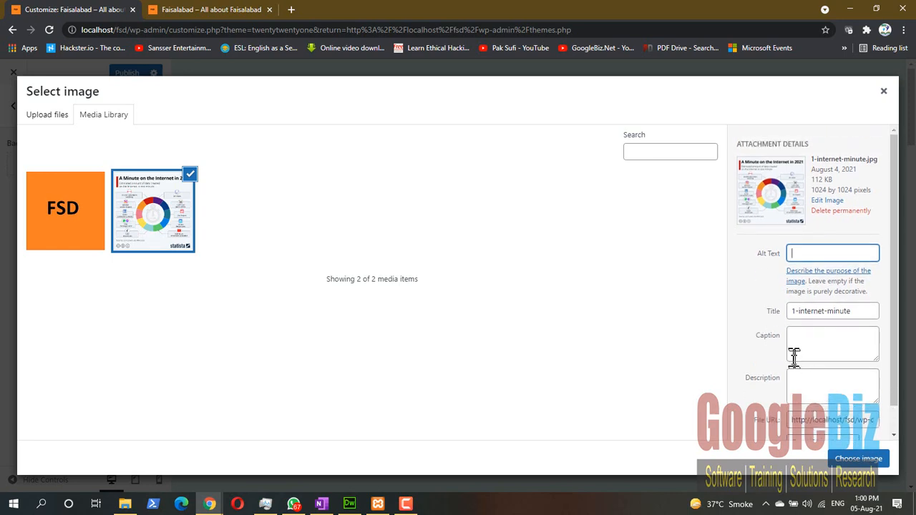
left_click(859, 458)
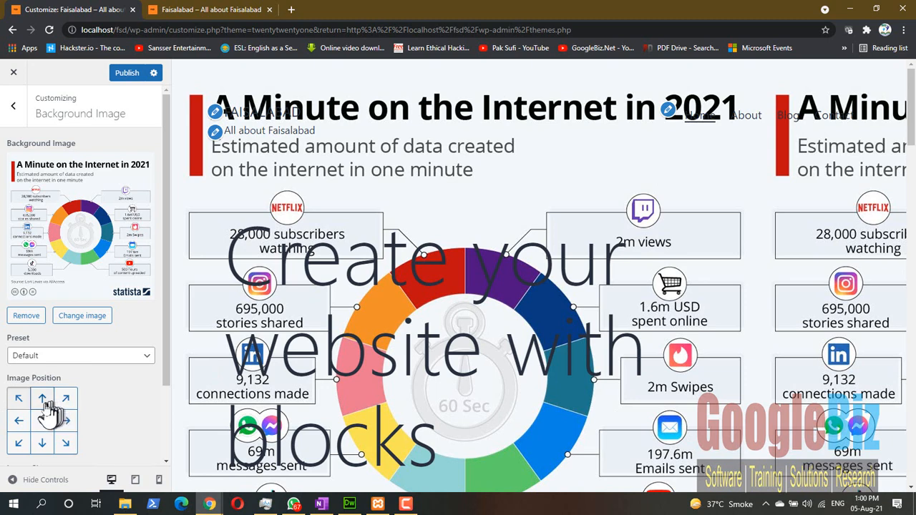
Try the top, left and right positions for the background image.
scroll(75, 405, "down", 2)
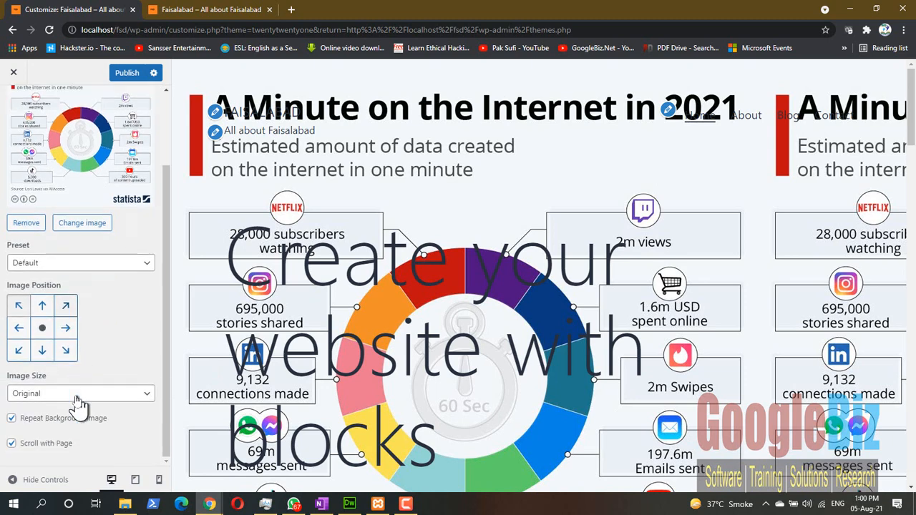
left_click(43, 307)
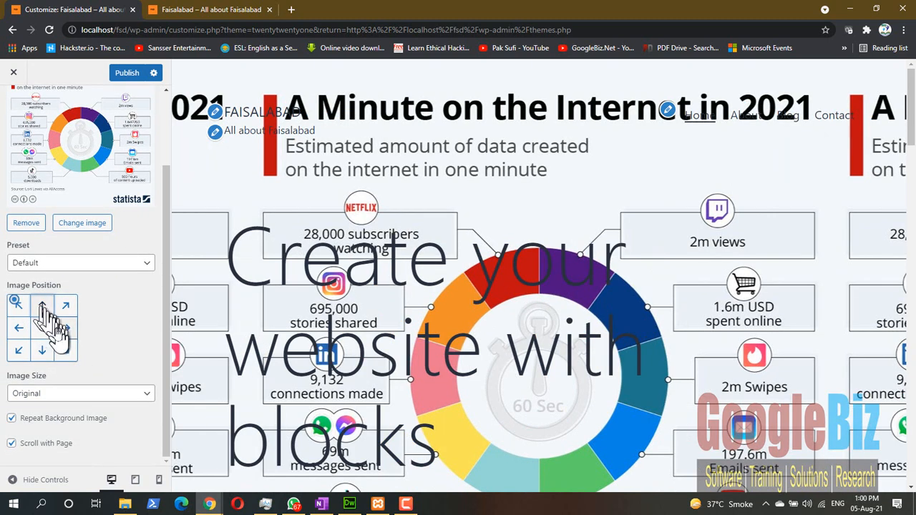
left_click(17, 328)
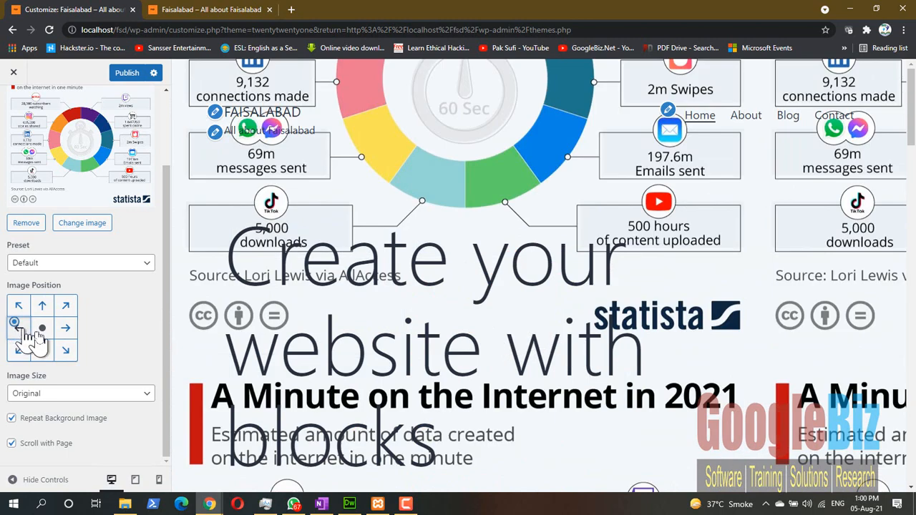
left_click(65, 330)
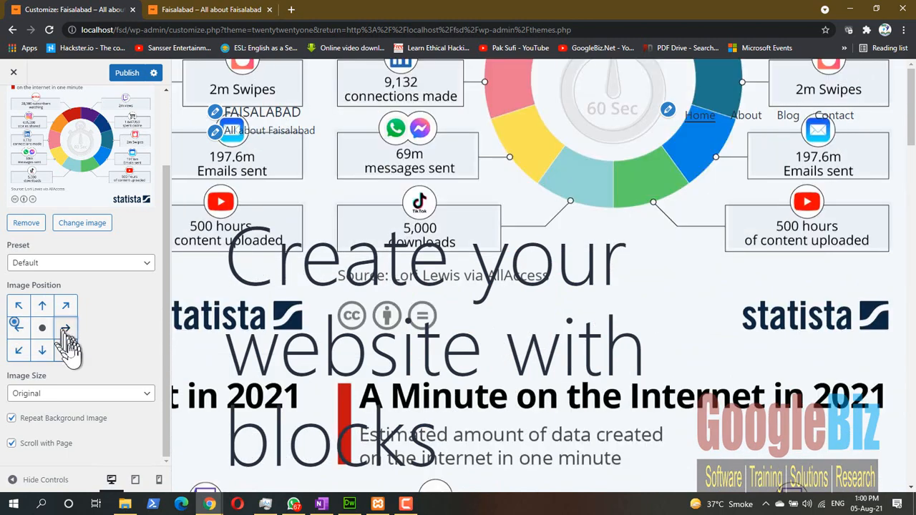
Compare the Fit to Screen and Fill Screen sizes for the background image, and keep Fit to Screen.
left_click(63, 399)
left_click(70, 419)
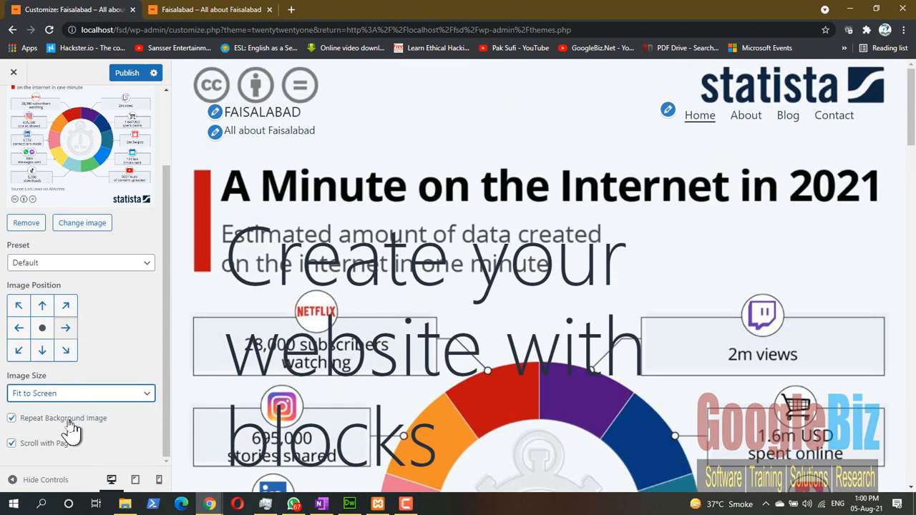
left_click(78, 397)
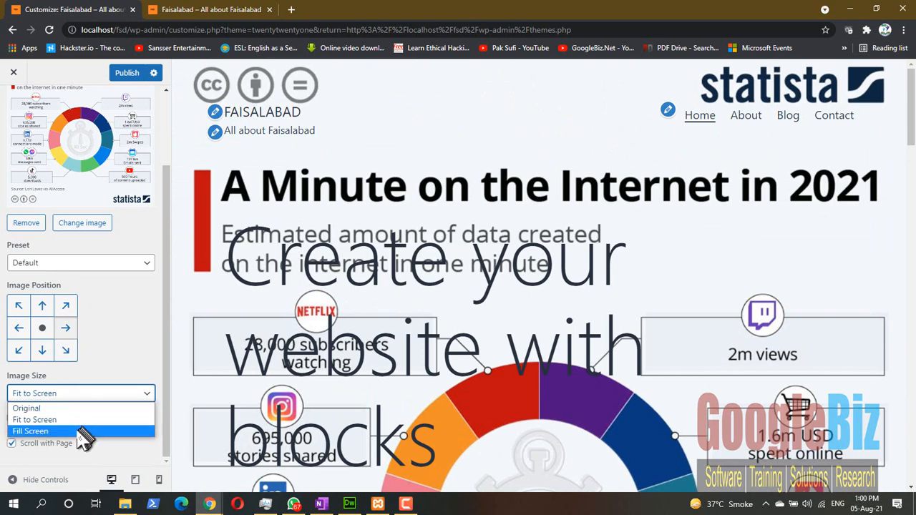
left_click(77, 434)
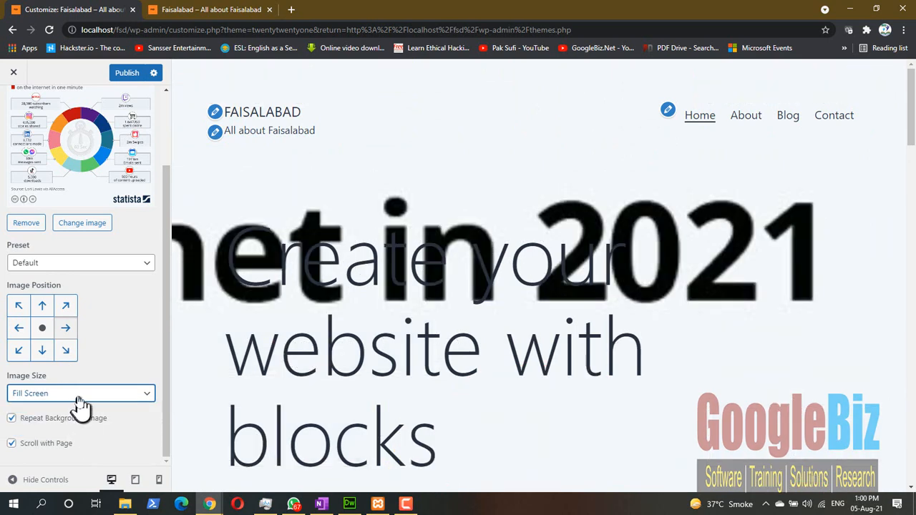
left_click(78, 395)
left_click(81, 420)
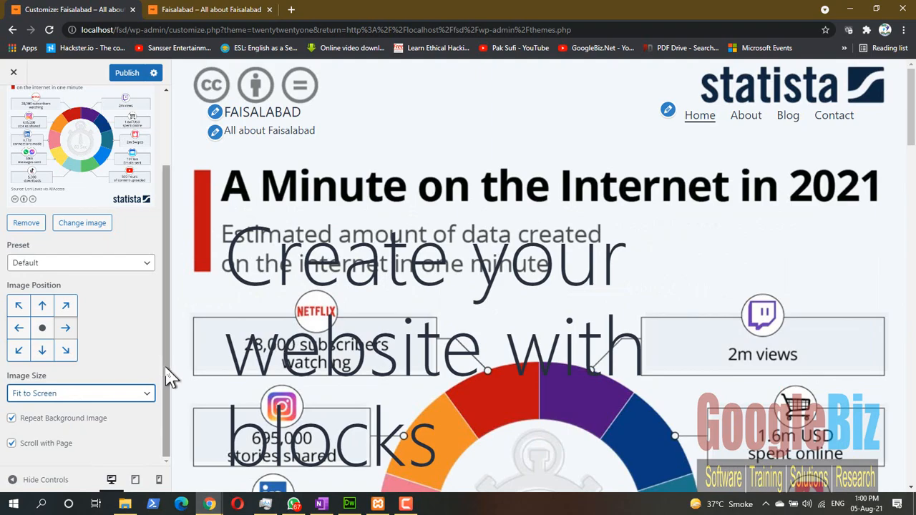
Compare the page preview with Repeat Background Image off and on, and leave repeating off.
left_click(70, 421)
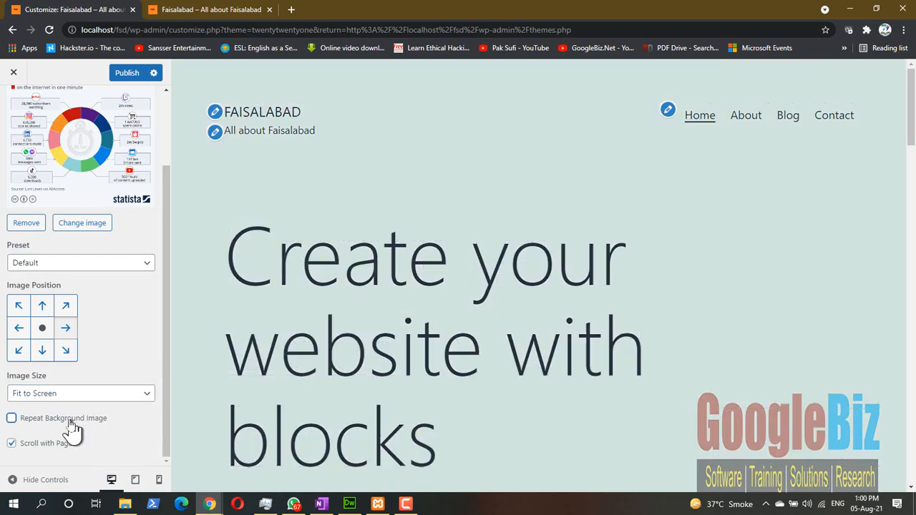
left_click(70, 421)
scroll(589, 384, "down", 5)
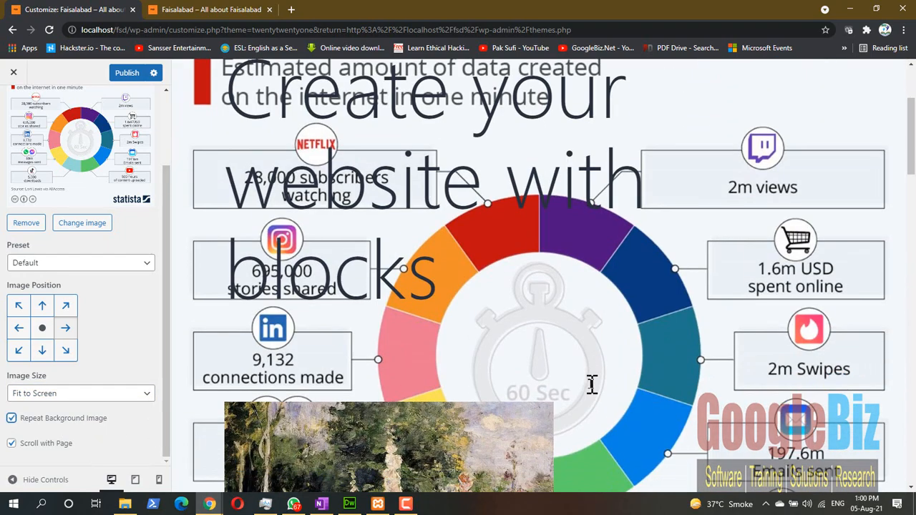
scroll(592, 384, "down", 10)
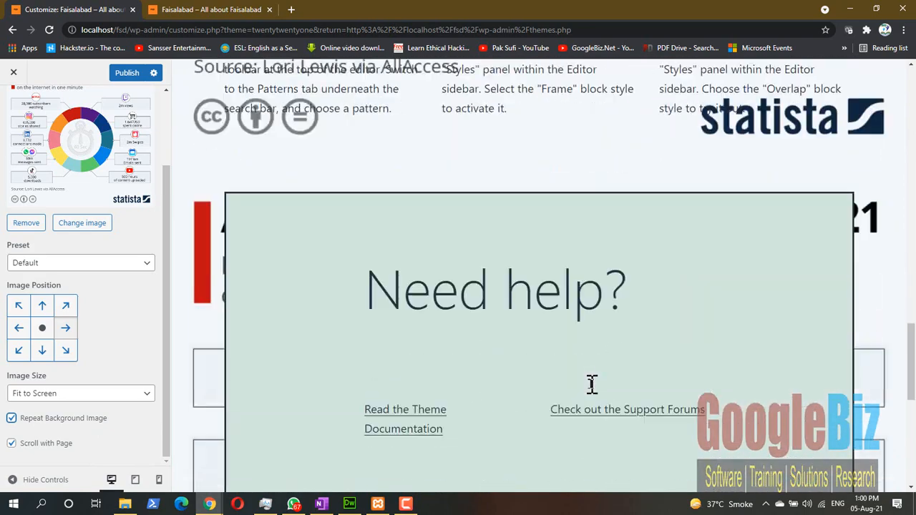
scroll(590, 383, "down", 2)
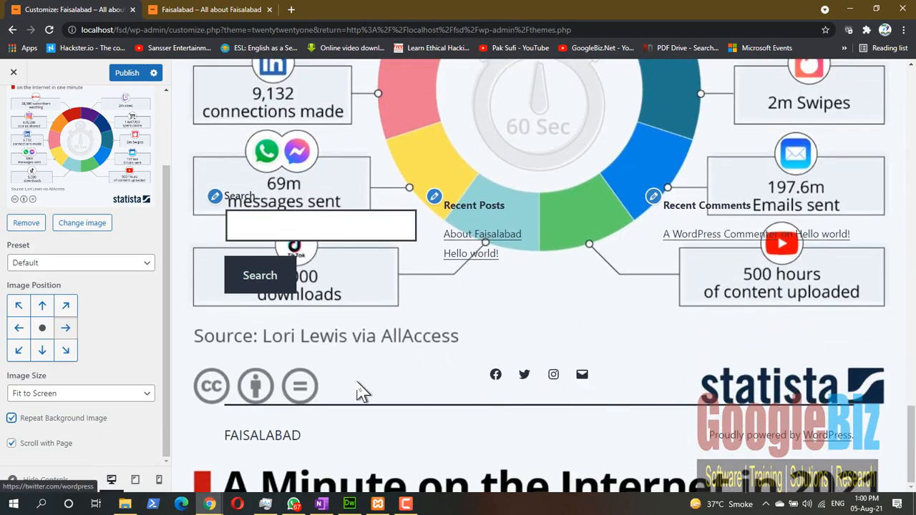
left_click(103, 421)
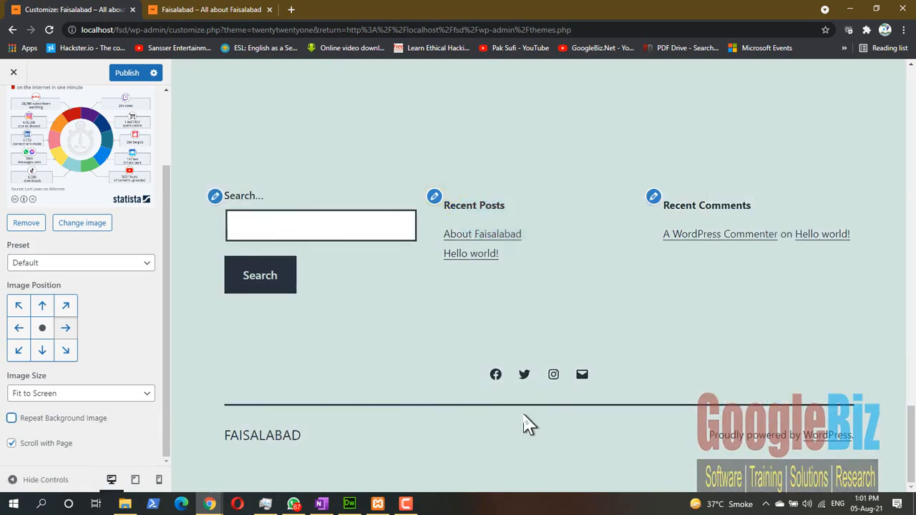
scroll(527, 425, "up", 5)
scroll(526, 424, "up", 8)
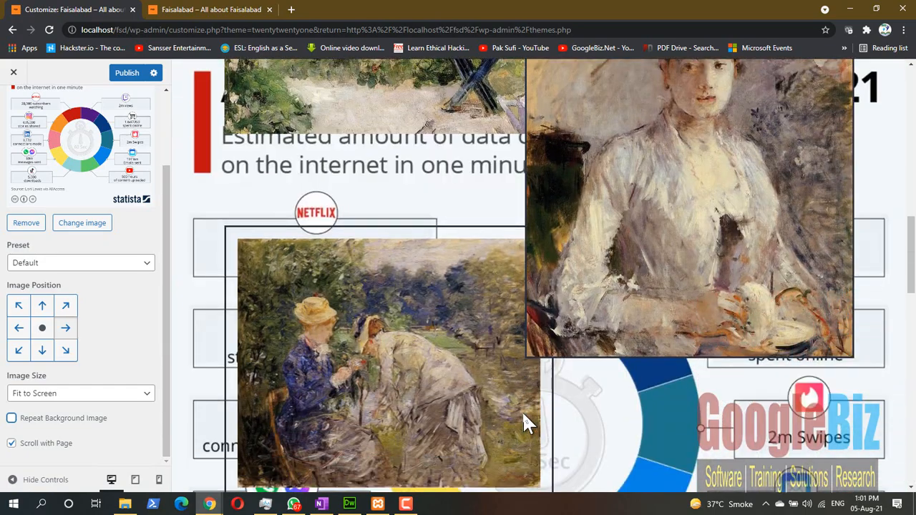
Set the background image position to top centre and check it in the page preview.
left_click(19, 306)
scroll(470, 364, "up", 5)
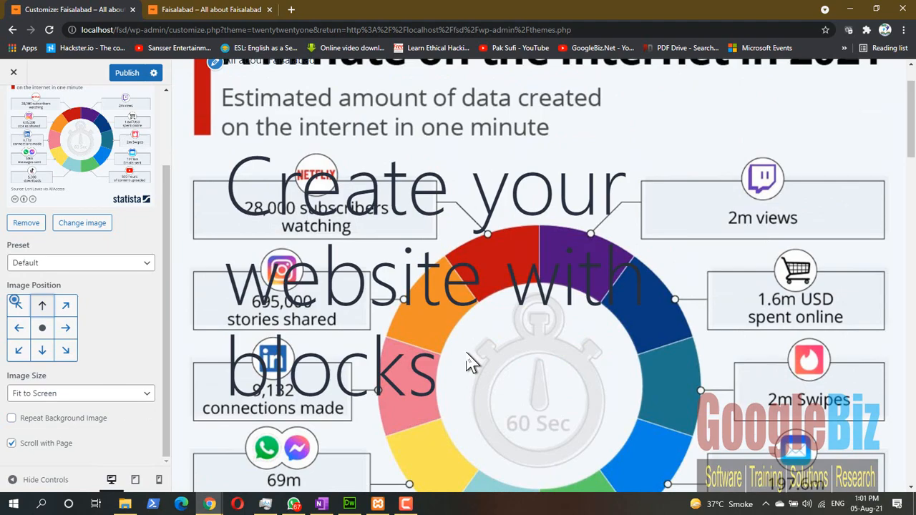
scroll(470, 364, "down", 6)
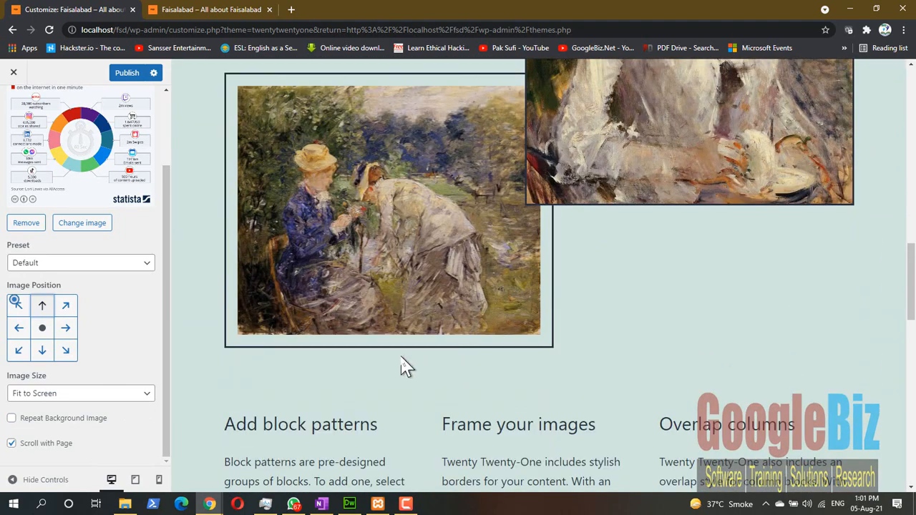
Compare the background with Scroll with Page off and on, leave the option off, and check the page preview.
left_click(11, 443)
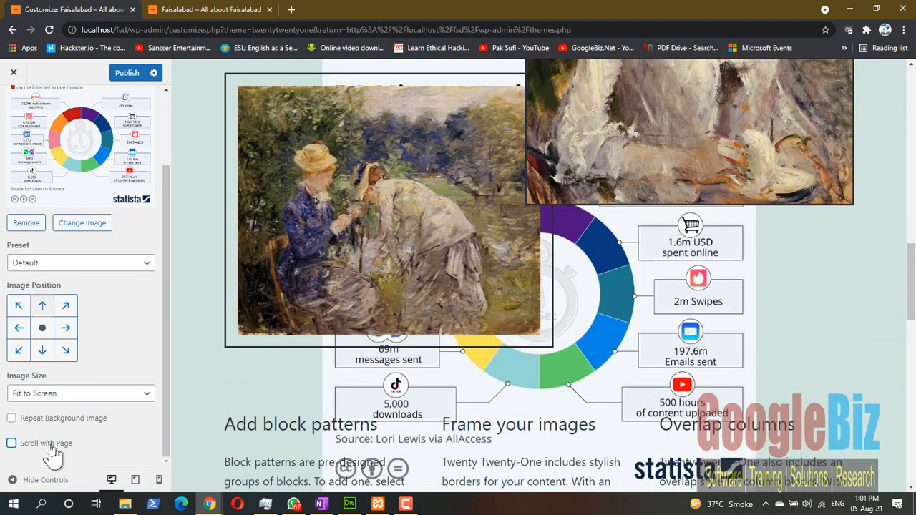
left_click(52, 445)
scroll(388, 370, "down", 4)
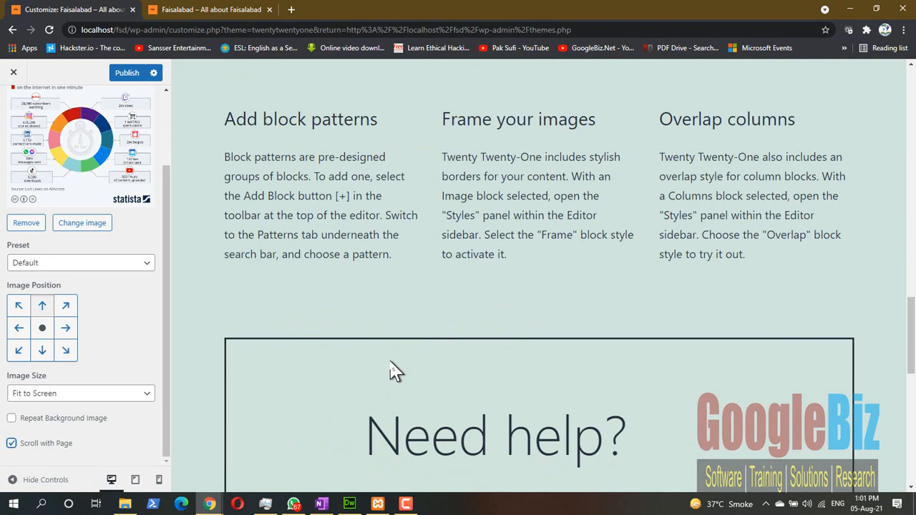
scroll(390, 370, "up", 5)
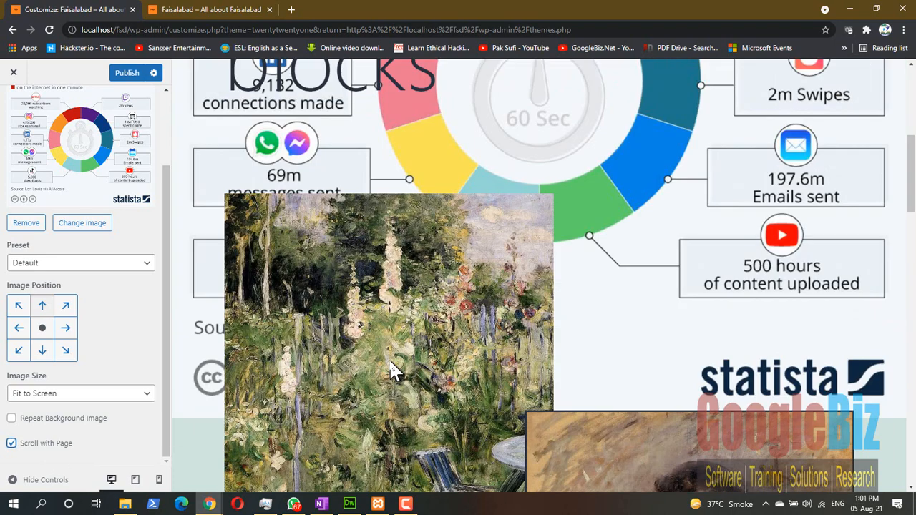
left_click(11, 443)
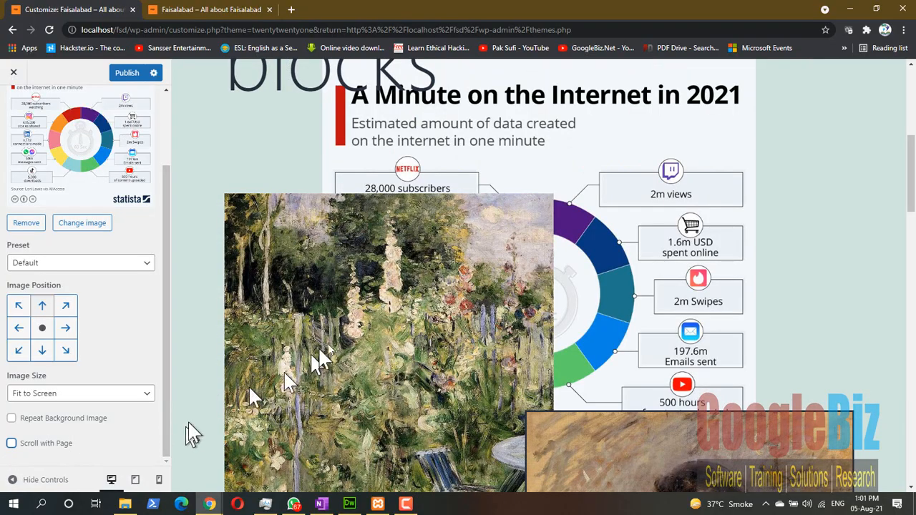
scroll(446, 337, "down", 5)
scroll(446, 336, "up", 2)
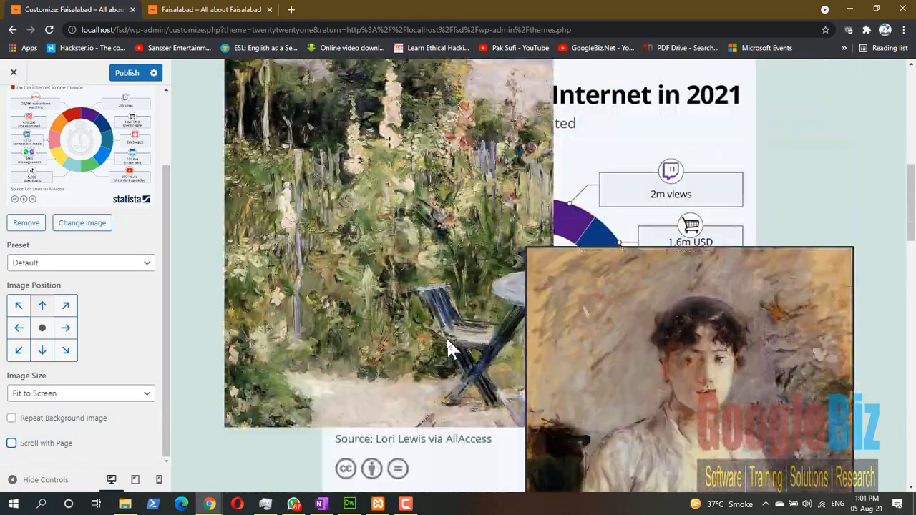
Check the fixed background image behind the page content, remove it, and return to the customizer's section list.
scroll(447, 342, "down", 3)
scroll(447, 342, "up", 5)
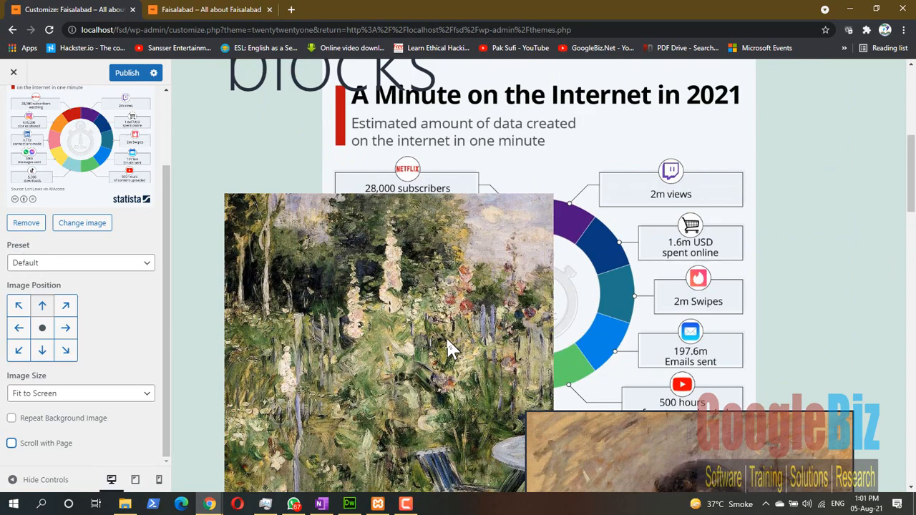
scroll(445, 337, "down", 4)
scroll(446, 336, "up", 4)
scroll(446, 336, "up", 5)
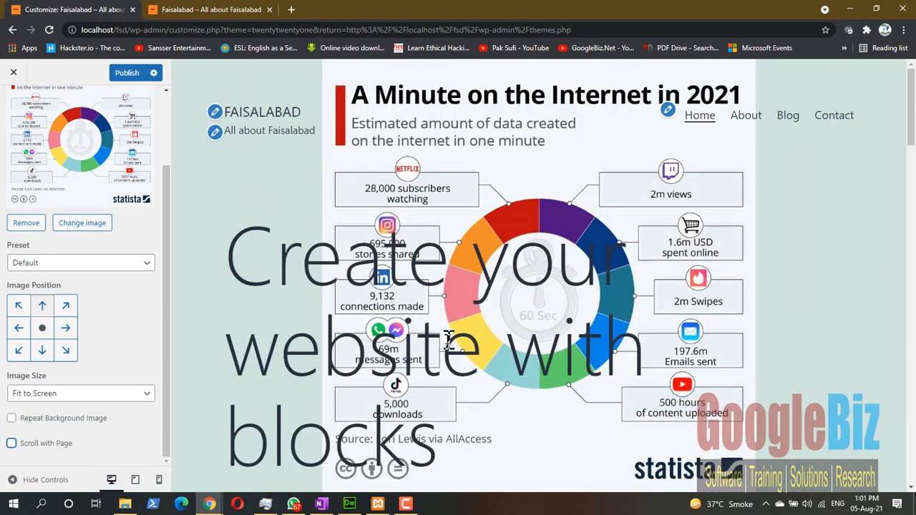
left_click_drag(168, 334, 170, 354)
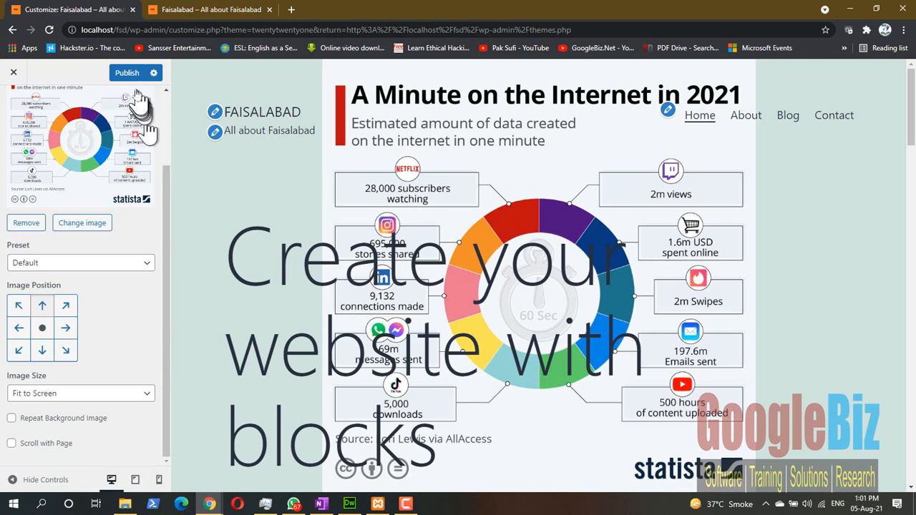
scroll(133, 222, "up", 2)
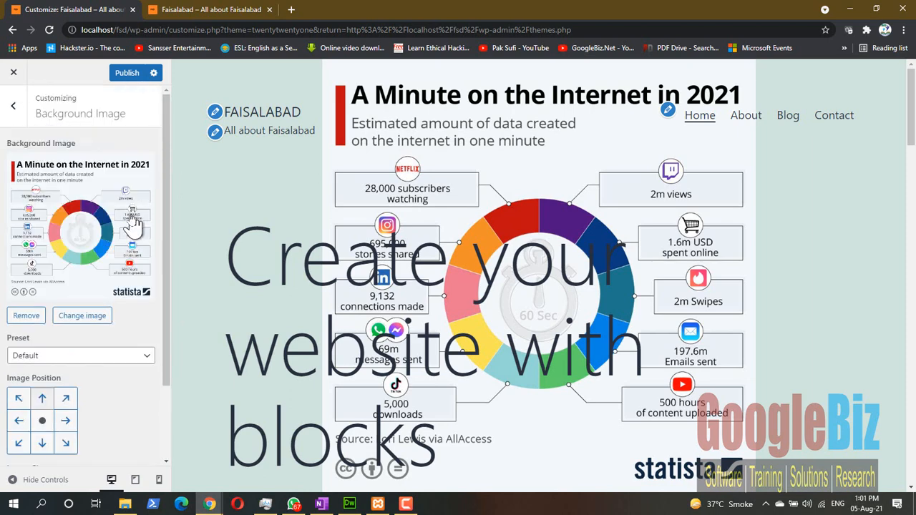
left_click(34, 318)
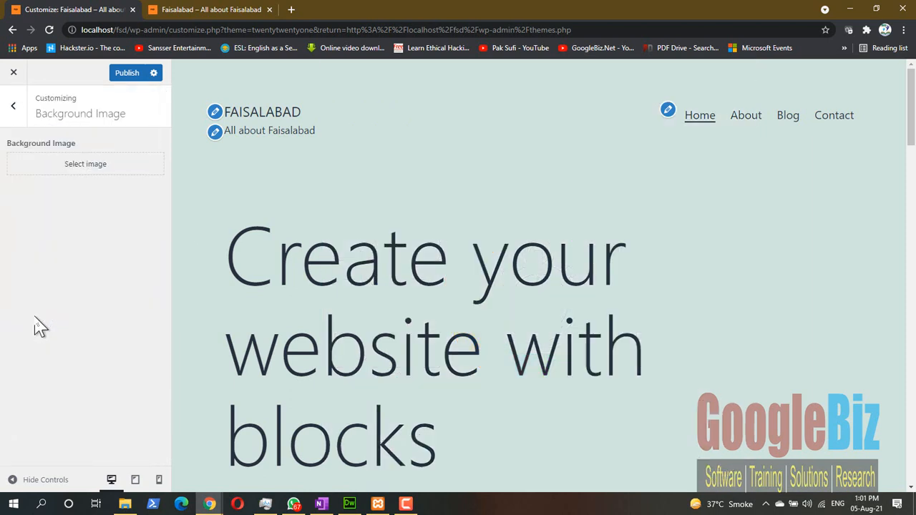
left_click(15, 109)
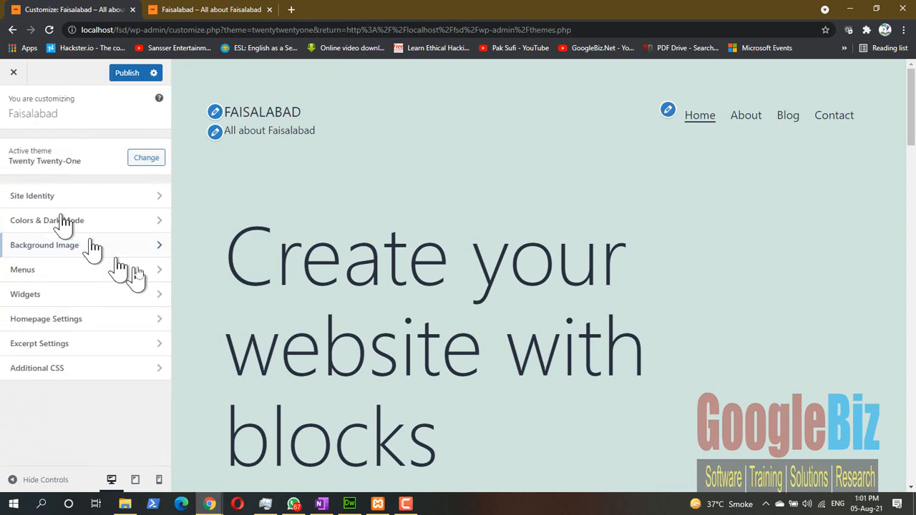
Review the Menus section's primary and secondary menus against the header and footer menus in the page preview.
left_click(106, 279)
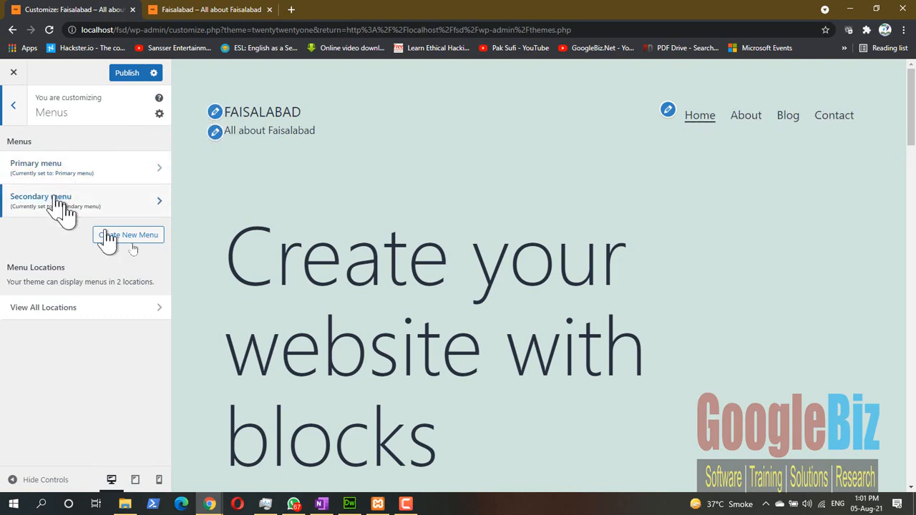
scroll(615, 344, "down", 15)
scroll(616, 344, "down", 5)
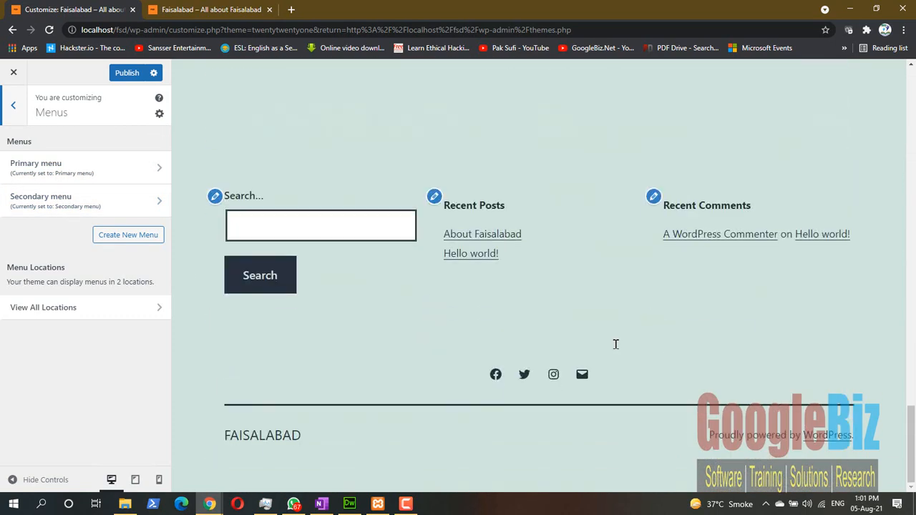
scroll(615, 347, "up", 20)
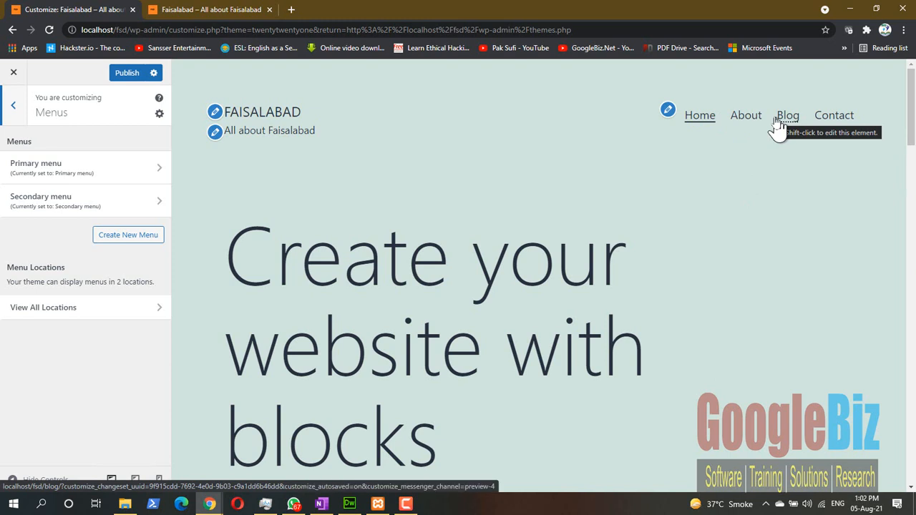
left_click(14, 108)
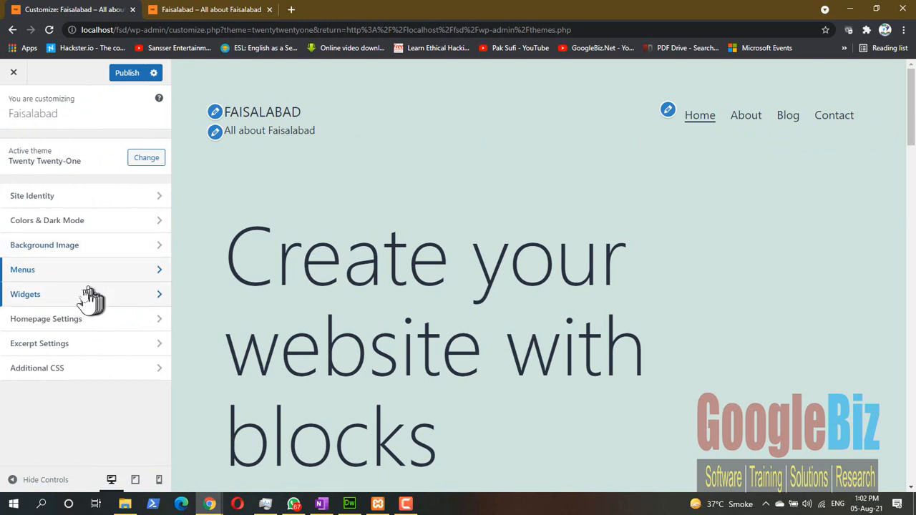
Open the Footer widget area, dismiss the block widgets introduction, and review its existing blocks and the Recent Comments settings.
left_click(61, 296)
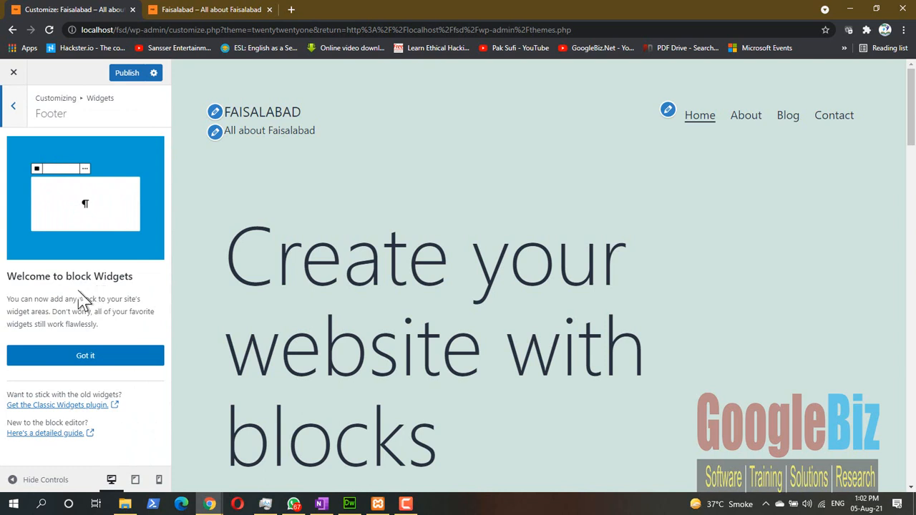
left_click(92, 357)
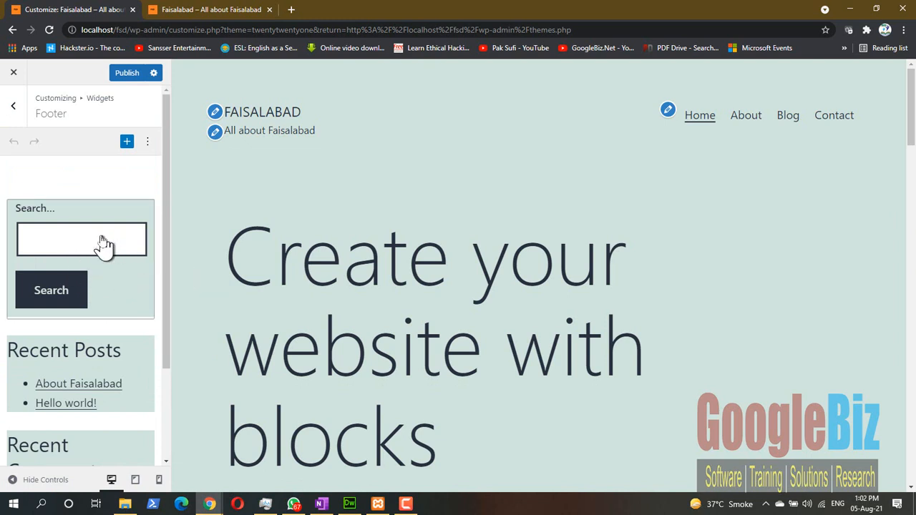
scroll(504, 247, "down", 20)
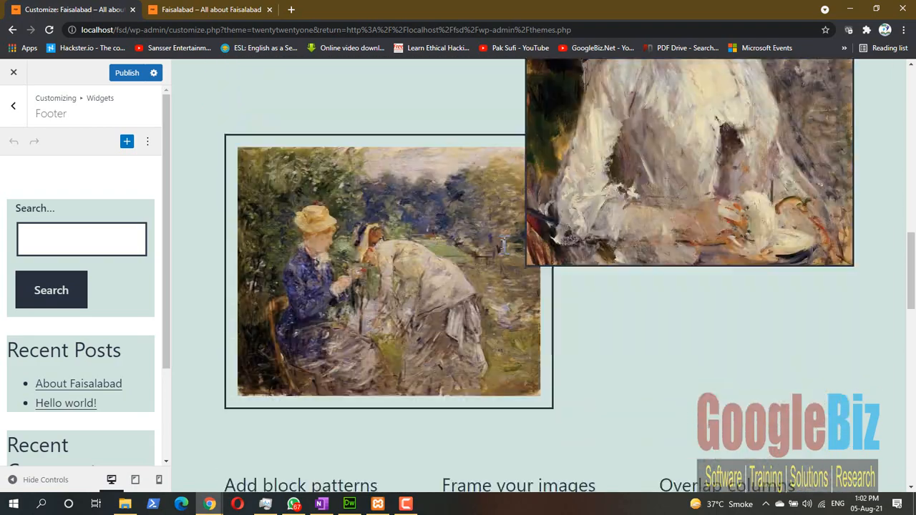
scroll(505, 254, "down", 2)
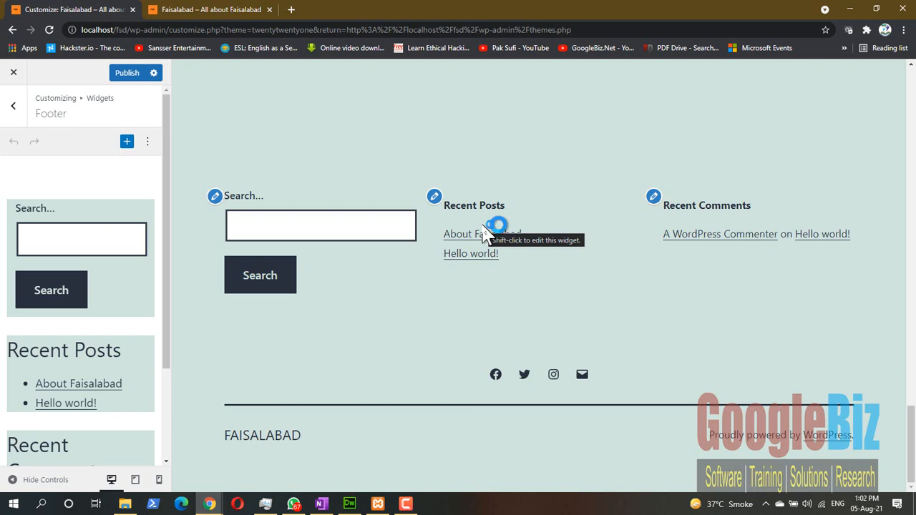
scroll(122, 368, "down", 2)
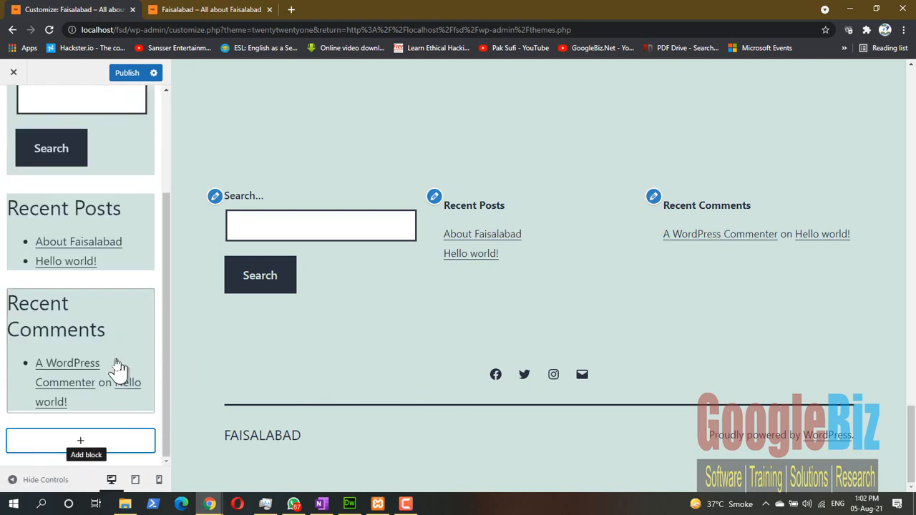
left_click(139, 310)
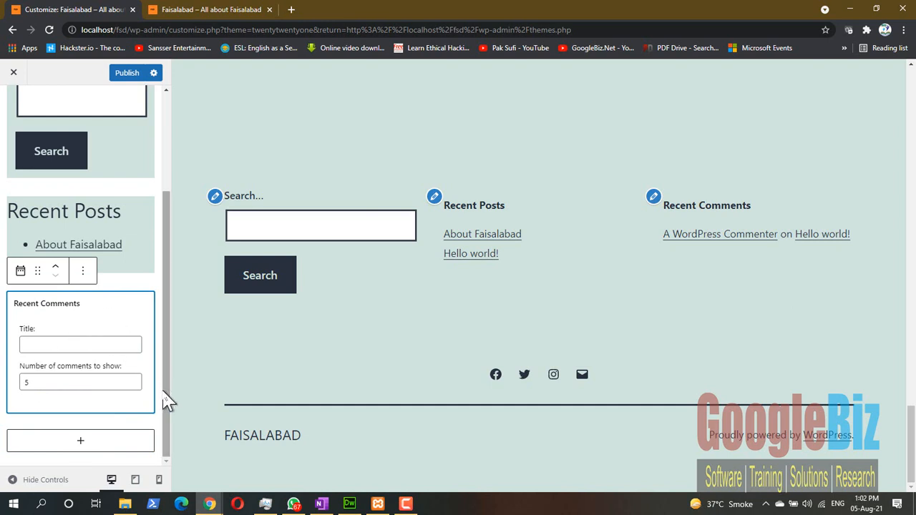
left_click_drag(169, 393, 169, 439)
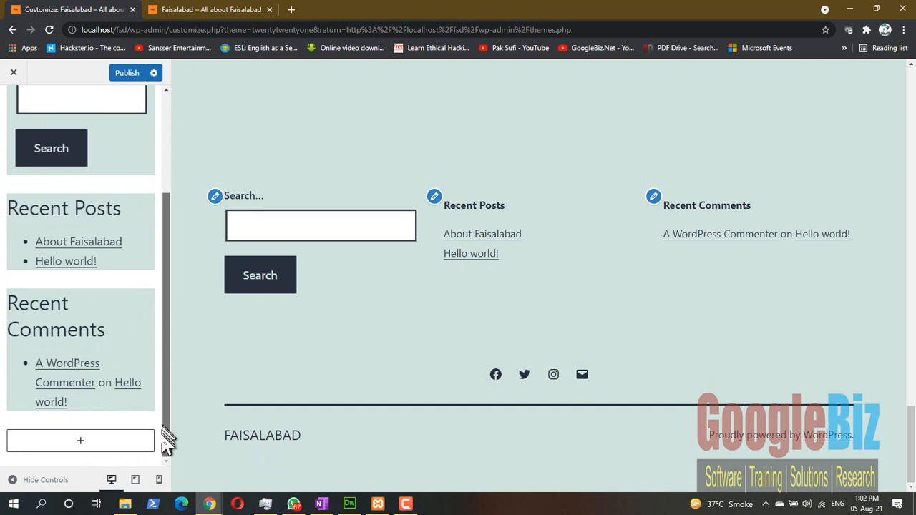
Browse all available blocks, add a Calendar block below Recent Comments in the footer, and check it in the page preview.
left_click(81, 442)
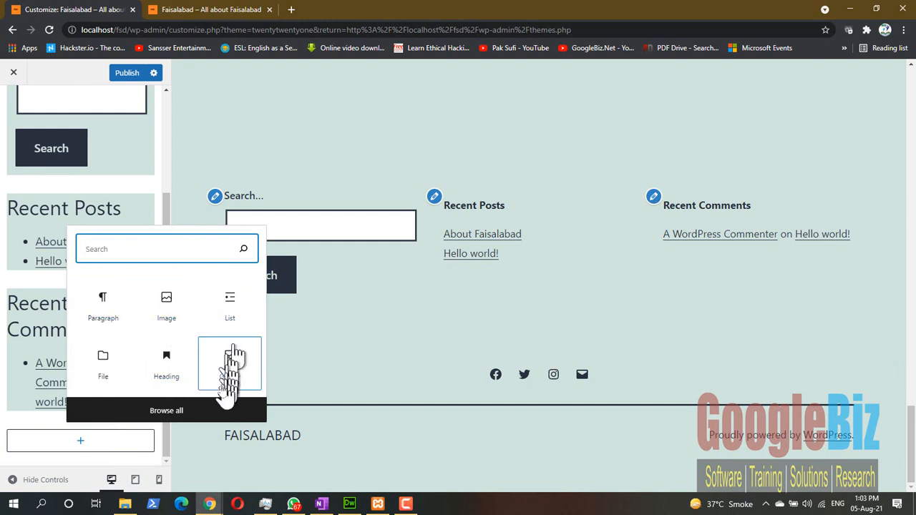
left_click(165, 411)
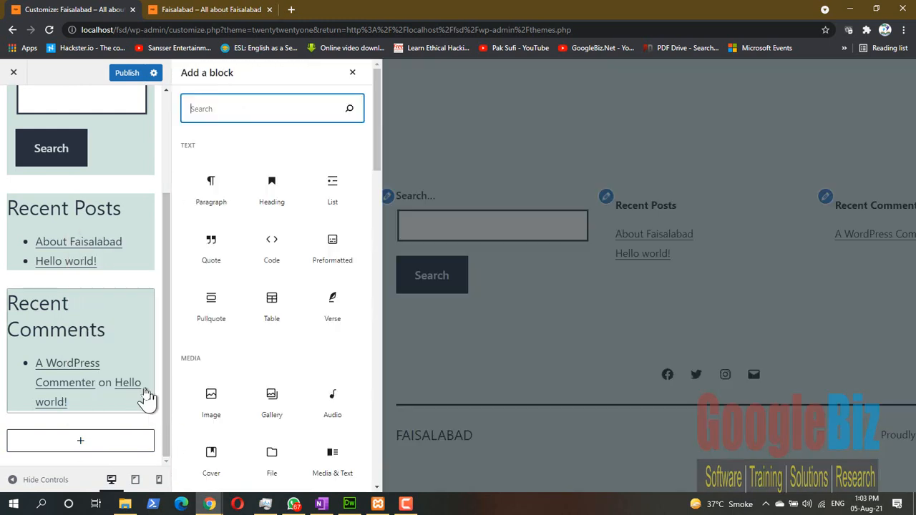
scroll(279, 291, "down", 2)
scroll(282, 286, "down", 2)
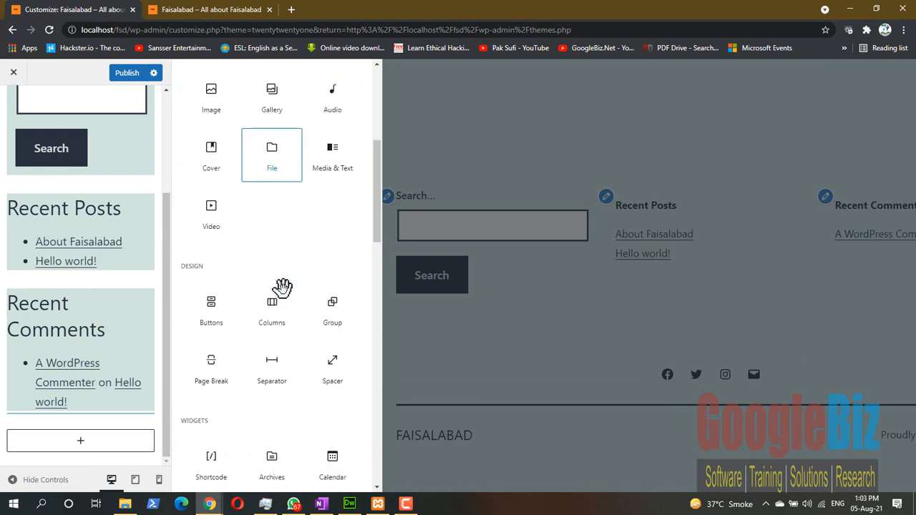
scroll(281, 286, "down", 4)
scroll(281, 286, "down", 15)
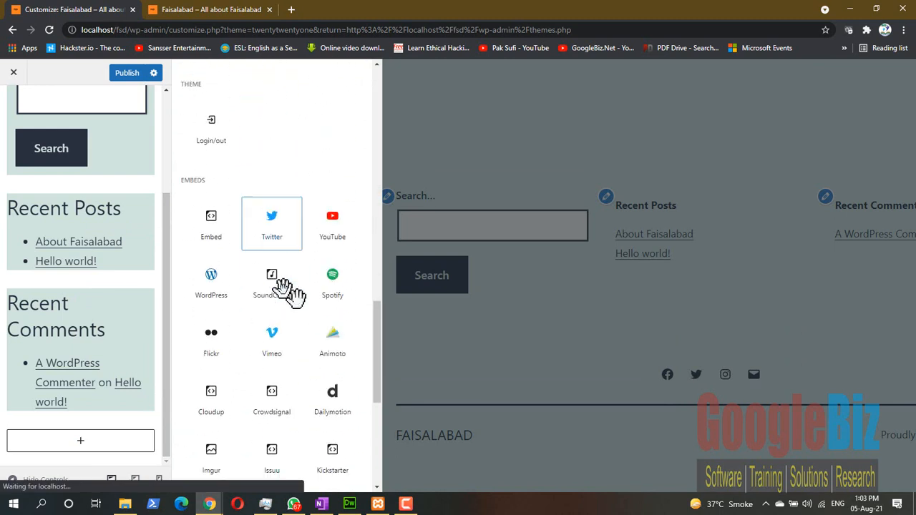
scroll(284, 289, "up", 20)
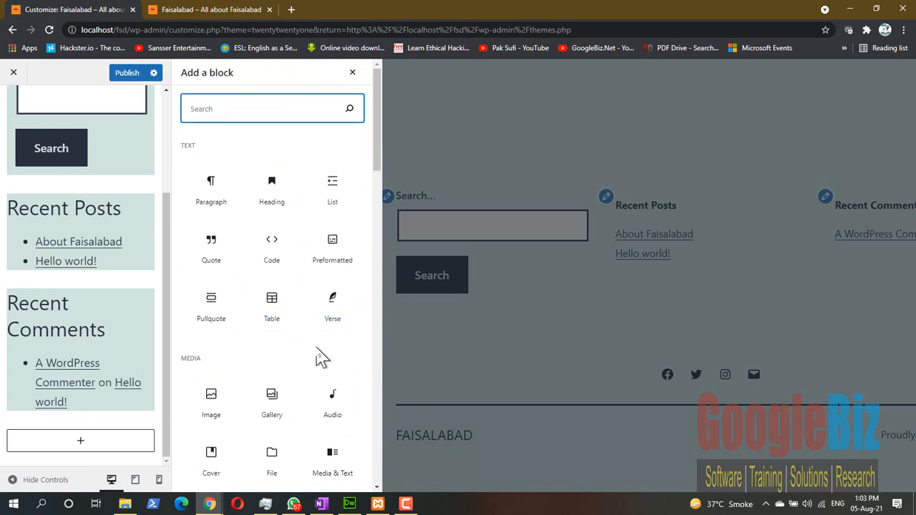
scroll(296, 344, "down", 2)
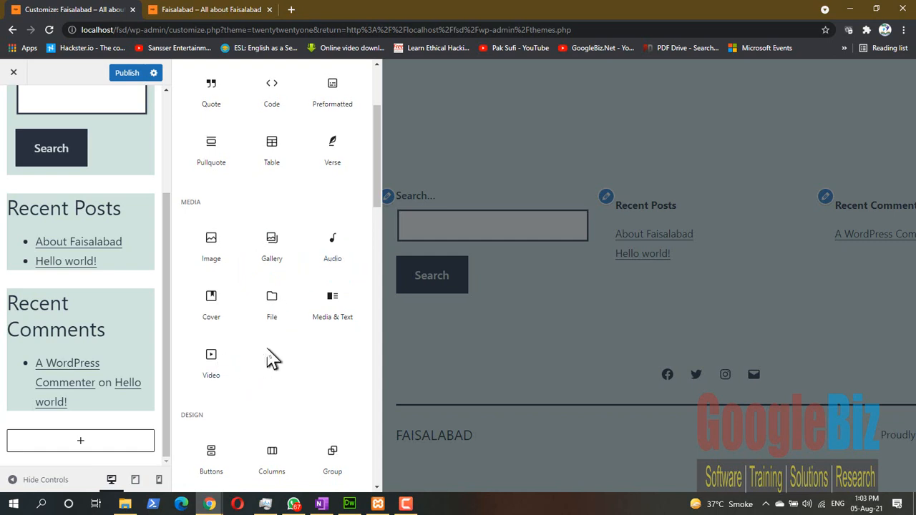
scroll(272, 360, "down", 4)
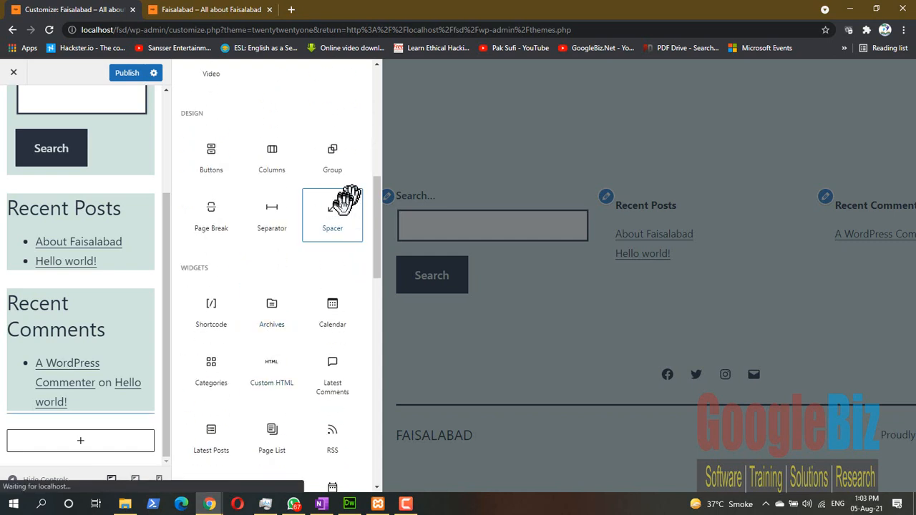
left_click(337, 307)
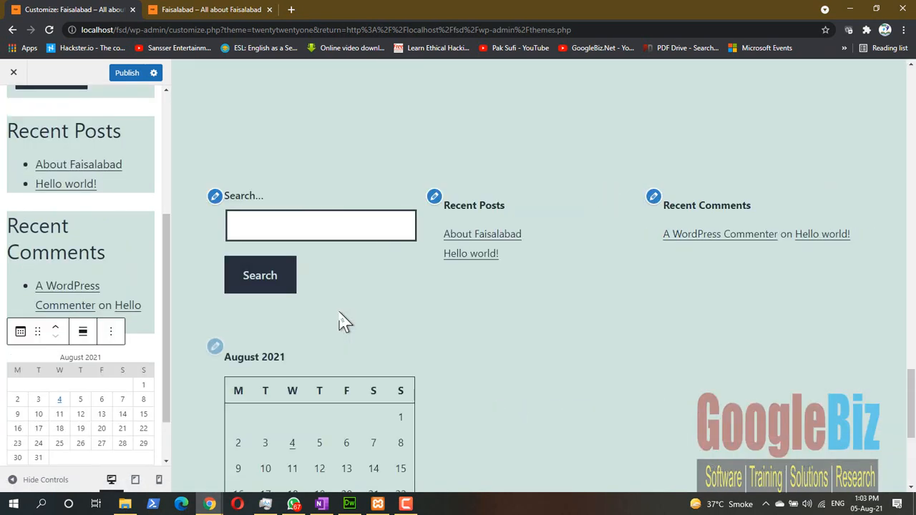
scroll(276, 429, "down", 2)
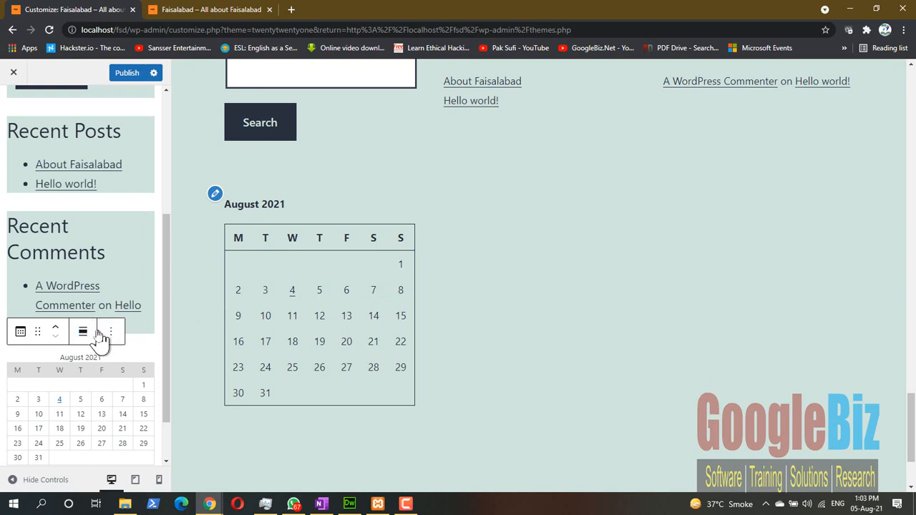
Add a YouTube embed block below the calendar in the footer widget area.
left_click(166, 443)
left_click(88, 446)
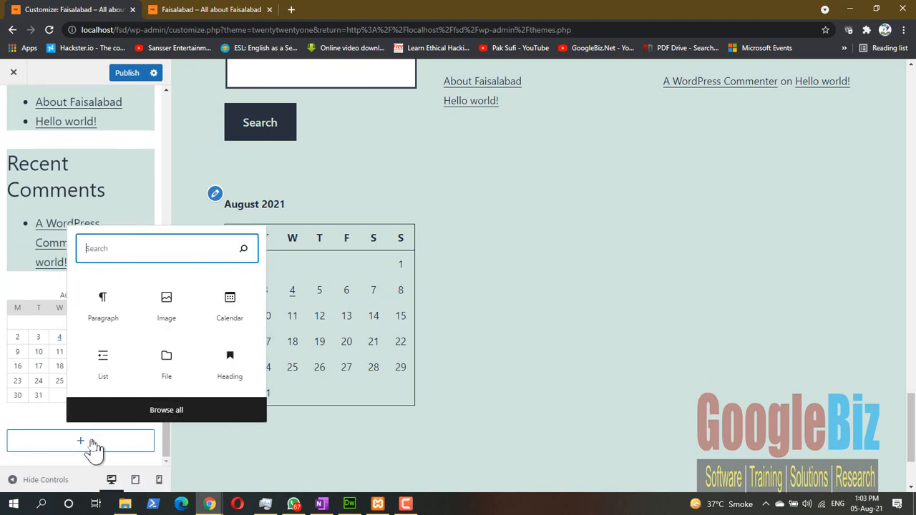
left_click(172, 419)
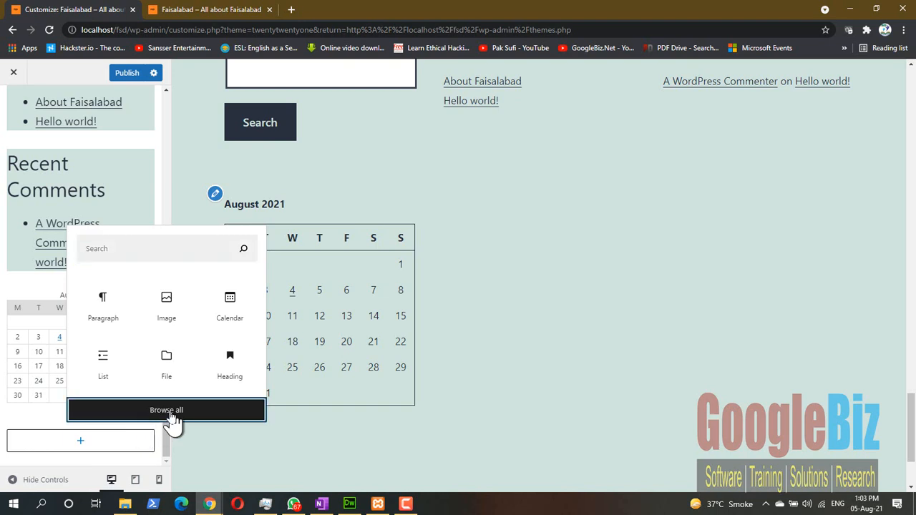
scroll(269, 386, "down", 4)
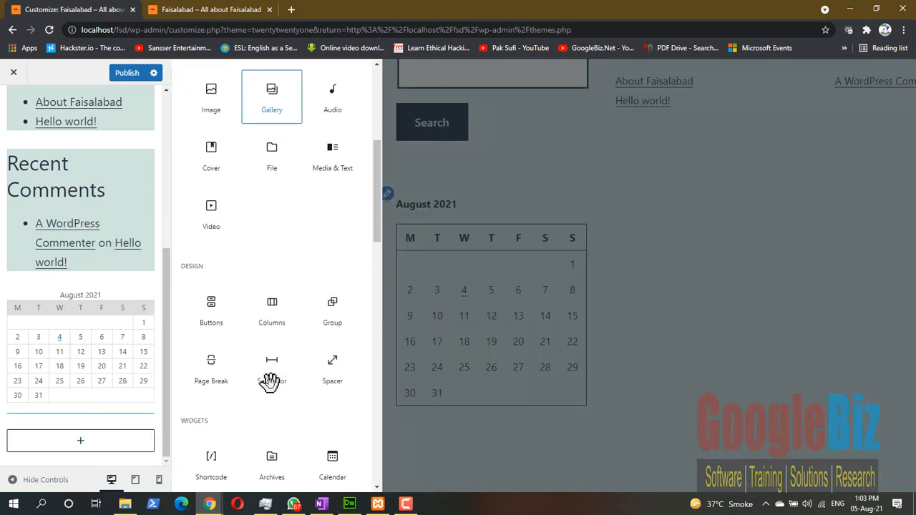
scroll(272, 393, "down", 6)
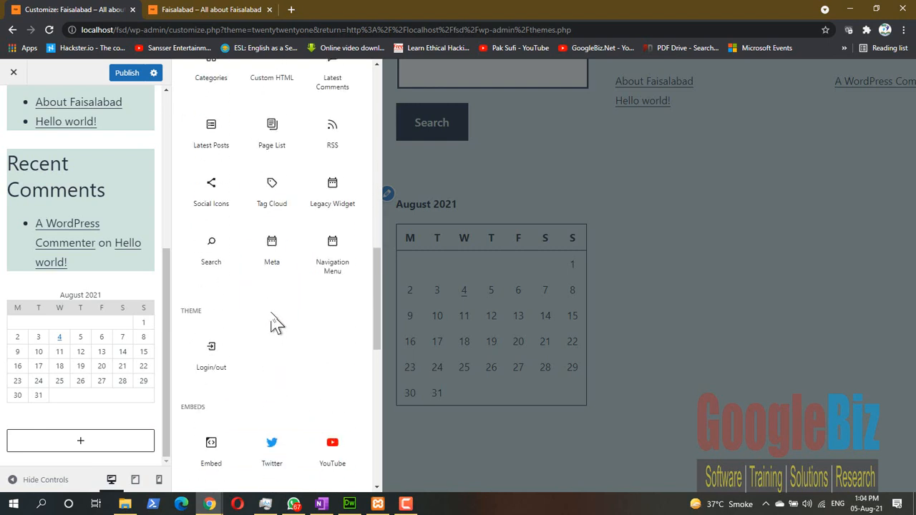
scroll(272, 307, "down", 2)
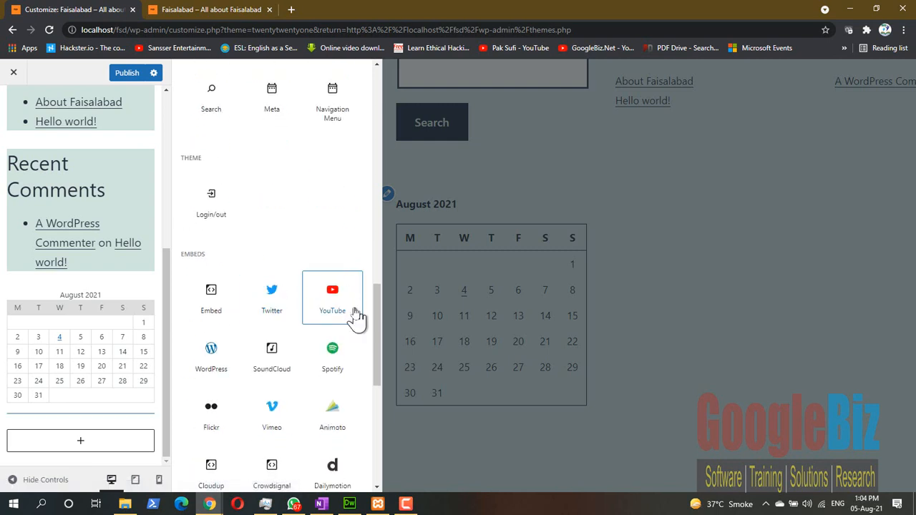
left_click(332, 297)
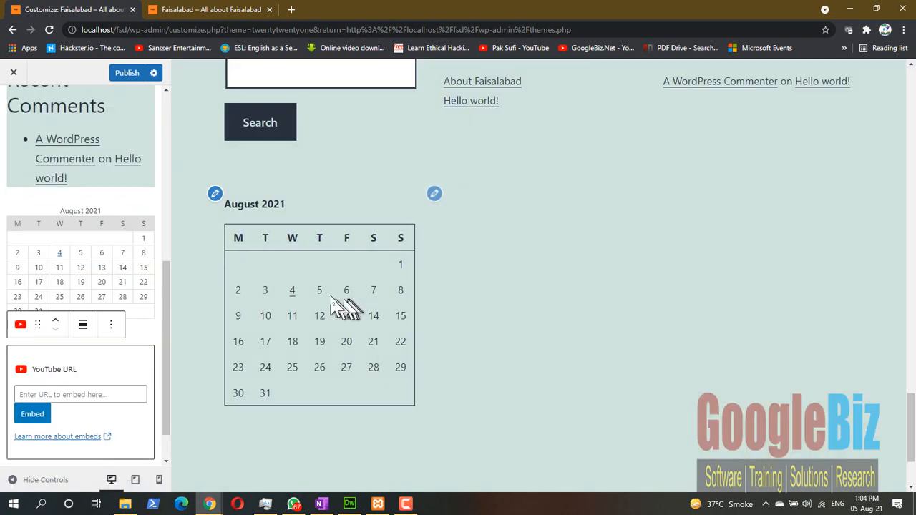
Start filling in the embed block's URL, and open YouTube in a new browser tab to get a video link.
left_click(72, 394)
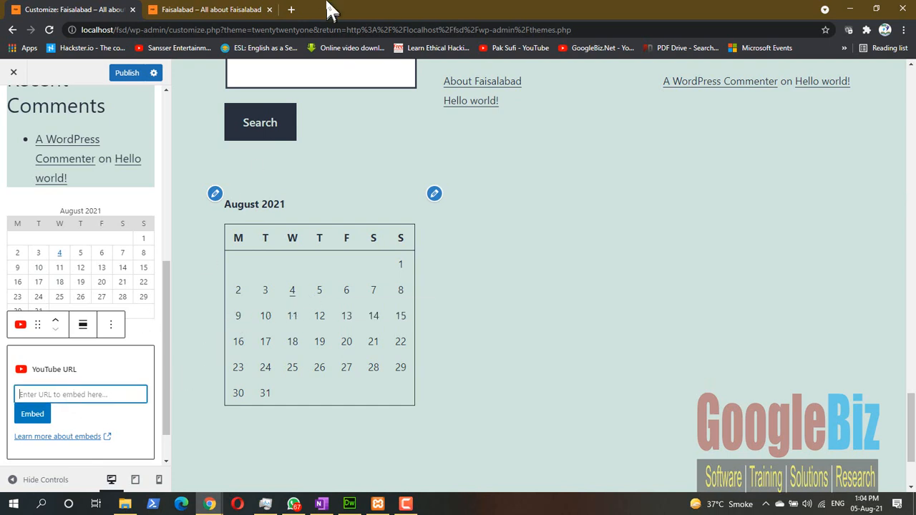
left_click(294, 10)
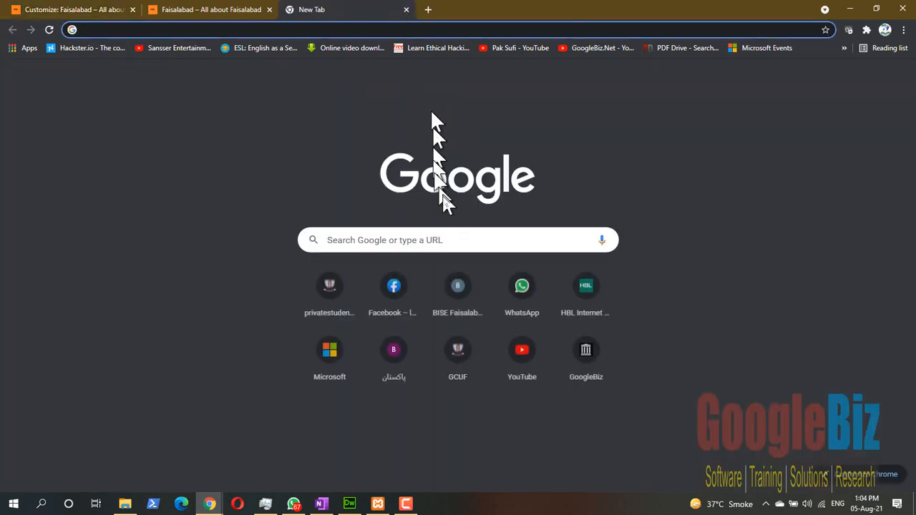
left_click(515, 361)
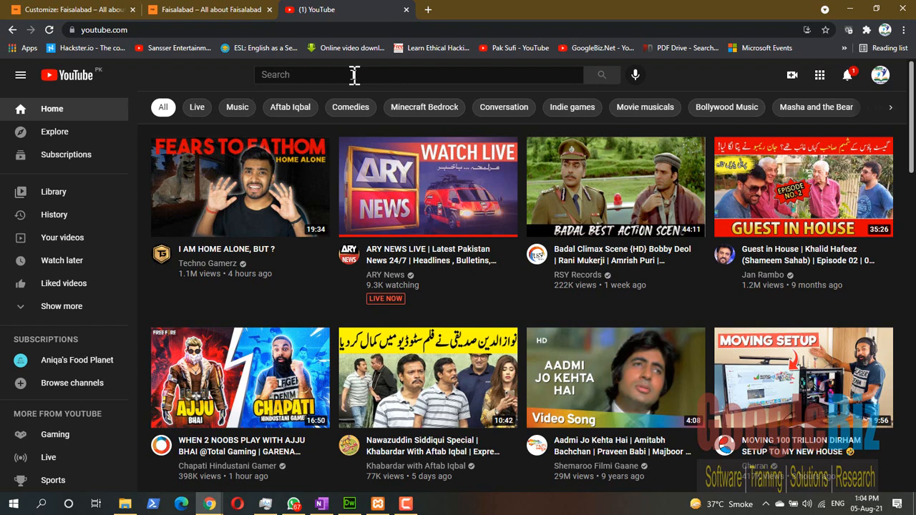
Copy the "Guest in House" video's link from YouTube and embed it in the footer's YouTube block in the WordPress customizer.
right_click(776, 191)
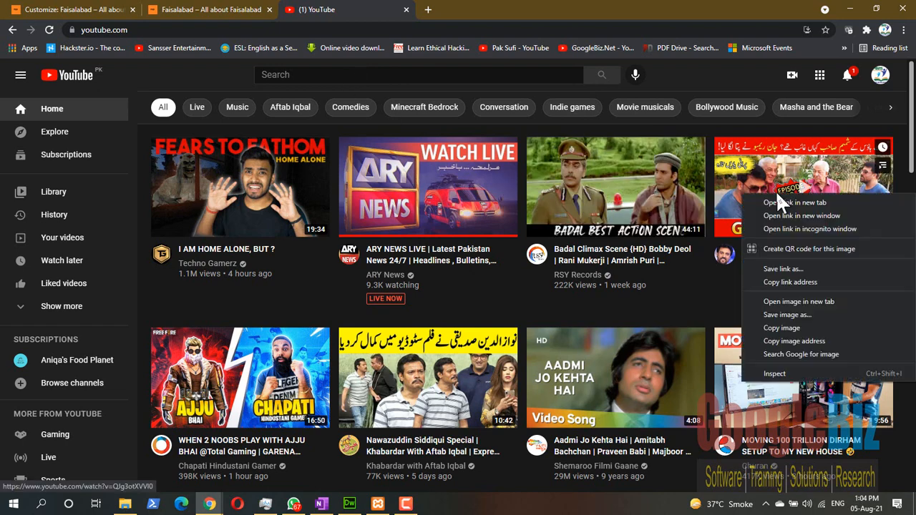
left_click(823, 280)
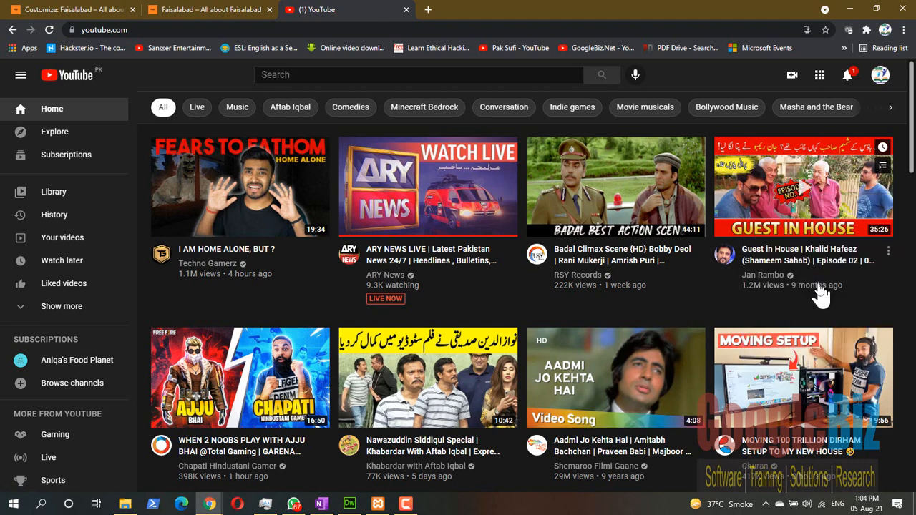
left_click(186, 10)
left_click(74, 10)
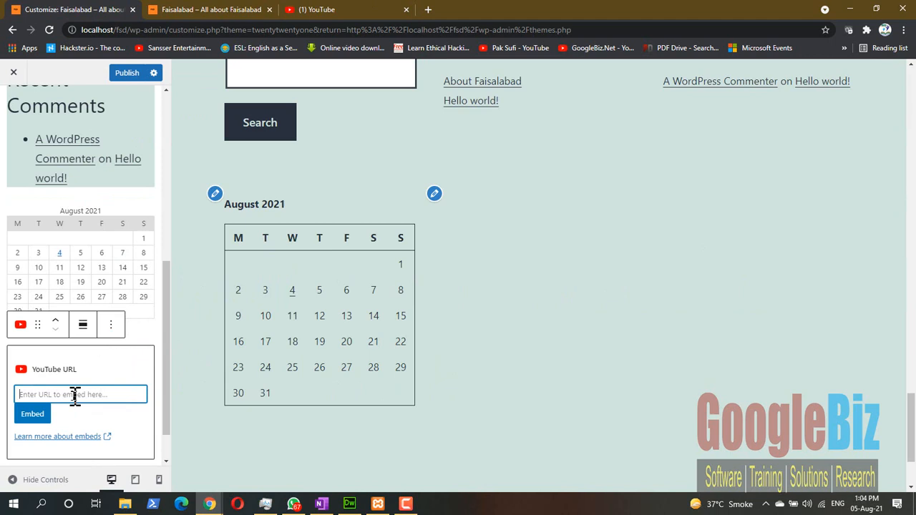
key("ctrl+v")
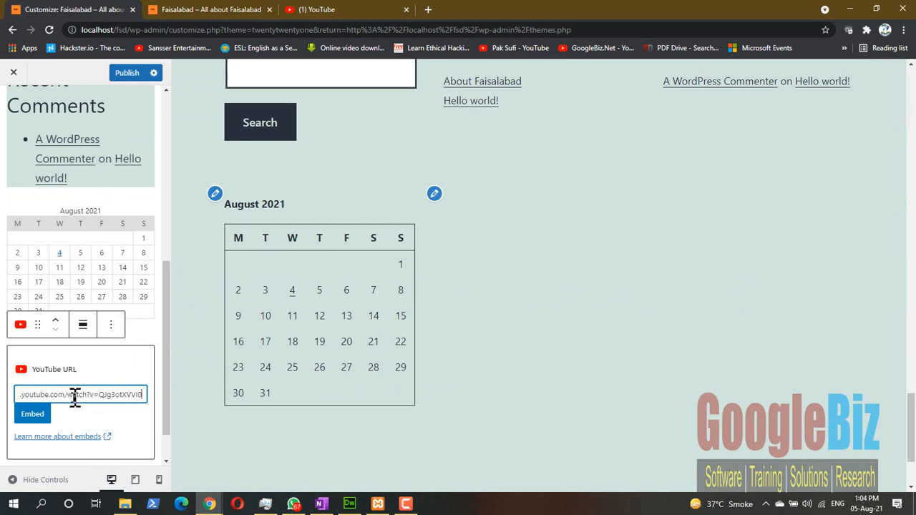
left_click(32, 414)
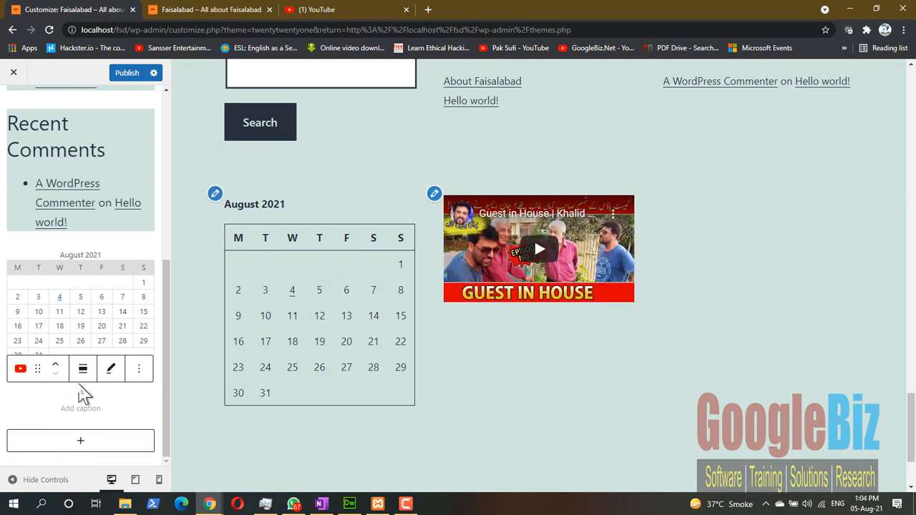
Check the calendar and video in the footer preview, publish the widget changes, and return to the main customizer sections.
scroll(608, 350, "down", 3)
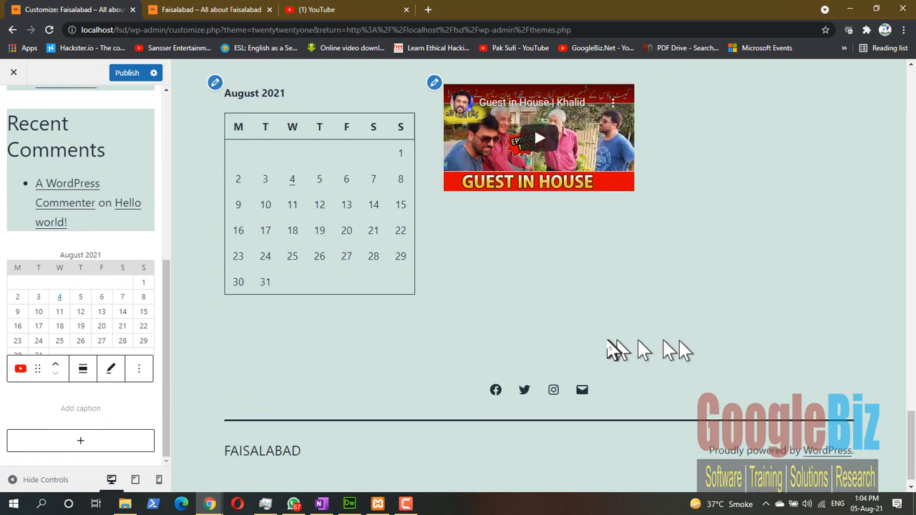
scroll(608, 349, "up", 5)
scroll(609, 349, "down", 5)
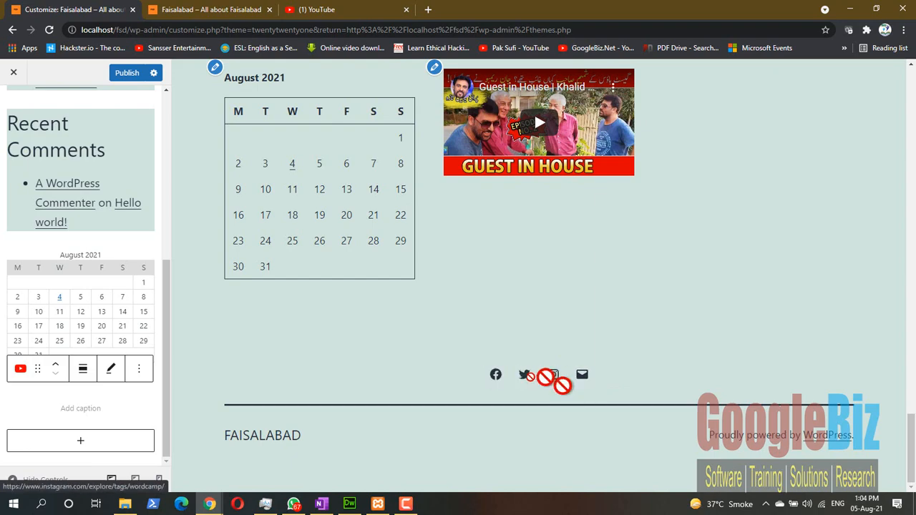
scroll(256, 313, "up", 15)
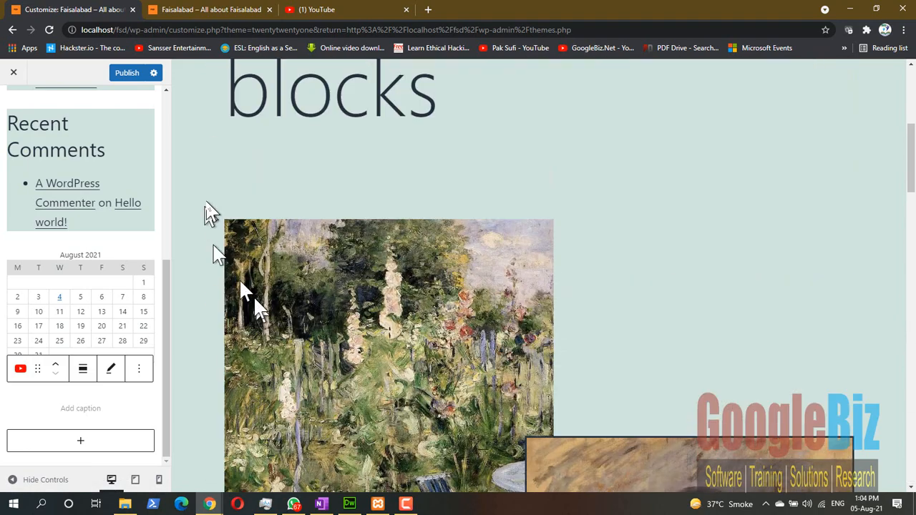
scroll(129, 151, "up", 10)
left_click(127, 75)
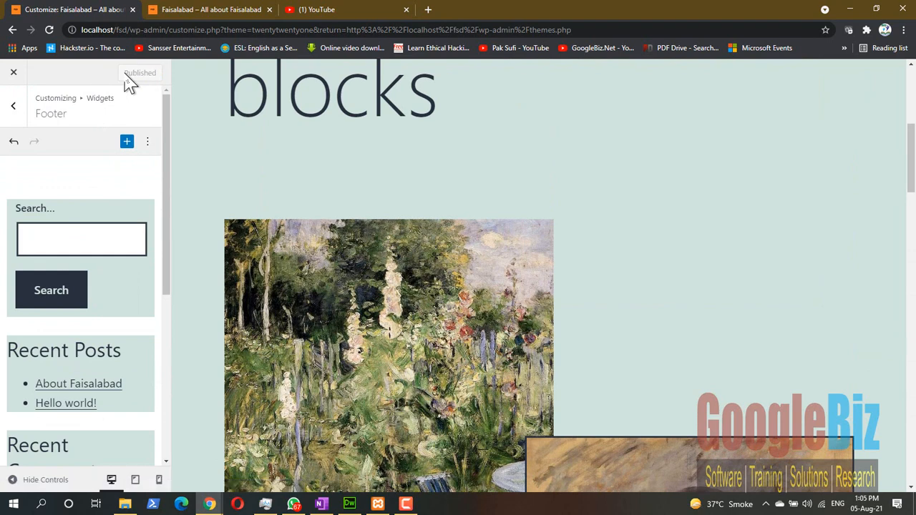
left_click(16, 105)
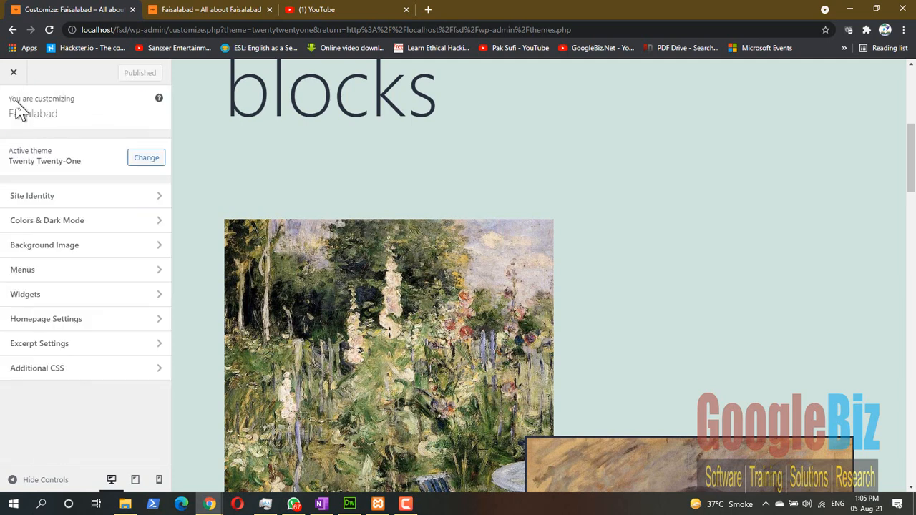
left_click(98, 299)
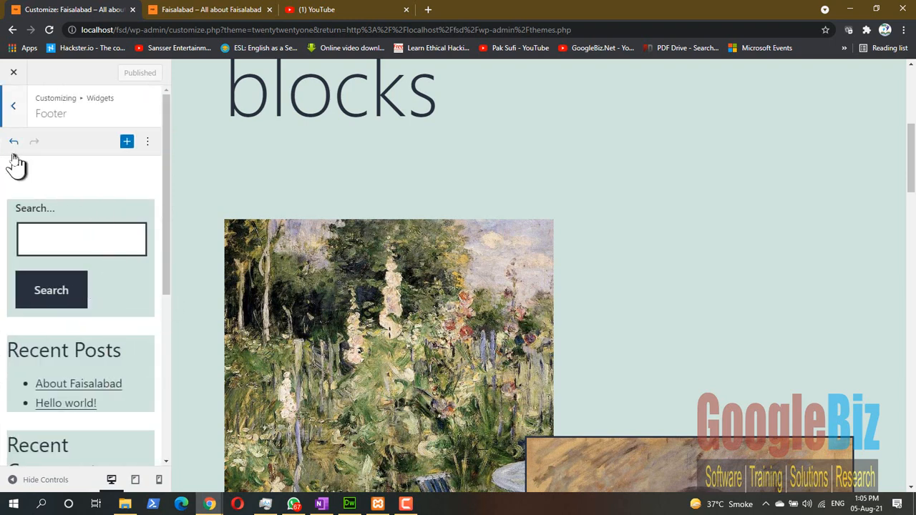
left_click(13, 72)
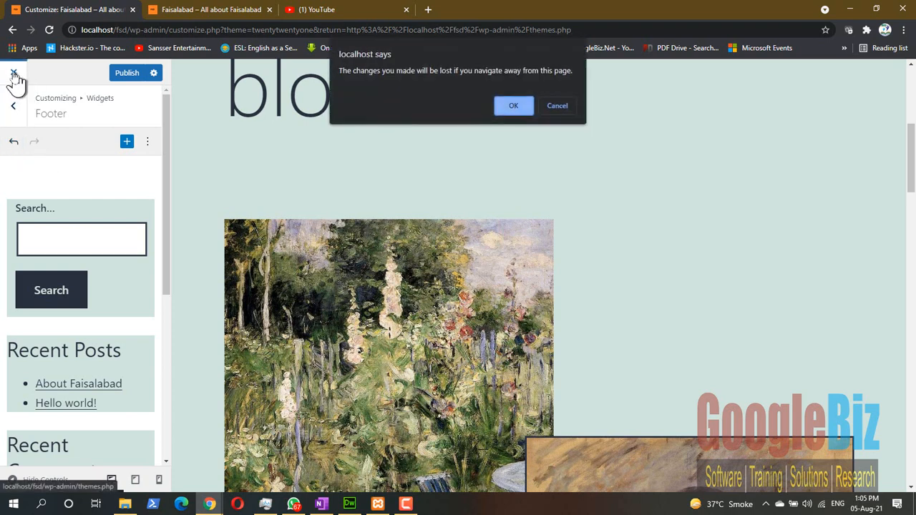
left_click(557, 106)
left_click(12, 107)
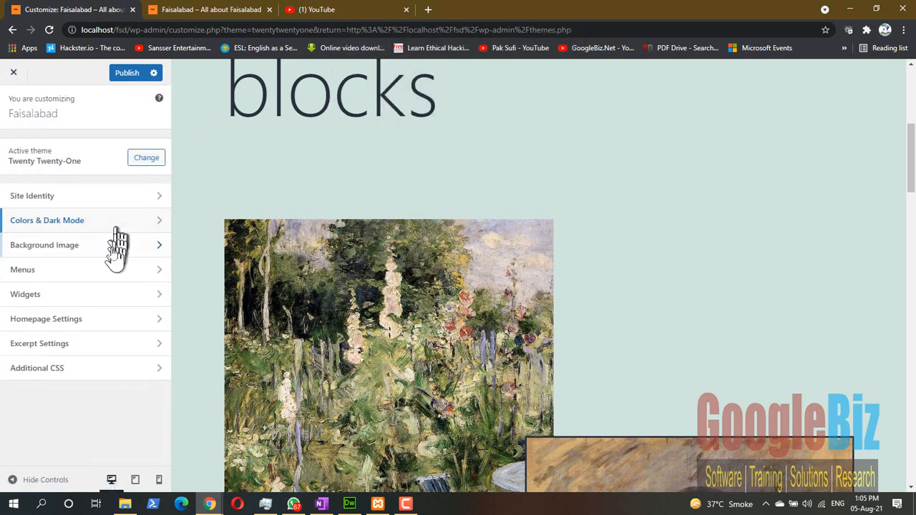
In the homepage settings, set the static homepage to Sample Page, check the preview, and publish the change.
left_click(65, 322)
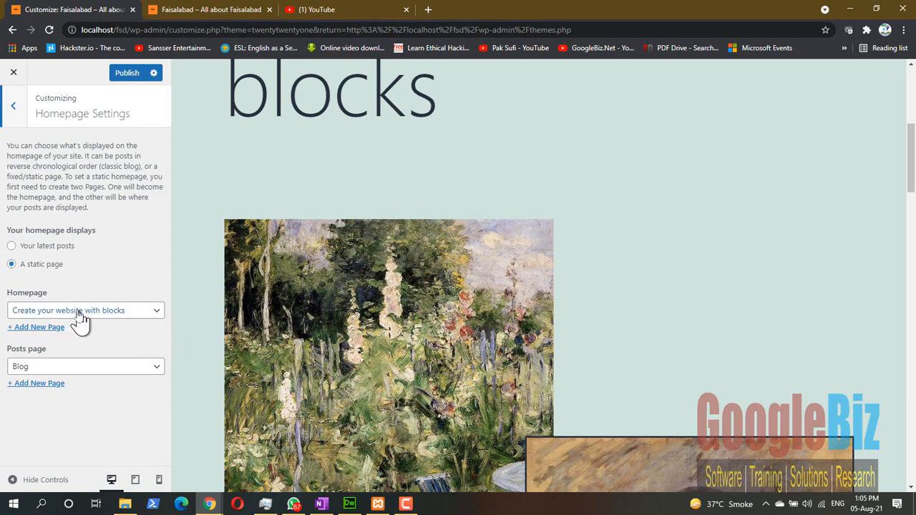
left_click(125, 319)
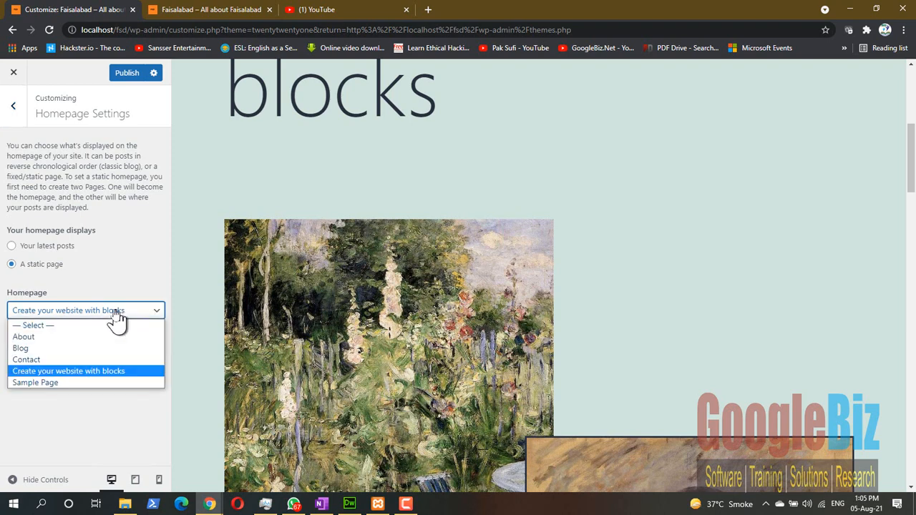
left_click(109, 384)
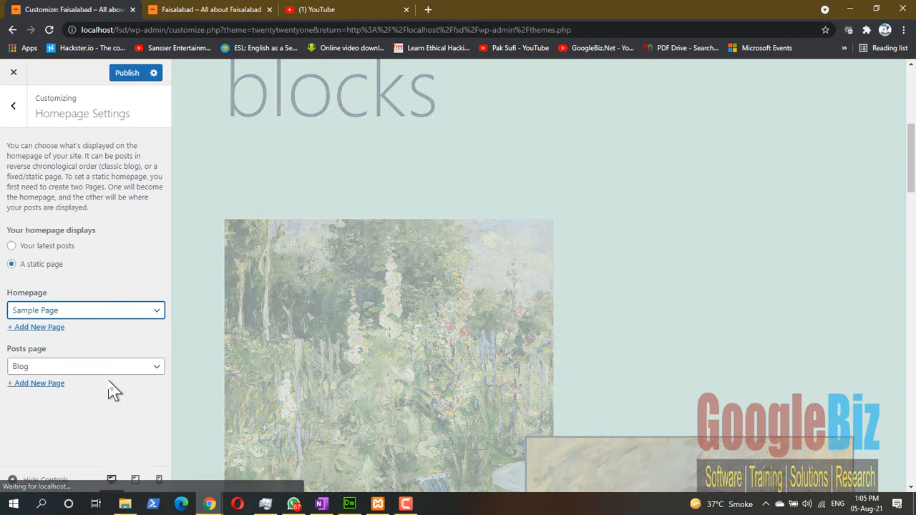
scroll(517, 364, "up", 5)
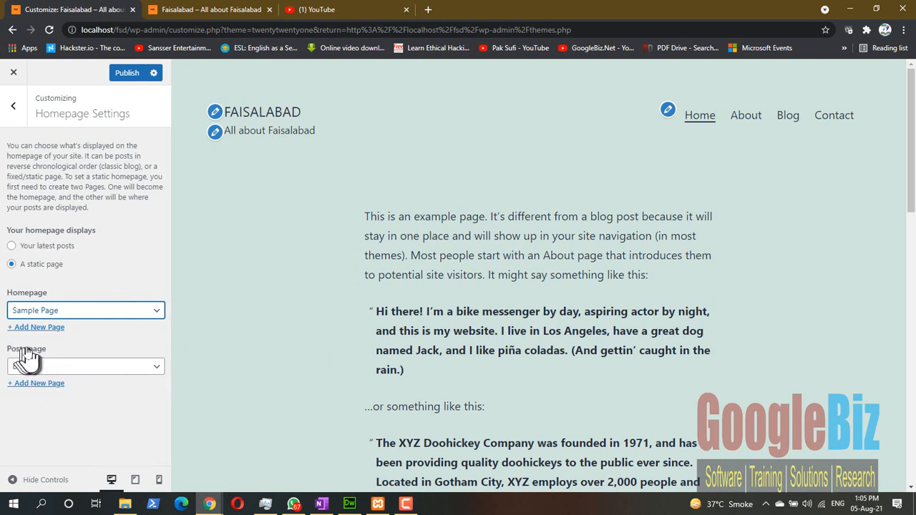
left_click(130, 74)
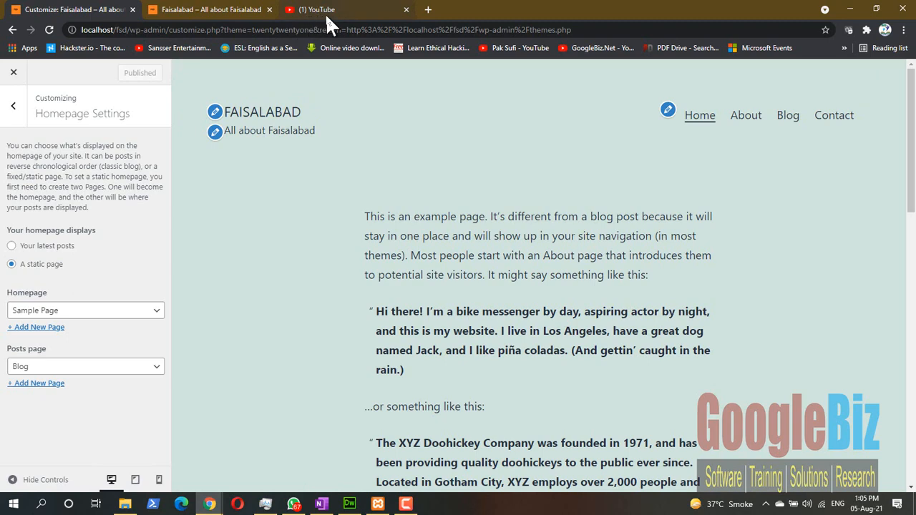
Reload the live site, examine its homepage content and footer widgets, and return to the customizer.
left_click(244, 12)
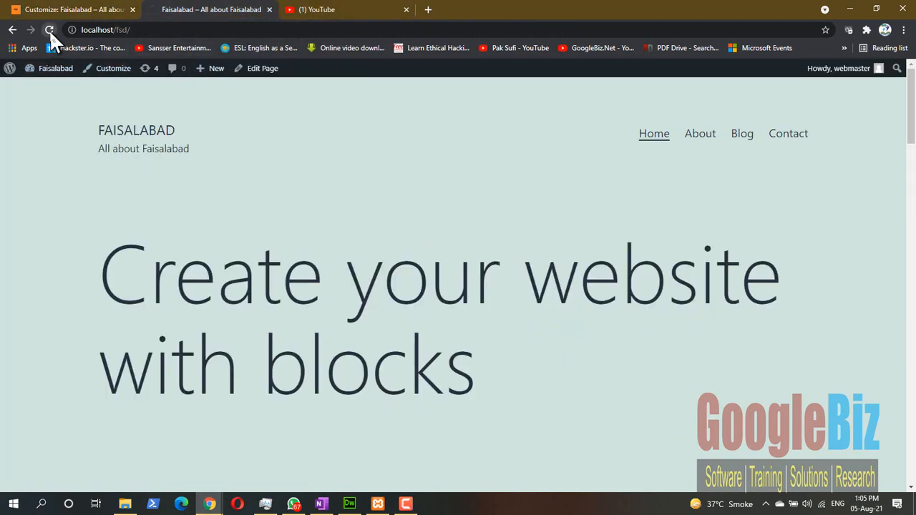
left_click(49, 30)
scroll(408, 326, "down", 15)
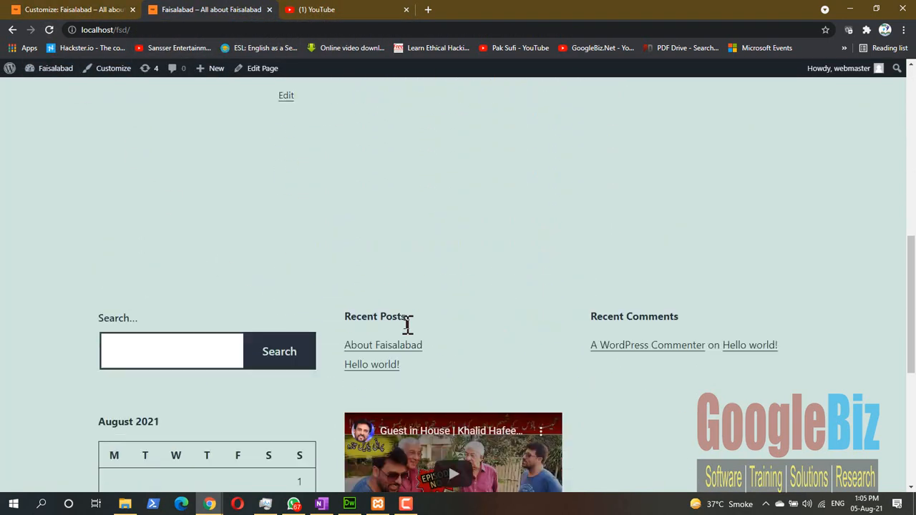
scroll(408, 324, "up", 4)
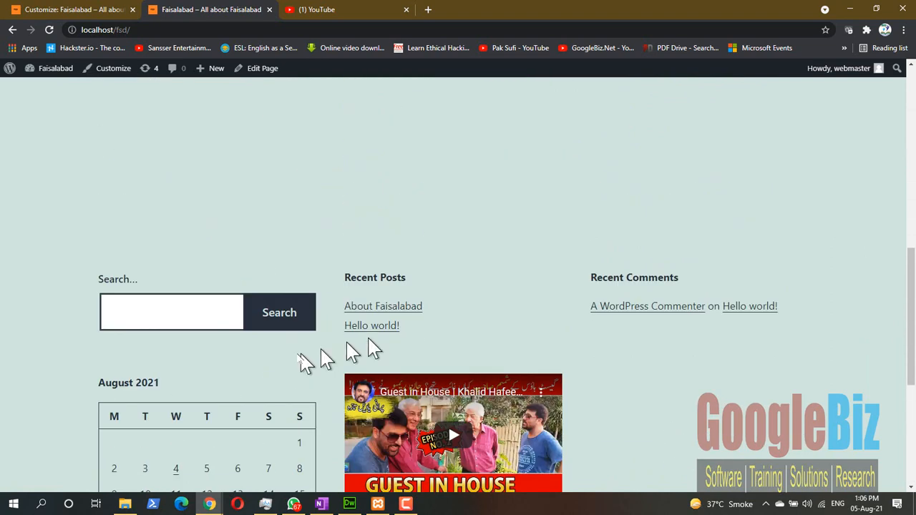
left_click(145, 320)
left_click(395, 274)
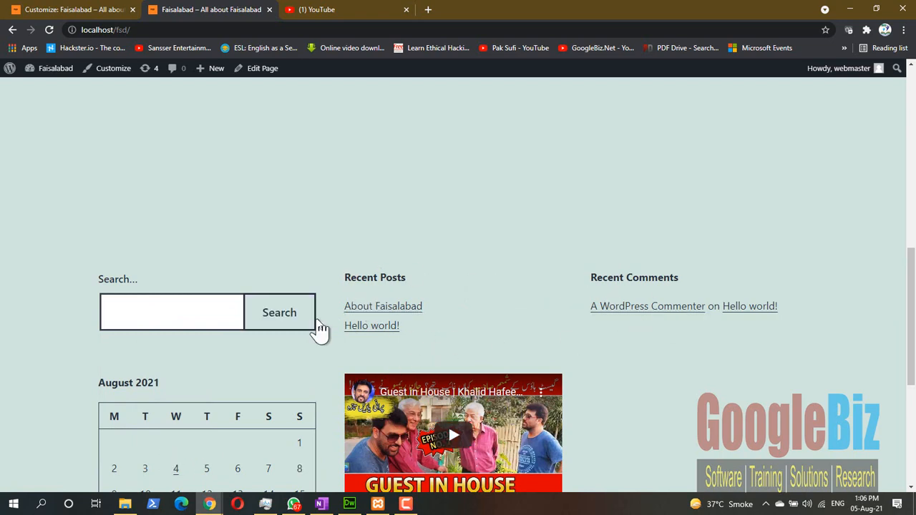
scroll(325, 320, "down", 4)
scroll(325, 320, "up", 15)
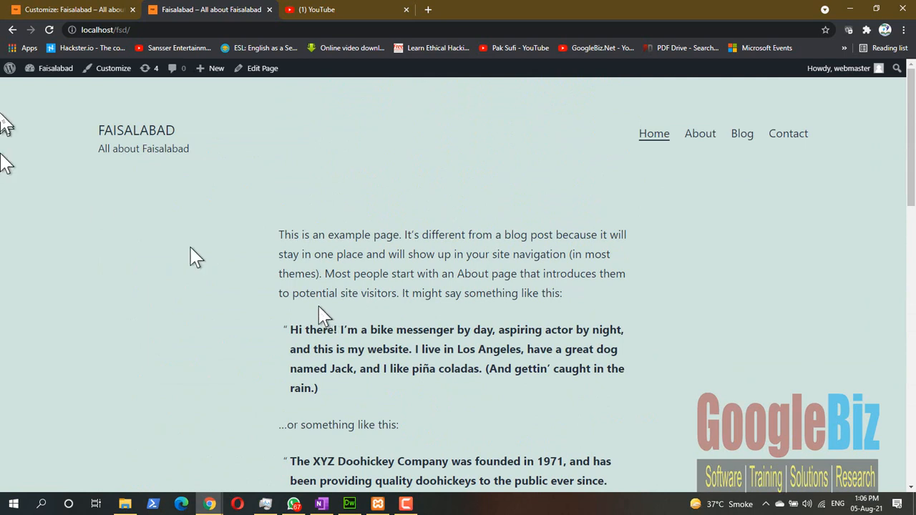
left_click(92, 10)
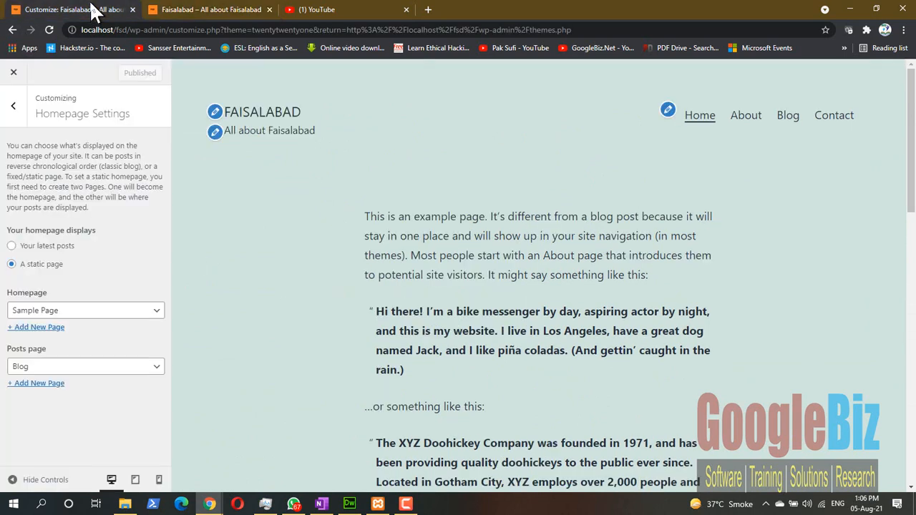
Leave the Homepage Settings and close the theme customizer to return to the site's admin pages.
left_click(14, 106)
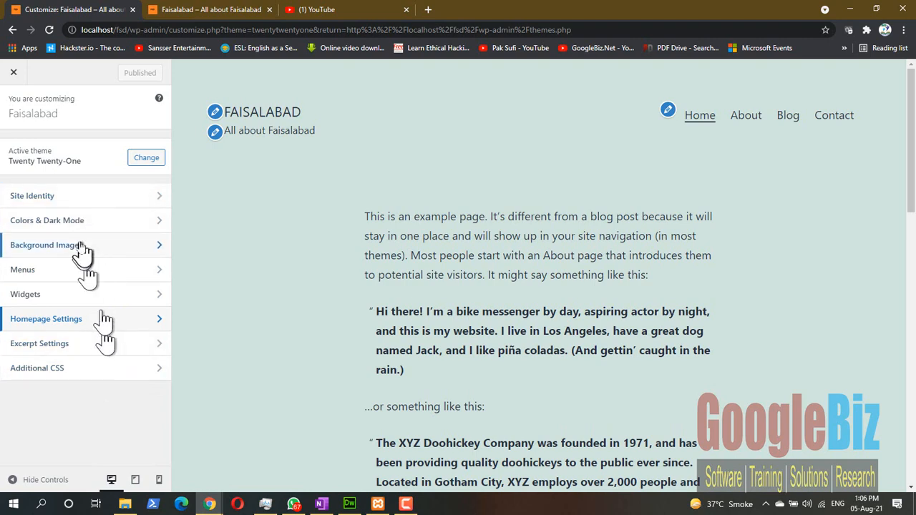
left_click(13, 73)
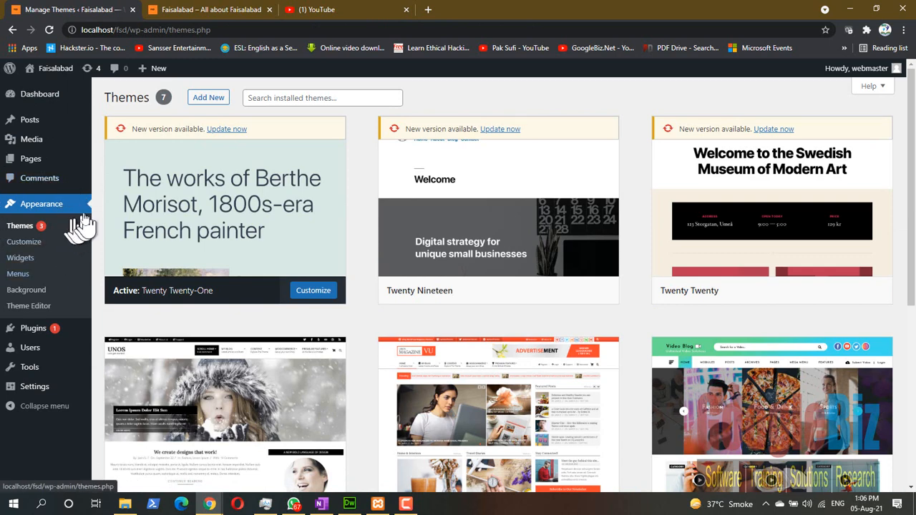
mouse_move(37, 129)
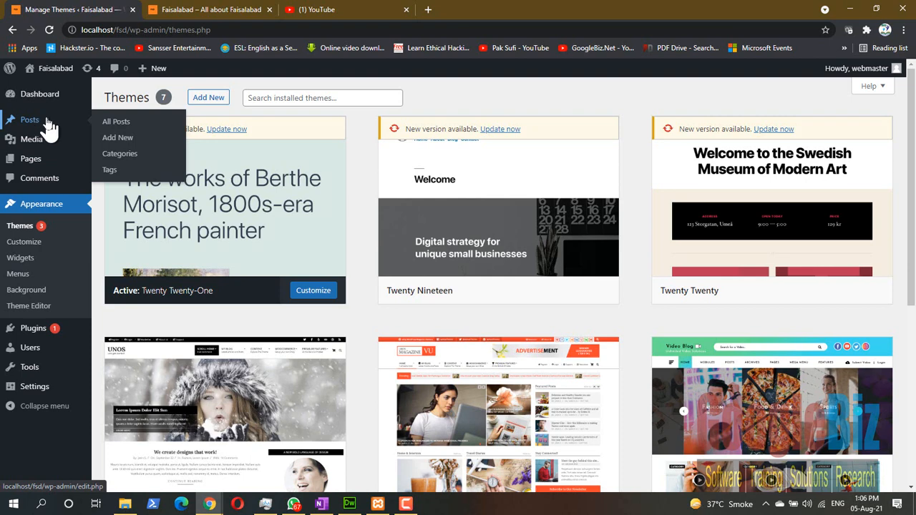
Open the Blog page on the live site and look through its posts and the footer widgets.
left_click(239, 9)
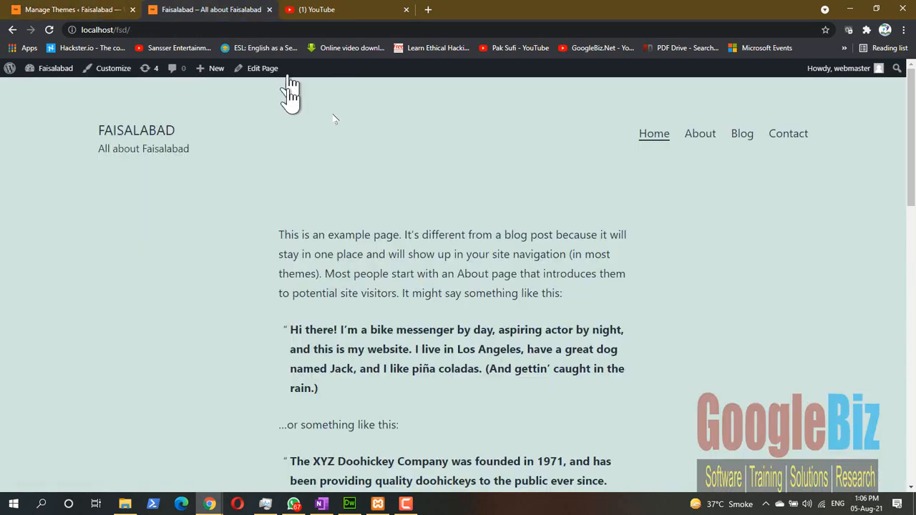
left_click(737, 147)
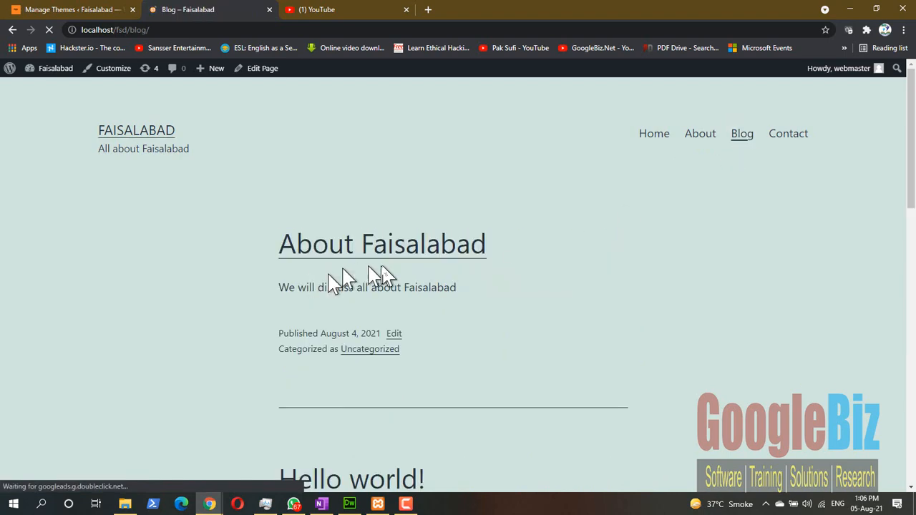
scroll(391, 277, "down", 2)
scroll(388, 199, "up", 2)
scroll(434, 335, "down", 6)
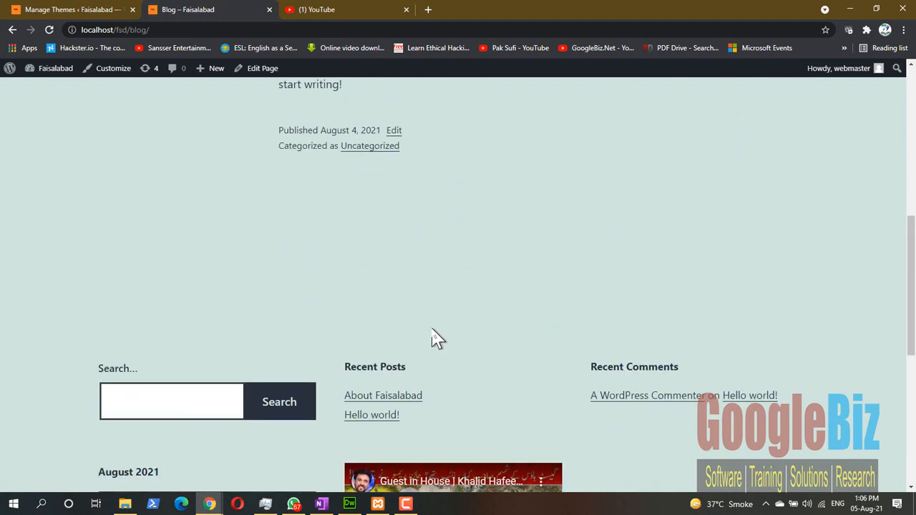
scroll(438, 339, "up", 8)
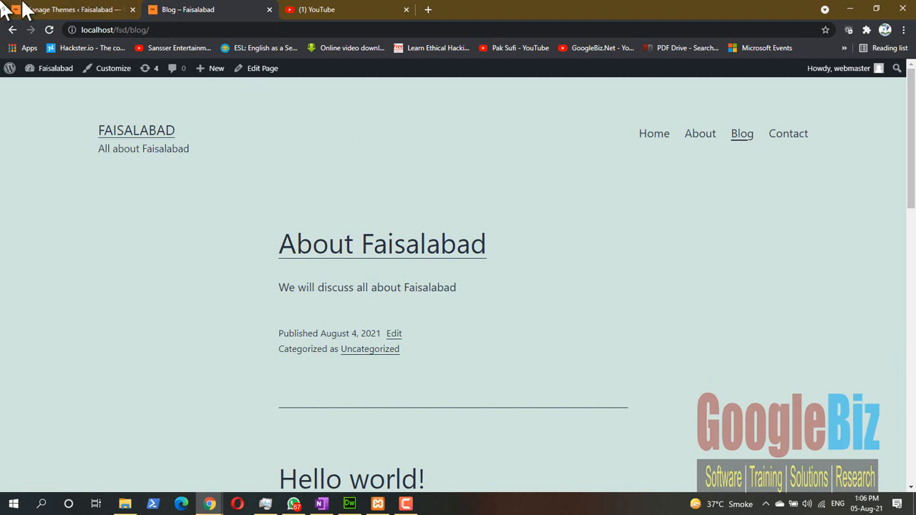
Return to the site's admin area and open the list of all posts.
left_click(70, 11)
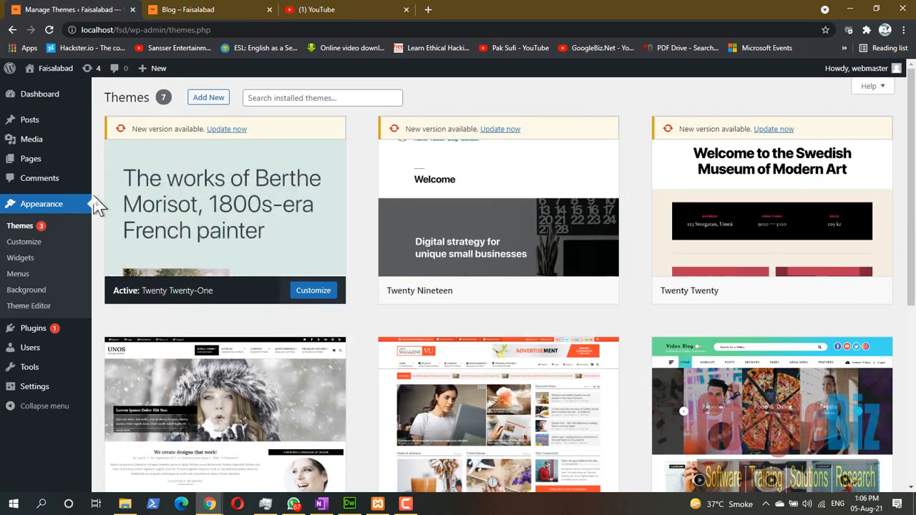
mouse_move(37, 126)
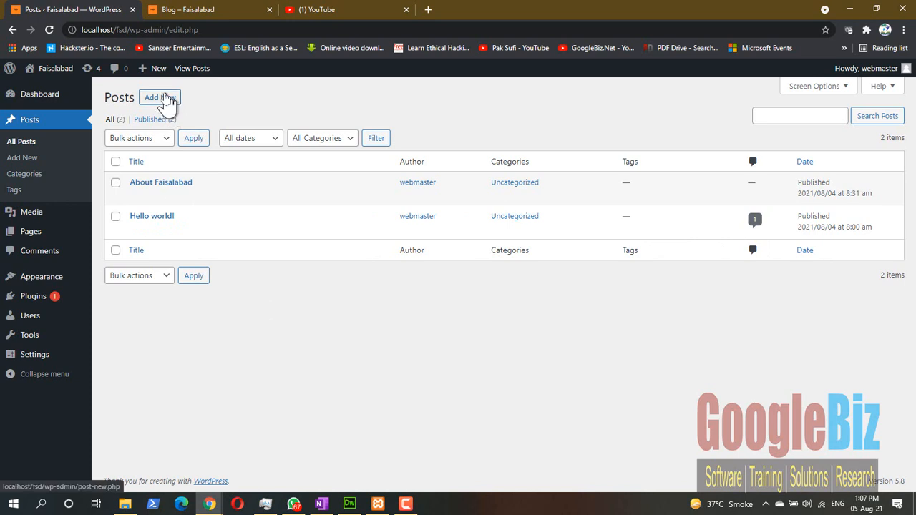
Select both listed posts to check the available bulk actions, and clear the selection without applying any.
left_click(115, 184)
left_click(115, 217)
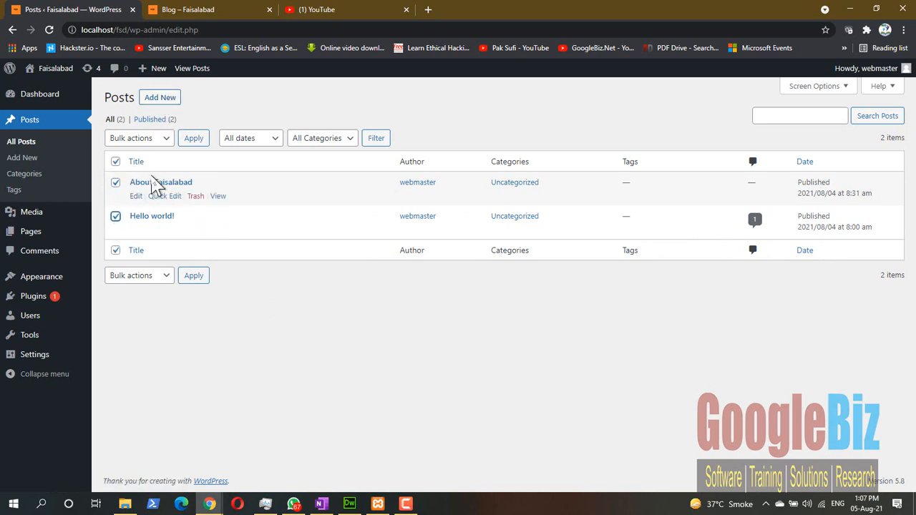
left_click(169, 142)
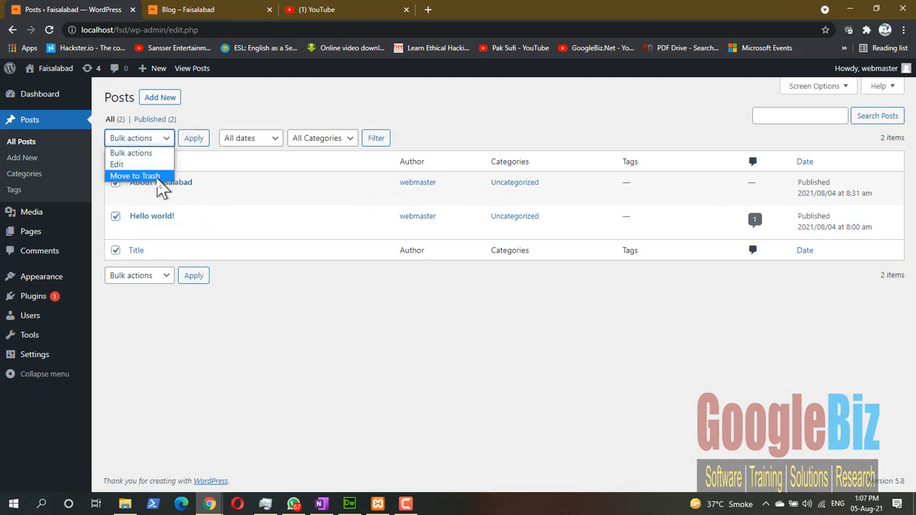
left_click(222, 101)
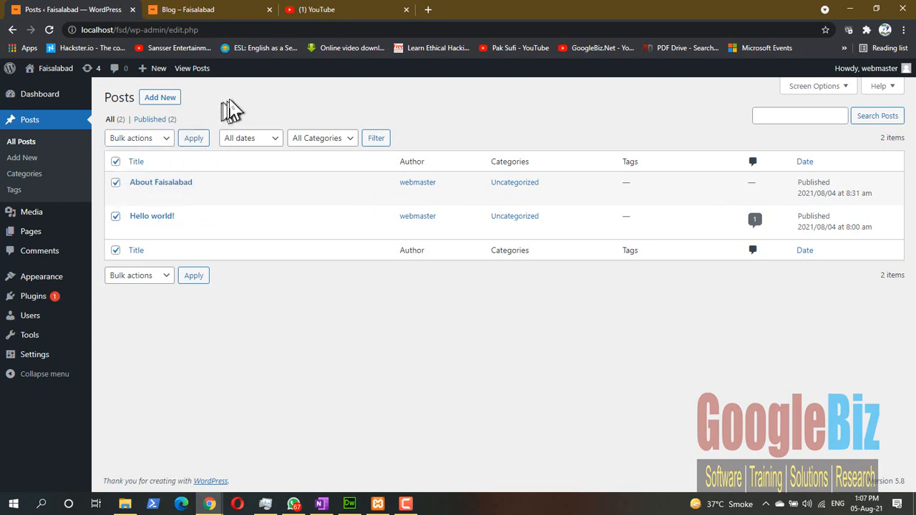
left_click(115, 162)
Create a new post and title it "History of Faisalabad".
left_click(158, 98)
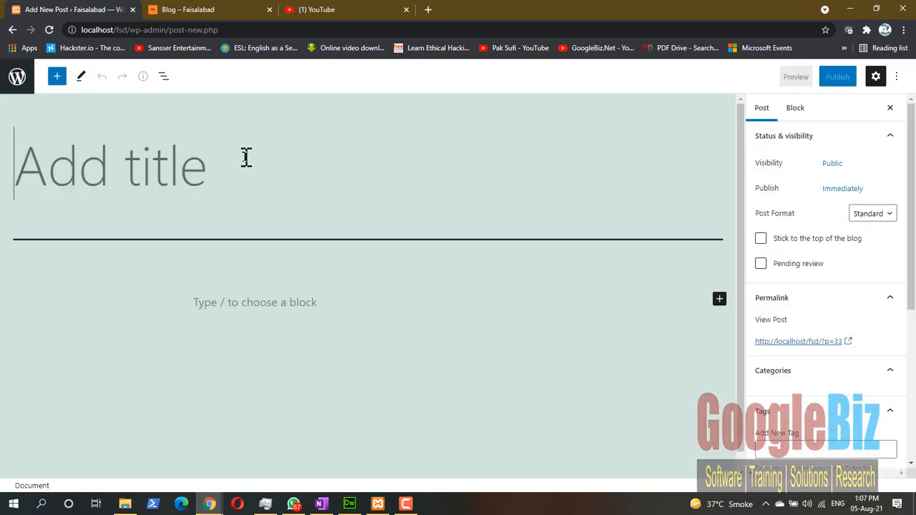
left_click(245, 158)
type("His")
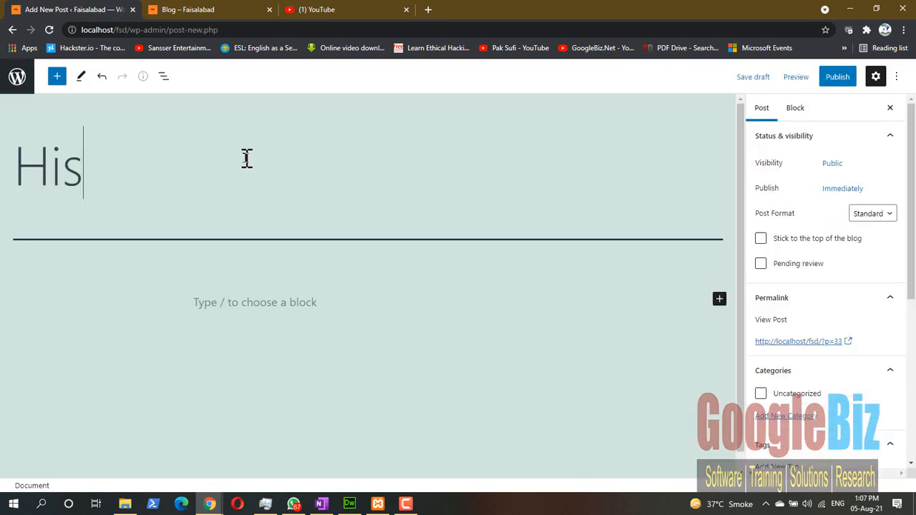
type("tory of Fa")
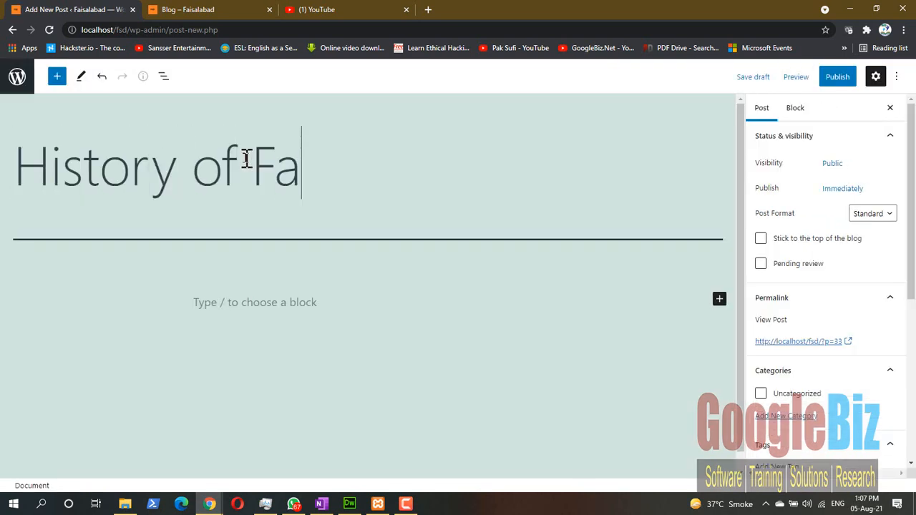
type("isalabad")
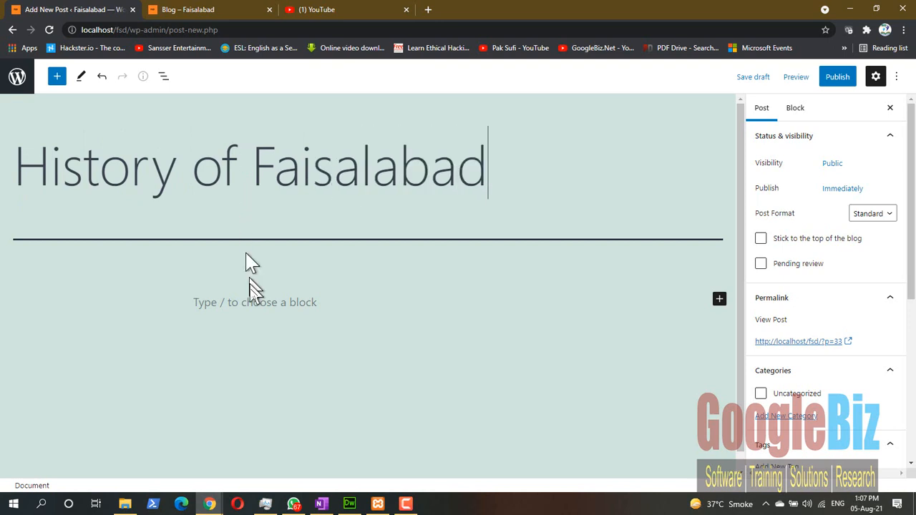
Write the body paragraph "The city was established by Sir James Layal. Its previous name was layalpur." and start a new line below it.
left_click(262, 327)
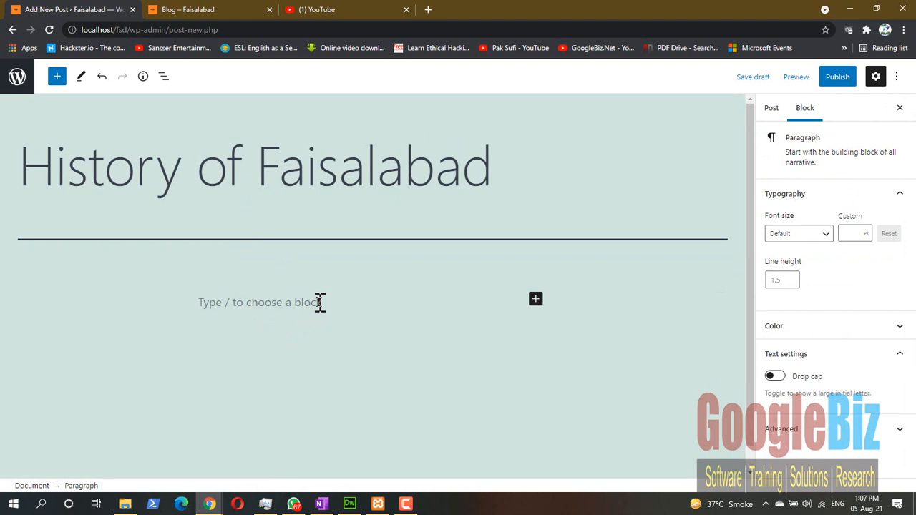
type("Th")
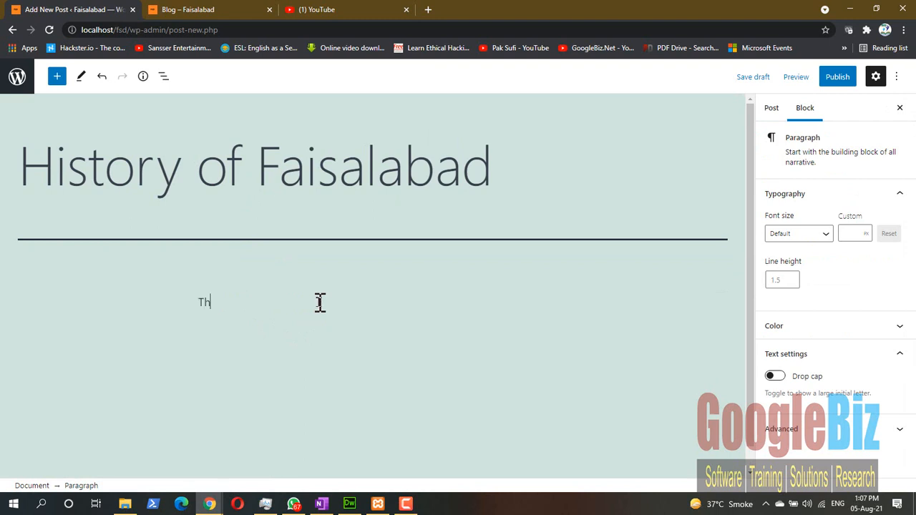
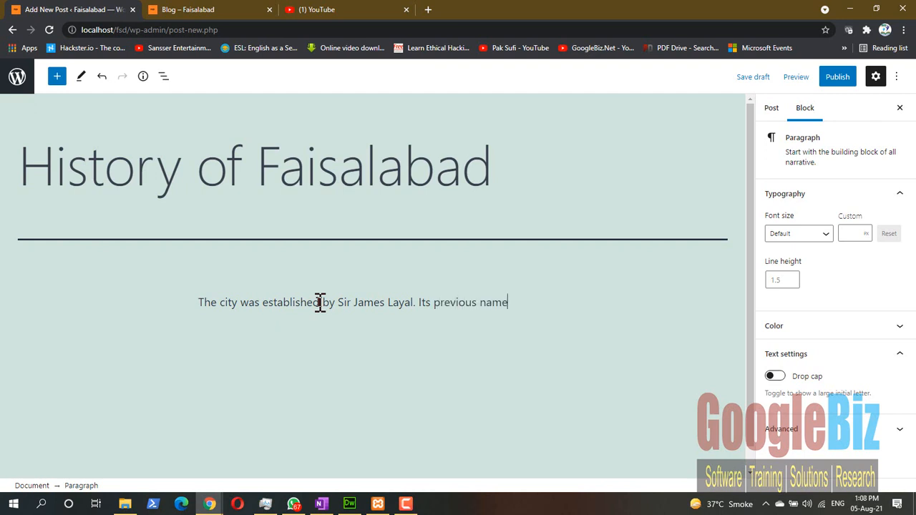
type("layalpur.")
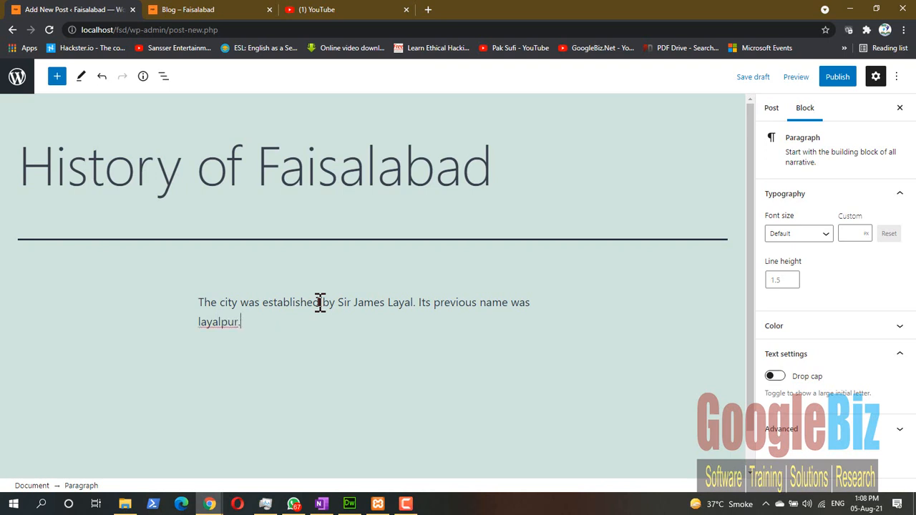
key("Return")
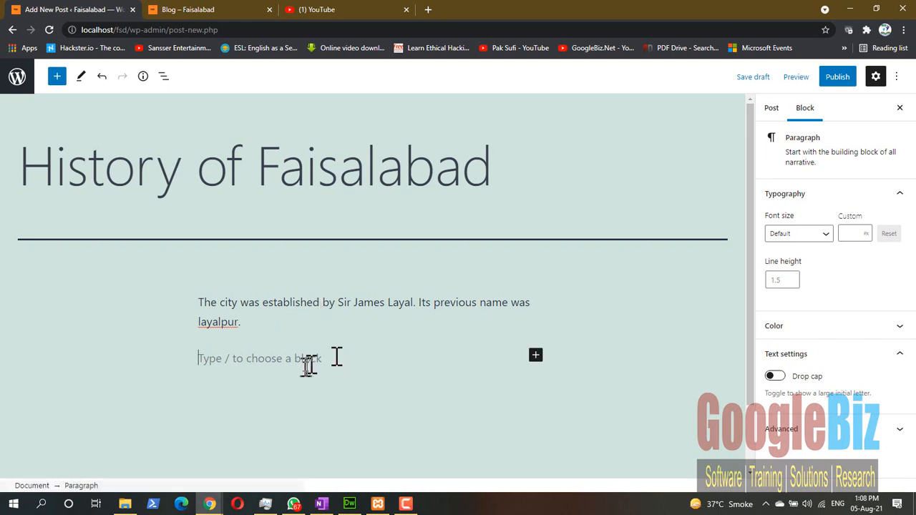
Browse the full block library and insert an Image block below the body paragraph.
left_click(535, 356)
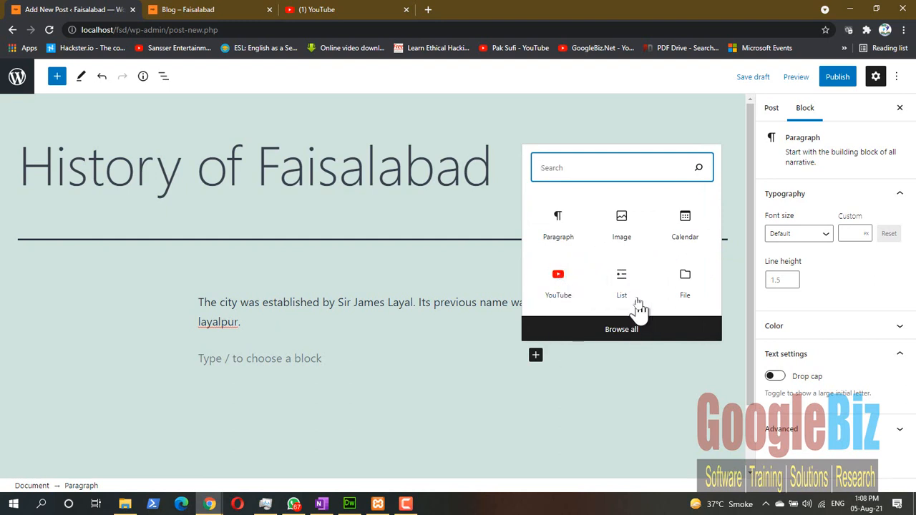
left_click(623, 334)
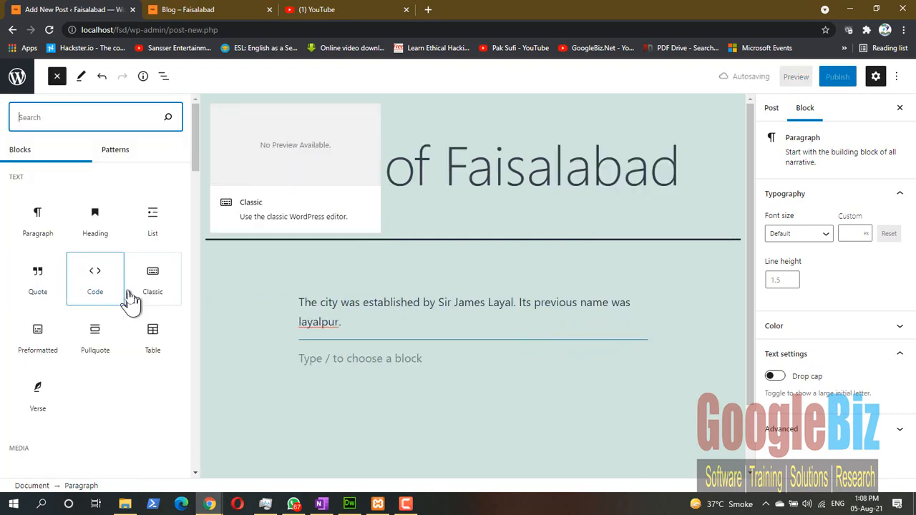
scroll(131, 300, "down", 5)
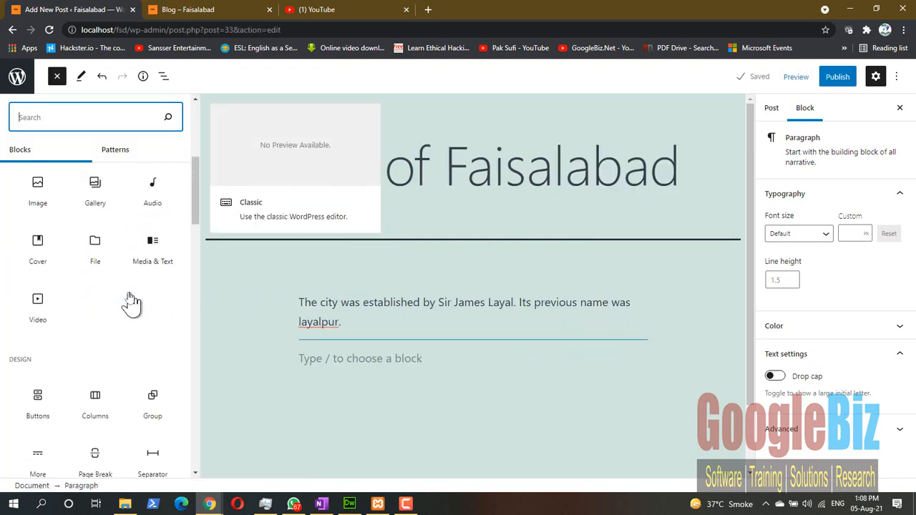
left_click(35, 184)
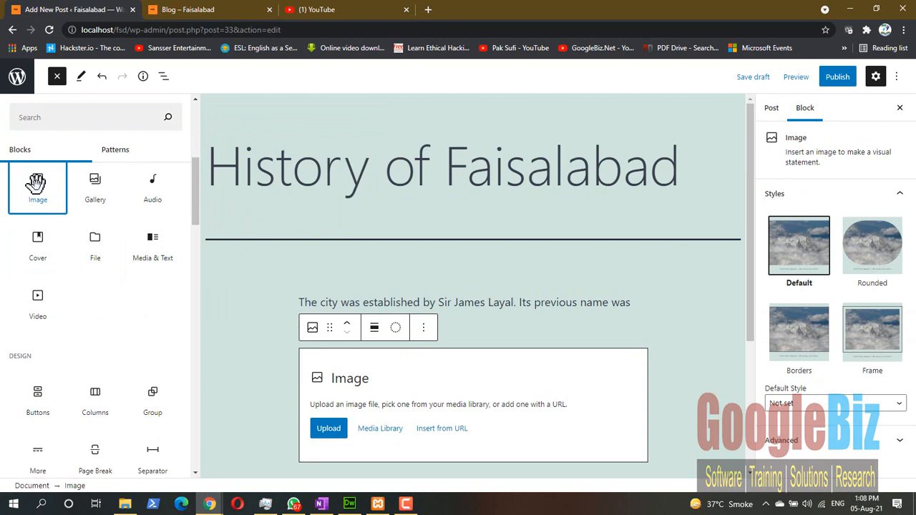
left_click(335, 435)
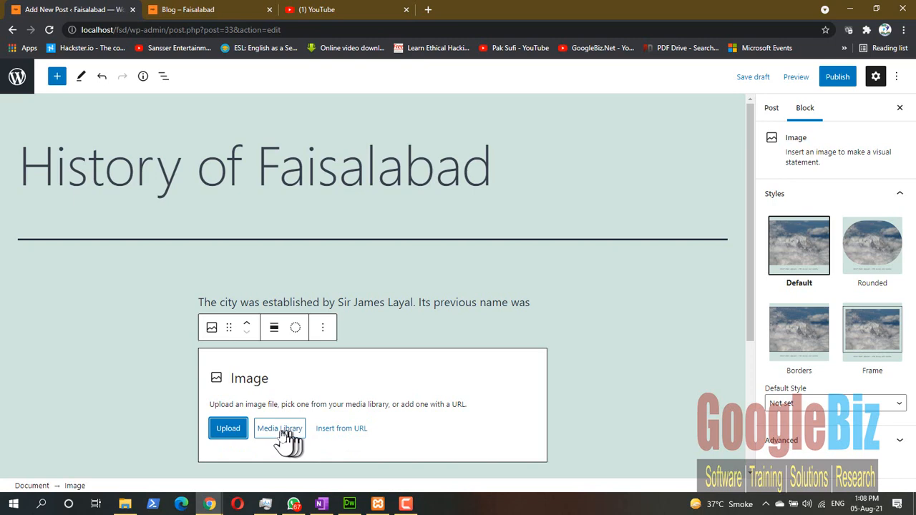
left_click(236, 438)
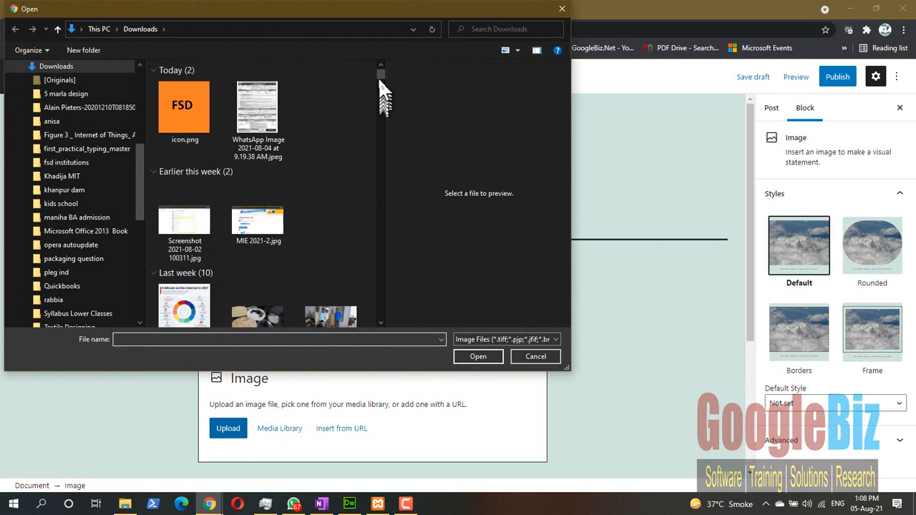
left_click_drag(378, 77, 388, 84)
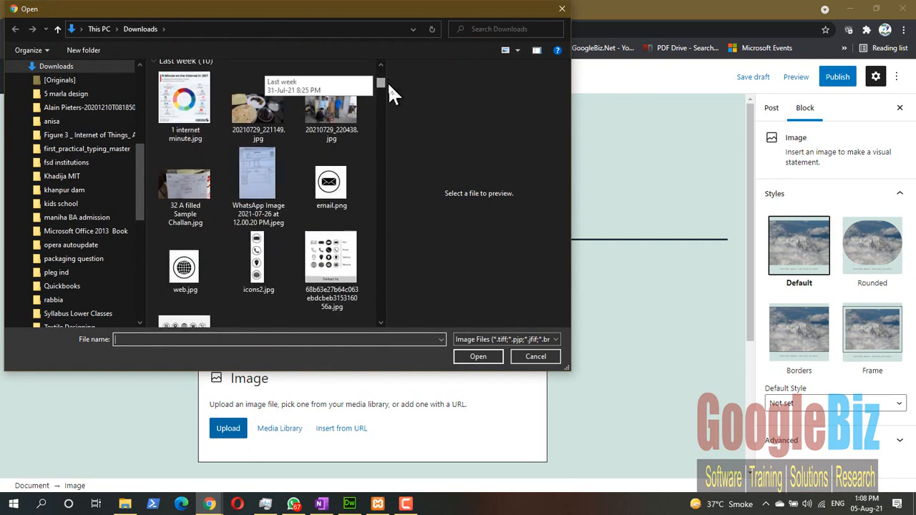
left_click_drag(388, 83, 386, 90)
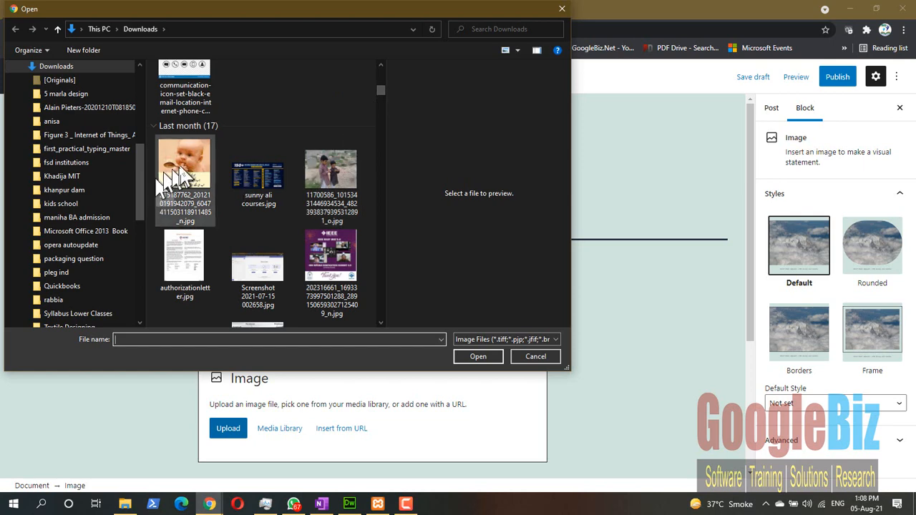
left_click(181, 170)
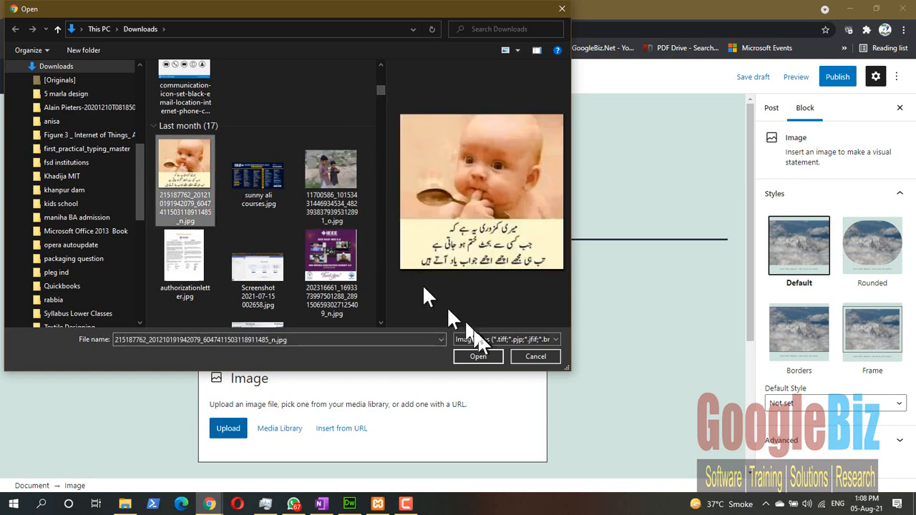
left_click(478, 358)
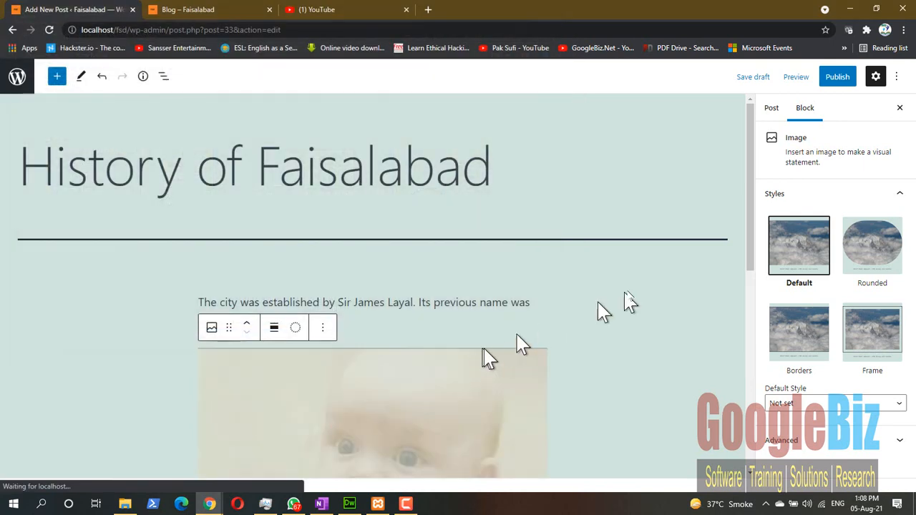
Try the Borders and Frame styles on the uploaded image, and apply the Rounded style.
left_click_drag(742, 219, 742, 271)
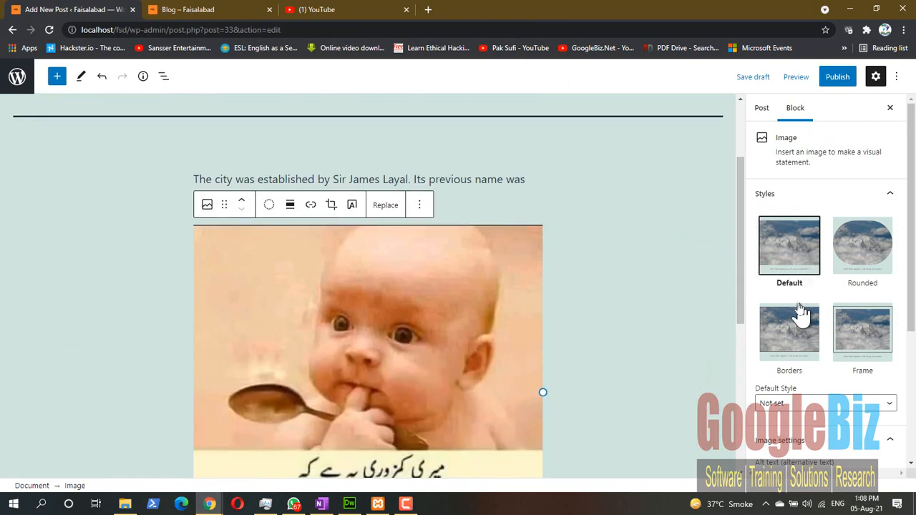
left_click(787, 351)
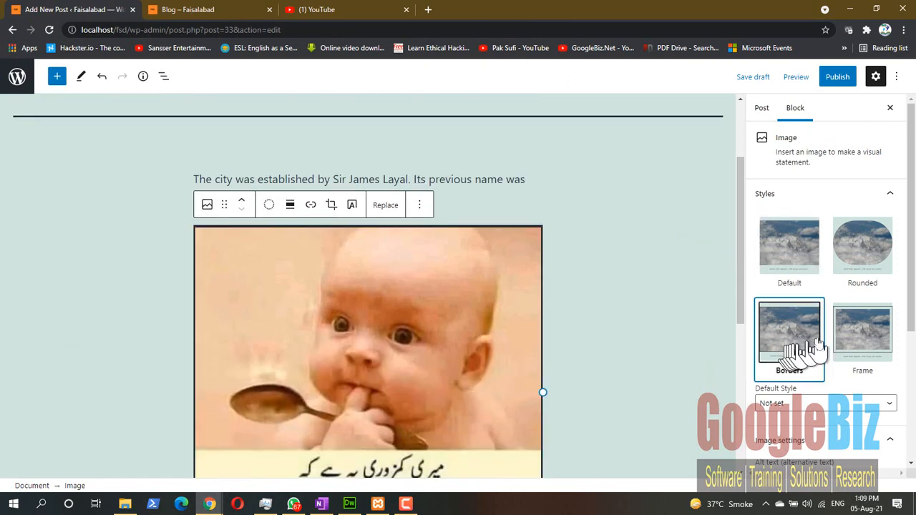
left_click(869, 337)
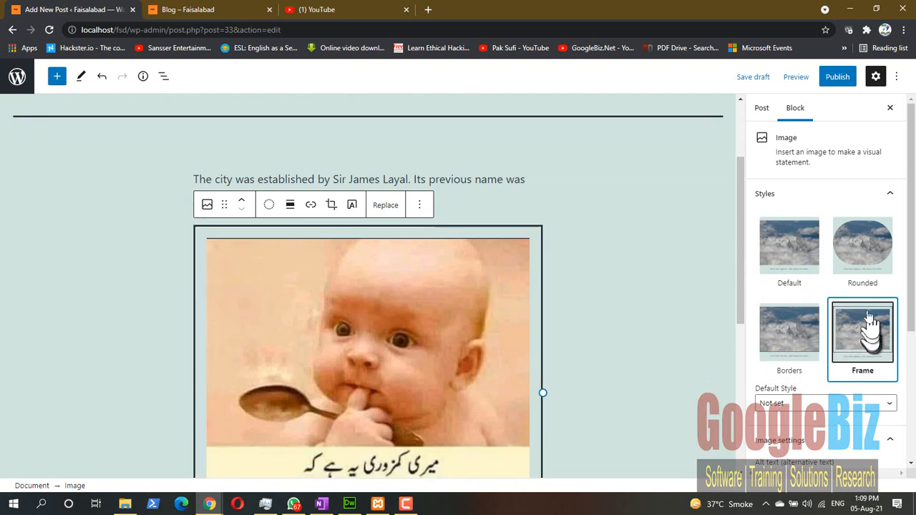
left_click(862, 264)
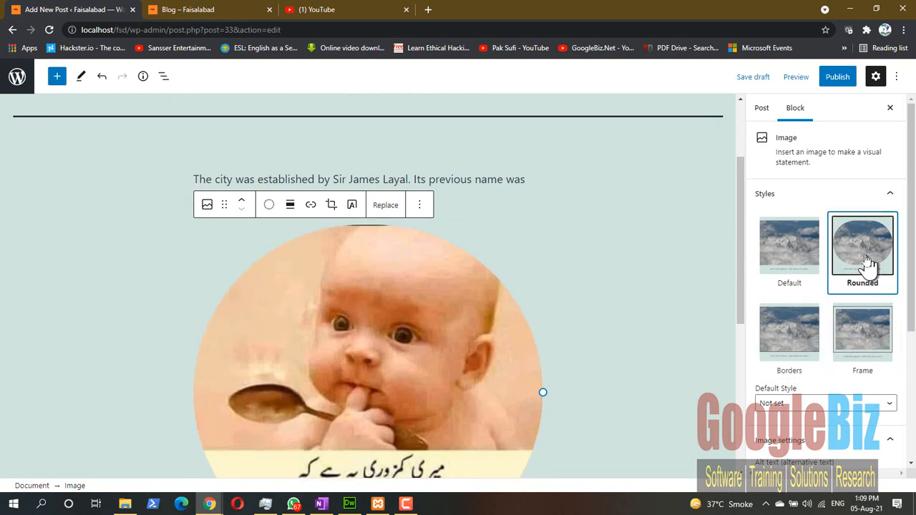
Apply the Default style to the image and check the choices offered for Default Style, leaving it as Not set.
left_click(807, 265)
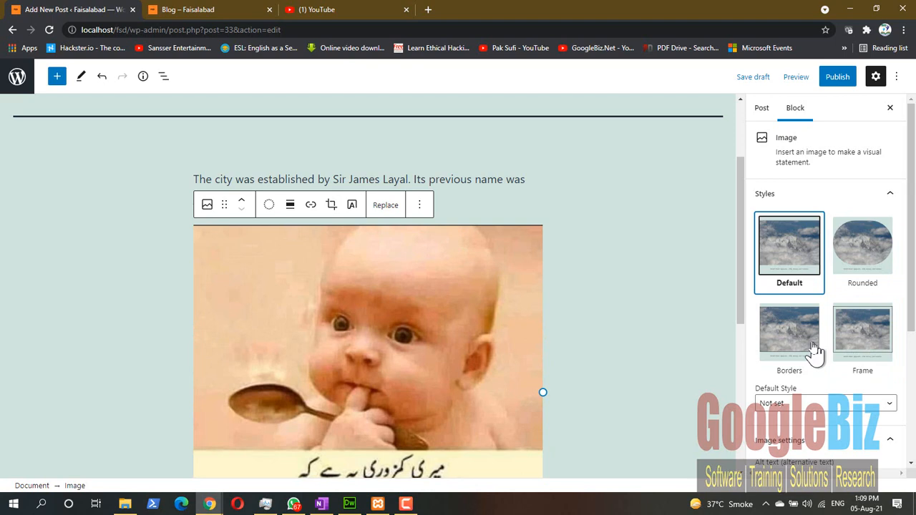
scroll(816, 349, "down", 2)
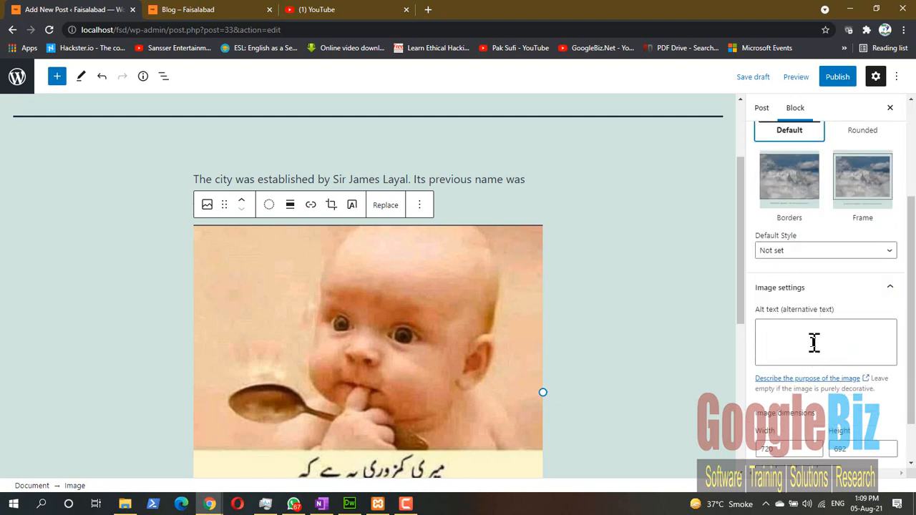
scroll(815, 342, "up", 2)
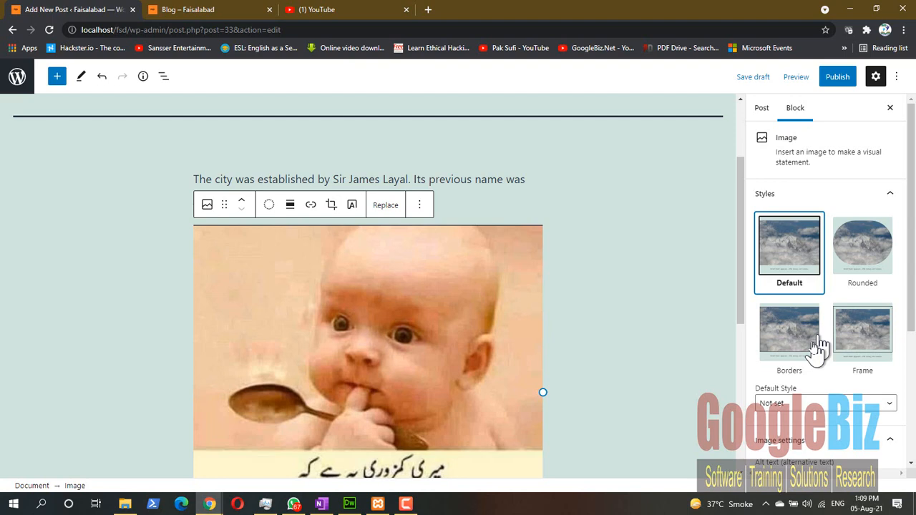
scroll(816, 344, "down", 2)
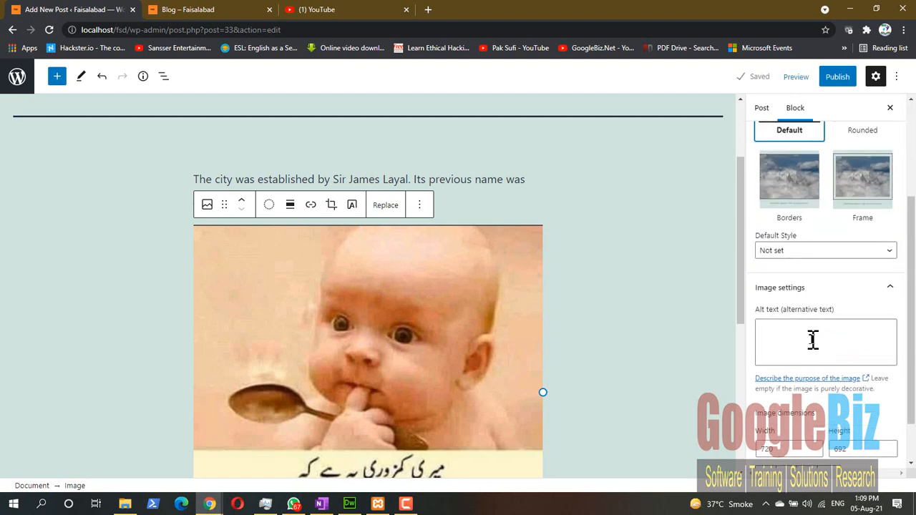
left_click(887, 254)
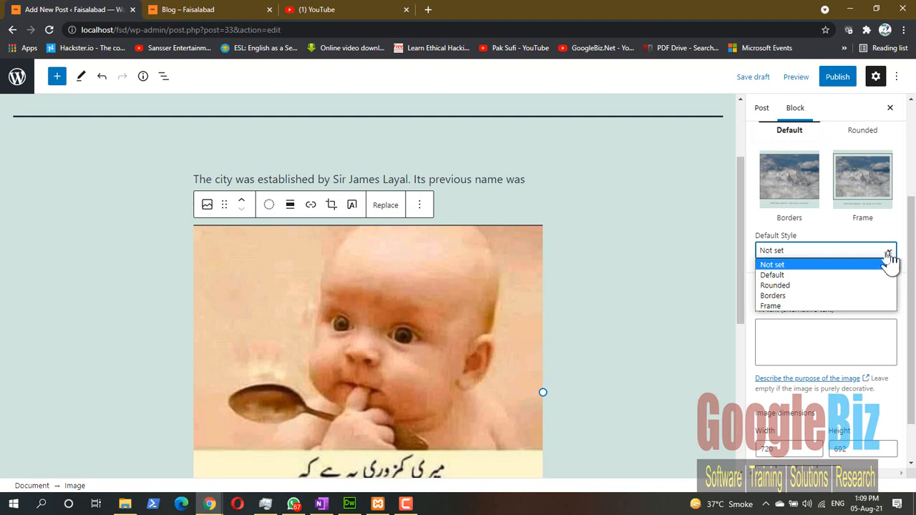
left_click(893, 254)
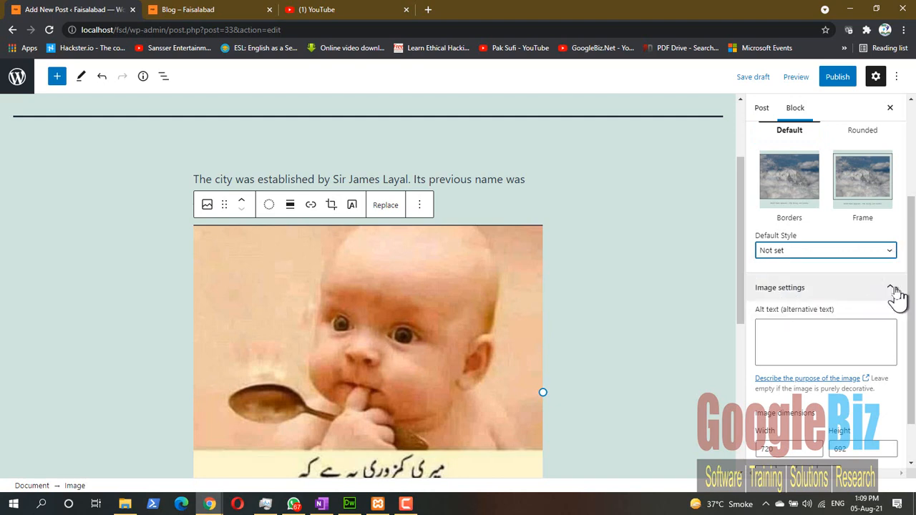
Try the image at 25%, 50% and 75% size, and set its dimensions to 100%.
left_click(785, 329)
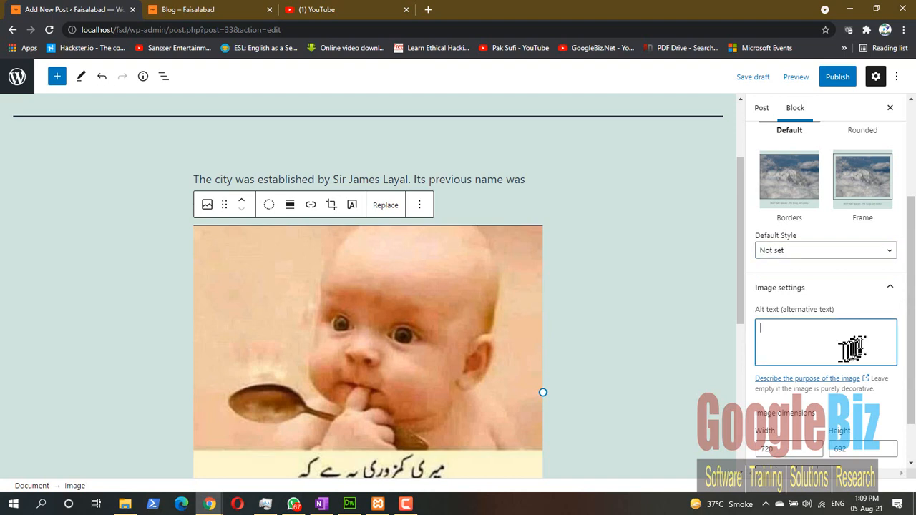
left_click_drag(910, 330, 913, 333)
scroll(912, 333, "down", 1)
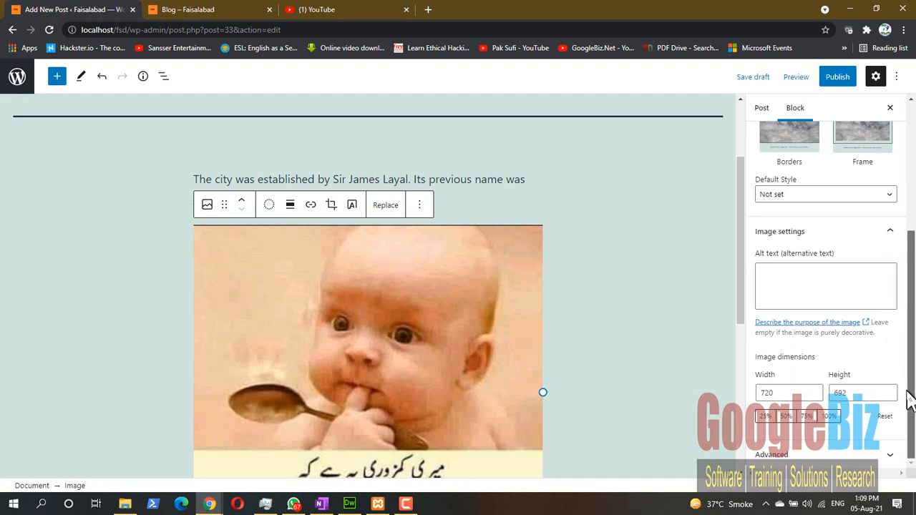
left_click(787, 394)
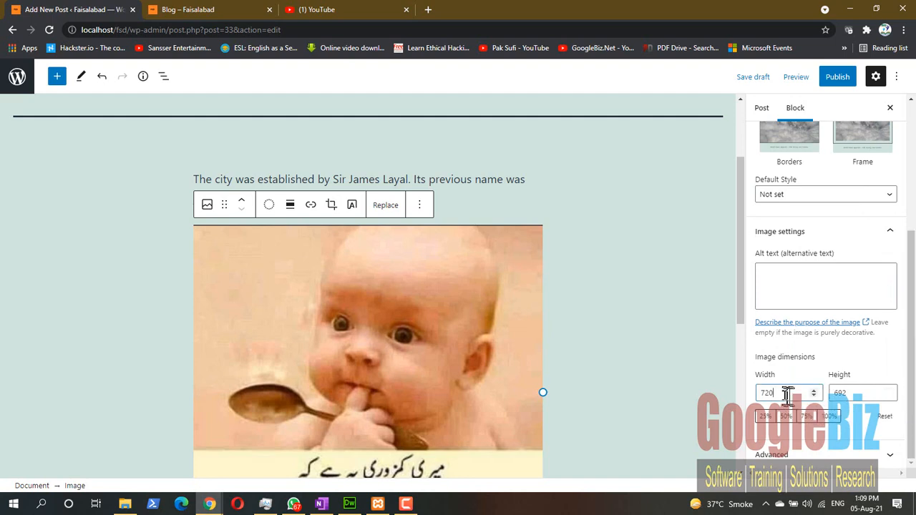
left_click(859, 394)
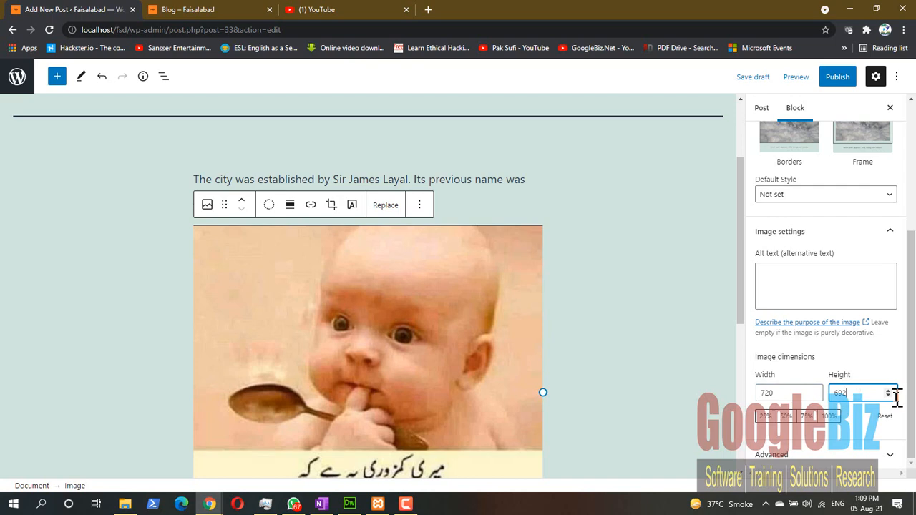
left_click_drag(911, 411, 912, 414)
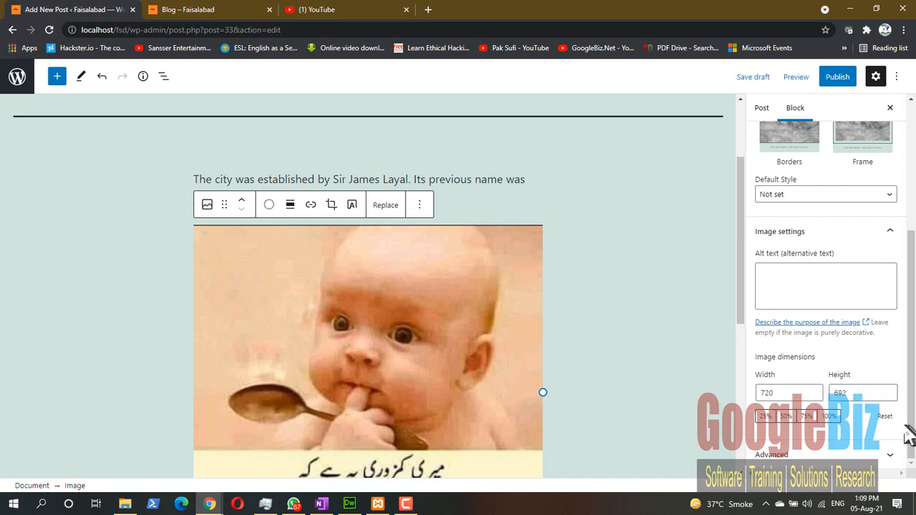
left_click(764, 417)
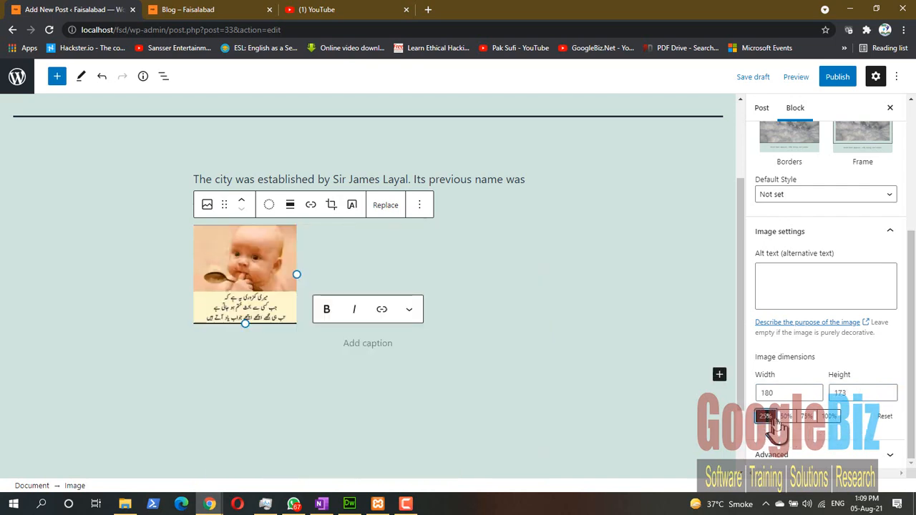
left_click(785, 418)
left_click(807, 418)
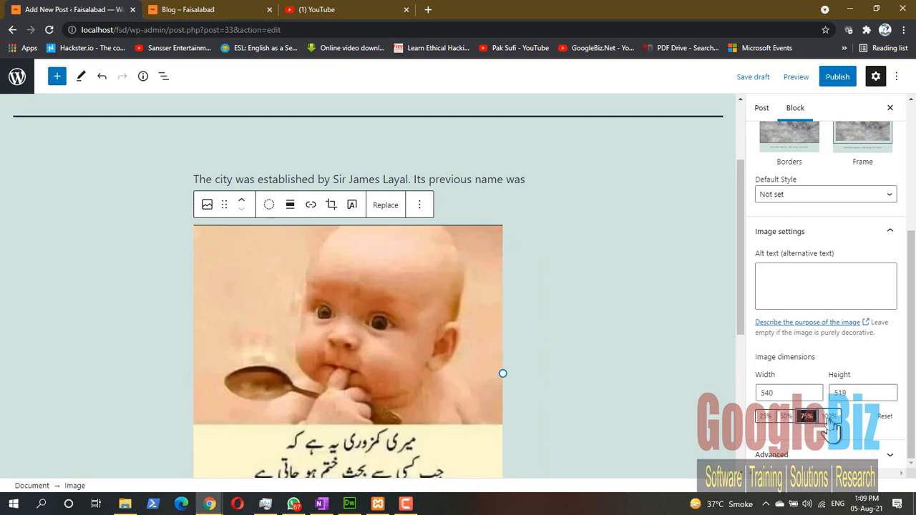
left_click(829, 416)
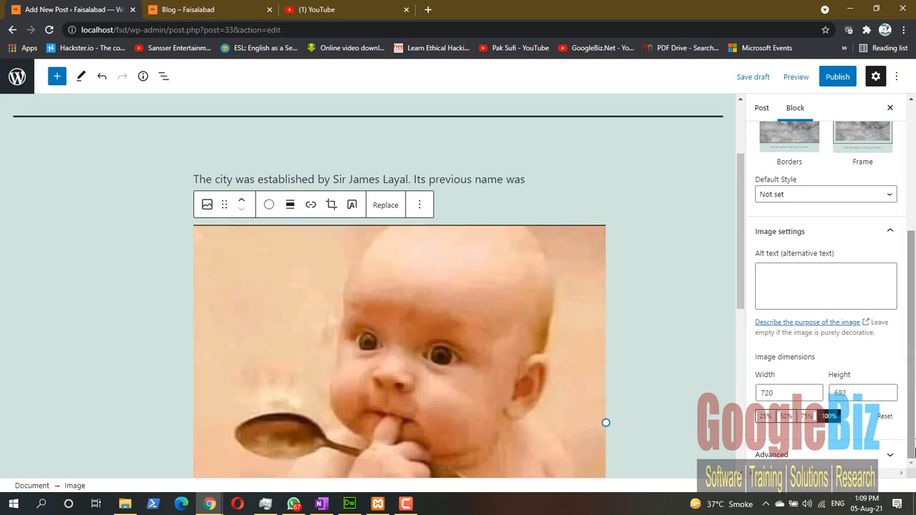
Examine the image's advanced attributes, plus the post's visibility, publish time, post format and permalink settings.
left_click(891, 458)
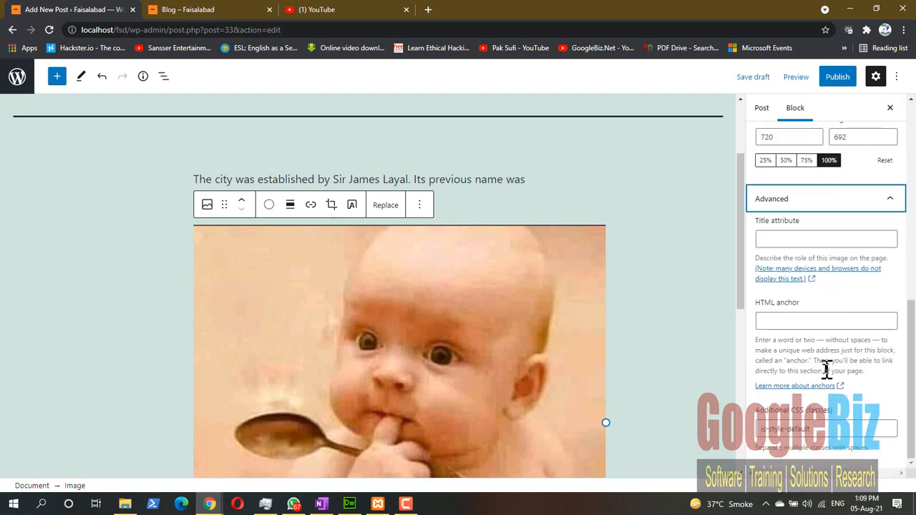
scroll(826, 370, "up", 10)
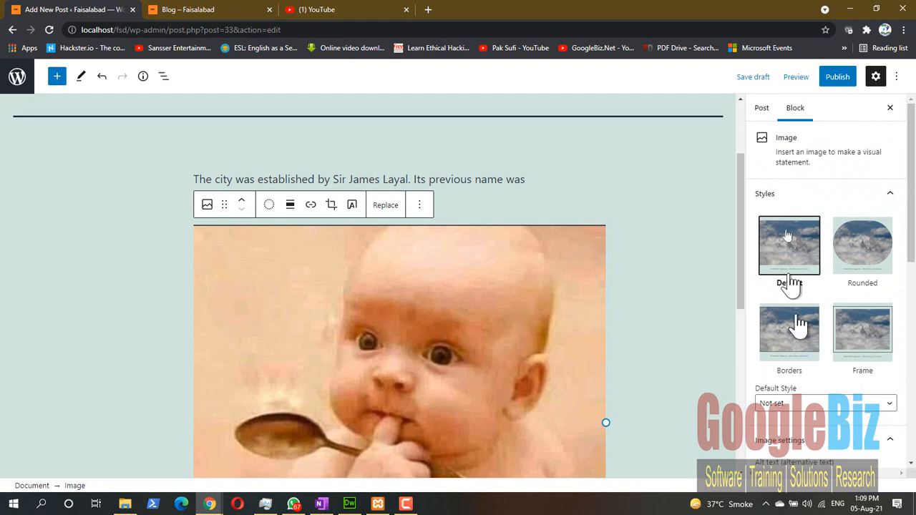
left_click(762, 111)
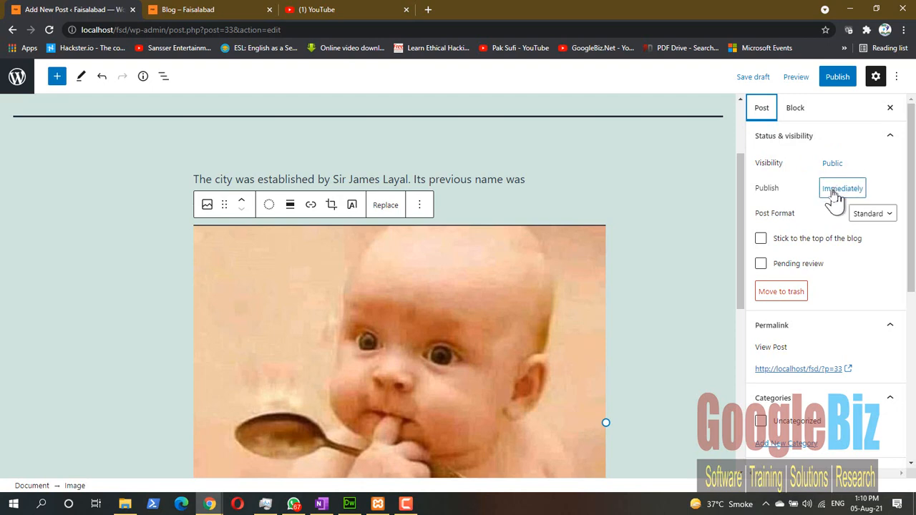
left_click(890, 217)
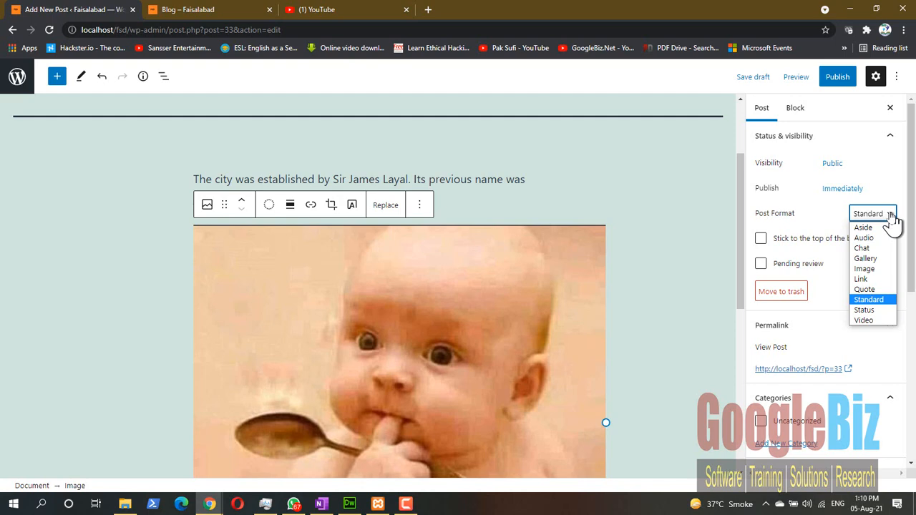
left_click(892, 222)
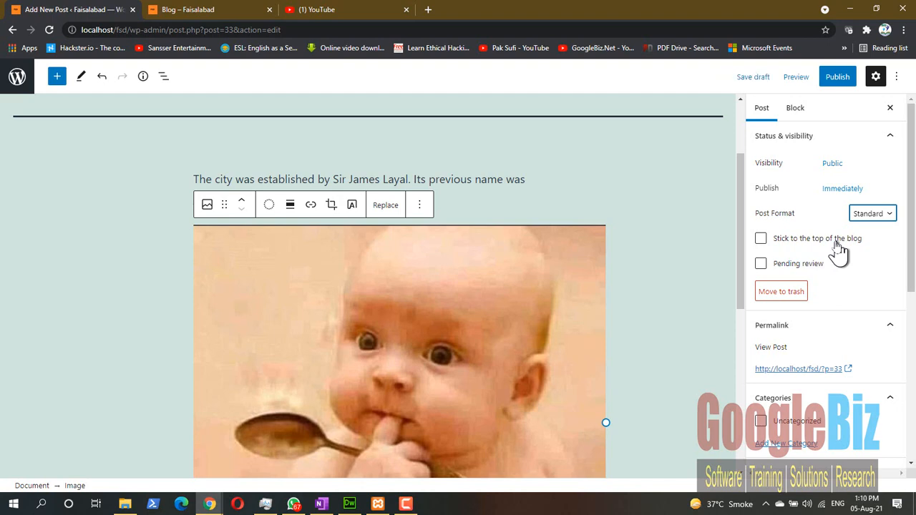
scroll(837, 244, "down", 2)
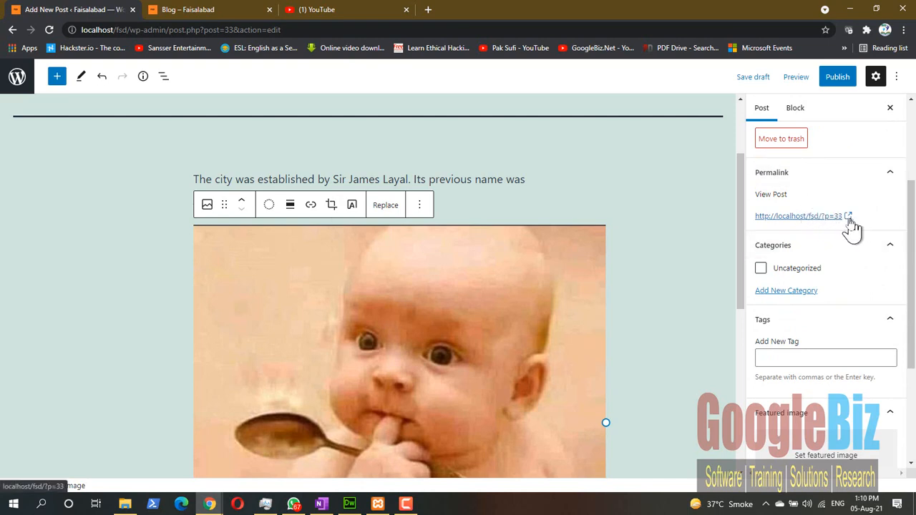
scroll(833, 224, "up", 1)
scroll(833, 223, "up", 2)
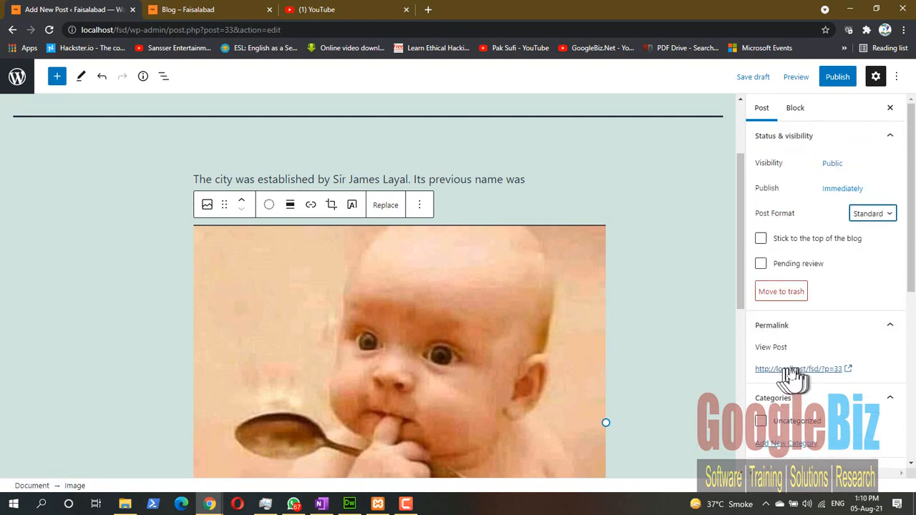
Examine the post's tags, featured image and excerpt settings.
scroll(797, 377, "down", 2)
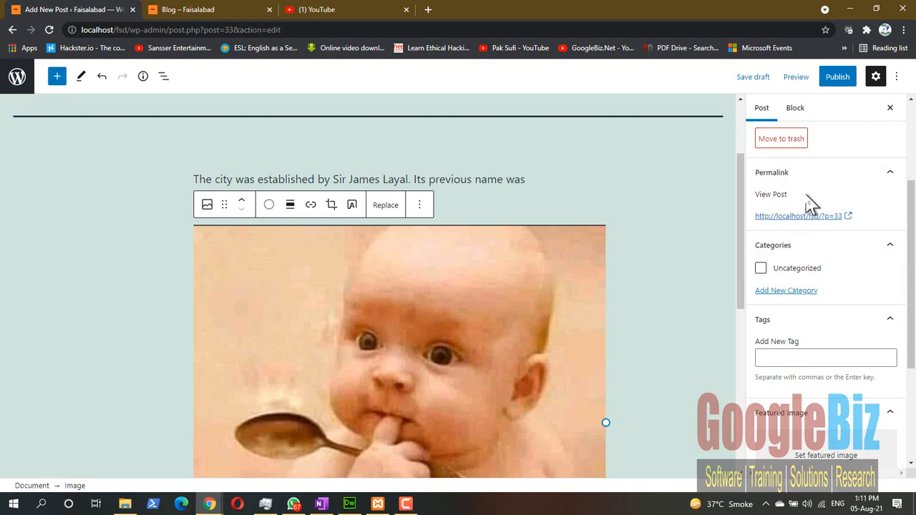
left_click(790, 357)
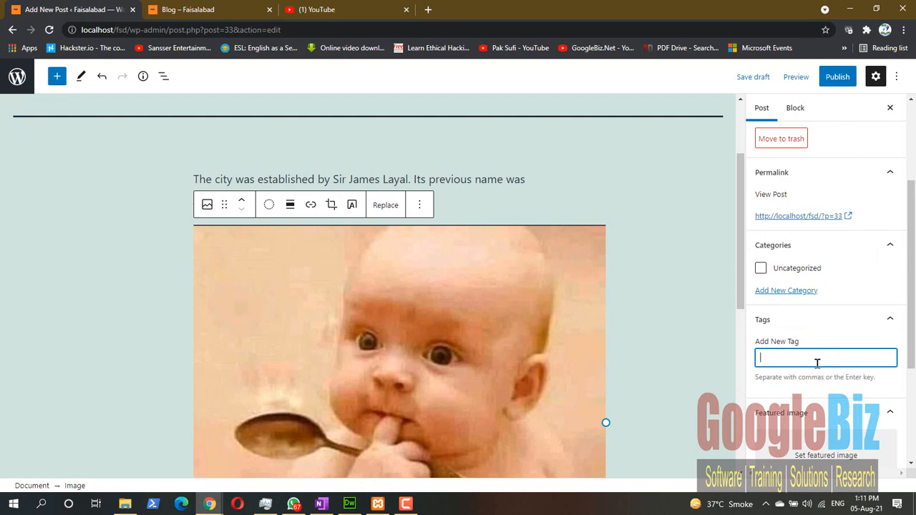
scroll(818, 362, "down", 2)
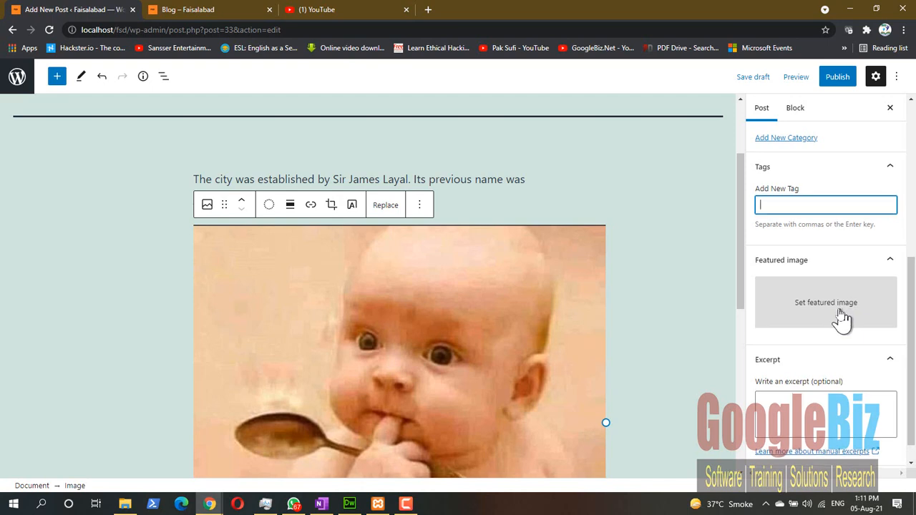
scroll(840, 317, "down", 1)
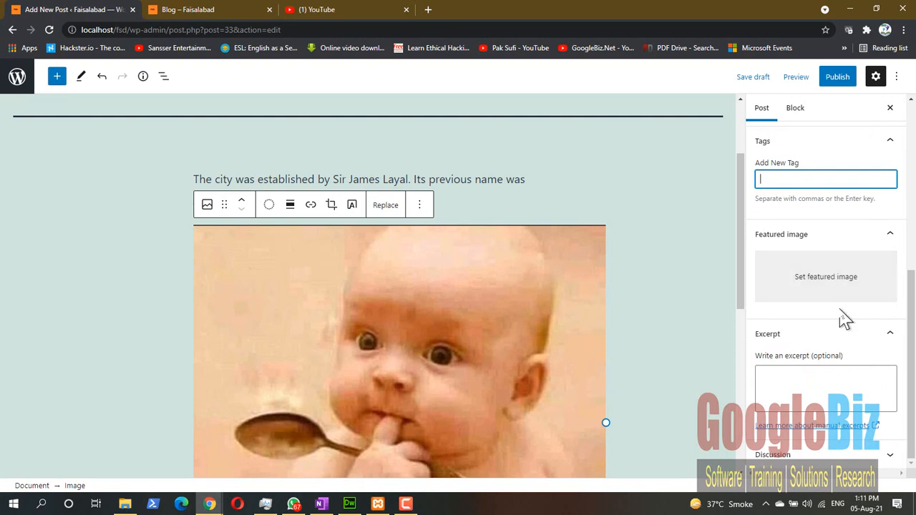
left_click(772, 387)
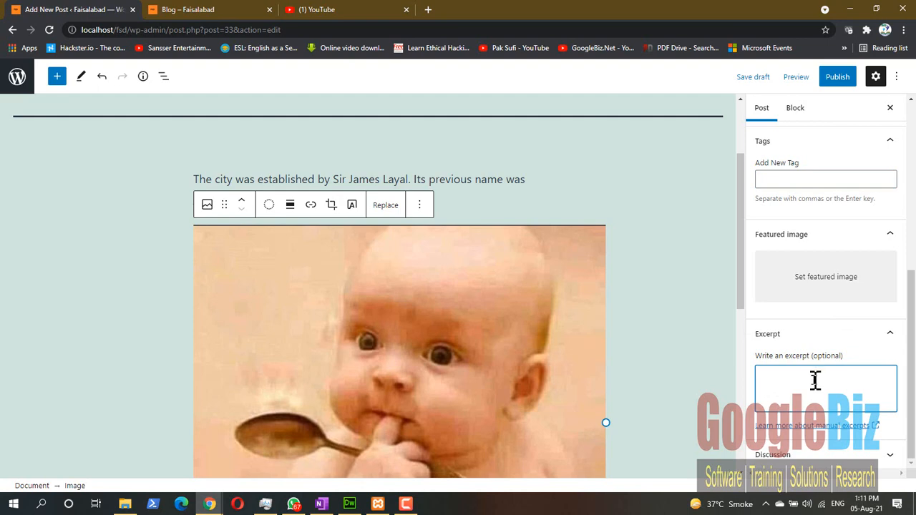
Create a new category named "history" with no parent category for the post, and close the new-category form.
scroll(815, 381, "up", 5)
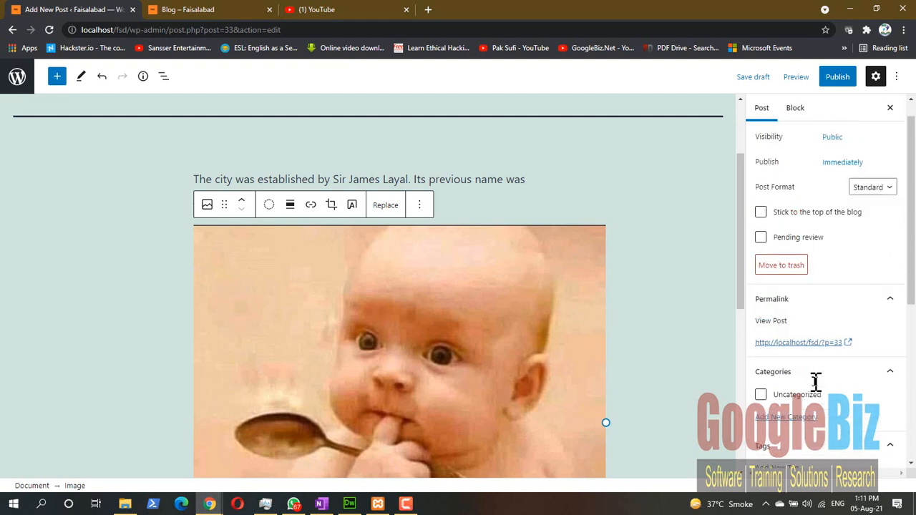
scroll(816, 386, "down", 2)
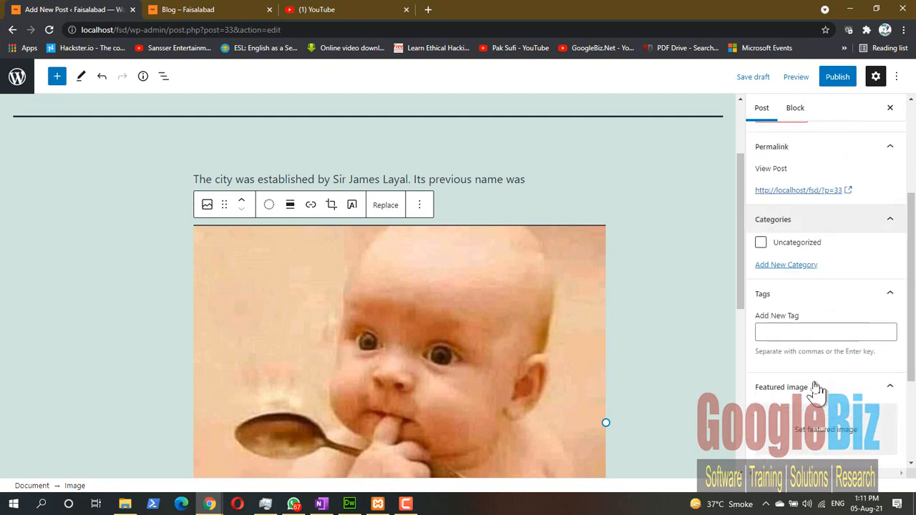
left_click(796, 265)
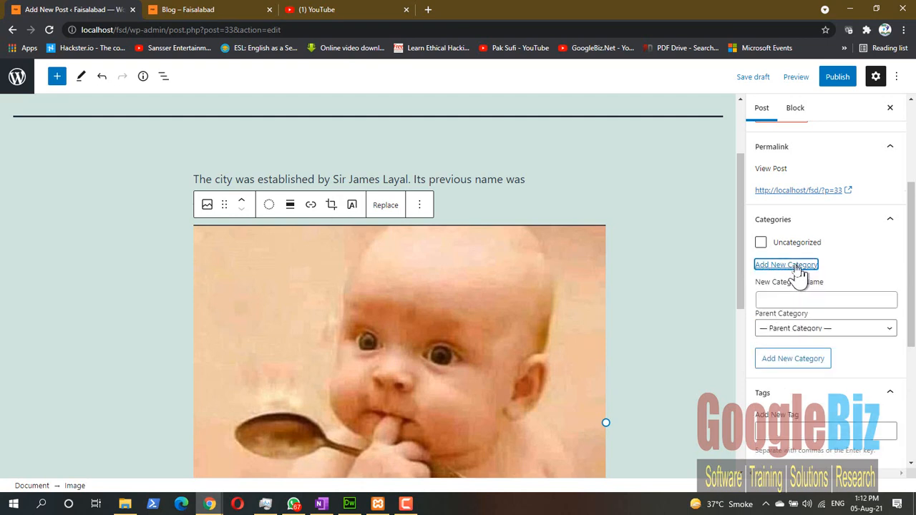
left_click(795, 298)
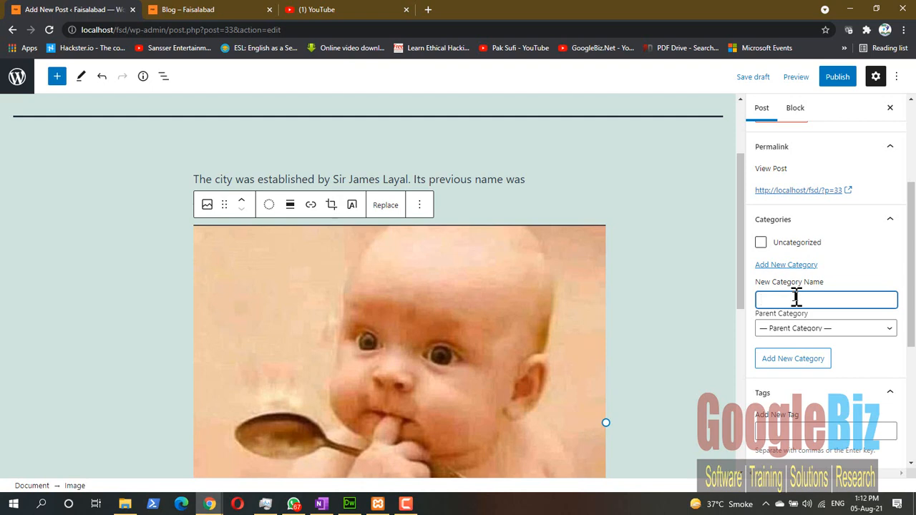
type("history")
left_click(884, 333)
left_click(885, 342)
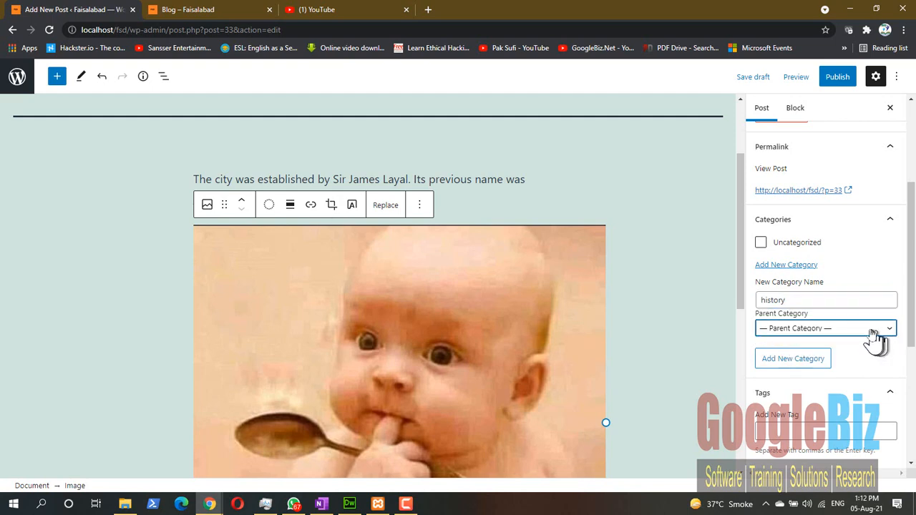
left_click(809, 365)
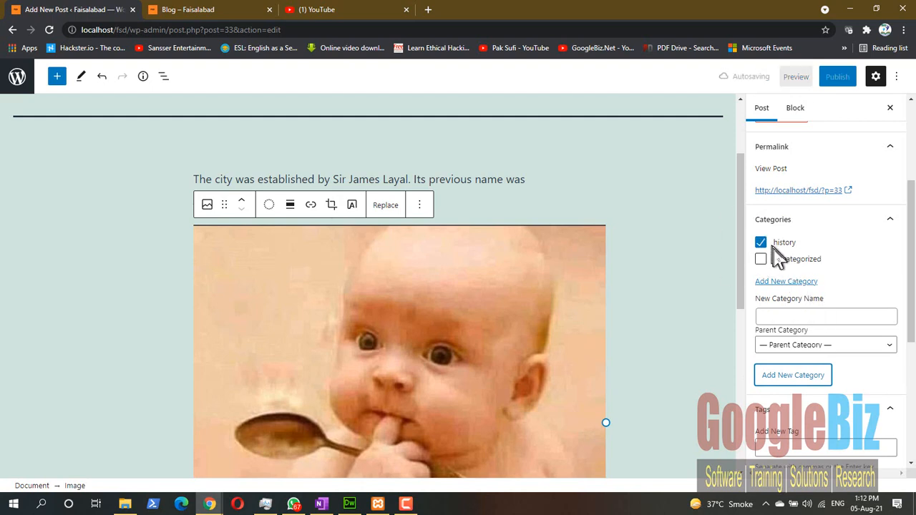
left_click(785, 282)
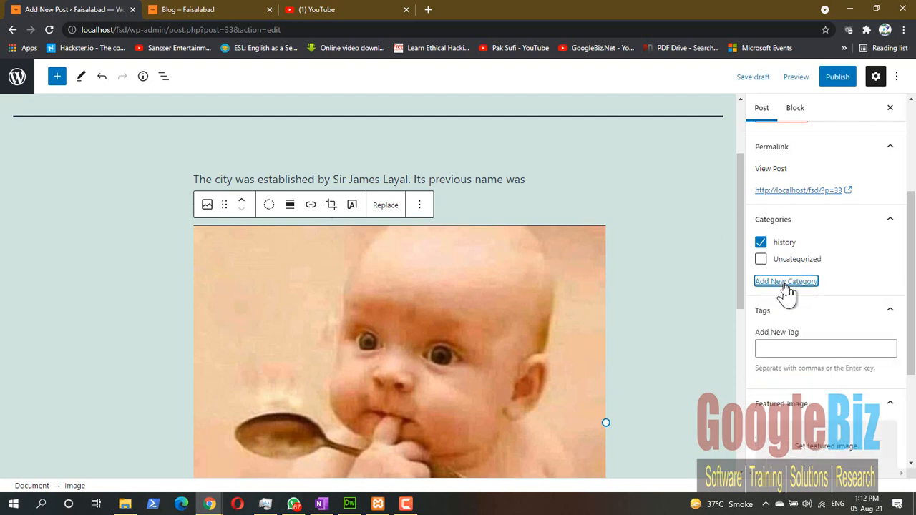
Create a new post category named "city" with no parent category.
left_click(793, 354)
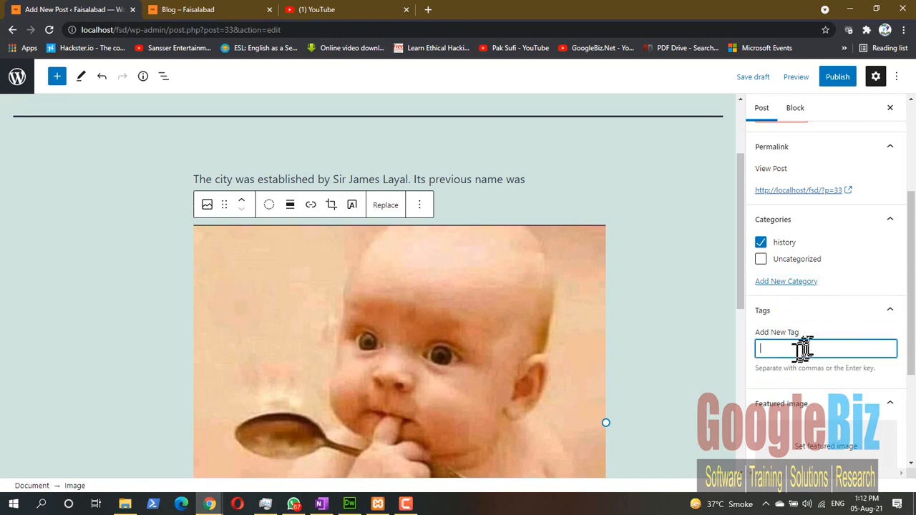
left_click(783, 283)
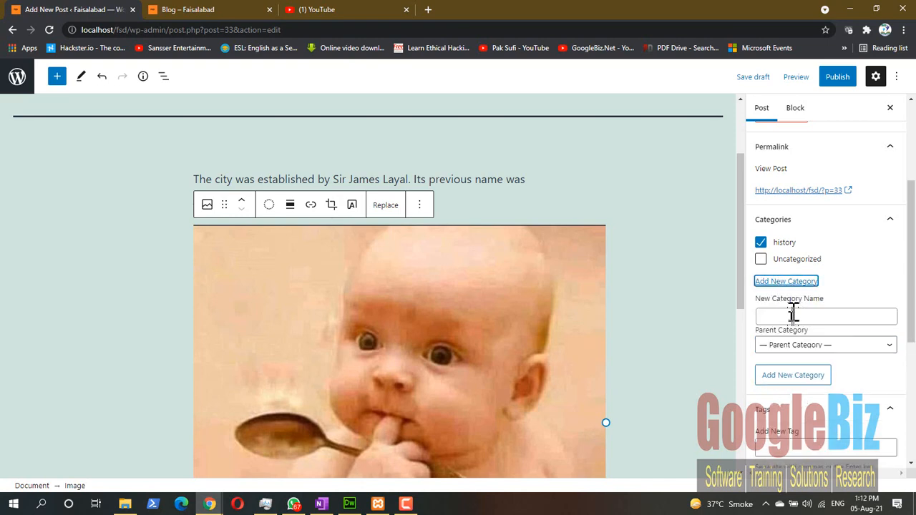
left_click(790, 317)
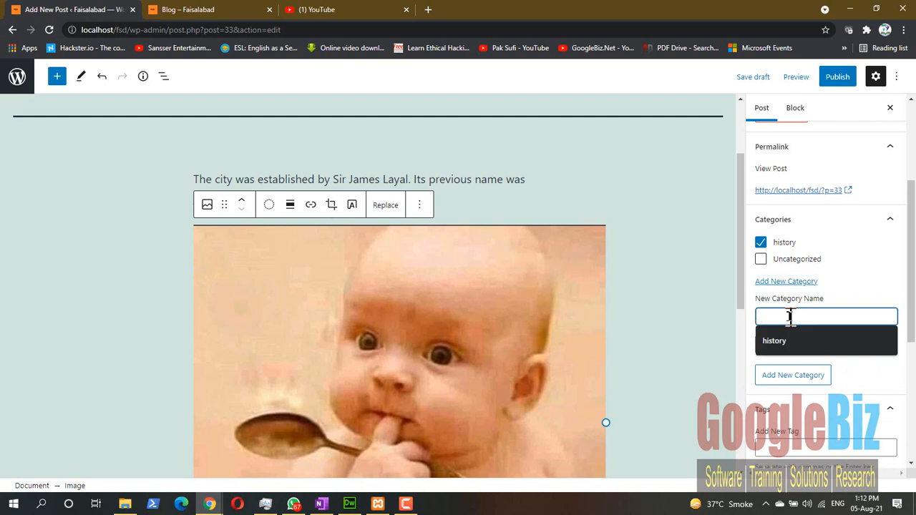
type("city")
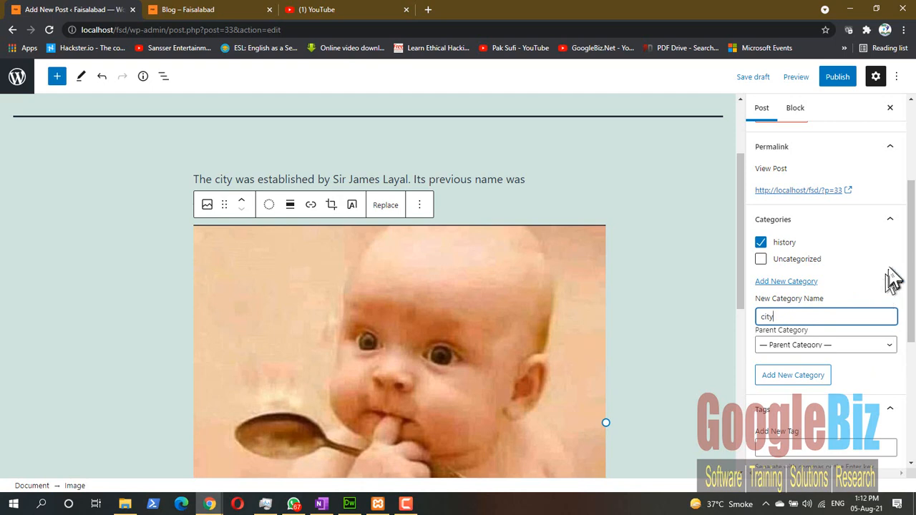
left_click(801, 382)
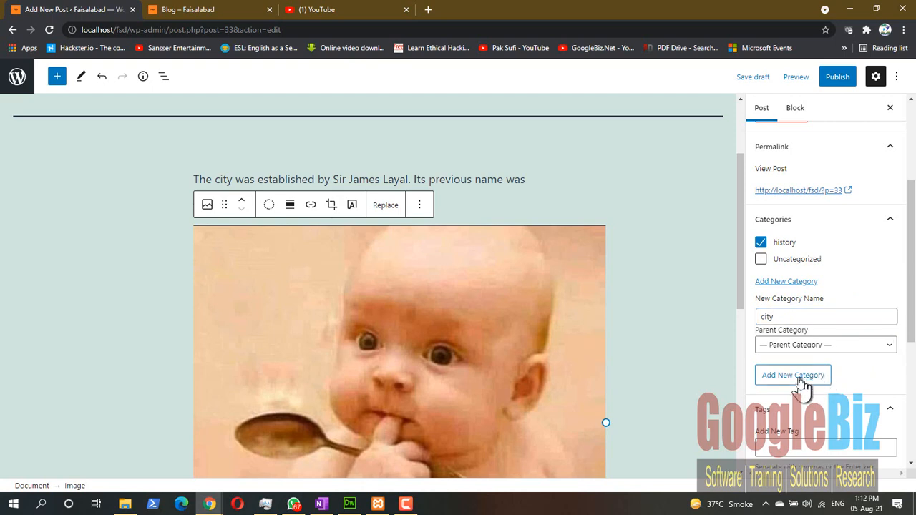
Create two more categories named "transport" and "education", both without a parent category.
left_click(823, 329)
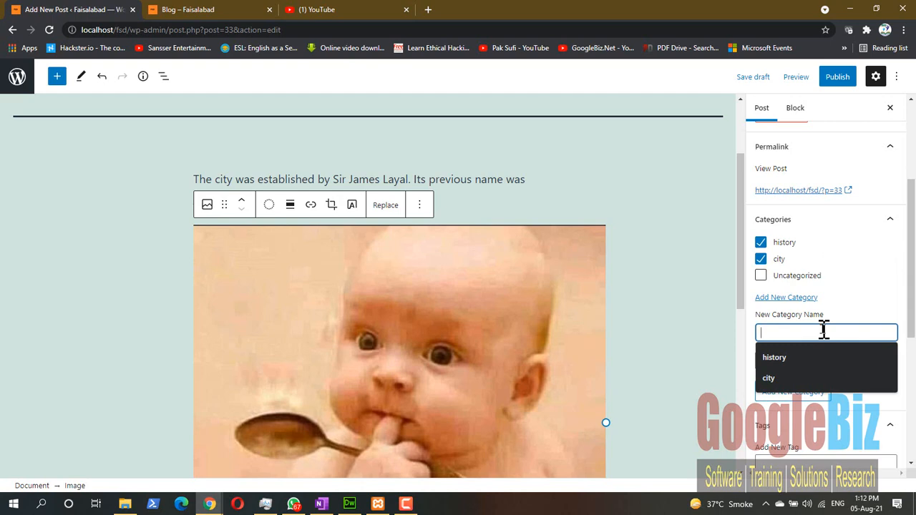
type("trans")
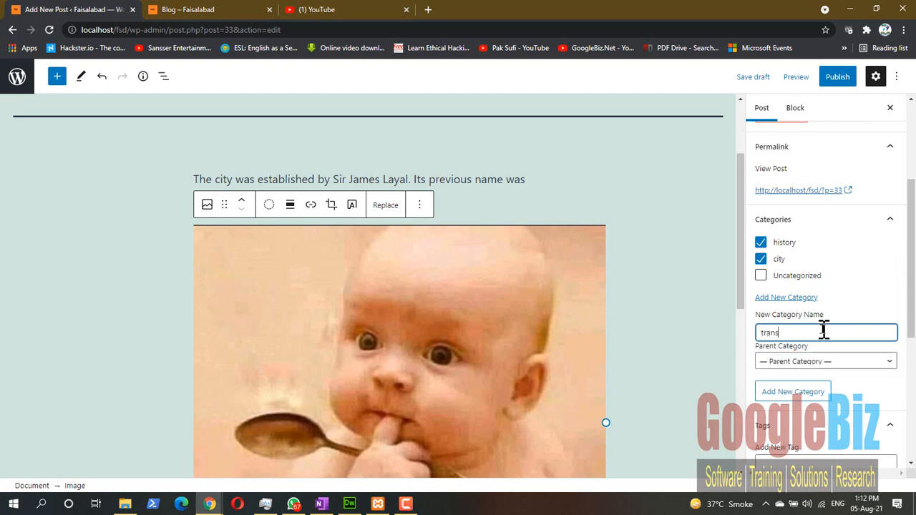
type("port")
left_click(808, 393)
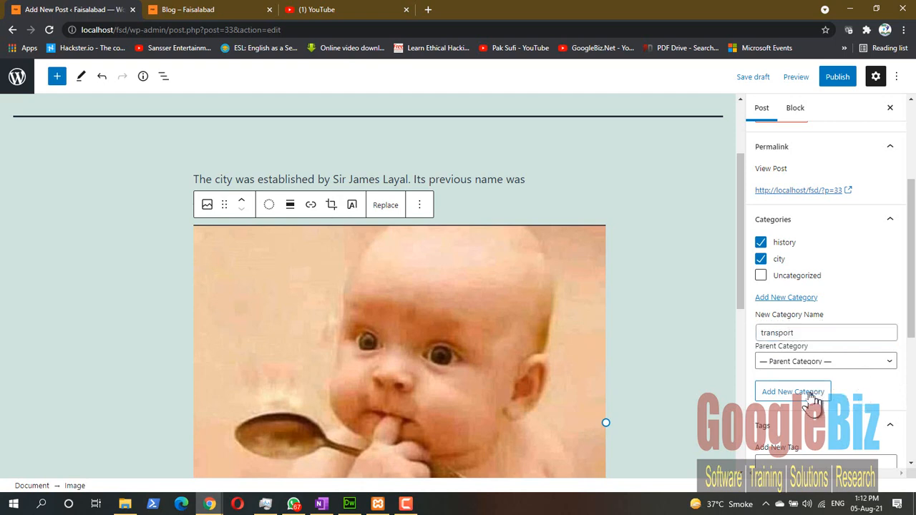
left_click(790, 349)
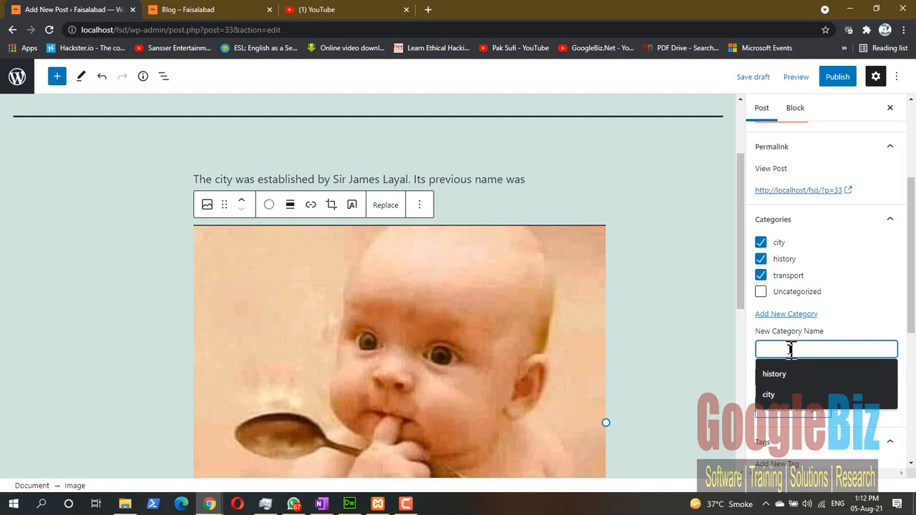
type("education")
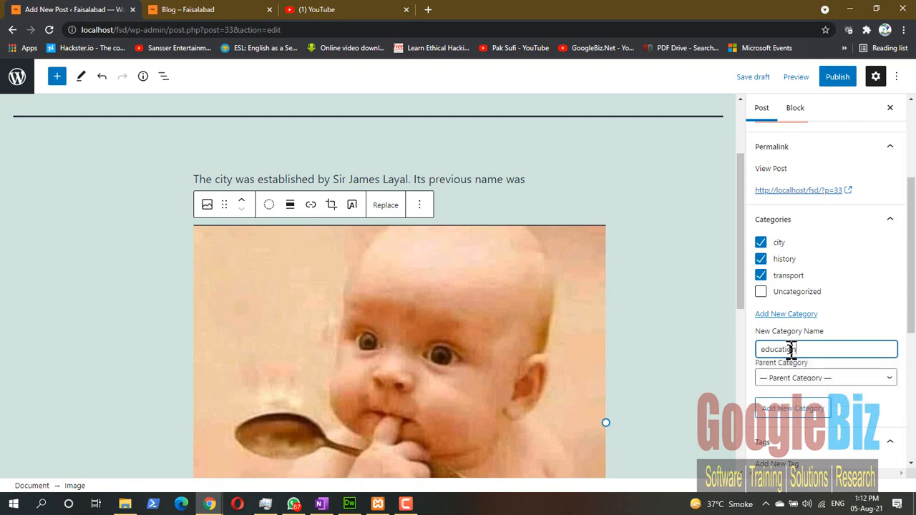
left_click(794, 409)
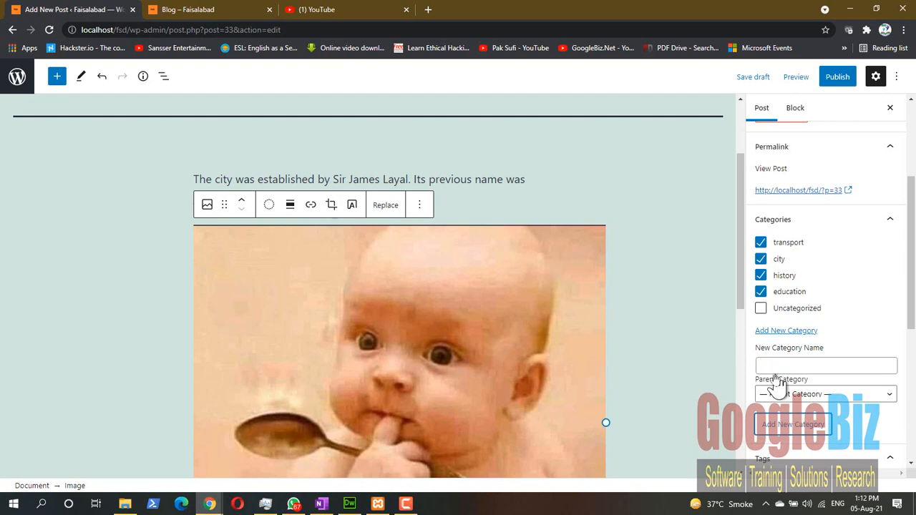
Unassign the education and transport categories from the post, keeping only city and history assigned.
left_click(760, 292)
left_click(761, 259)
left_click(760, 242)
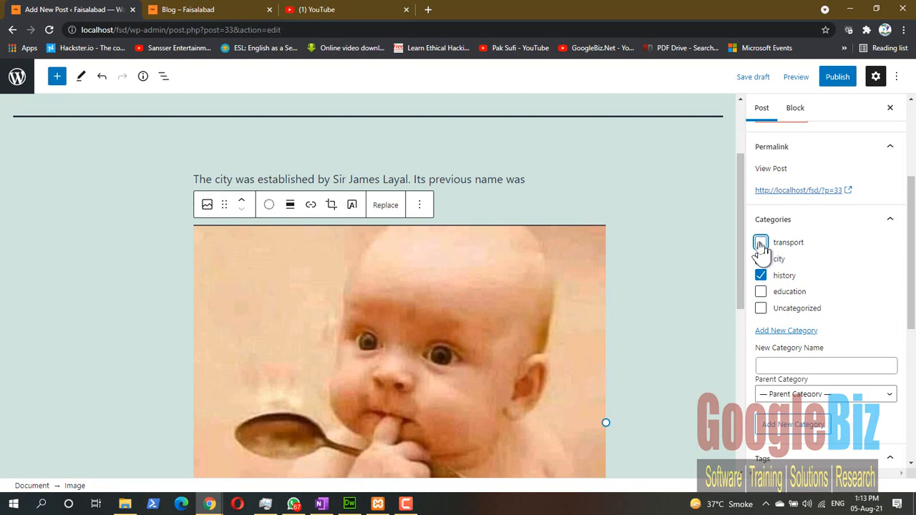
left_click(760, 260)
Add the tags "faisalabad", "history", "city", "pakistan" and "textile" to the post.
scroll(794, 317, "down", 2)
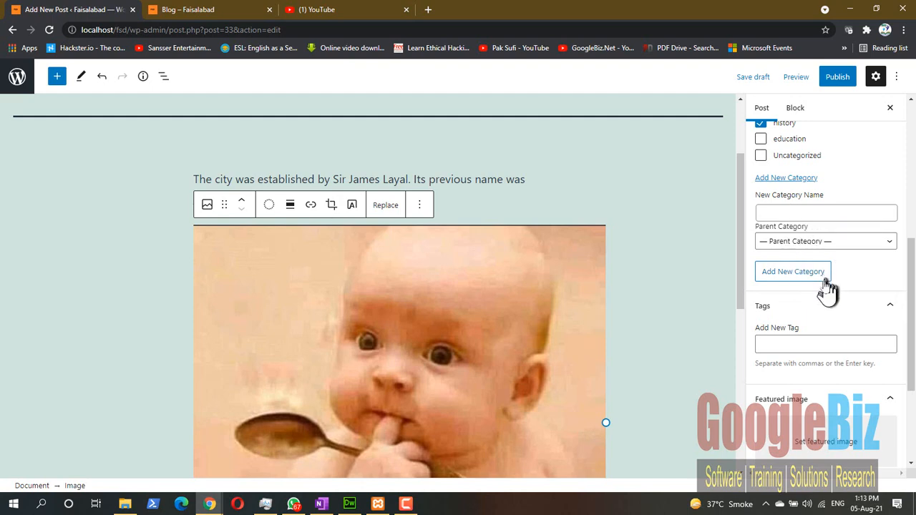
left_click(795, 343)
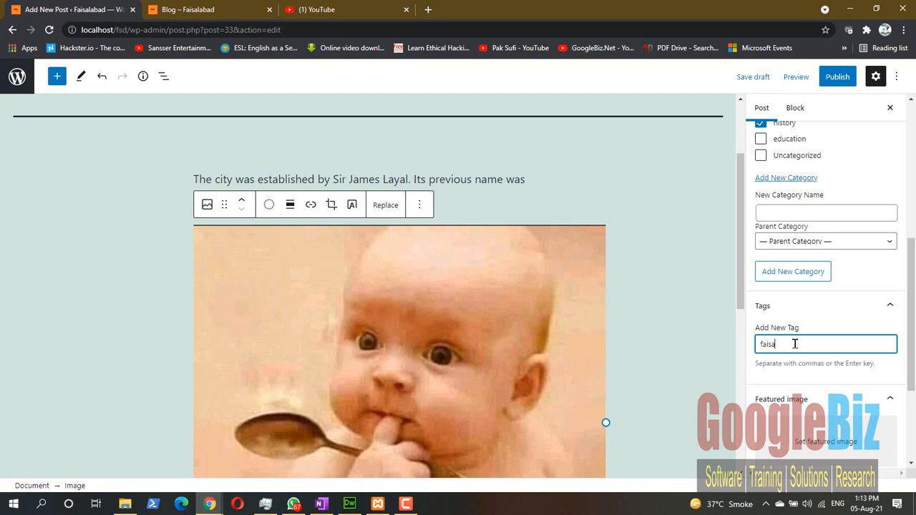
key("Return")
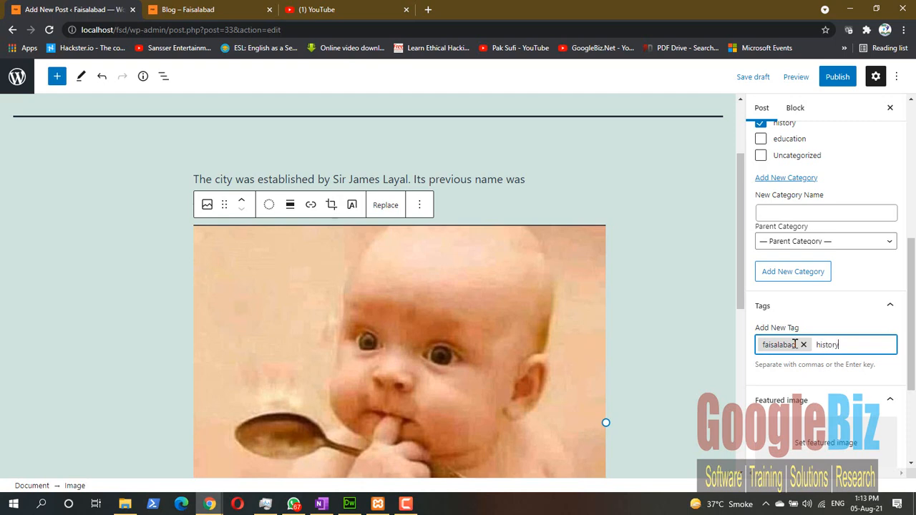
key("Return")
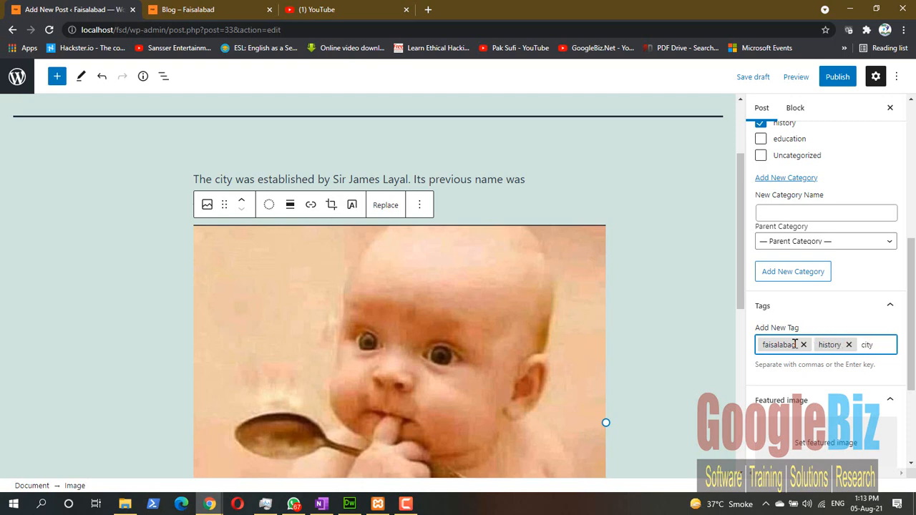
key("Return")
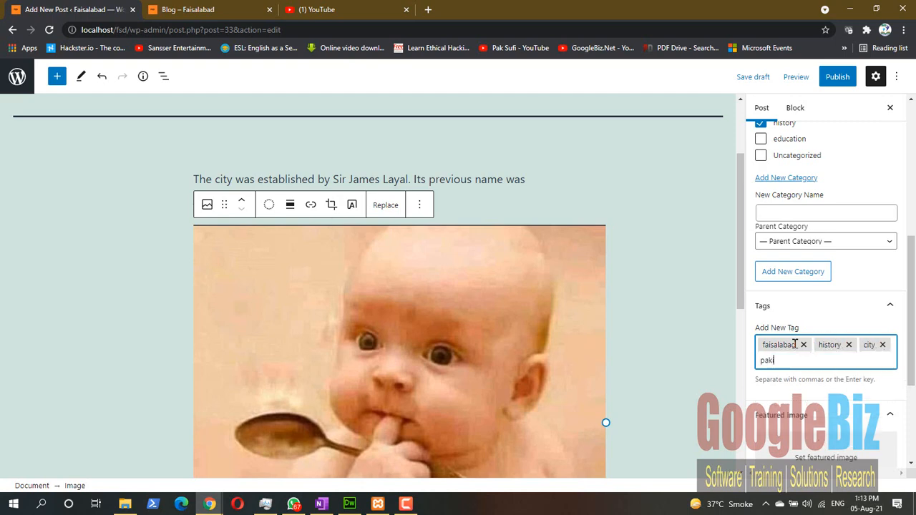
key("Return")
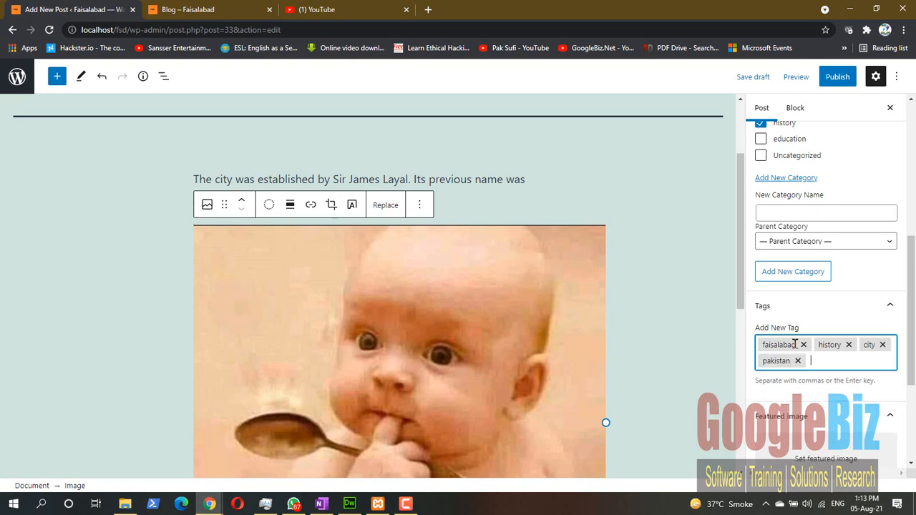
key("Return")
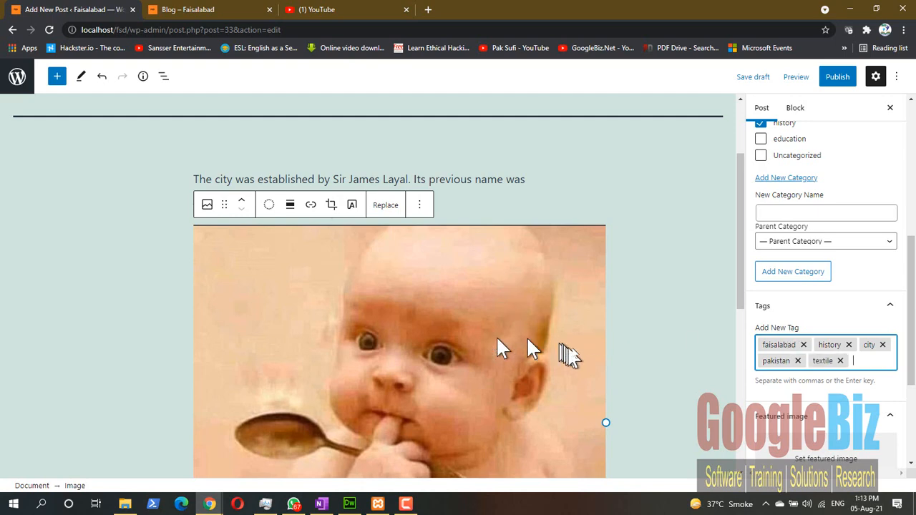
Publish the post and reload the site's Blog page in its own browser tab.
left_click(840, 78)
left_click(814, 80)
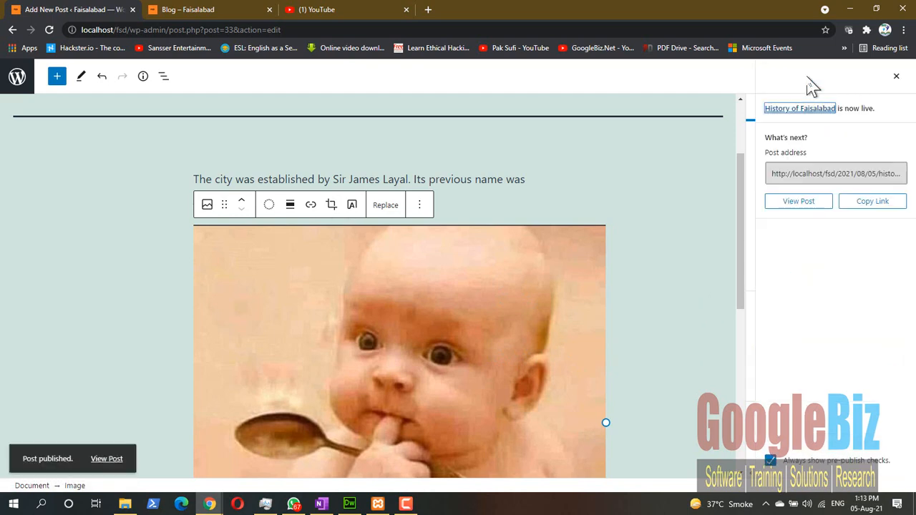
left_click(210, 10)
left_click(49, 30)
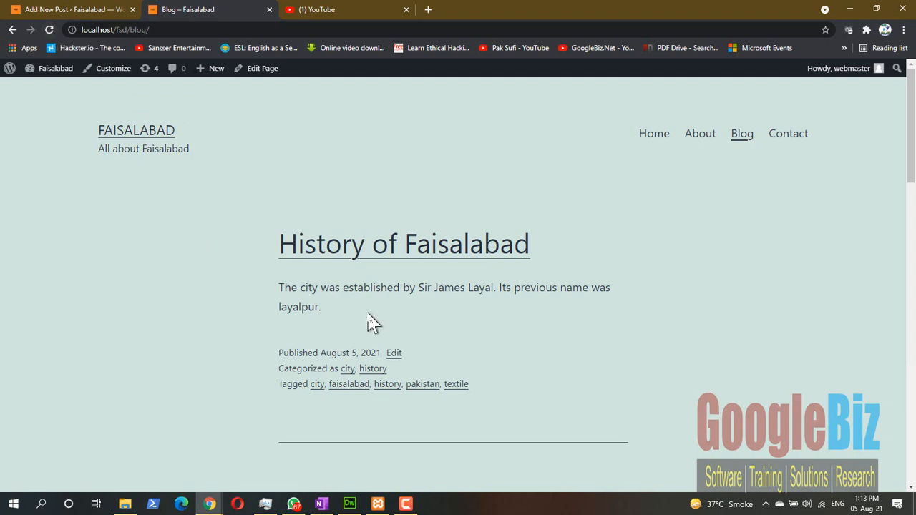
Look through the Blog page for the new post's excerpt, categories and tags, and reload the page.
scroll(369, 322, "down", 2)
scroll(368, 322, "down", 10)
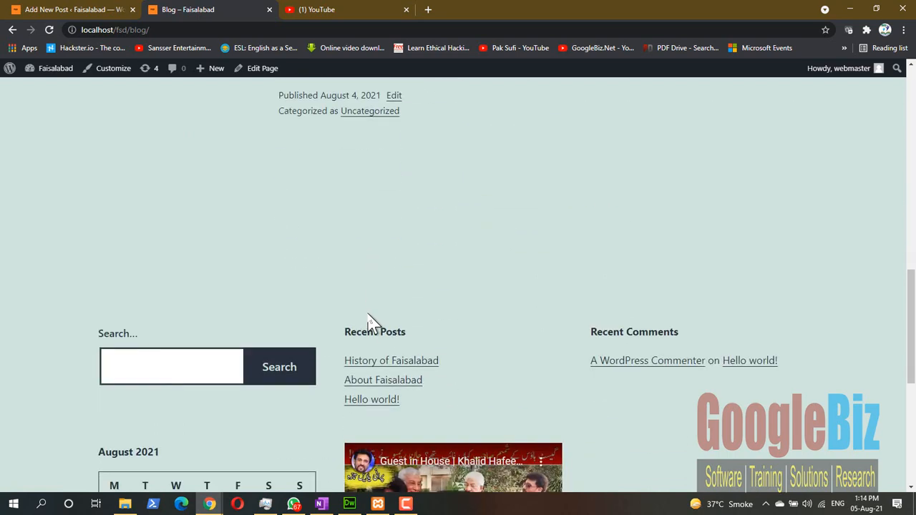
scroll(368, 322, "up", 12)
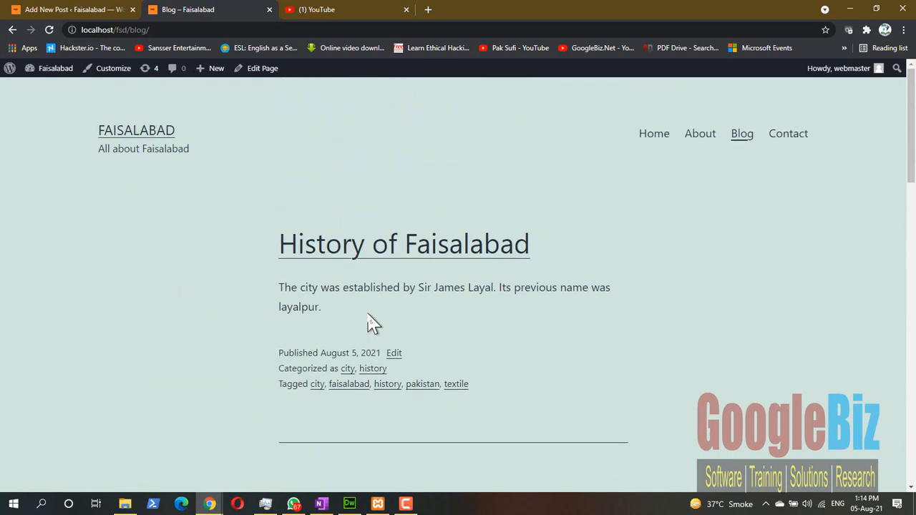
left_click(48, 30)
left_click(48, 30)
Return to the post editor and review the content from the title down to the image's caption area.
left_click(52, 10)
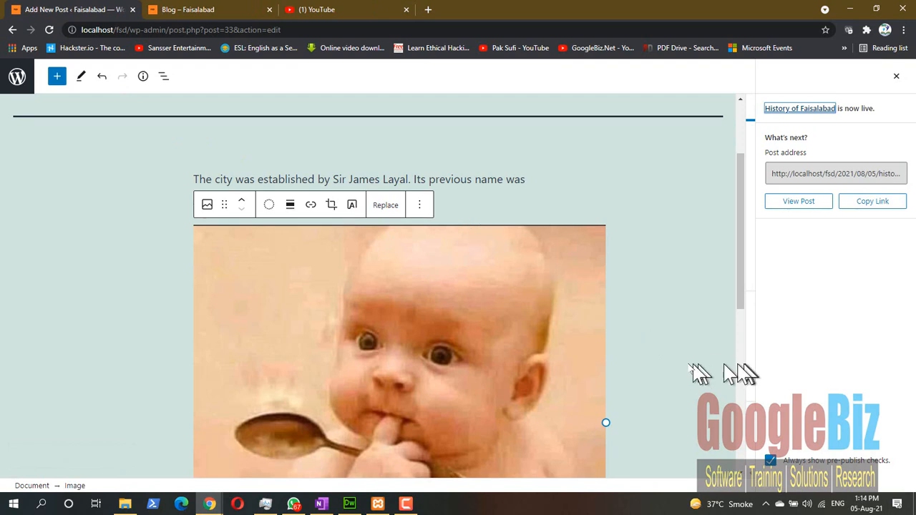
scroll(679, 373, "down", 3)
scroll(680, 374, "down", 3)
scroll(679, 374, "up", 8)
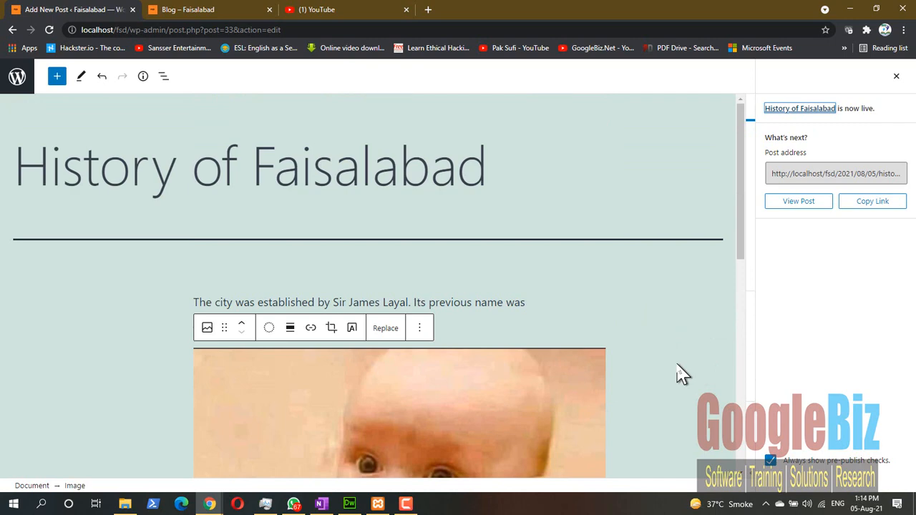
scroll(680, 374, "down", 8)
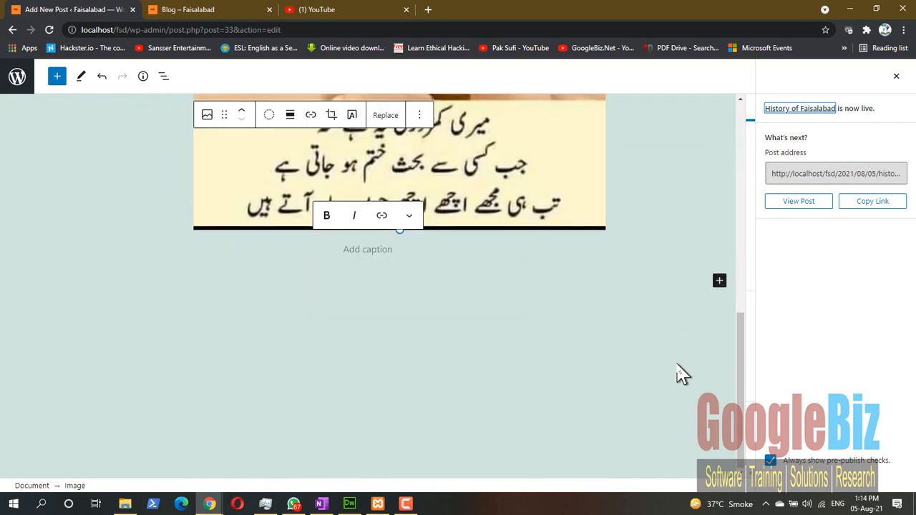
scroll(680, 373, "up", 8)
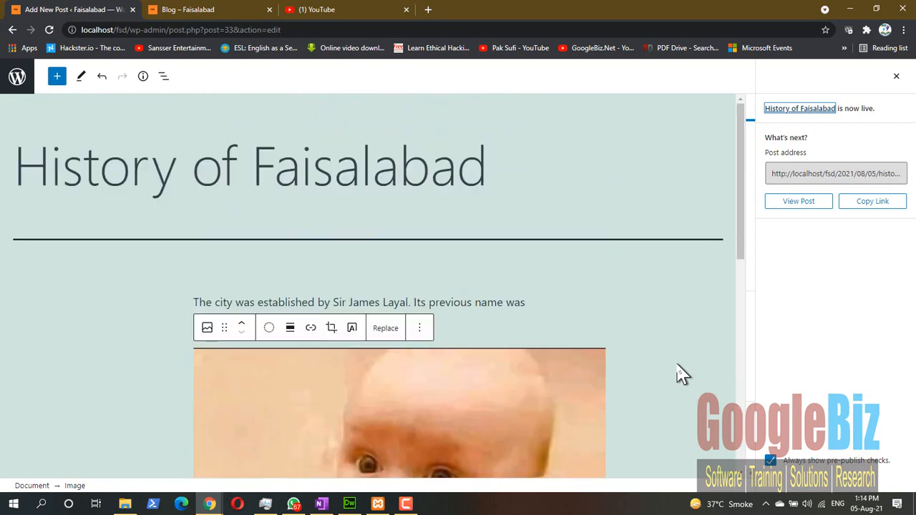
View the published post from the editor and look through its page down to the comment form.
left_click(793, 204)
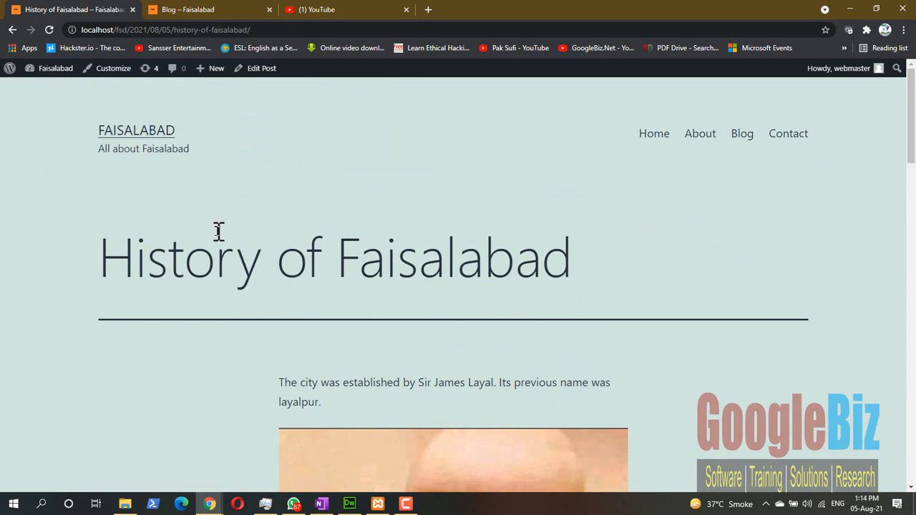
scroll(218, 230, "down", 10)
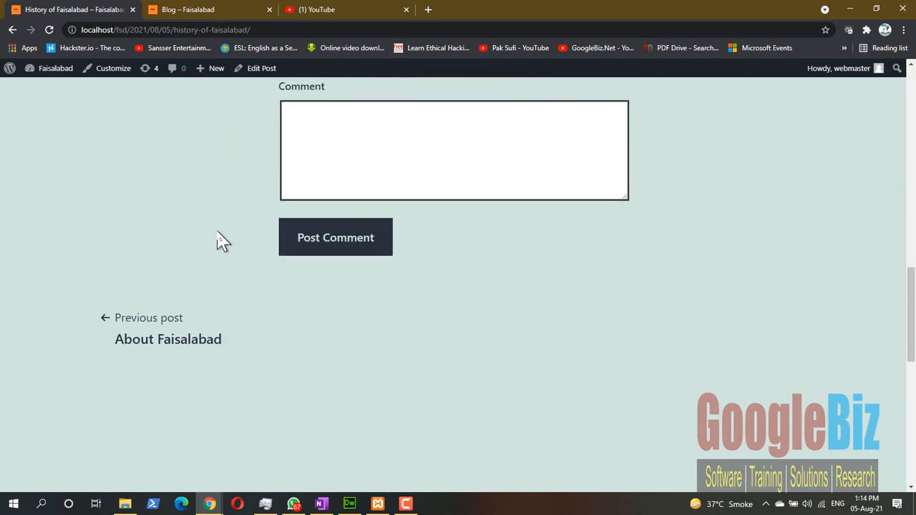
scroll(219, 236, "up", 4)
scroll(218, 240, "up", 8)
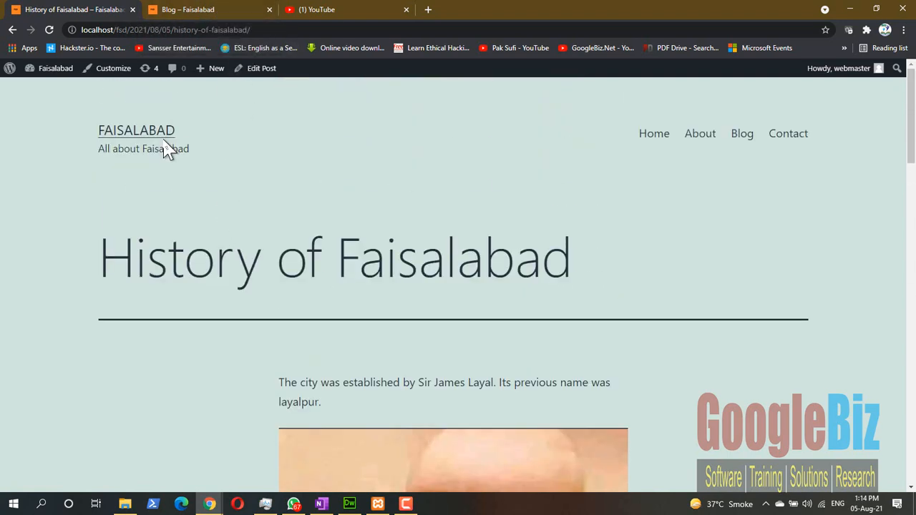
Open "History of Faisalabad" from the Blog page, look through the full post, and return to the first browser tab.
left_click(196, 11)
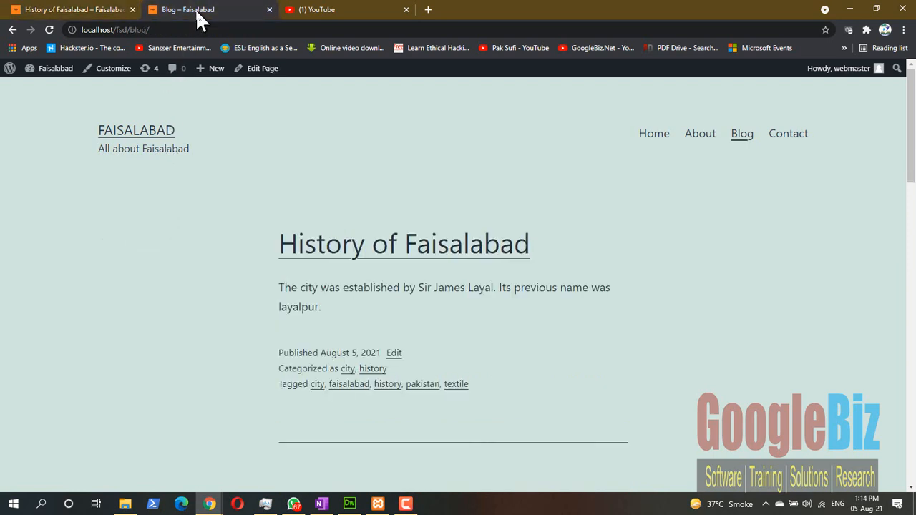
left_click(350, 252)
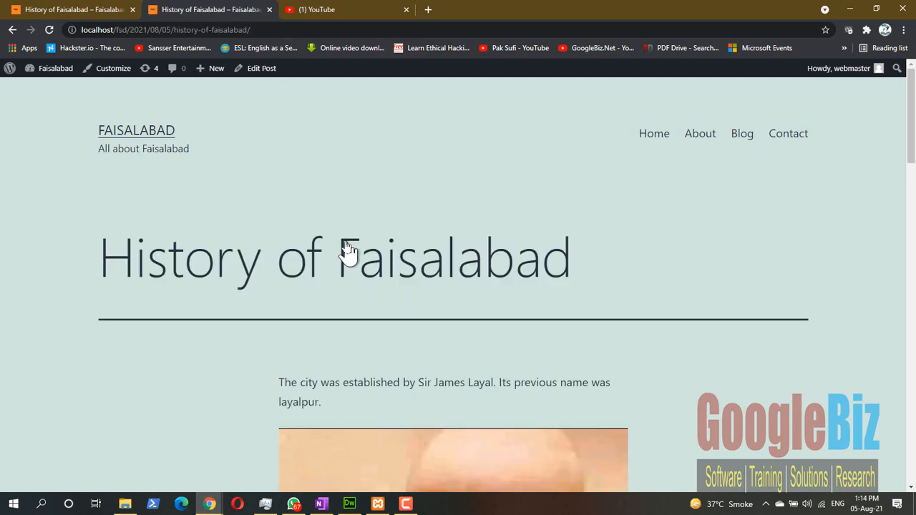
scroll(346, 247, "down", 15)
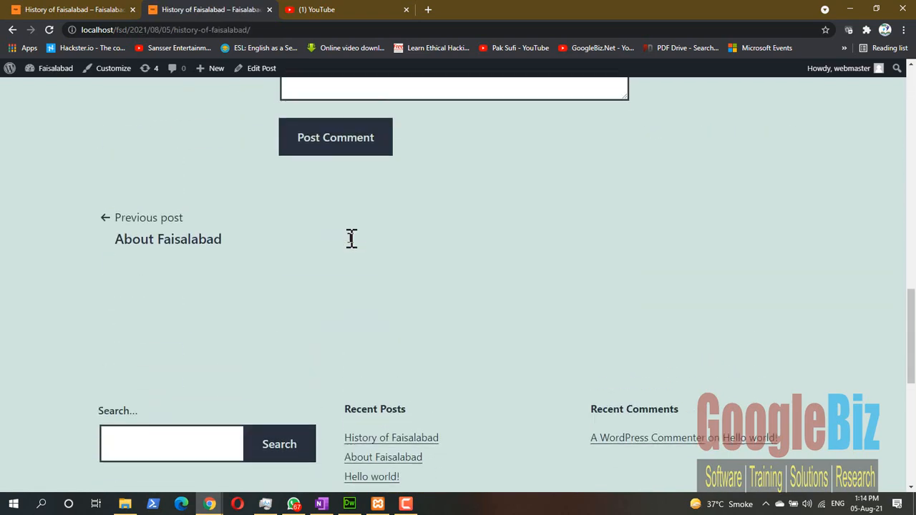
scroll(351, 238, "up", 15)
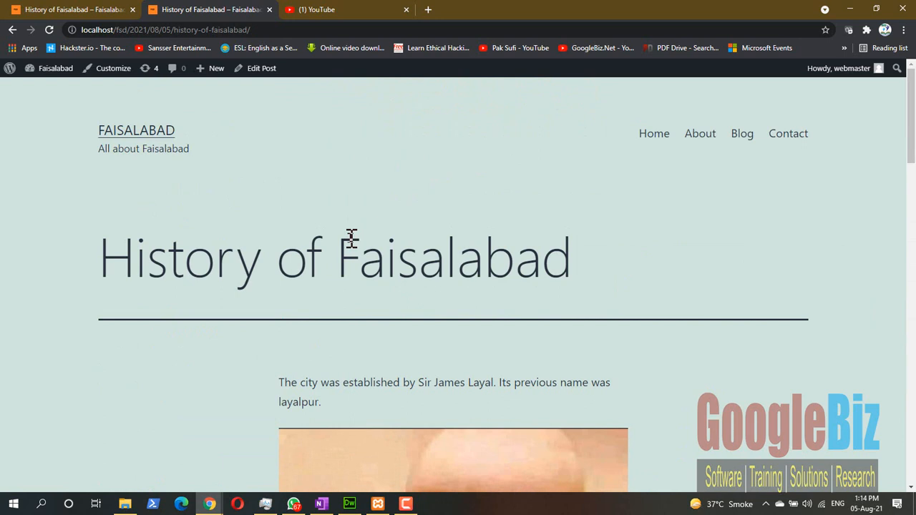
left_click(82, 8)
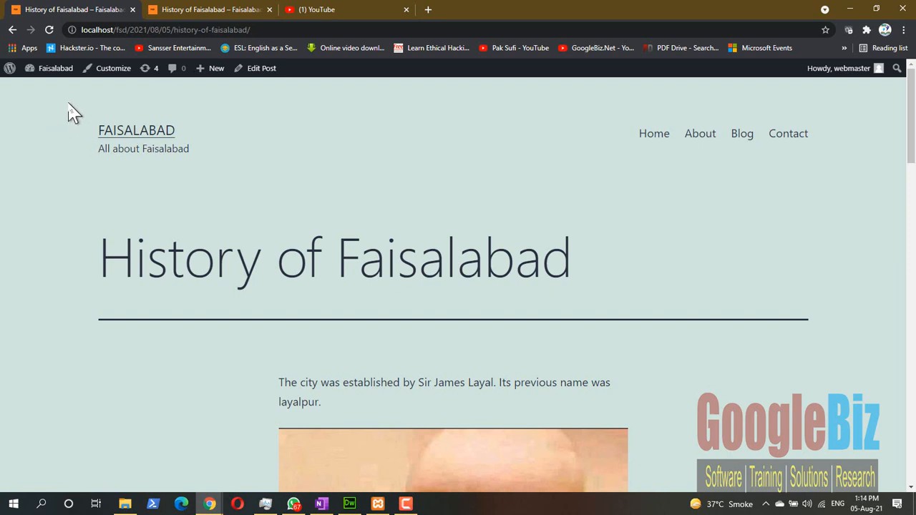
Return to the editor of the "History of Faisalabad" post and look through its content down to the end of the image.
left_click(12, 30)
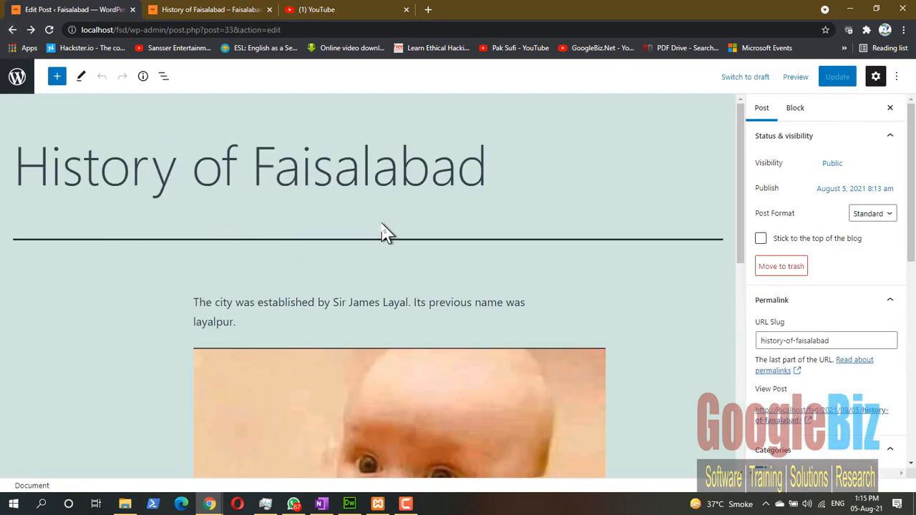
scroll(383, 233, "down", 8)
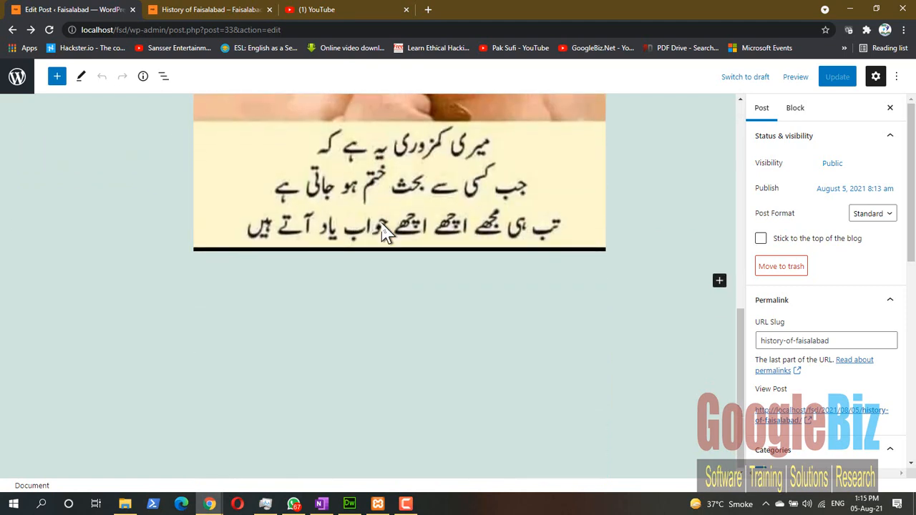
scroll(383, 232, "up", 8)
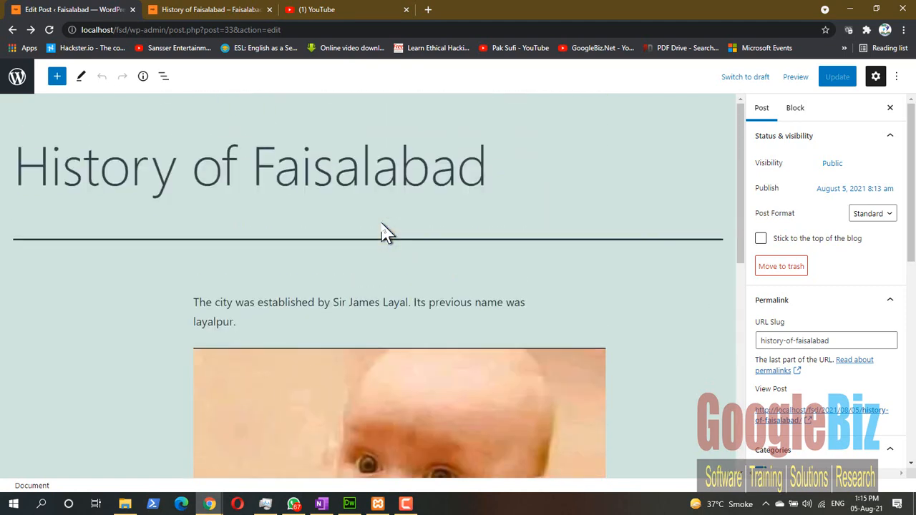
Open the list of all posts and check the categories and tags of "History of Faisalabad".
left_click(20, 80)
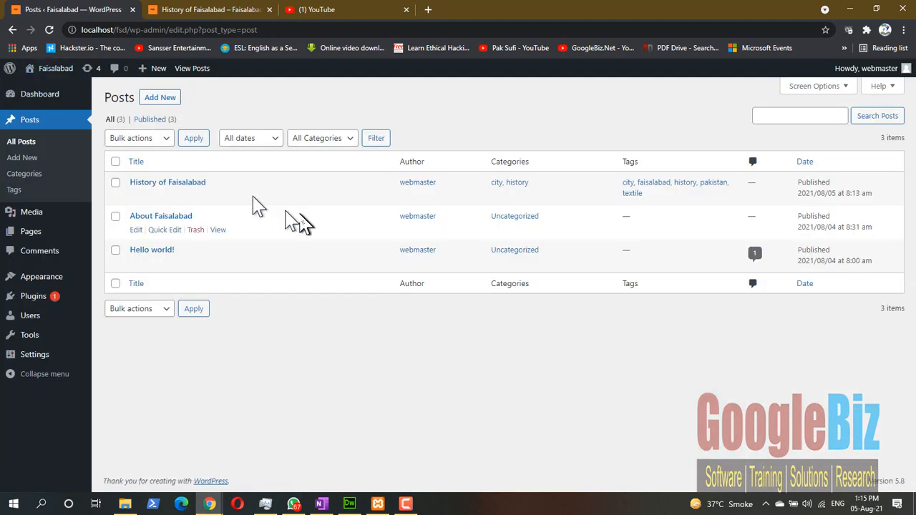
left_click(206, 183)
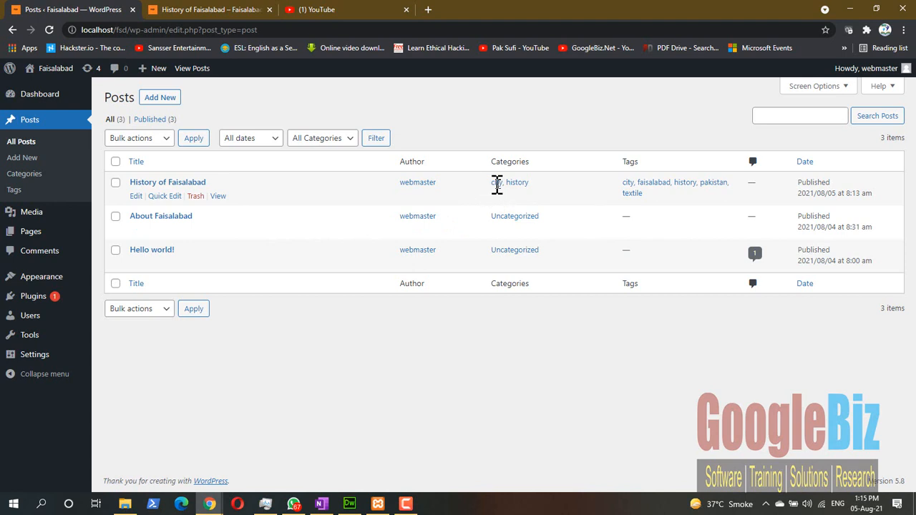
left_click_drag(494, 184, 541, 194)
left_click(669, 202)
Add a new post with the title "Faisalabad Transport".
left_click(154, 101)
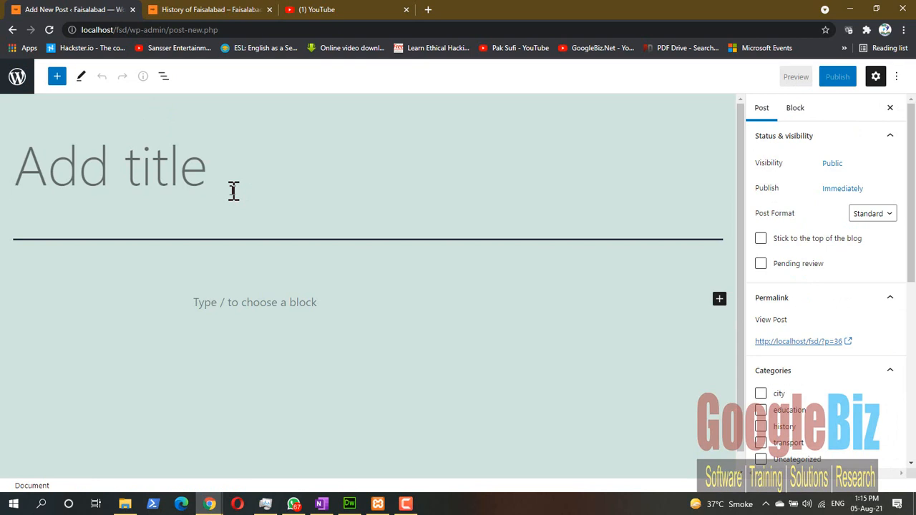
type("Transport")
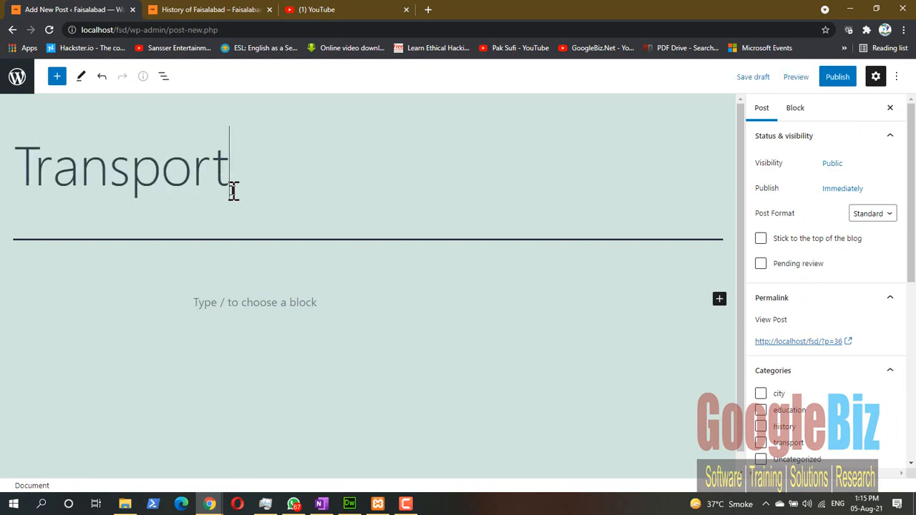
key("Home")
type("Faisalabad")
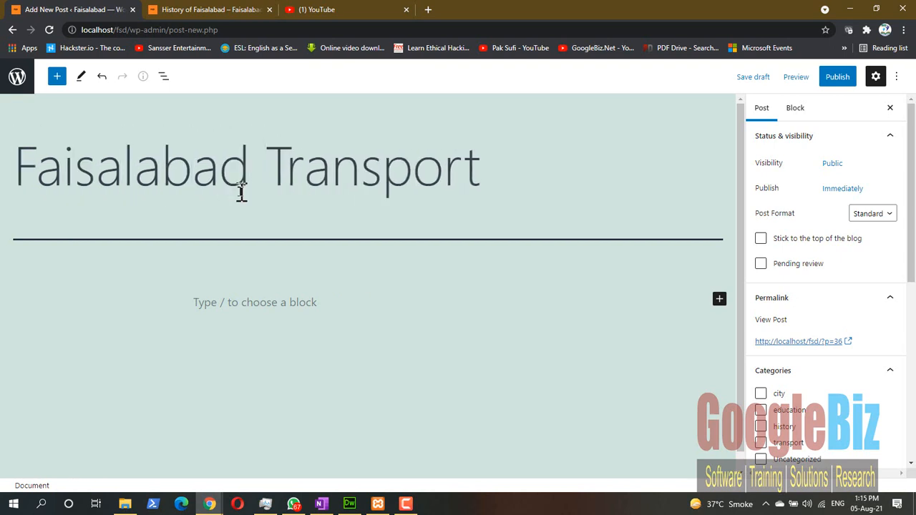
Write the body paragraph "City has Railways, Airport, Bus Stations and private / public transport" and start an empty block below it.
left_click(293, 303)
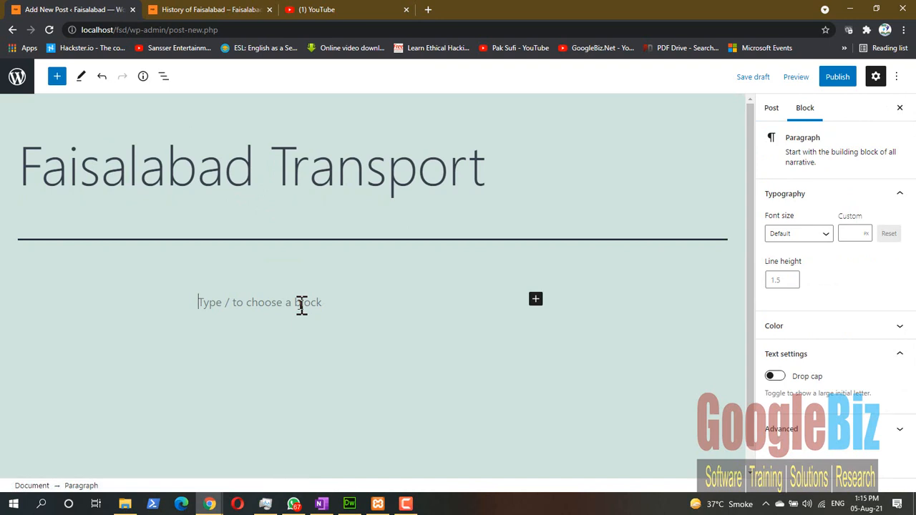
type("City has")
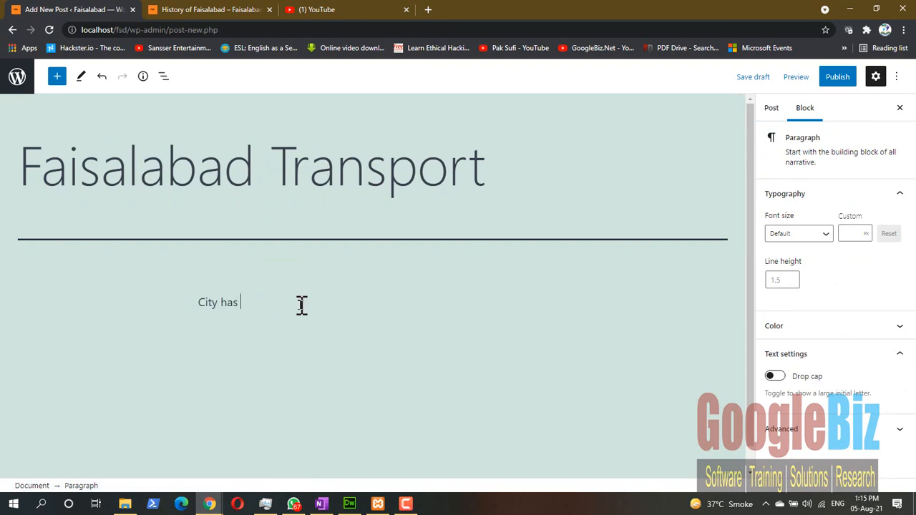
type(" Railways, Airport, Bus Sta")
type("tions and private / p")
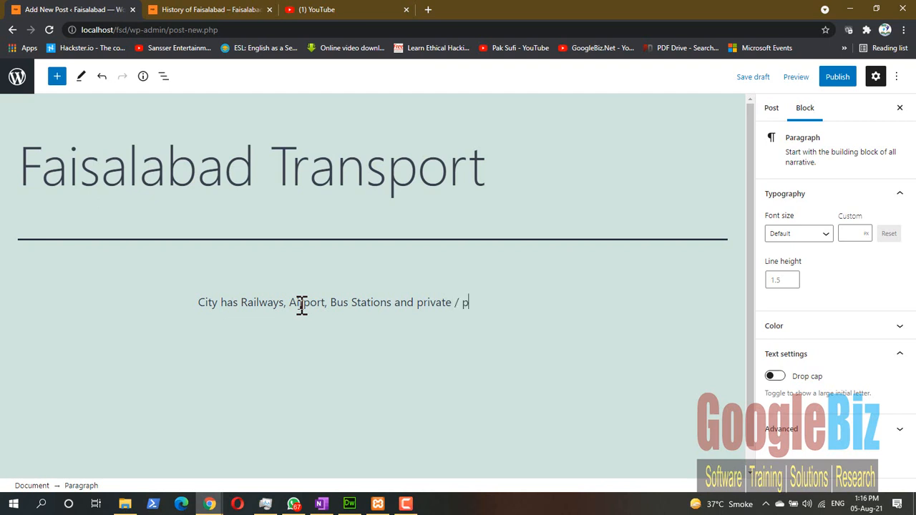
type("ublic transport")
key("Return")
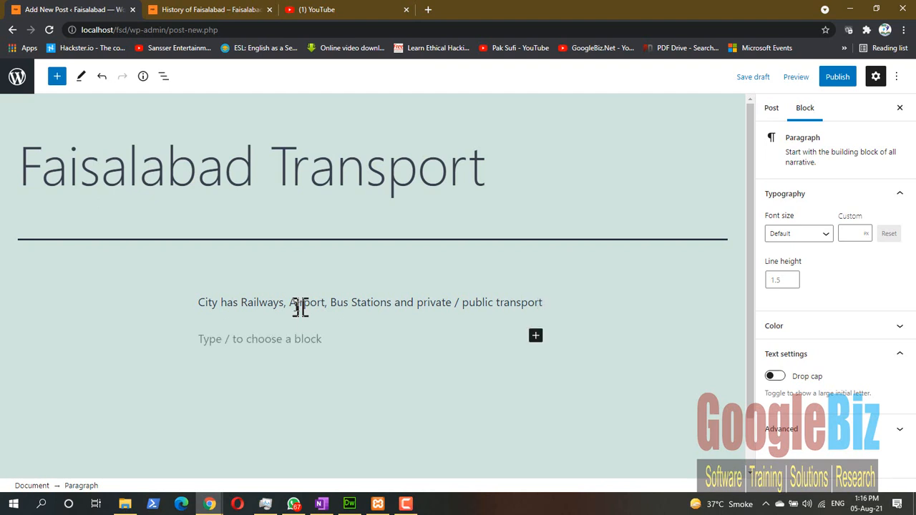
Search the available blocks for "map" and clear the search.
left_click(536, 335)
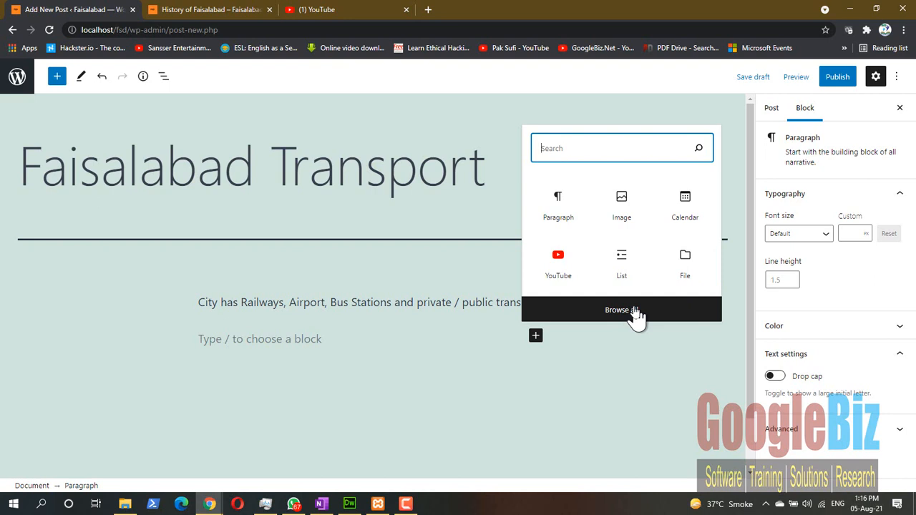
type("map")
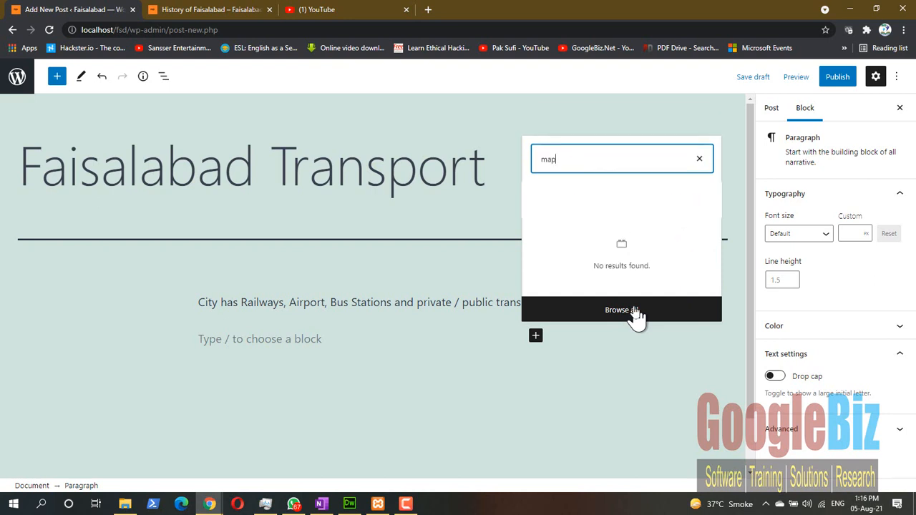
key("BackSpace")
key("BackSpace")
key("BackSpace")
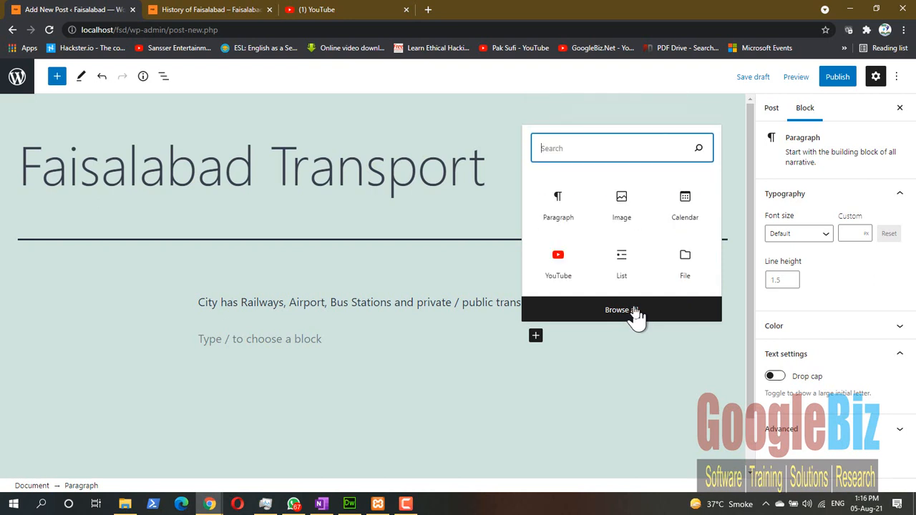
Insert an Image block below the paragraph from the full block list and upload "1 internet minute.jpg" from Downloads into it.
left_click(619, 310)
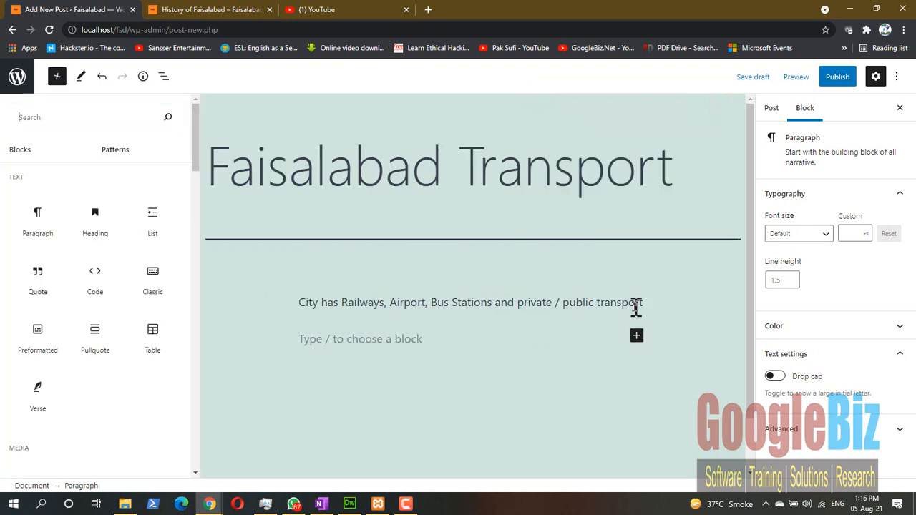
scroll(104, 343, "down", 5)
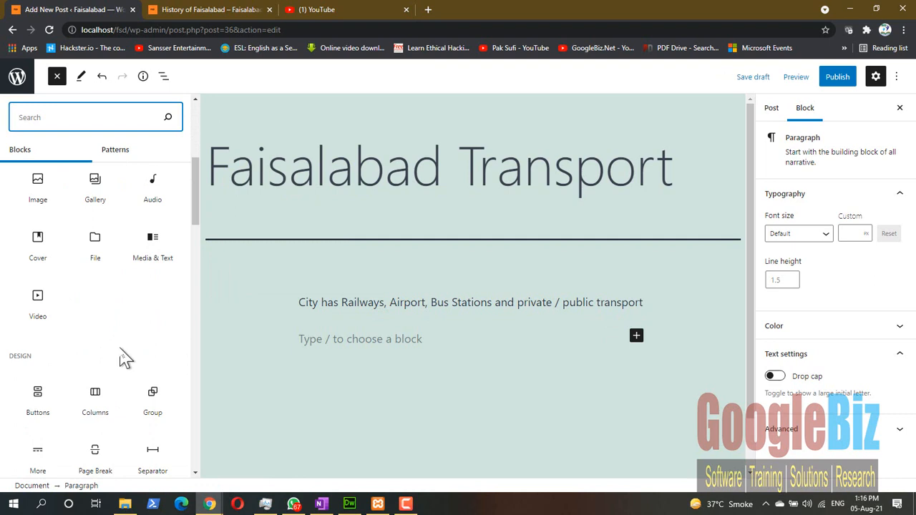
left_click(36, 185)
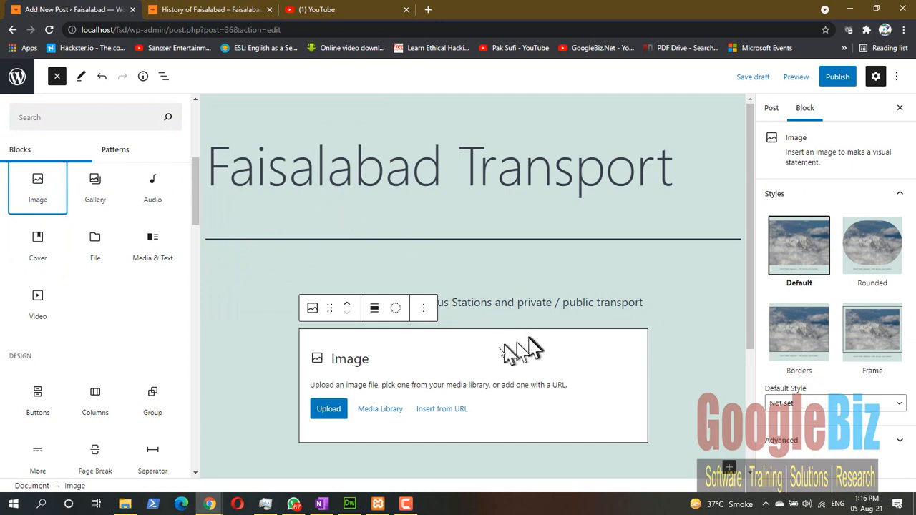
left_click(334, 411)
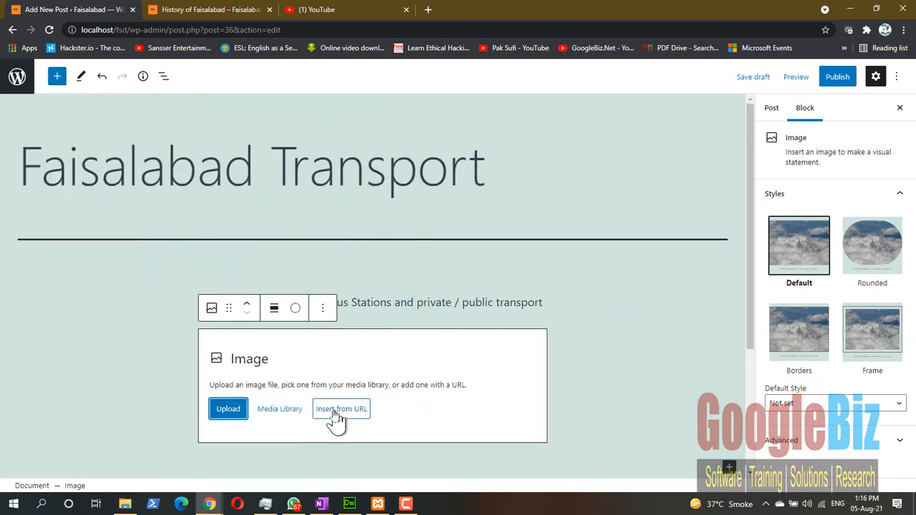
left_click(228, 422)
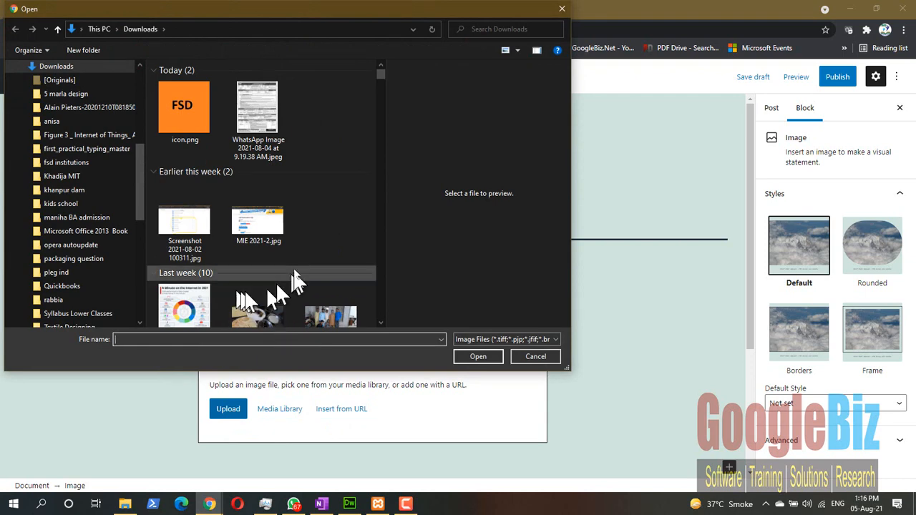
scroll(295, 279, "down", 3)
left_click(185, 118)
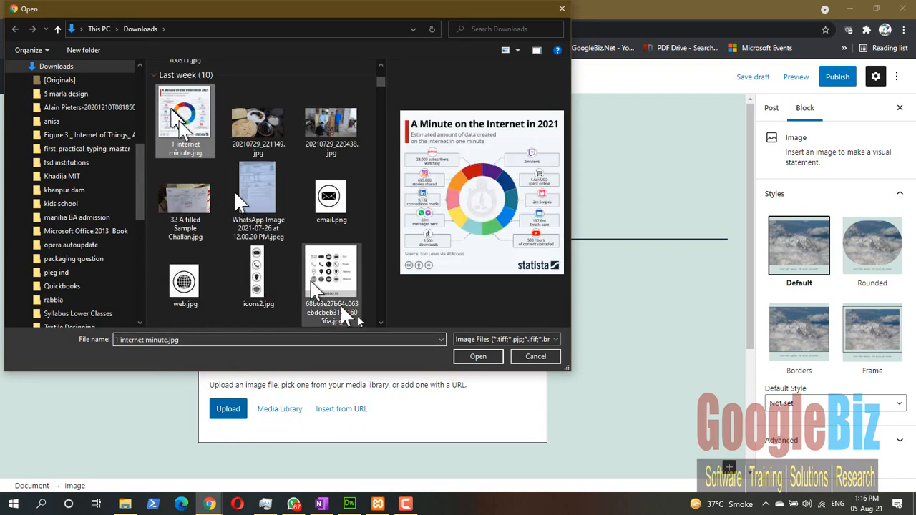
left_click(478, 356)
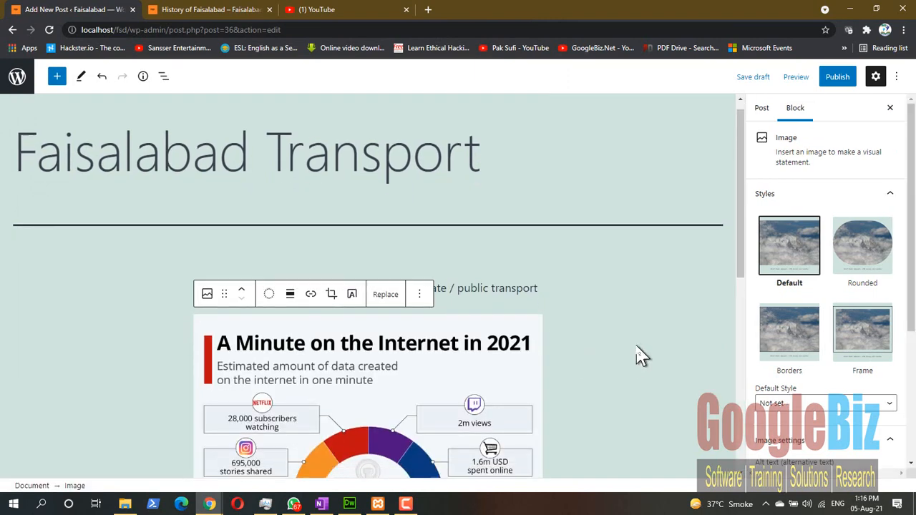
Look through the image block's settings, from styles, alt text and dimensions to the expanded Advanced options.
scroll(641, 356, "up", 6)
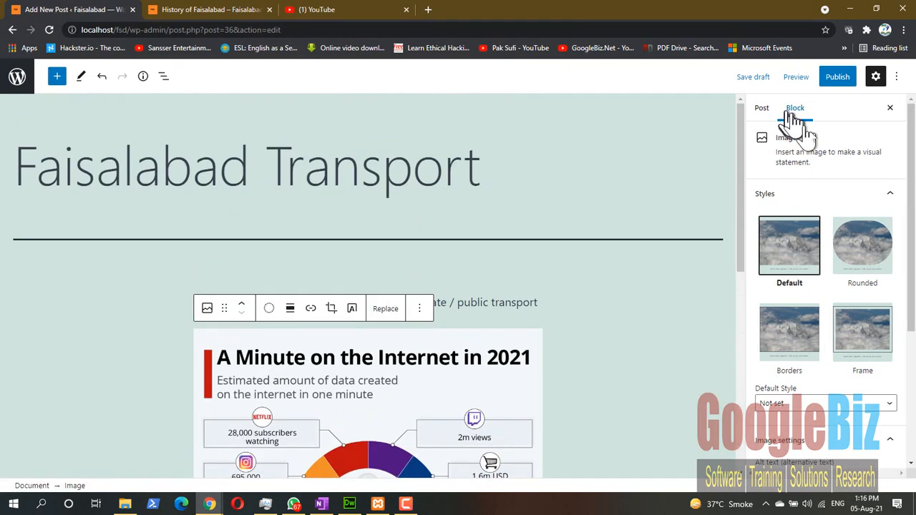
scroll(880, 215, "down", 3)
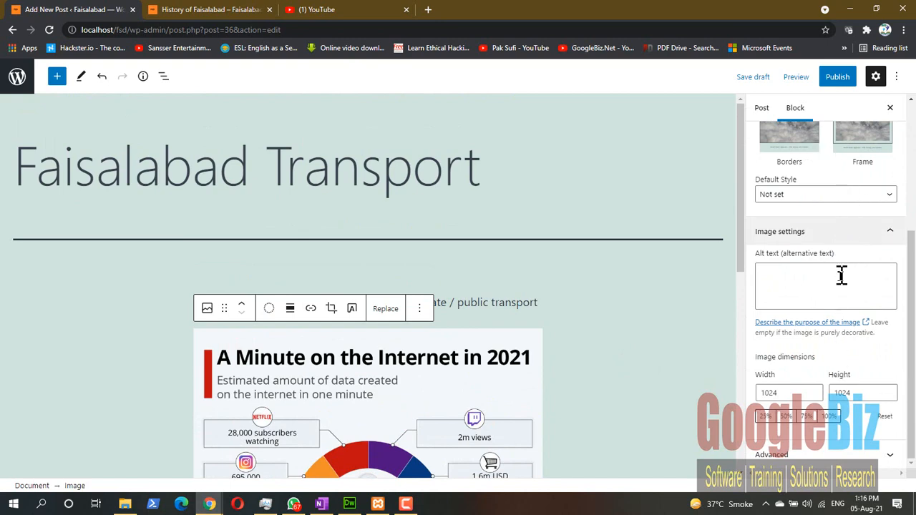
scroll(823, 272, "up", 3)
scroll(821, 273, "down", 3)
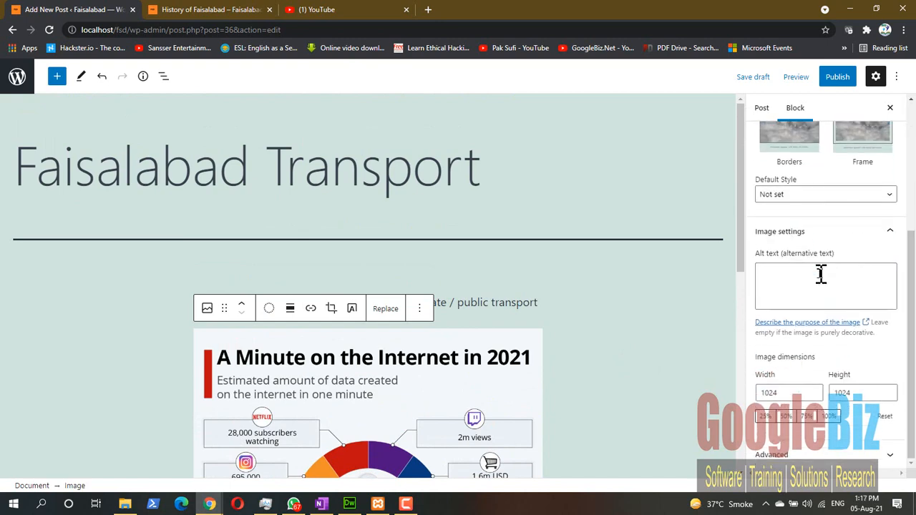
scroll(820, 274, "up", 3)
scroll(821, 274, "down", 3)
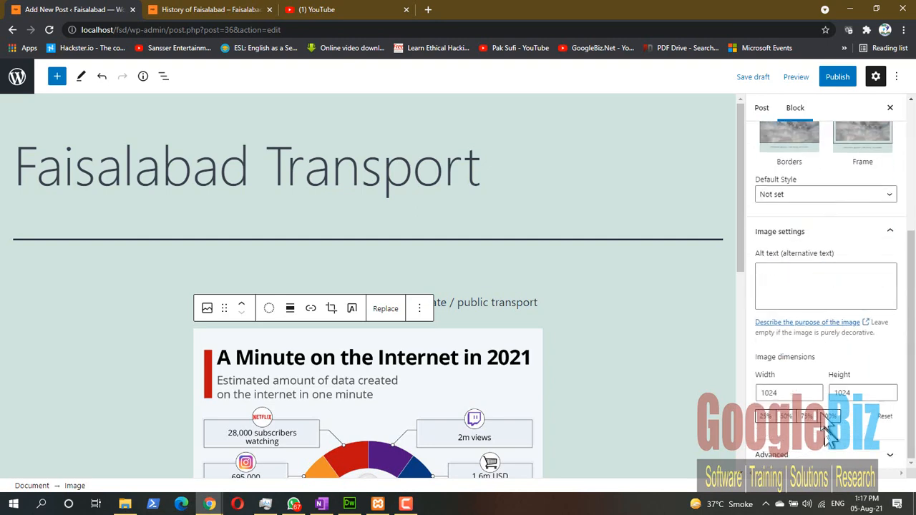
left_click(830, 455)
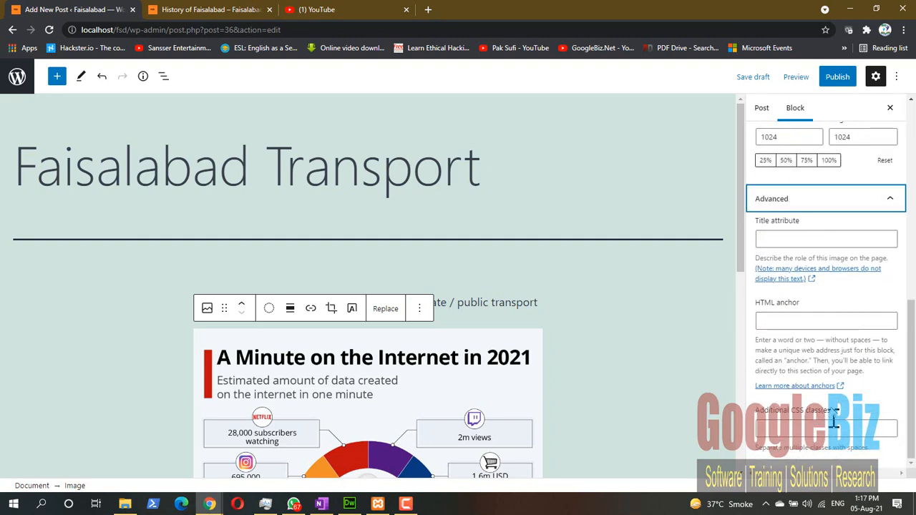
Assign the post to the categories "city" and "transport" in the post settings.
left_click(763, 109)
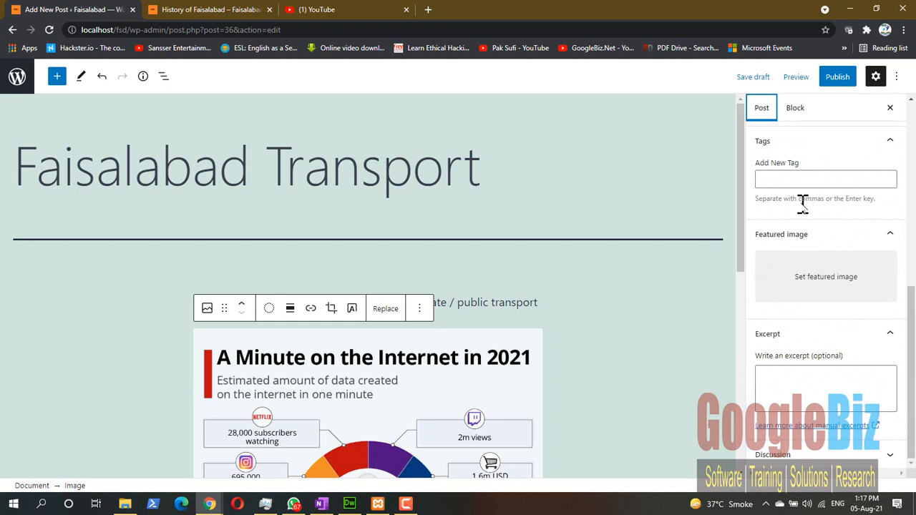
scroll(817, 232, "up", 4)
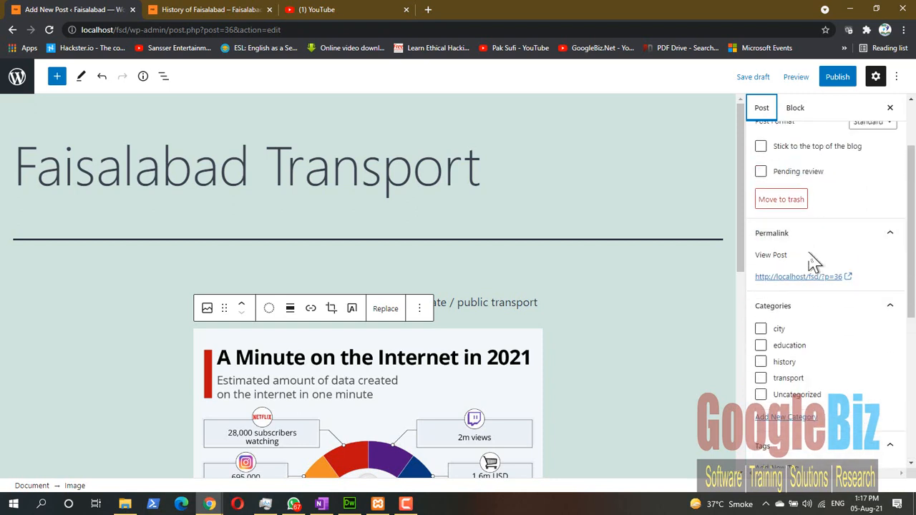
left_click(759, 331)
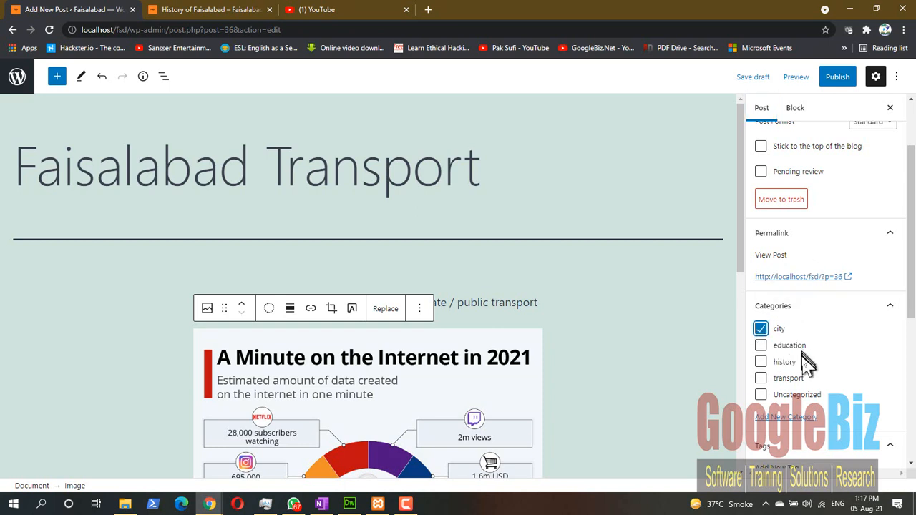
left_click(761, 378)
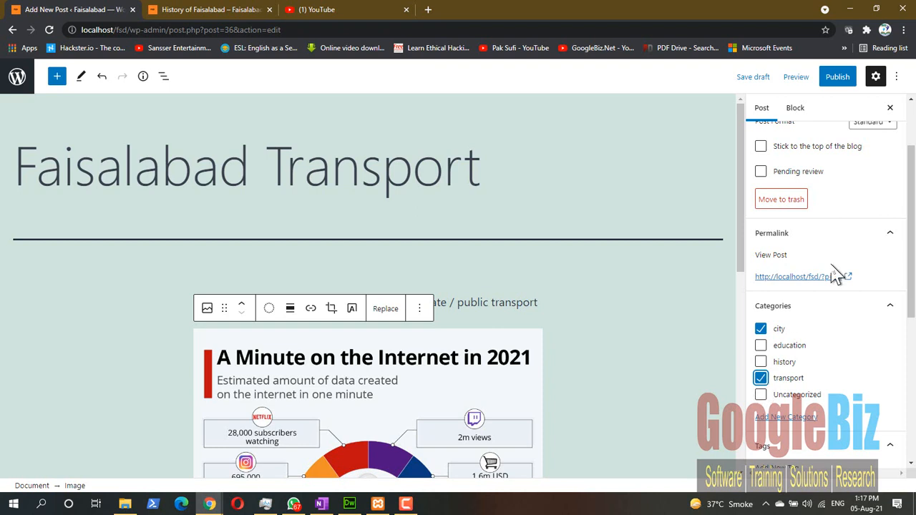
Set the baby picture with Urdu text from the media library as the post's featured image.
scroll(836, 276, "up", 2)
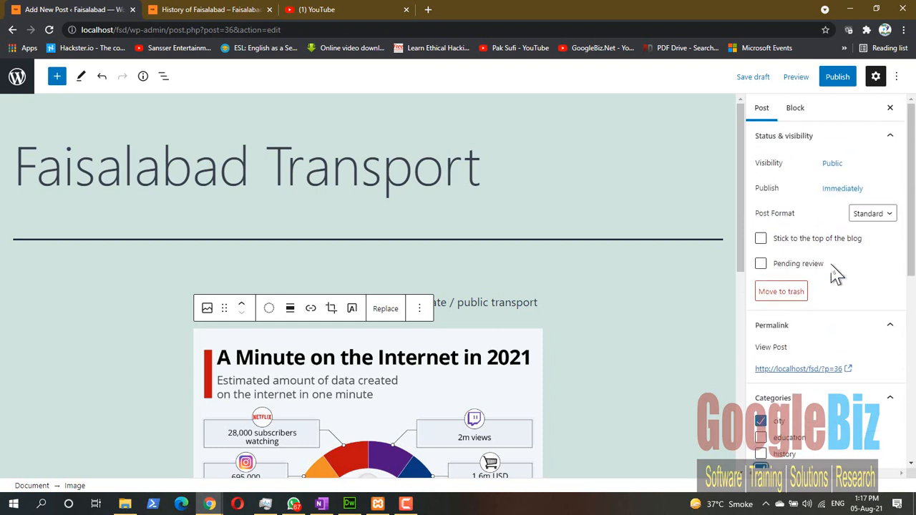
scroll(836, 276, "down", 5)
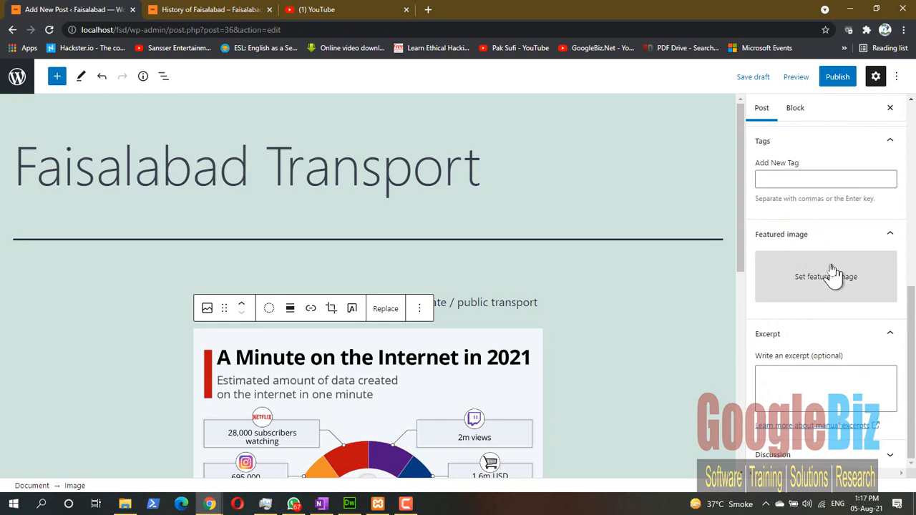
left_click(820, 286)
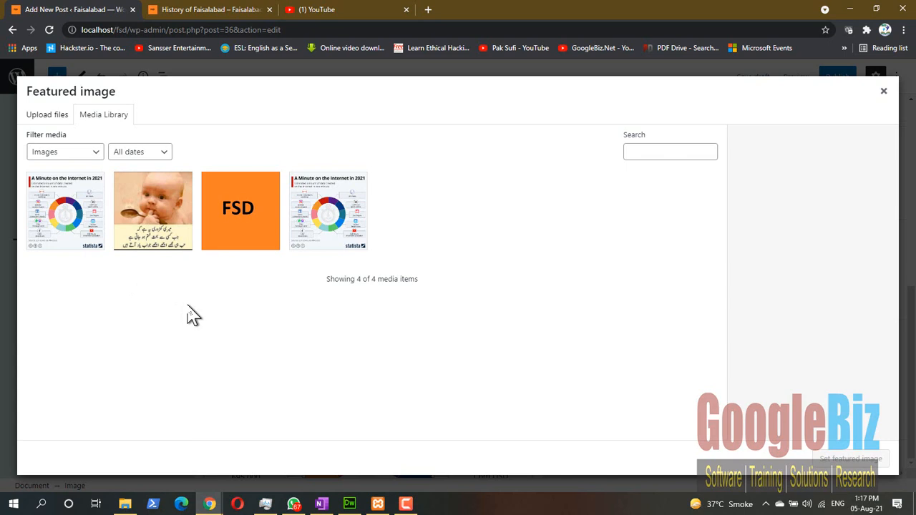
left_click(169, 211)
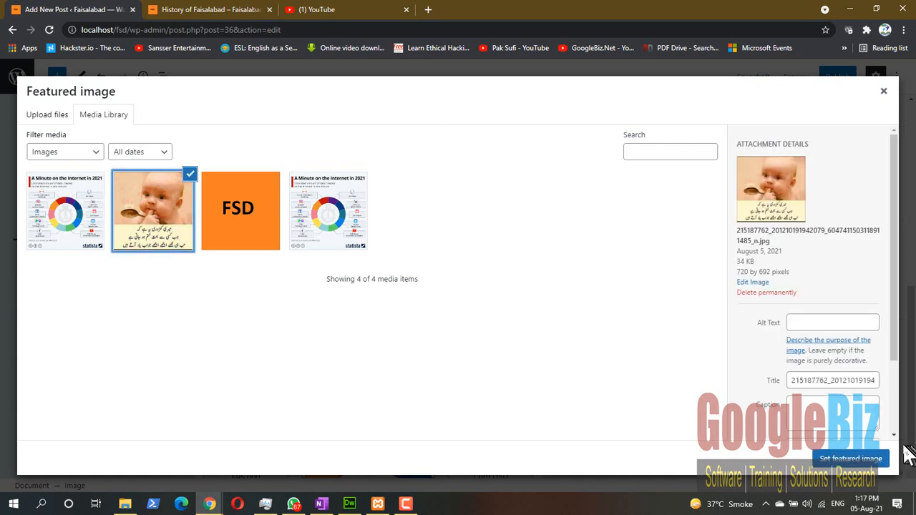
left_click(868, 457)
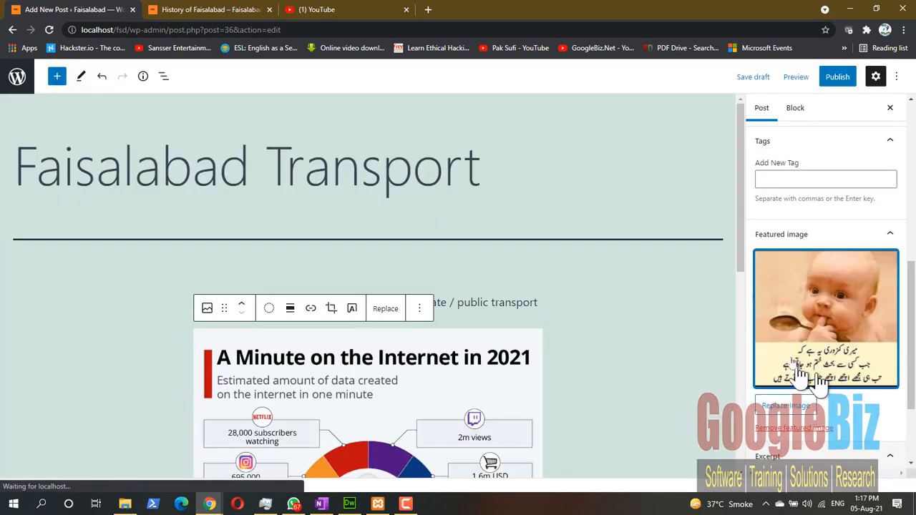
Check through the post settings and publish the "Faisalabad Transport" post.
scroll(768, 313, "down", 2)
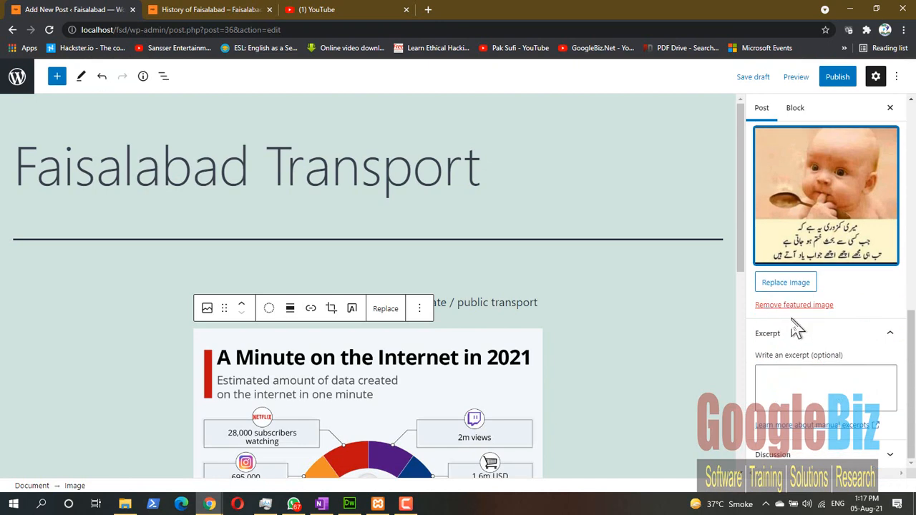
scroll(810, 388, "up", 5)
scroll(812, 399, "up", 4)
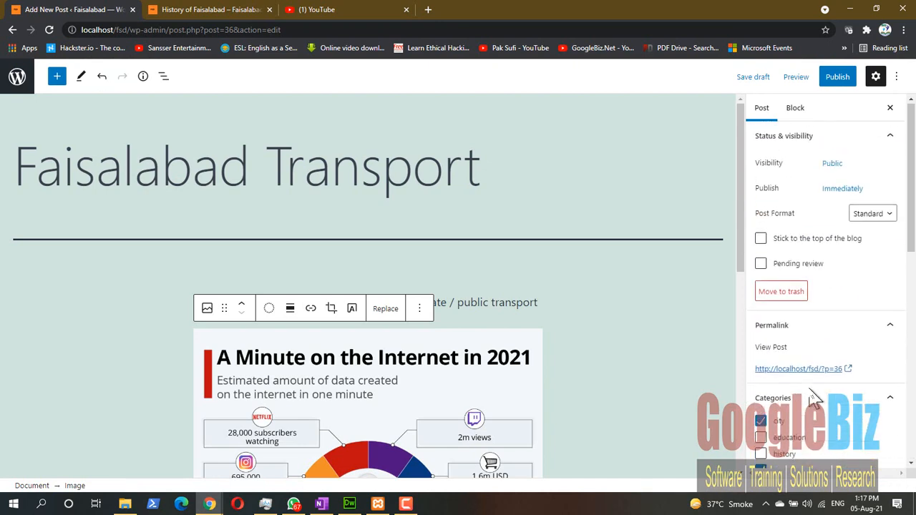
scroll(814, 398, "down", 2)
scroll(816, 397, "up", 2)
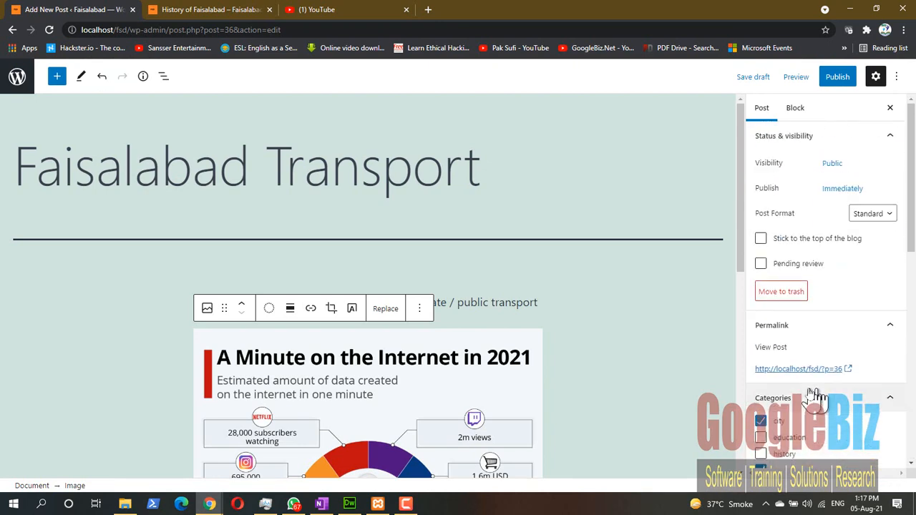
left_click(836, 78)
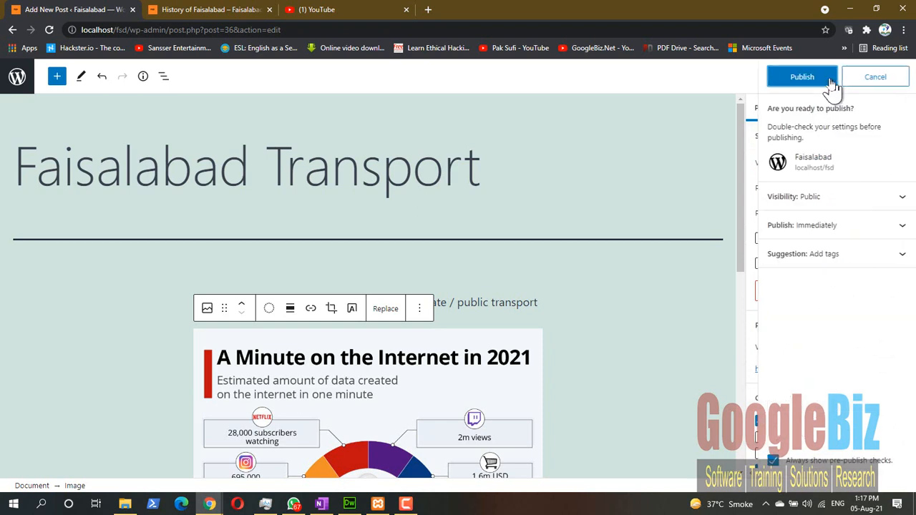
left_click(801, 83)
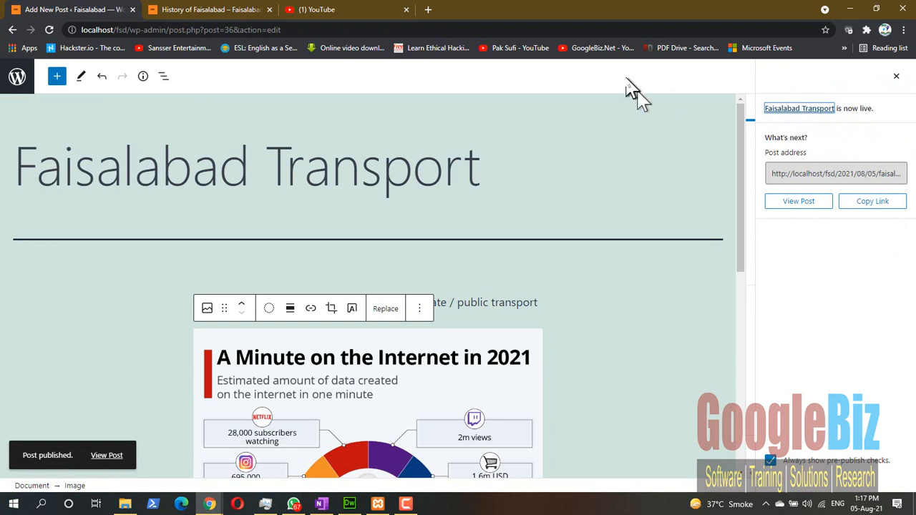
Open the site's Blog page and examine the "Faisalabad Transport" entry, including its featured image, text and categories.
left_click(193, 10)
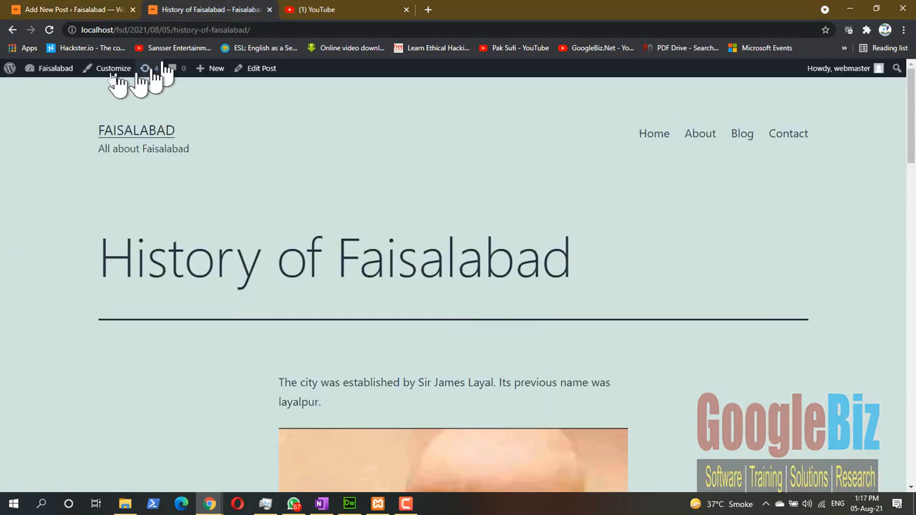
left_click(48, 30)
left_click(743, 142)
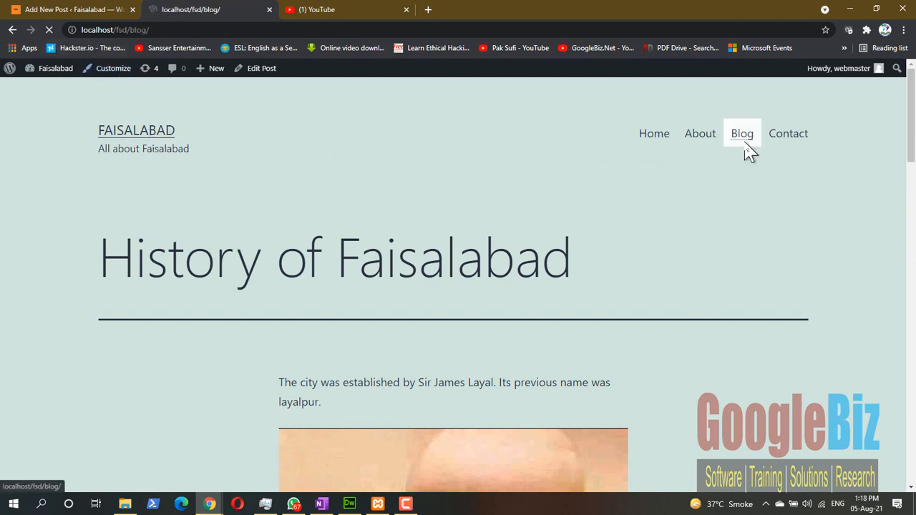
scroll(341, 246, "down", 10)
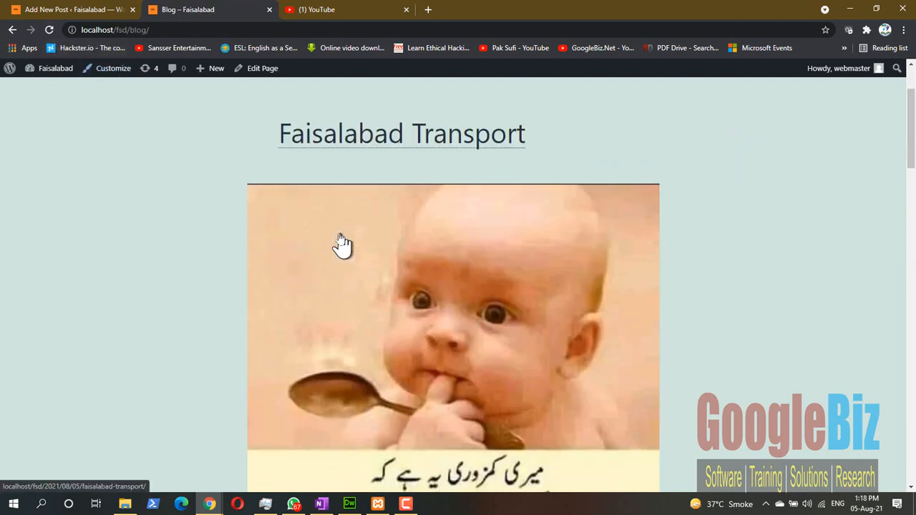
scroll(341, 244, "up", 10)
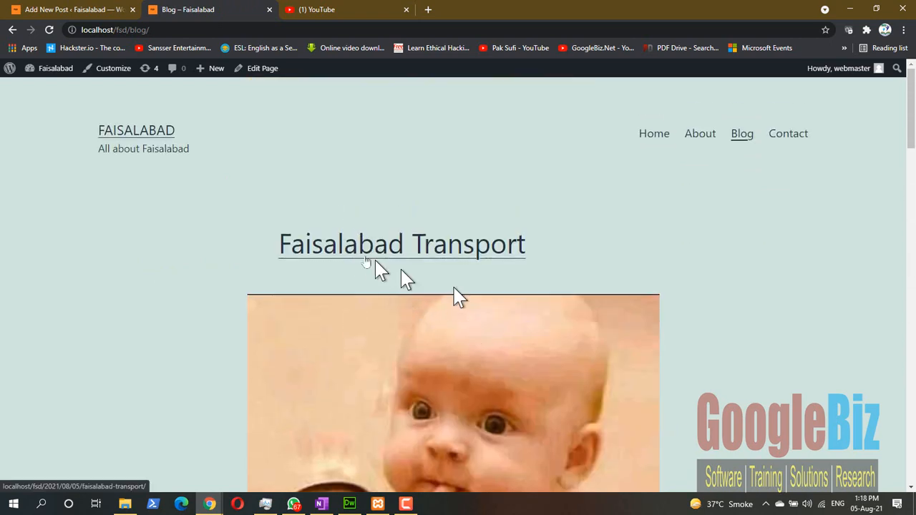
scroll(206, 250, "down", 2)
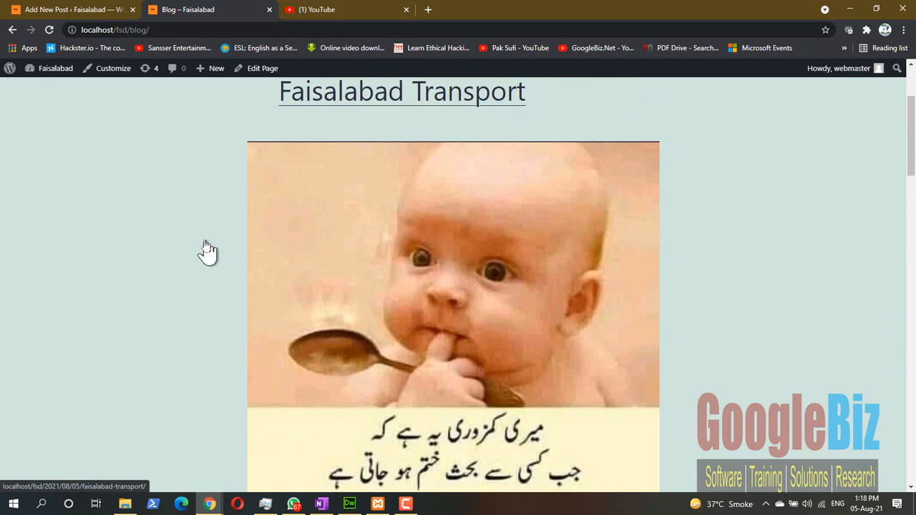
scroll(207, 249, "down", 7)
scroll(207, 250, "up", 4)
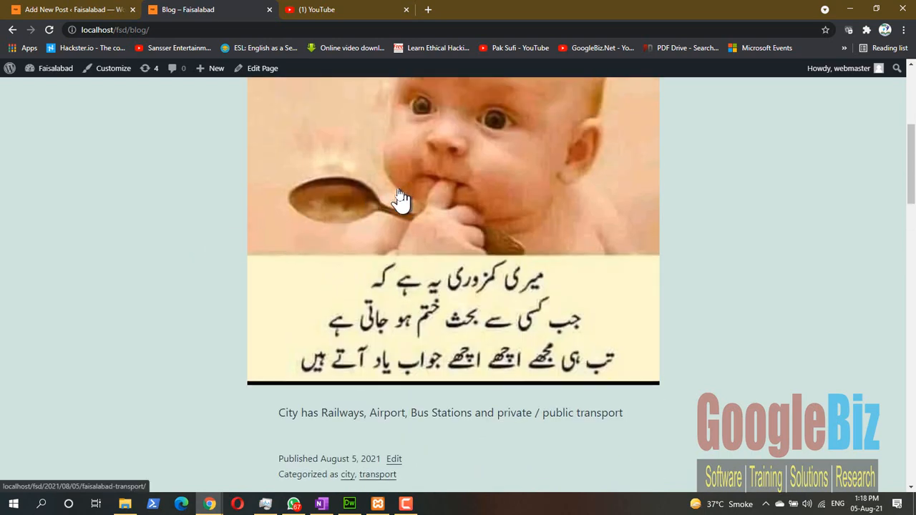
scroll(395, 198, "up", 2)
Open the "Faisalabad Transport" post on the site and examine its title, featured image, paragraph and inserted picture.
left_click(369, 99)
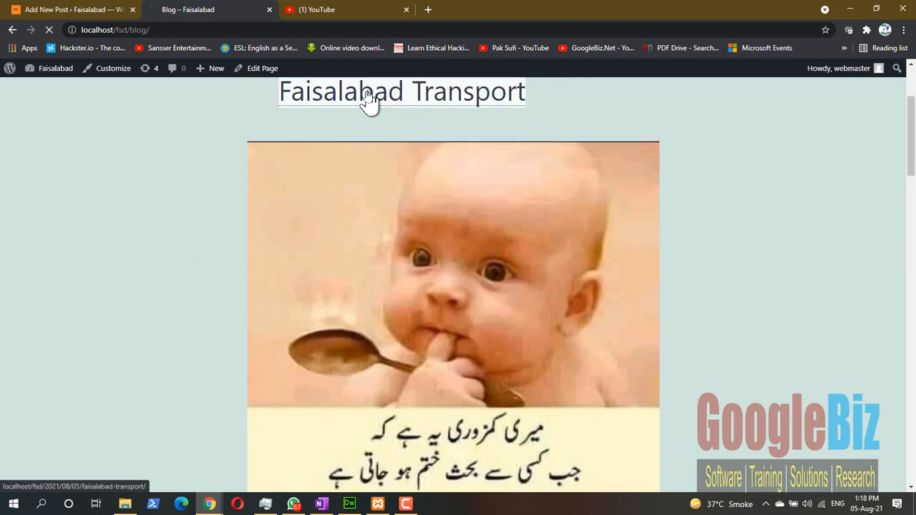
scroll(385, 238, "down", 8)
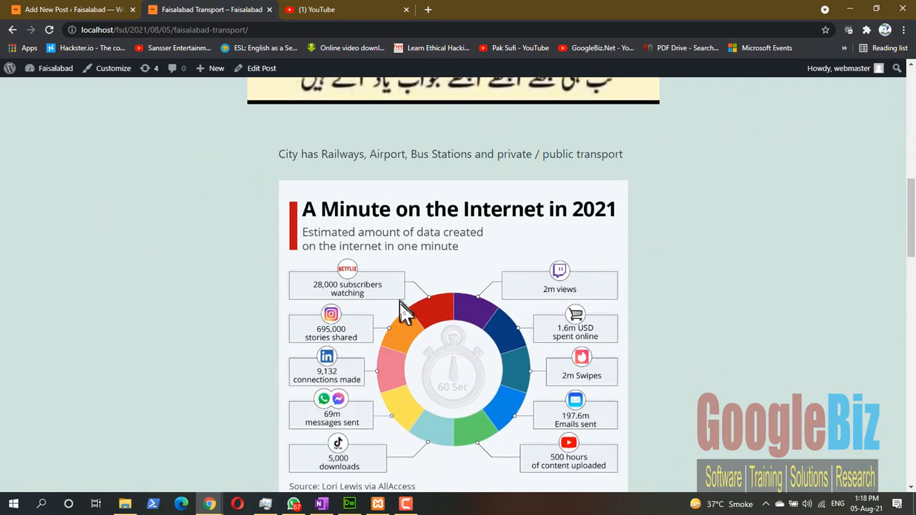
scroll(409, 313, "up", 4)
scroll(460, 240, "up", 4)
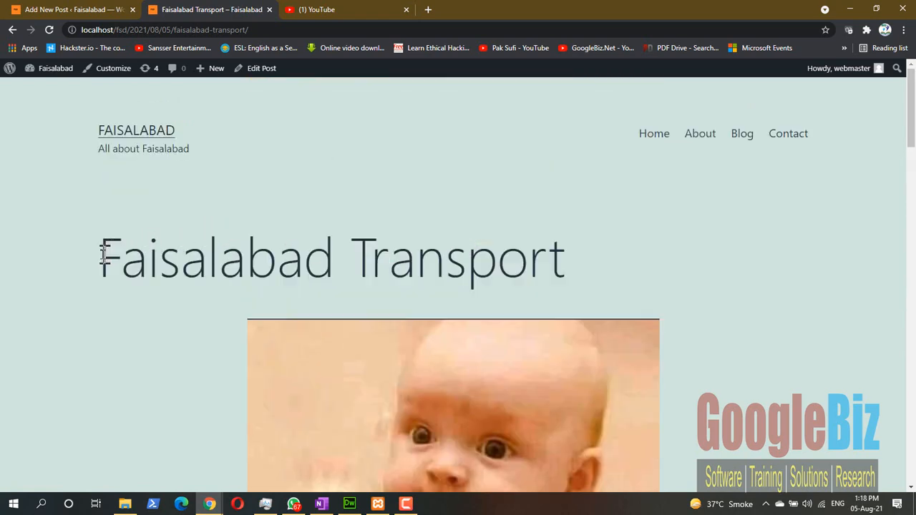
left_click_drag(102, 247, 690, 266)
scroll(708, 266, "down", 4)
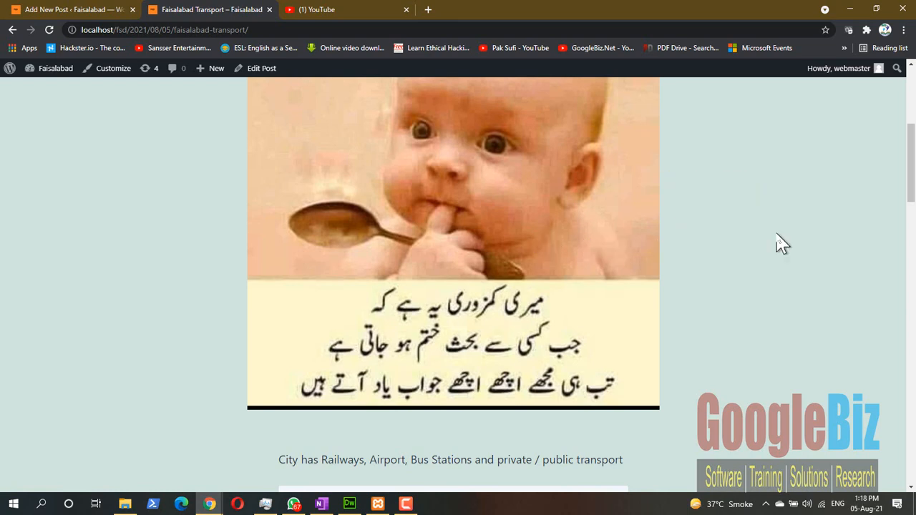
scroll(780, 243, "down", 4)
left_click_drag(348, 288, 672, 295)
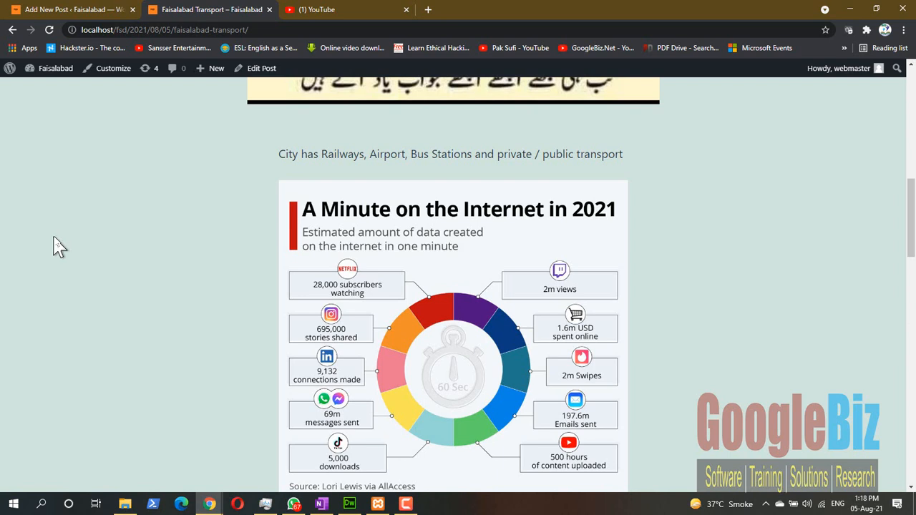
Leave the post editor, bring up the list of all pages and start a new page.
left_click(67, 10)
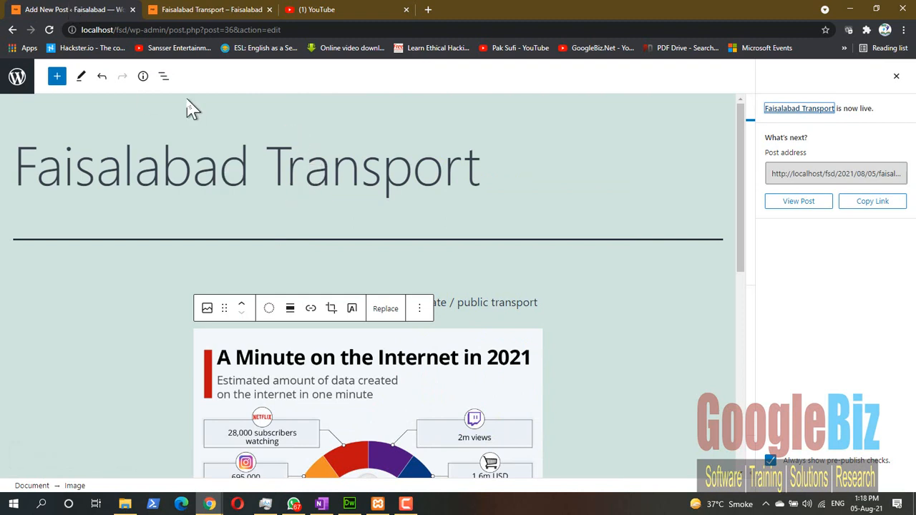
left_click(16, 77)
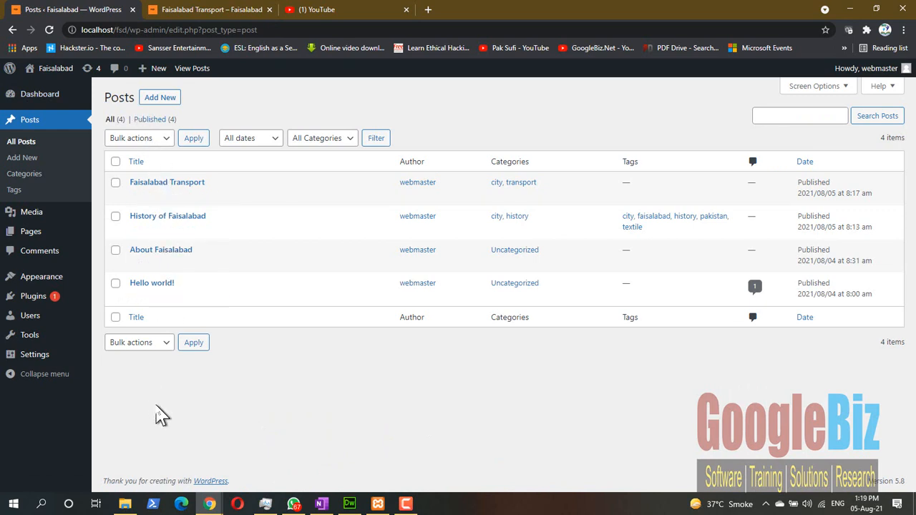
mouse_move(32, 234)
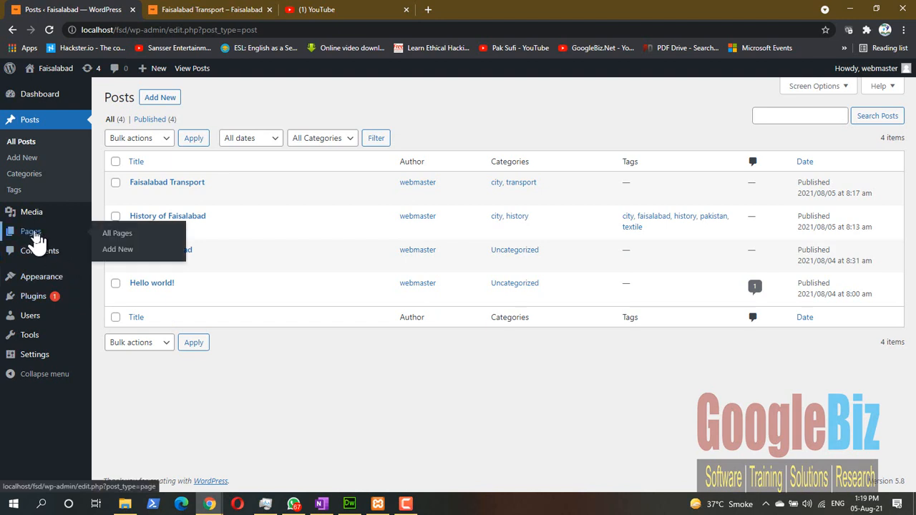
left_click(127, 235)
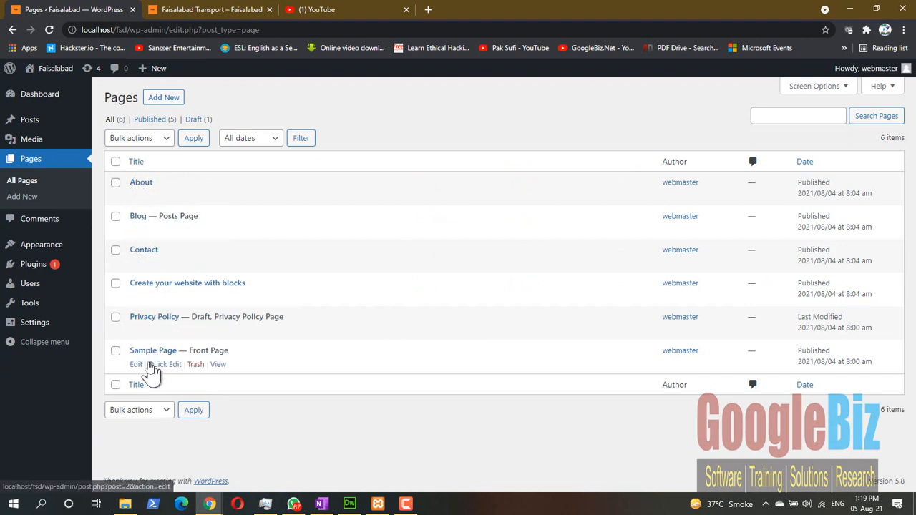
left_click(164, 101)
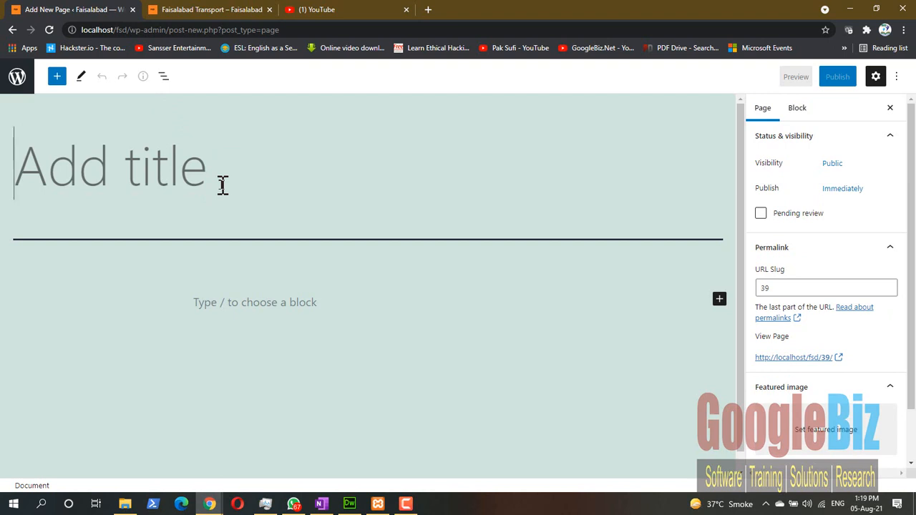
type("F")
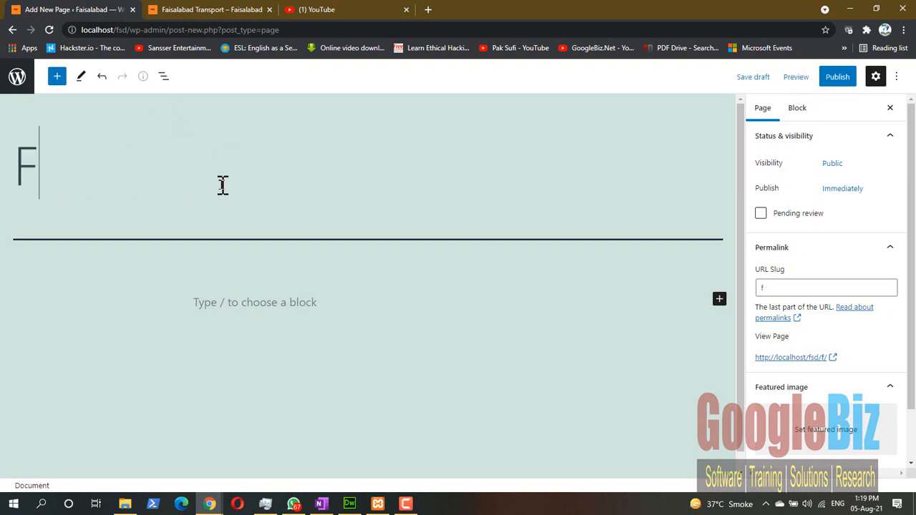
type("aisa")
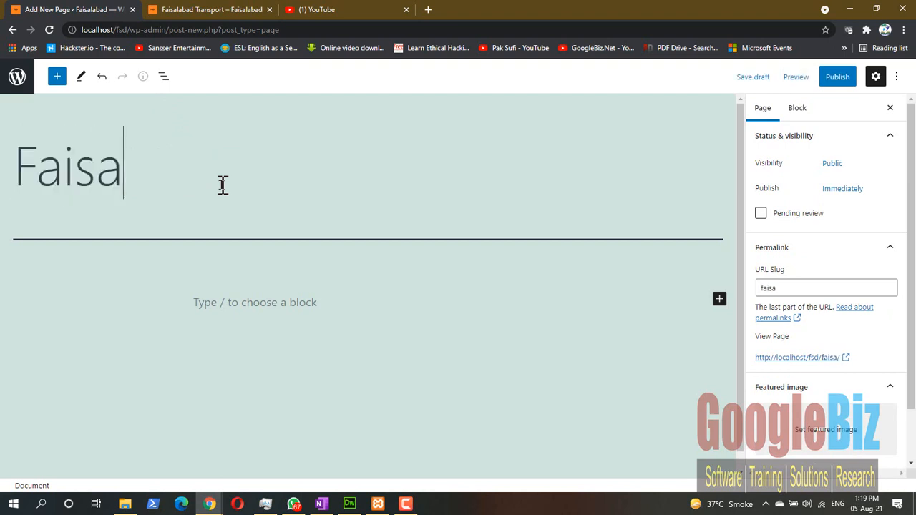
type("labad")
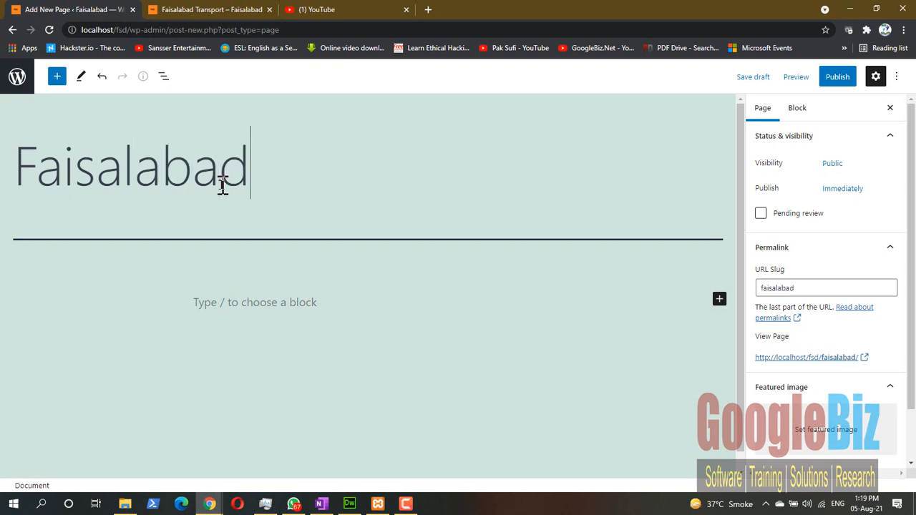
Title the new page "Weather" and enter the paragraph "We have all weathers" as its content.
double_click(223, 184)
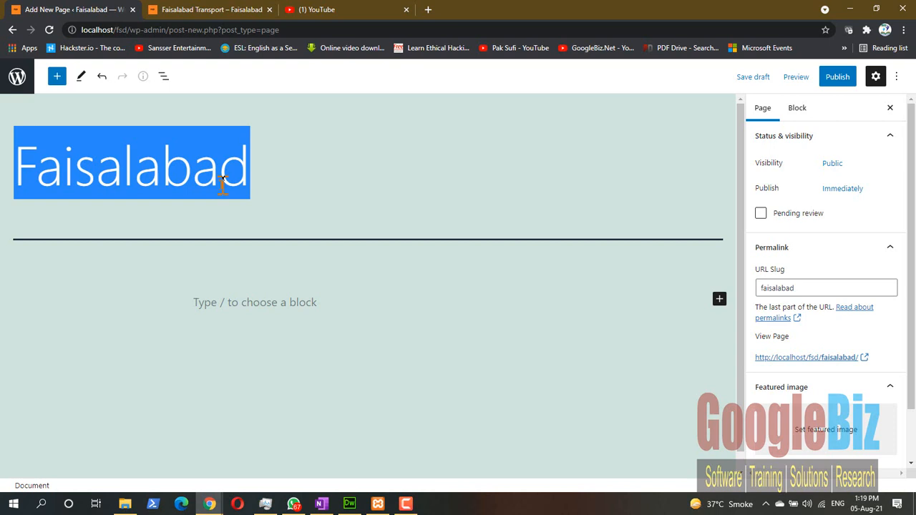
type("Weather")
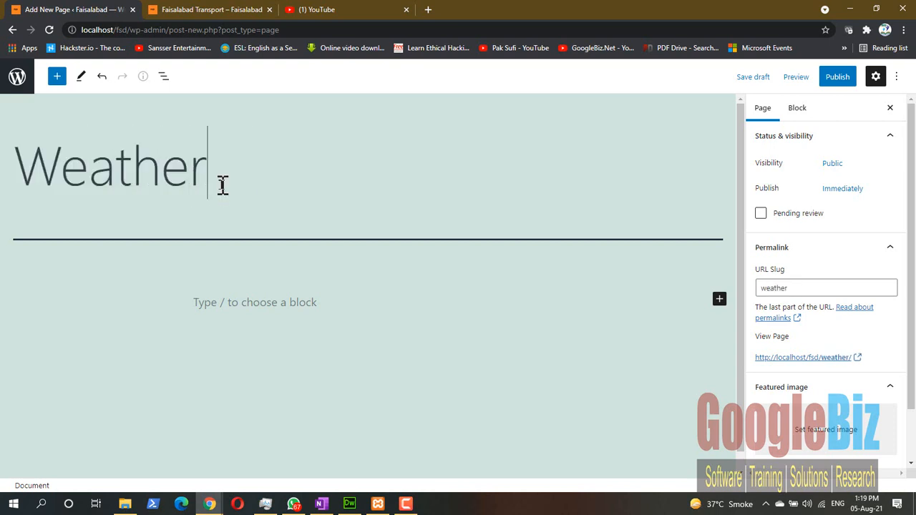
left_click(318, 304)
type("We have all weathers")
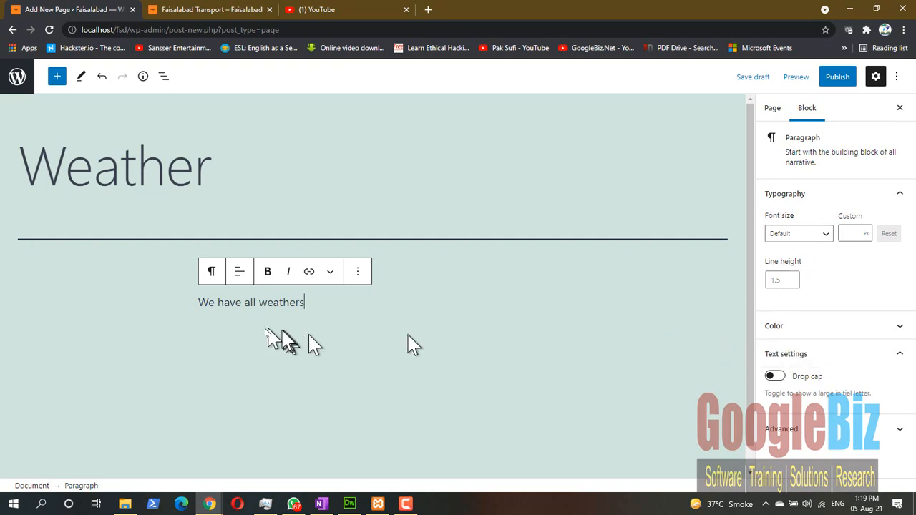
Turn on the drop cap for the "We have all weathers" paragraph, toggling it to compare the effect.
left_click(208, 303)
left_click(777, 377)
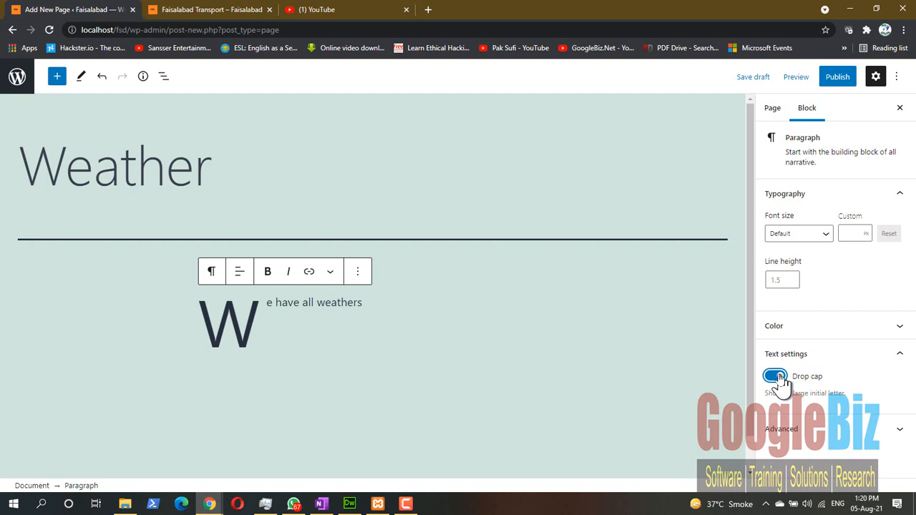
left_click(775, 377)
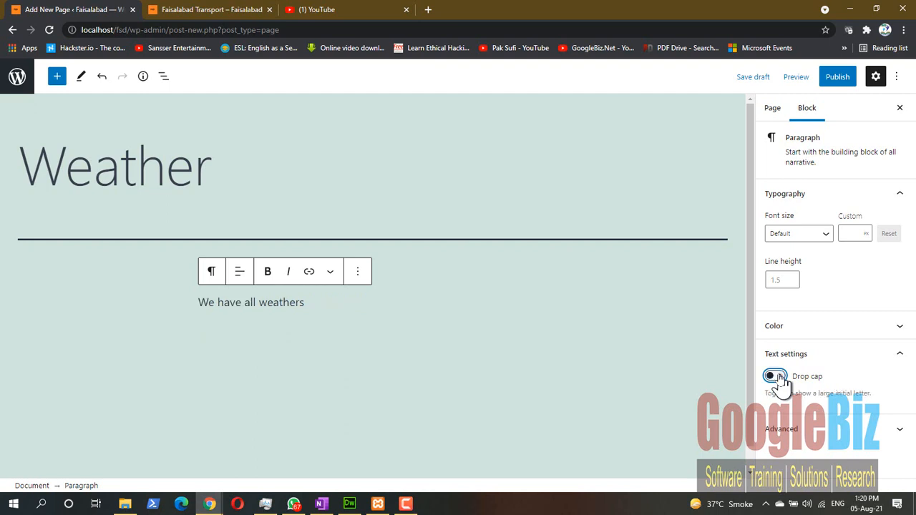
left_click(778, 377)
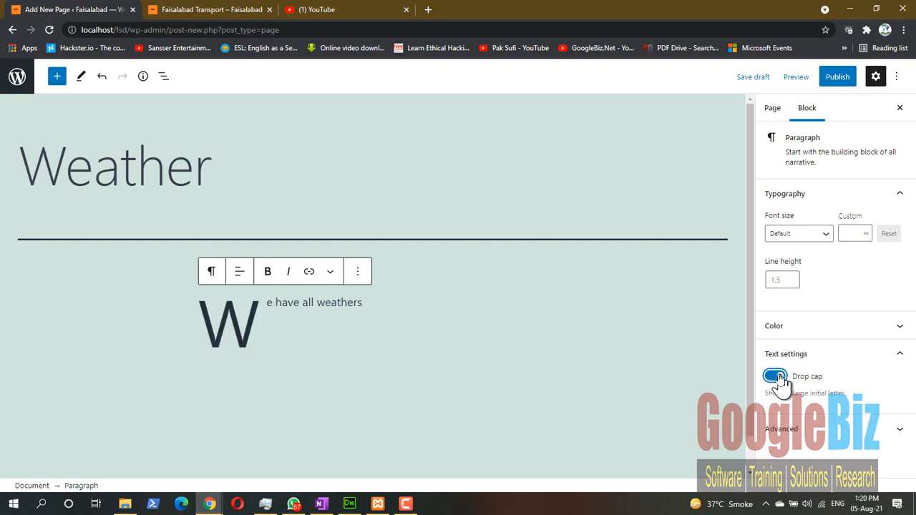
Turn off the drop cap for the "We have all weathers" paragraph and expand its advanced settings.
left_click(777, 377)
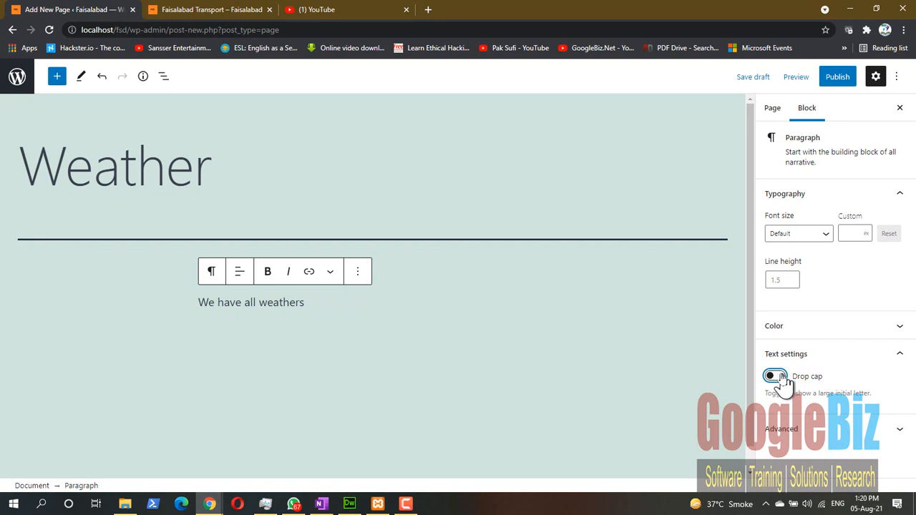
left_click(833, 436)
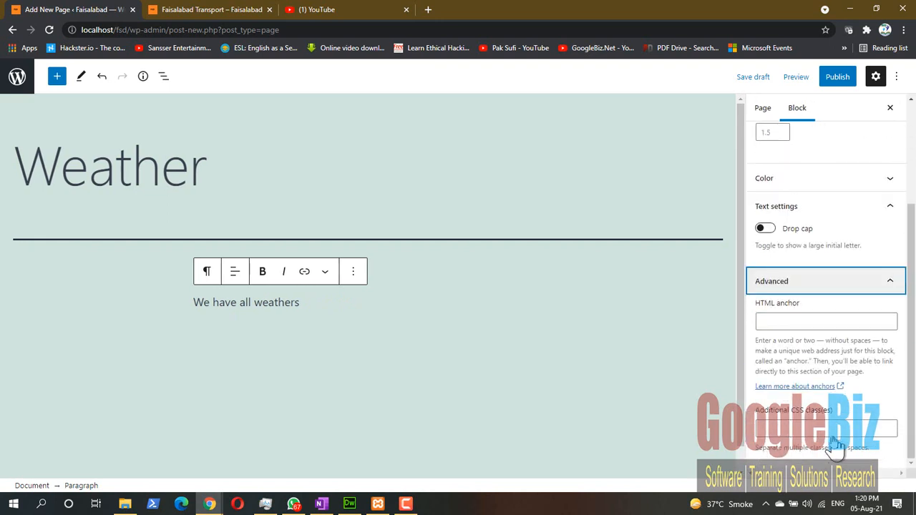
scroll(835, 444, "up", 3)
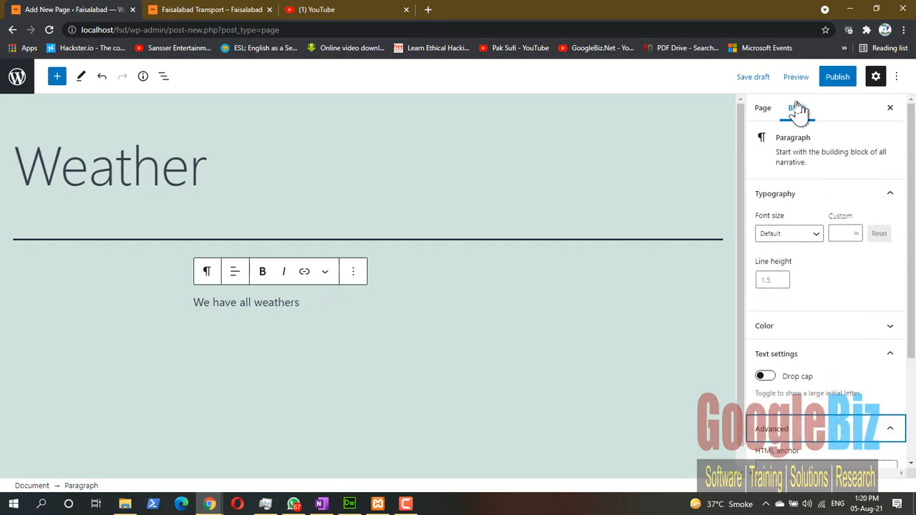
In the Weather page's own settings, set the existing baby-with-spoon picture from the media library as the featured image.
left_click(763, 111)
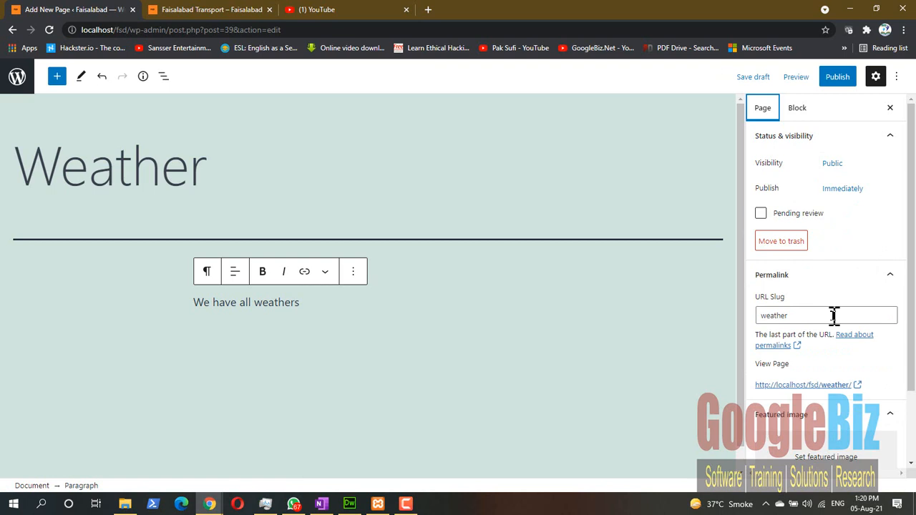
left_click(818, 316)
scroll(811, 318, "down", 2)
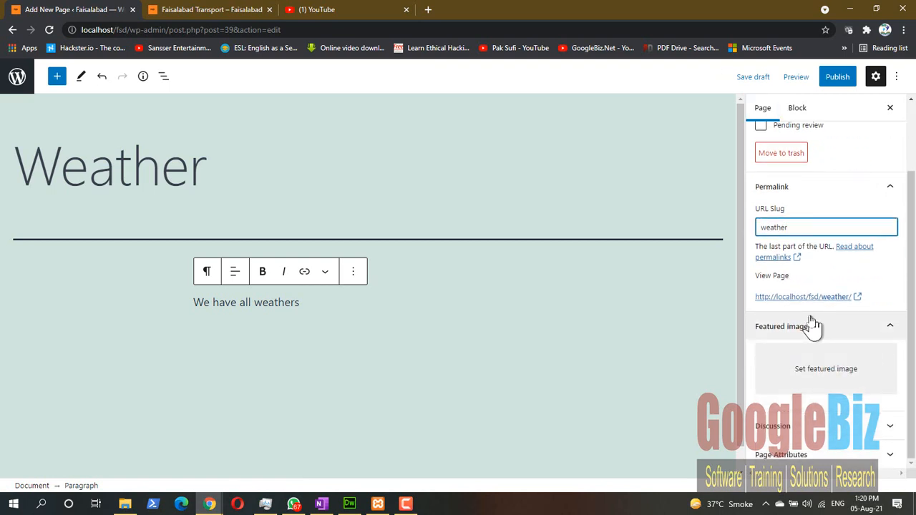
left_click(827, 381)
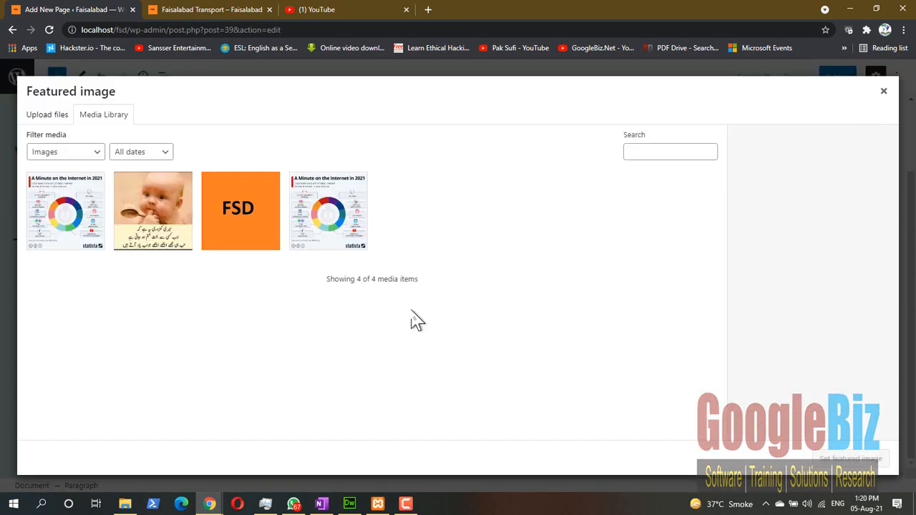
left_click(171, 209)
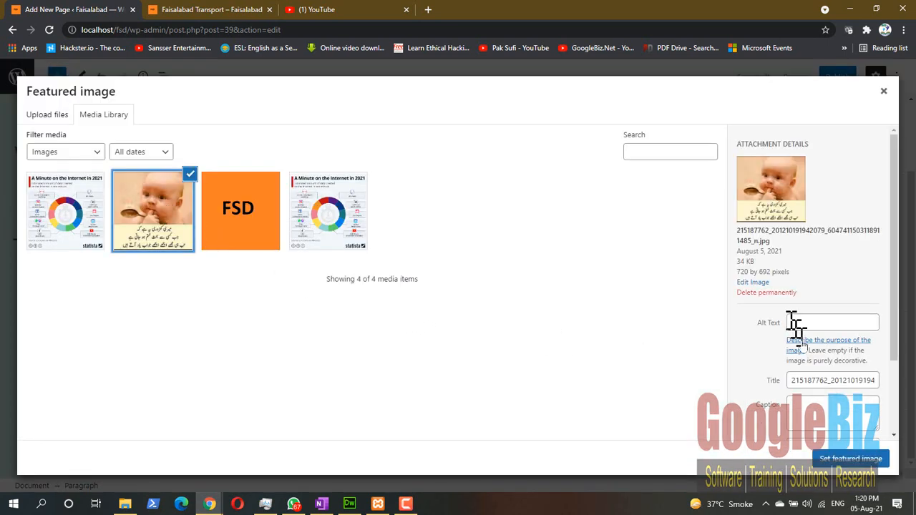
left_click(858, 460)
scroll(795, 302, "down", 2)
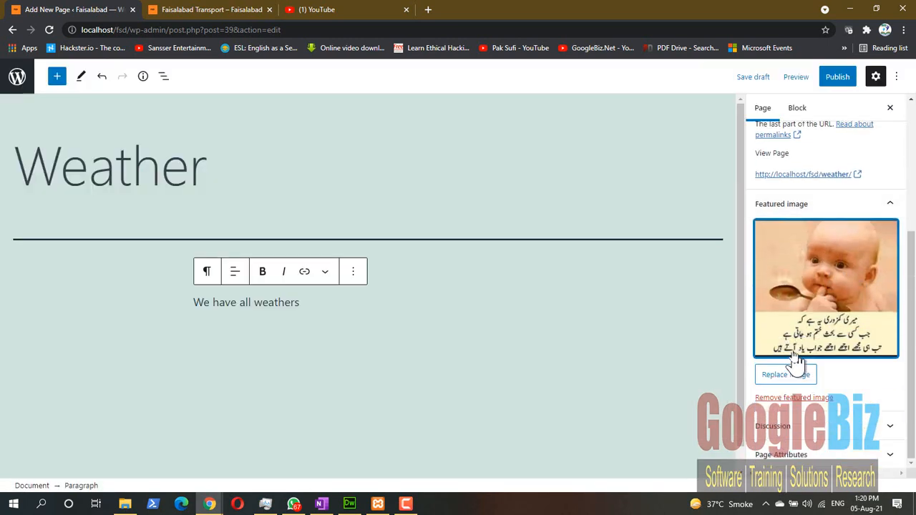
scroll(795, 361, "up", 3)
scroll(795, 360, "down", 3)
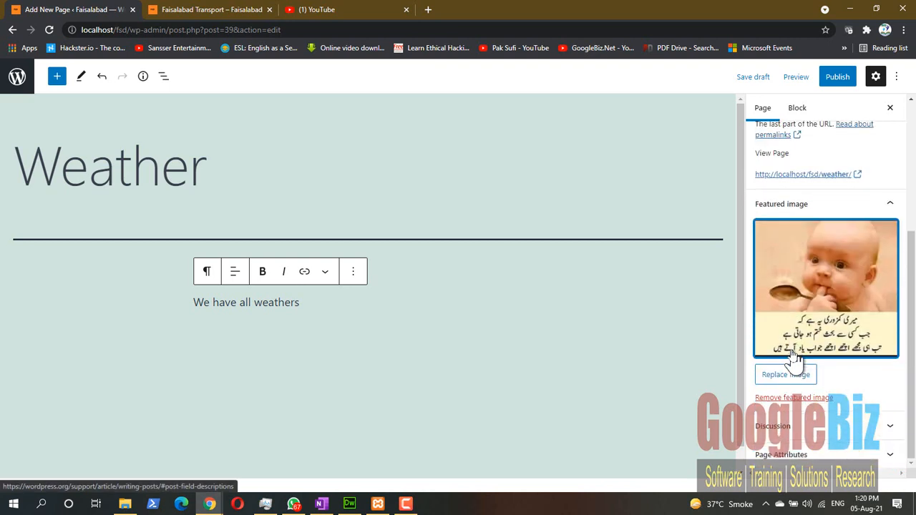
Allow comments on the Weather page and expand its page attributes.
left_click(793, 428)
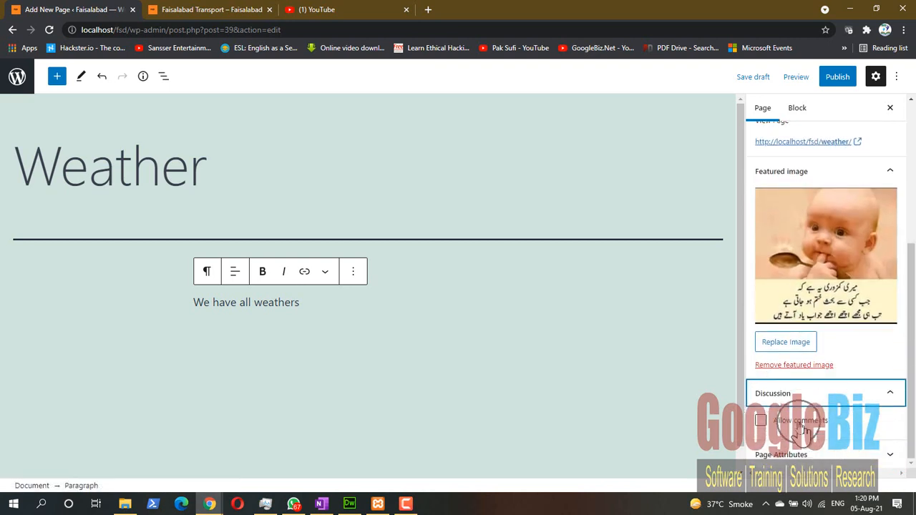
left_click(763, 422)
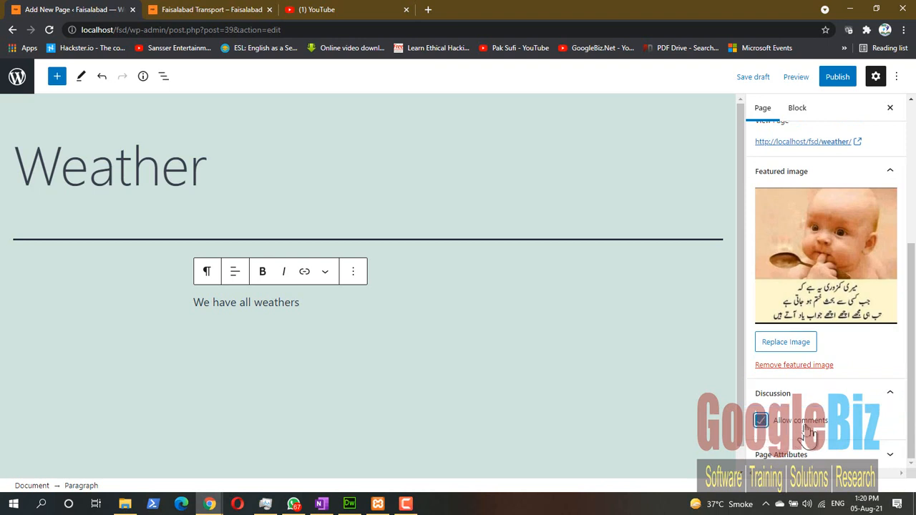
left_click(805, 454)
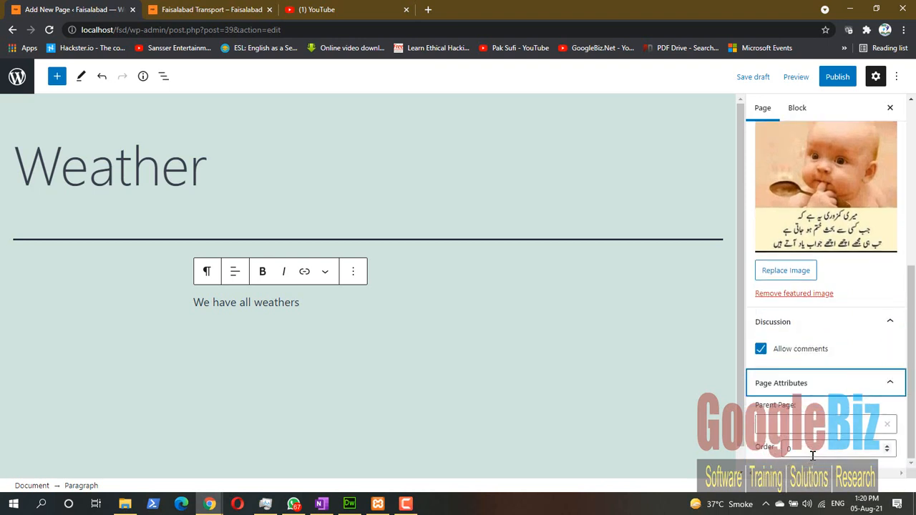
Review the Weather page's settings and publish it with public visibility, effective immediately.
scroll(812, 455, "up", 4)
scroll(822, 456, "down", 2)
scroll(833, 159, "up", 3)
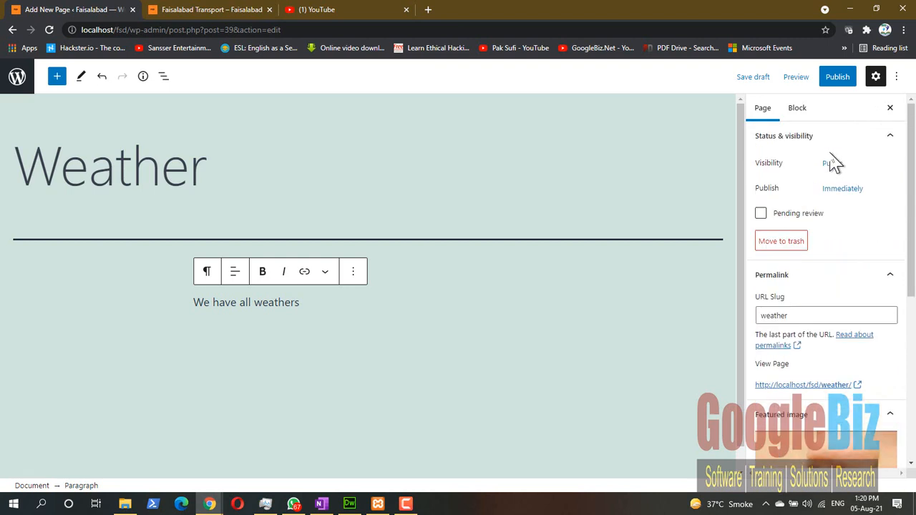
left_click(834, 80)
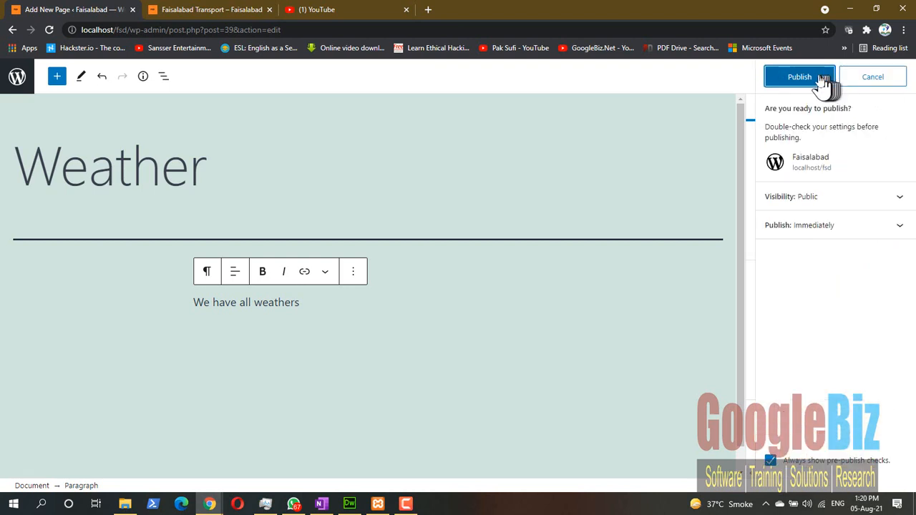
left_click(823, 80)
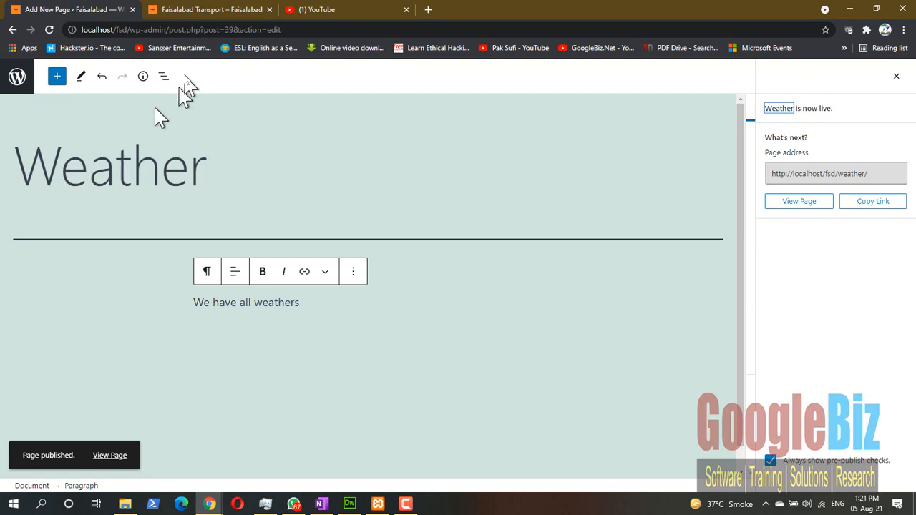
Switch to the live site, reload it and examine the Home page from its navigation down to the footer widgets.
left_click(220, 12)
scroll(186, 163, "up", 10)
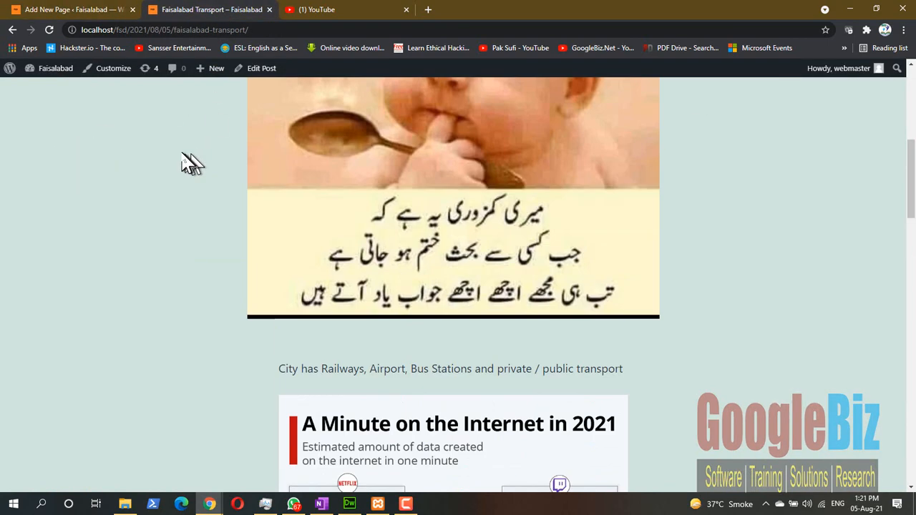
left_click(48, 29)
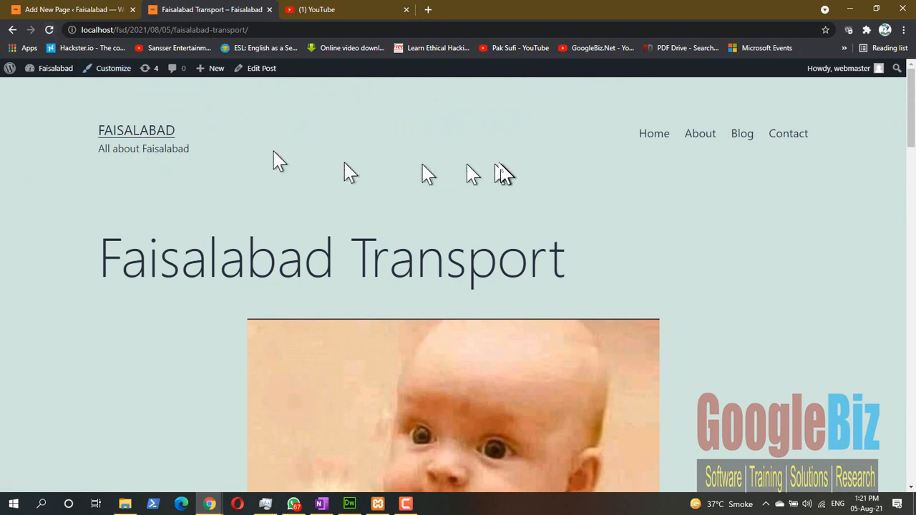
left_click(654, 141)
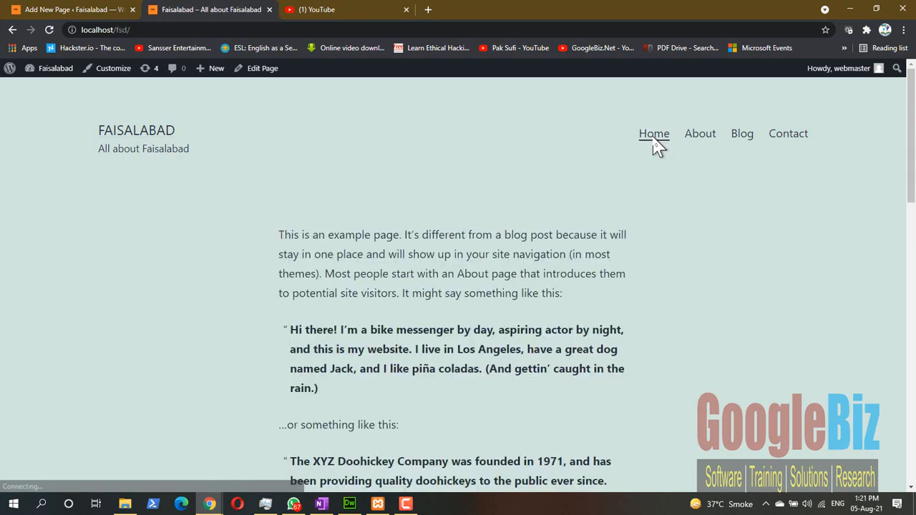
scroll(448, 236, "down", 15)
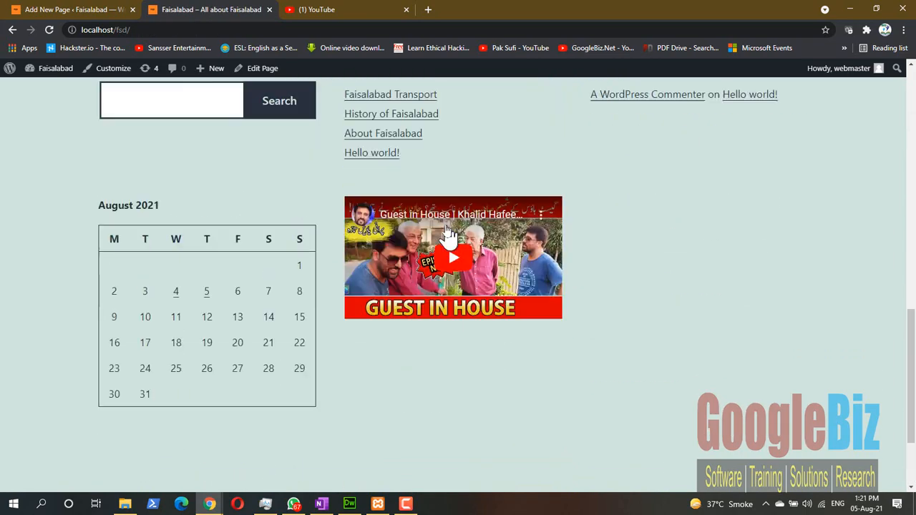
scroll(448, 233, "up", 15)
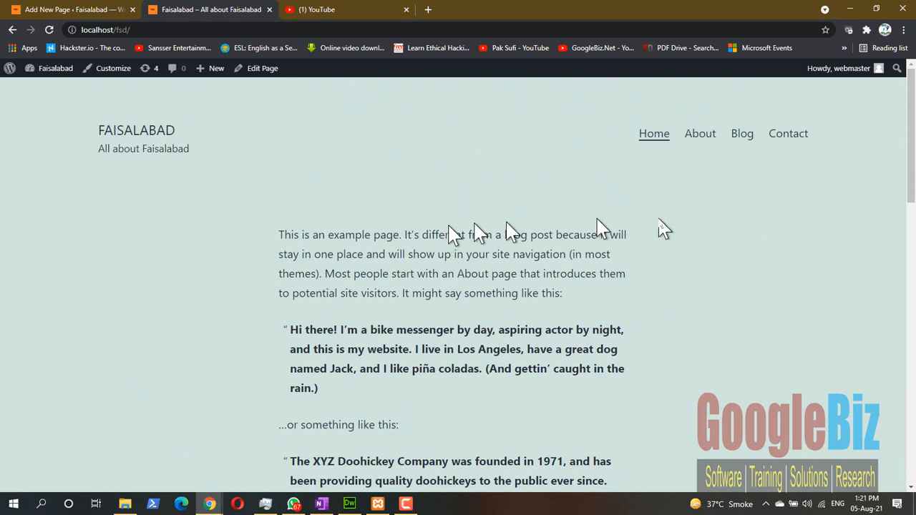
View the site's About page and examine its content and footer.
left_click(698, 143)
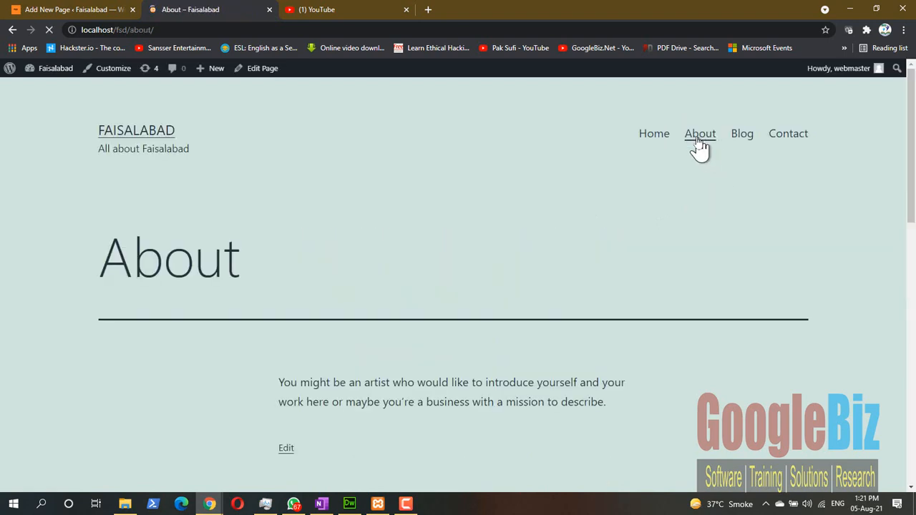
scroll(687, 157, "down", 4)
scroll(687, 157, "up", 5)
scroll(685, 157, "down", 1)
scroll(685, 157, "down", 4)
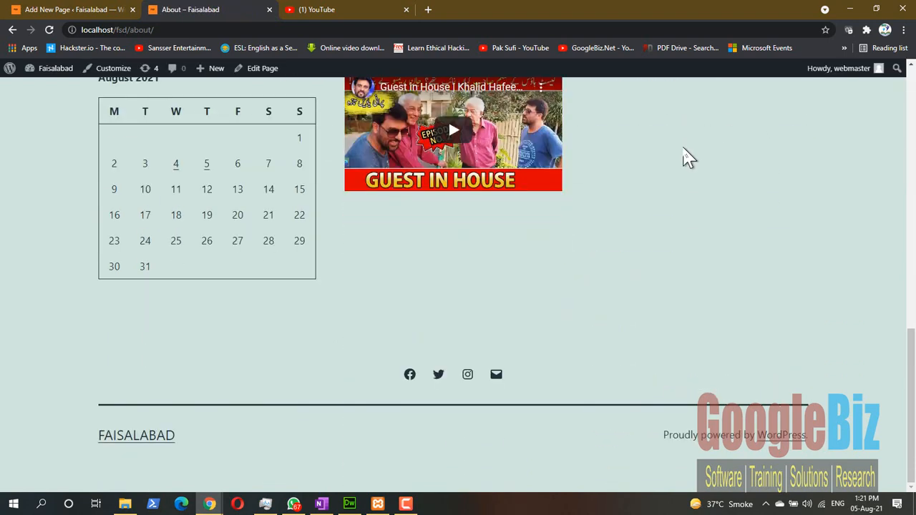
scroll(687, 157, "up", 5)
Visit the Blog and Contact pages, examining their content, the navigation menu and the page address.
left_click(751, 137)
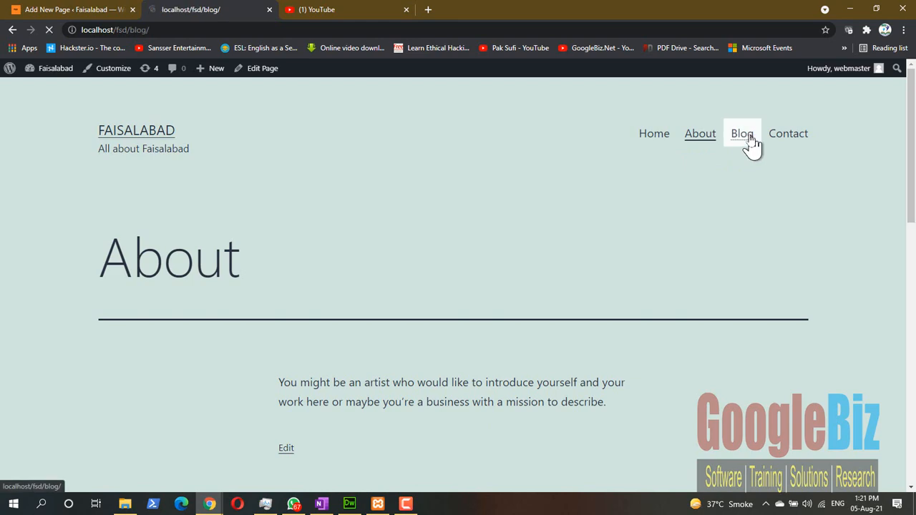
scroll(430, 250, "down", 6)
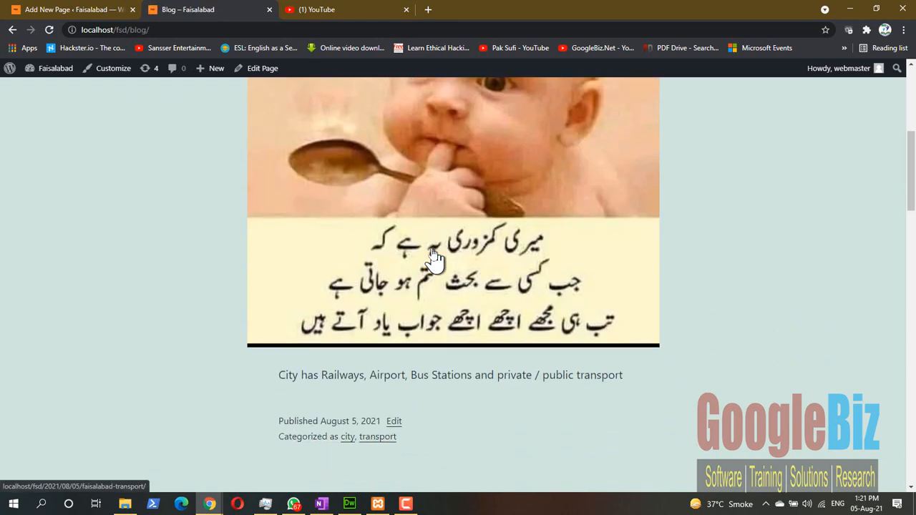
scroll(434, 260, "up", 6)
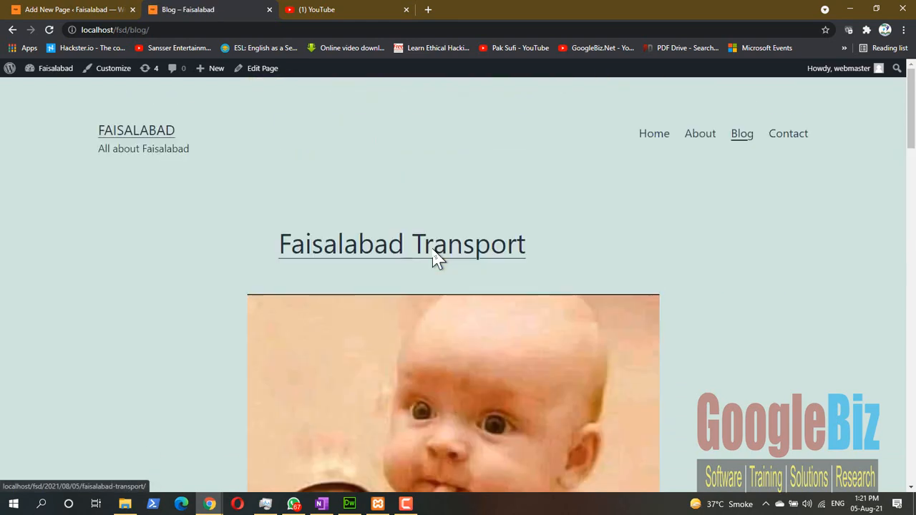
left_click(780, 138)
scroll(375, 246, "down", 8)
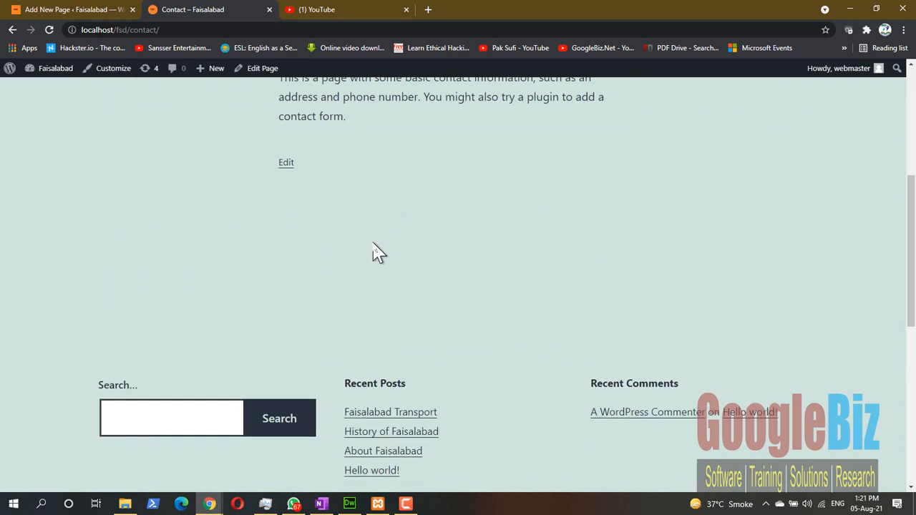
scroll(374, 245, "up", 8)
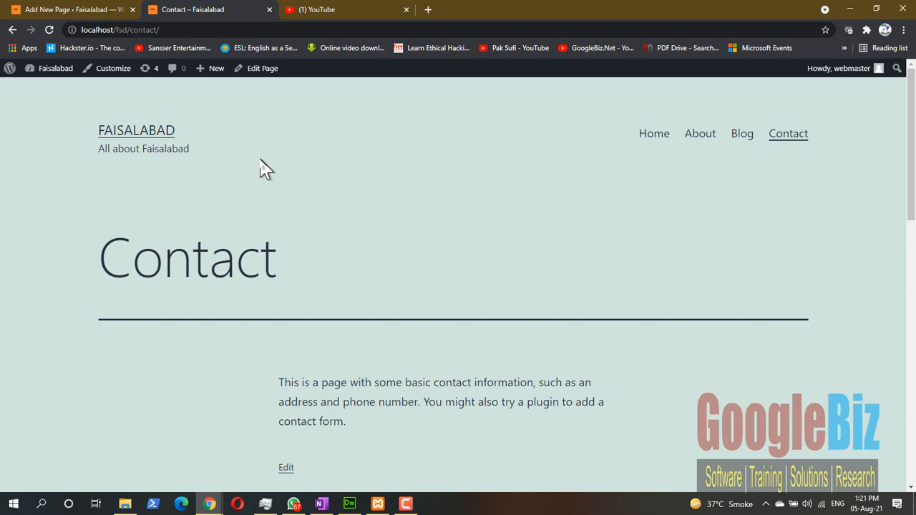
left_click(175, 33)
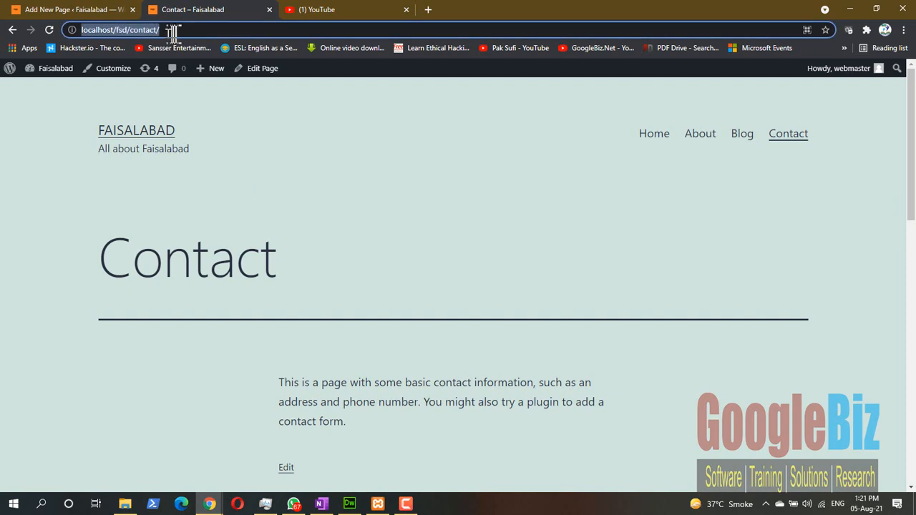
left_click(179, 31)
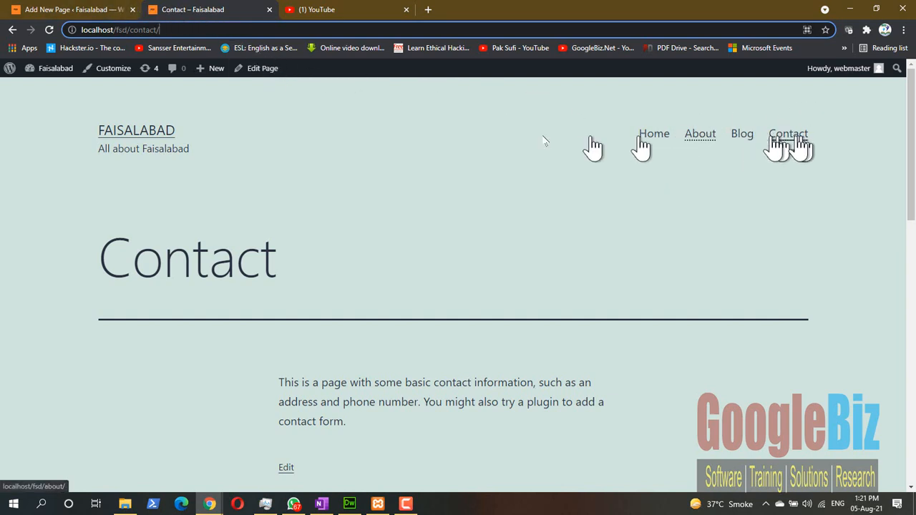
Leave the Weather page editor and open the site's menu management screen.
left_click(74, 11)
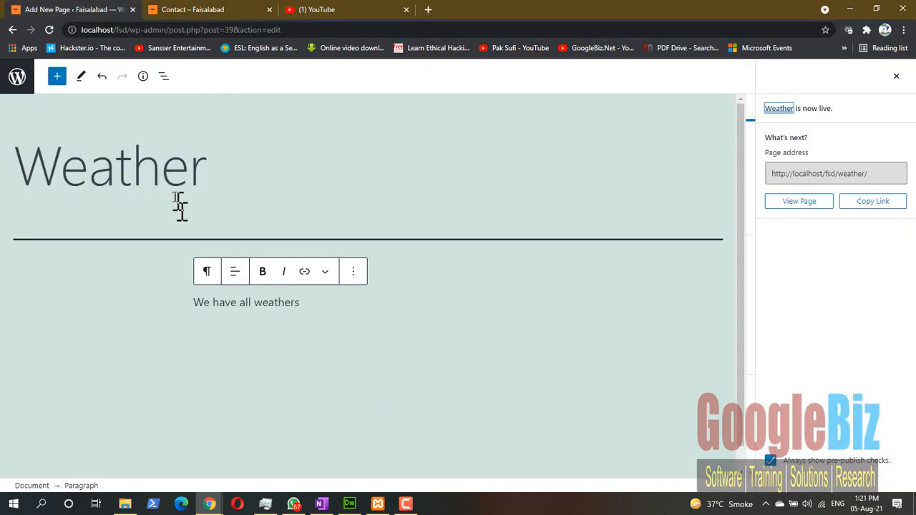
left_click(19, 77)
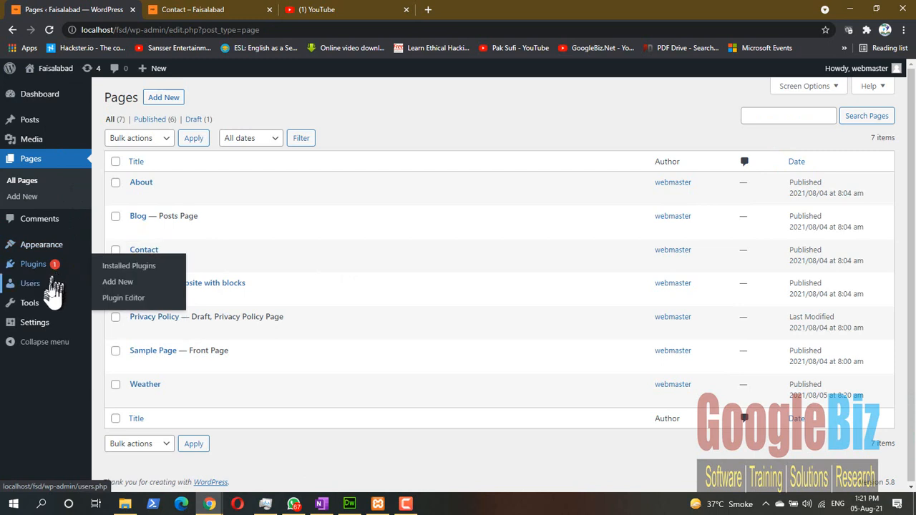
mouse_move(51, 286)
mouse_move(40, 249)
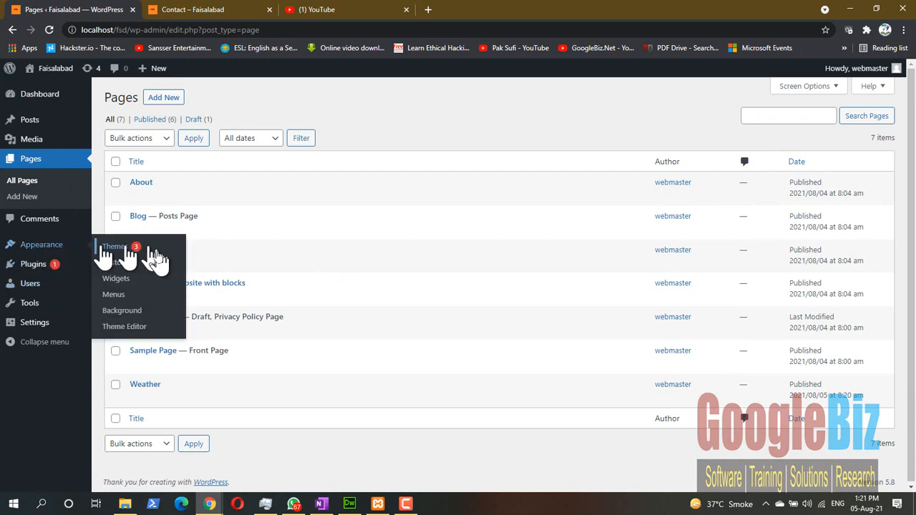
left_click(115, 294)
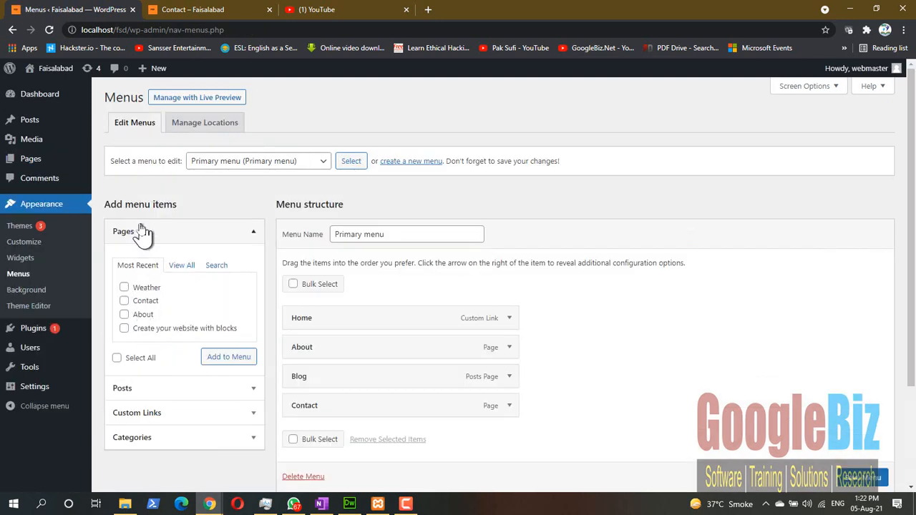
Add the Weather page to the Primary menu, place it directly after Home and save the menu.
key("ctrl")
scroll(180, 327, "down", 2)
scroll(181, 327, "up", 2)
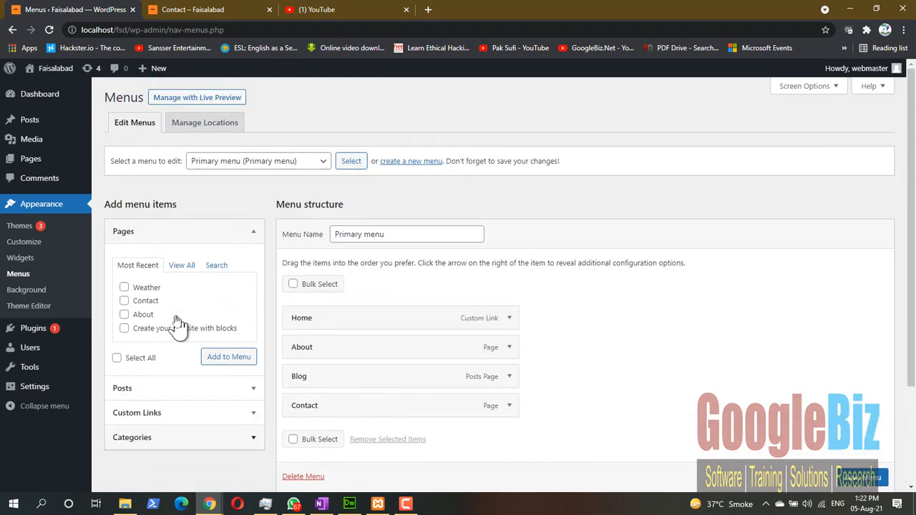
left_click(150, 288)
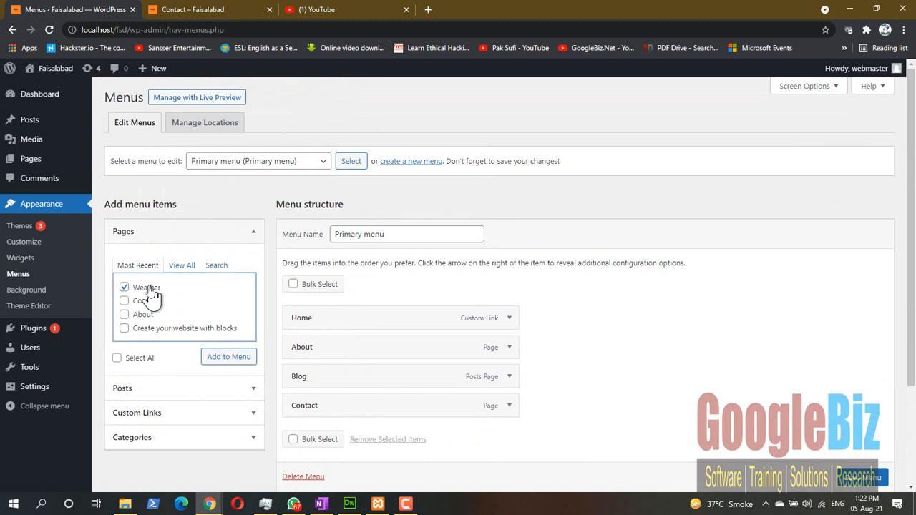
left_click_drag(151, 289, 358, 413)
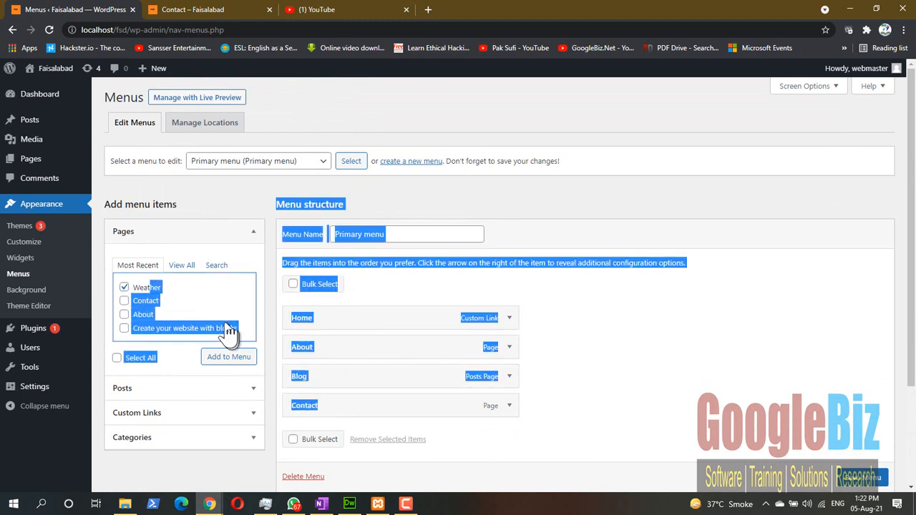
left_click(113, 312)
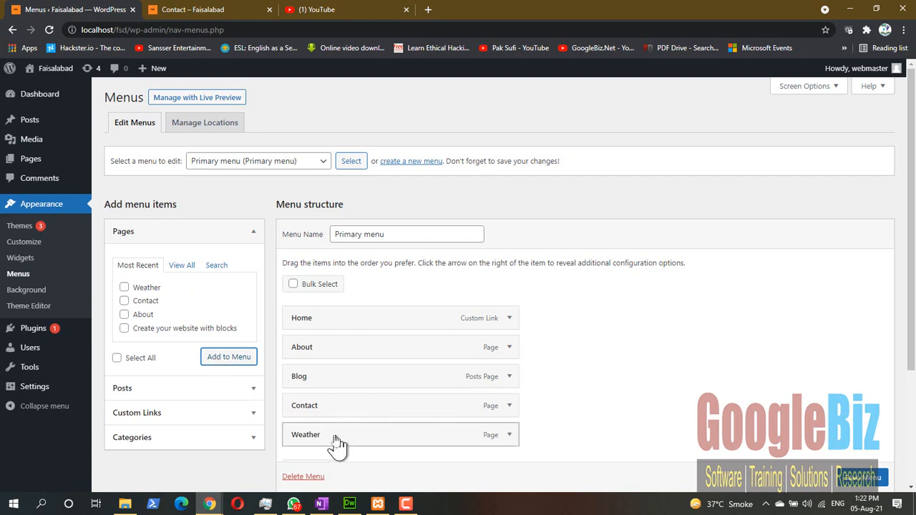
left_click_drag(334, 435, 331, 352)
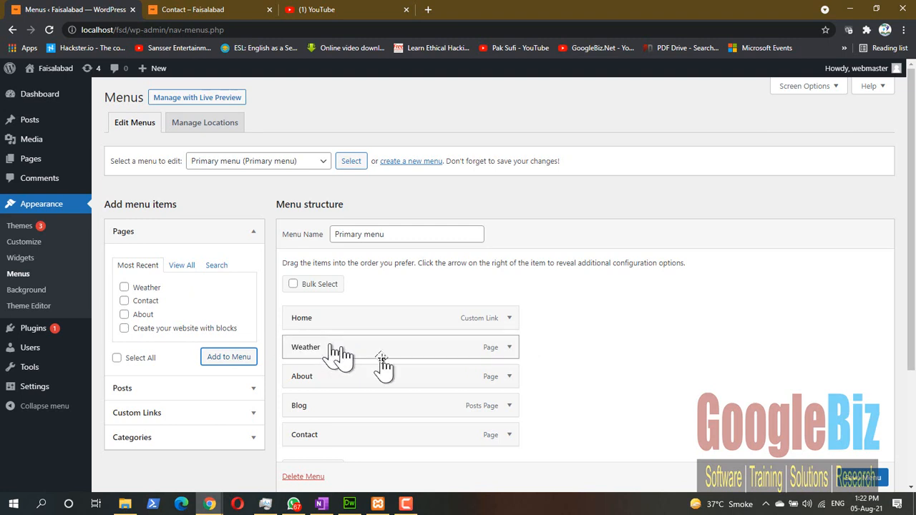
left_click(862, 477)
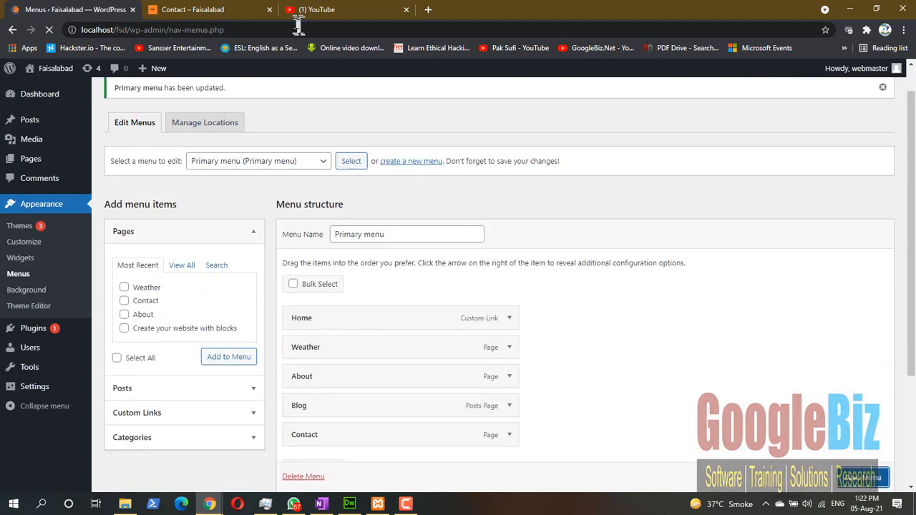
Reload the live Contact page to check its navigation menu and return to the menu management screen.
left_click(209, 7)
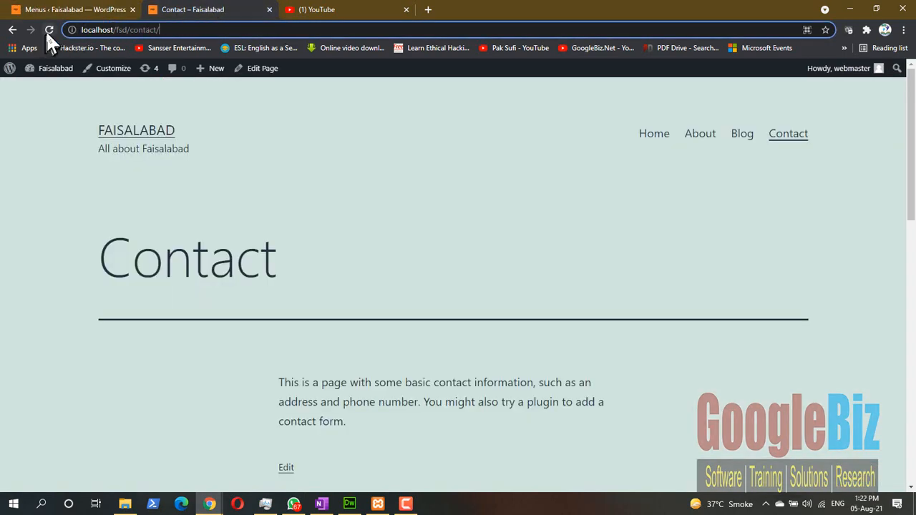
left_click(48, 30)
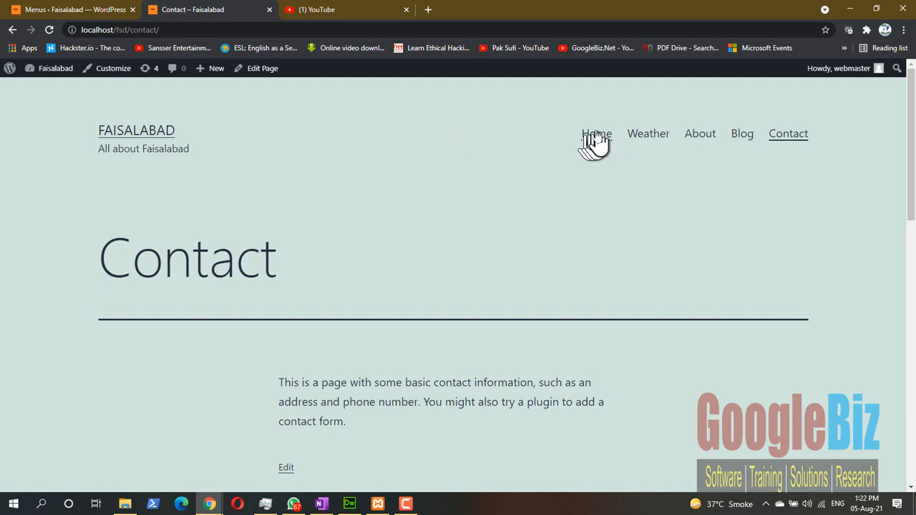
left_click(48, 10)
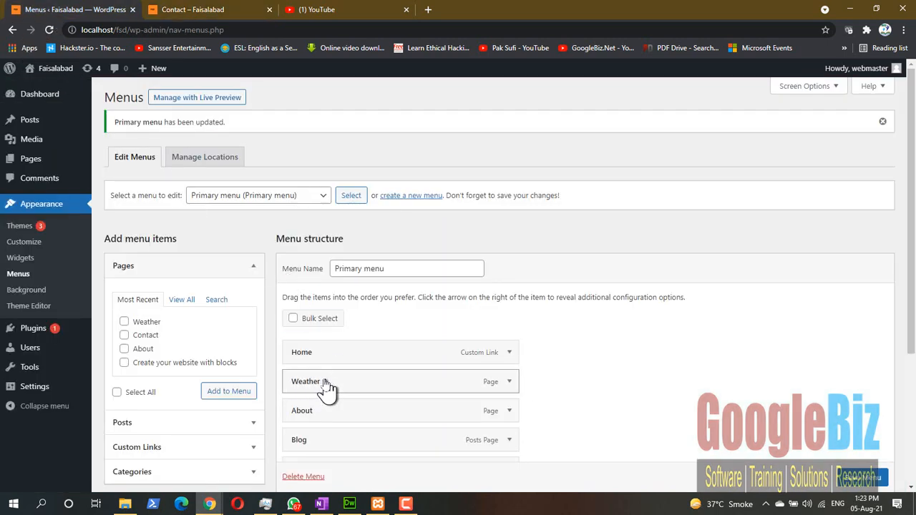
Nest Weather and About as sub items under Home in the Primary menu and save it.
left_click_drag(327, 389, 355, 390)
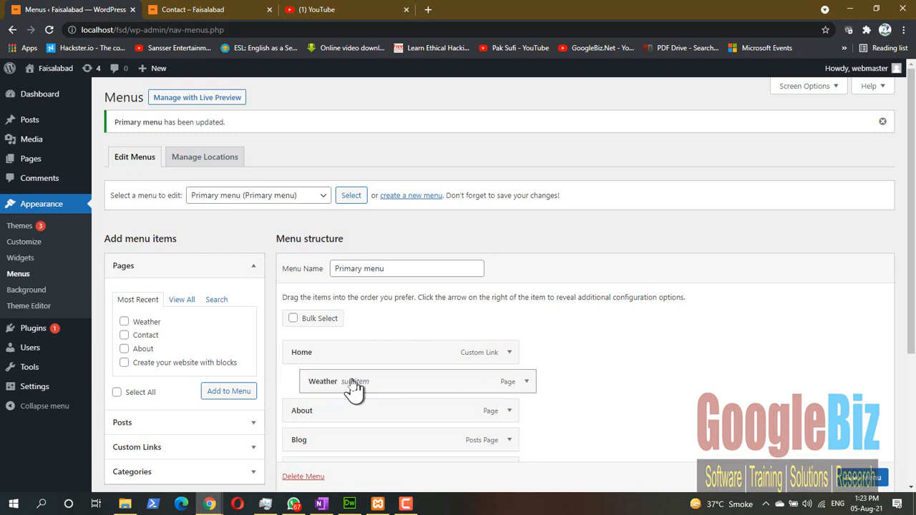
left_click_drag(317, 419, 369, 428)
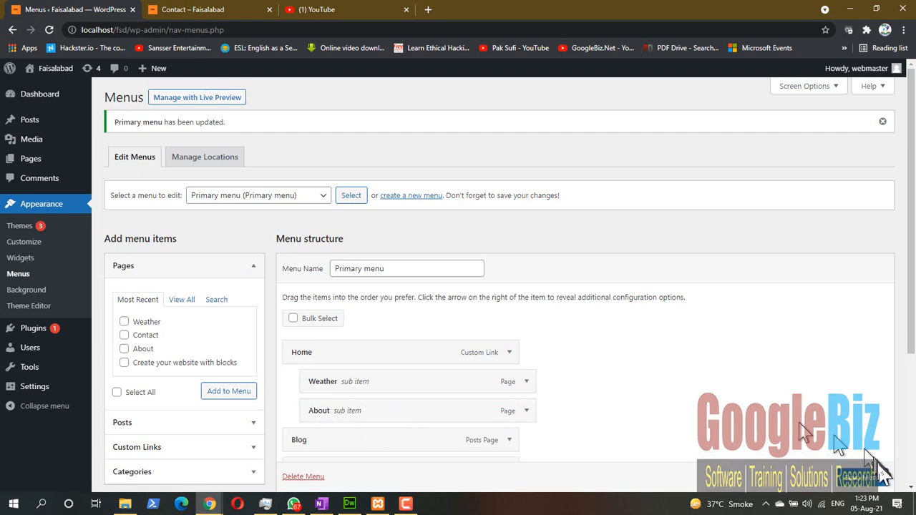
scroll(867, 465, "down", 1)
left_click(868, 478)
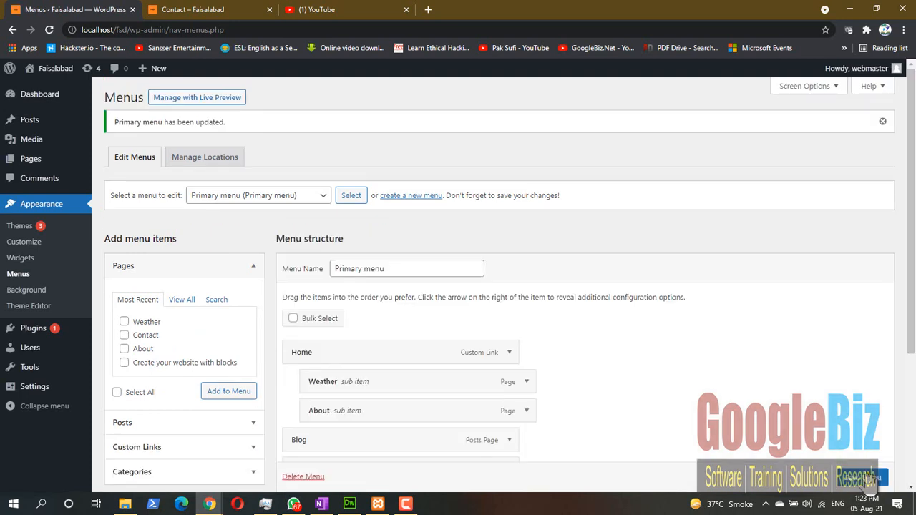
Reload the live site, examine the submenu under Home and return to the menu management screen.
left_click(199, 14)
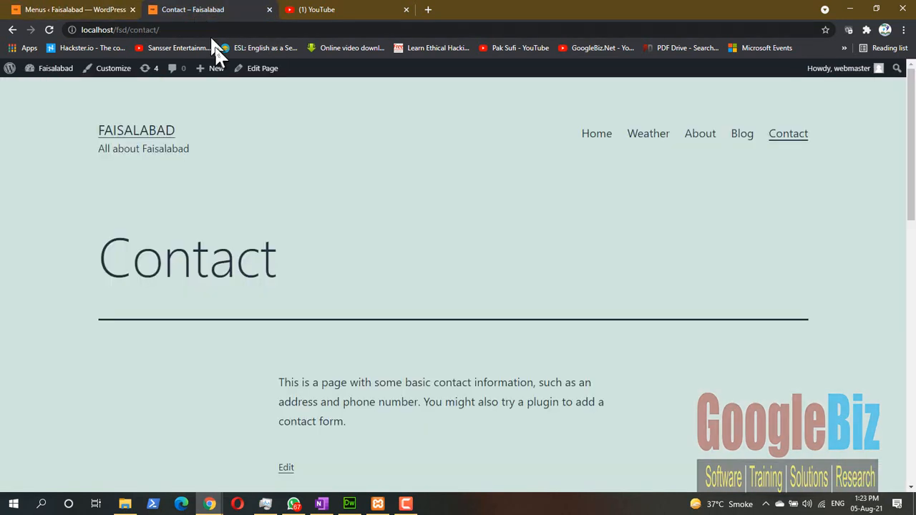
left_click(44, 30)
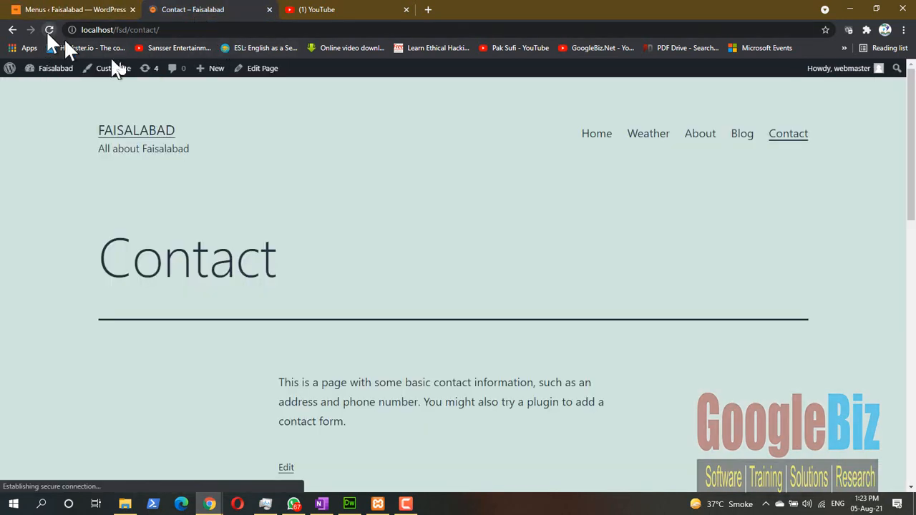
mouse_move(680, 136)
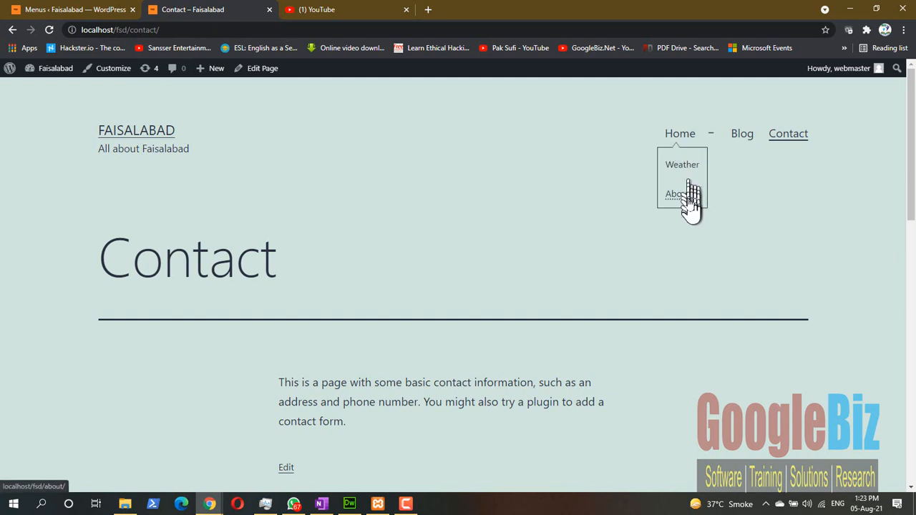
left_click(63, 10)
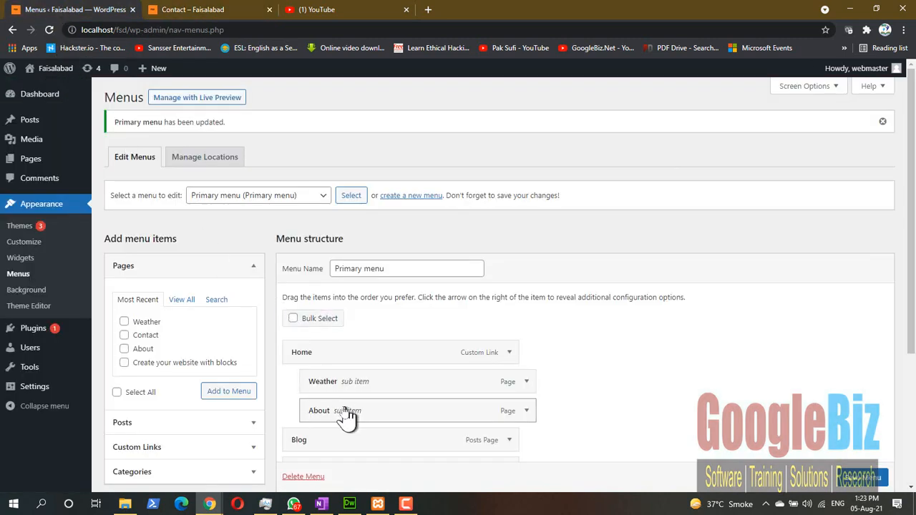
Move About back to the top level, keeping Weather as a sub item of Home, and save the Primary menu.
left_click_drag(344, 415, 330, 418)
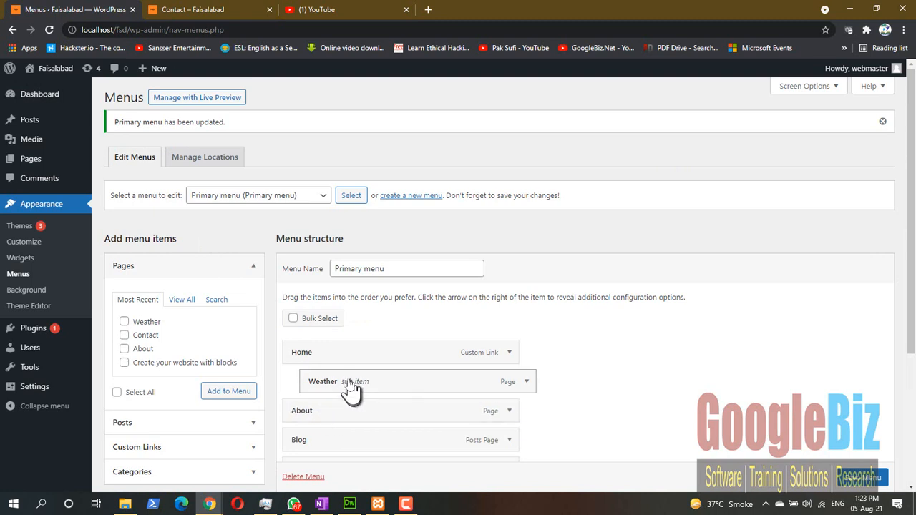
left_click_drag(350, 387, 411, 402)
scroll(866, 490, "down", 1)
left_click(862, 480)
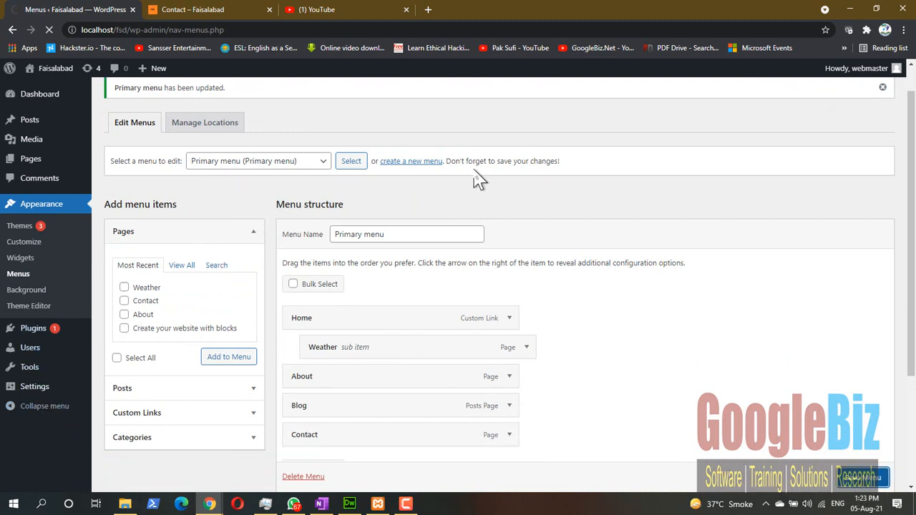
Reload the live site, open Weather from the Home submenu and examine the page from its image down to the comment form.
left_click(212, 10)
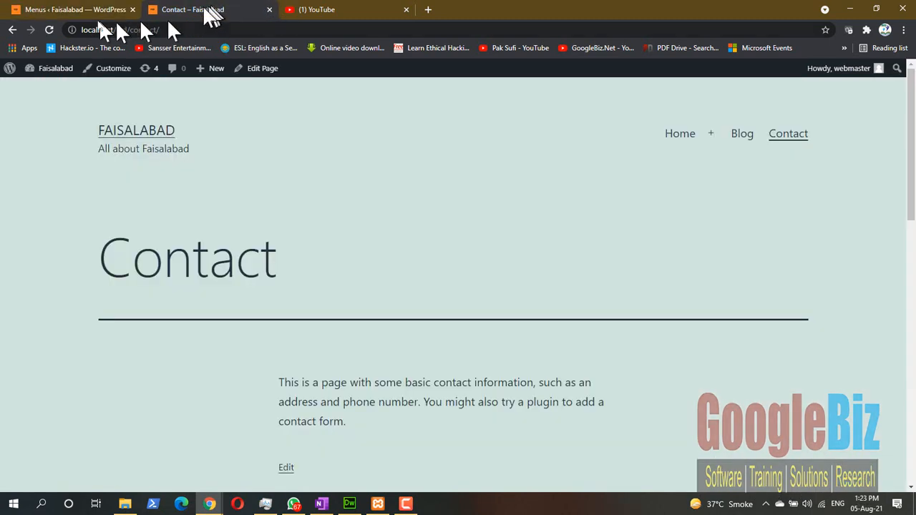
left_click(50, 30)
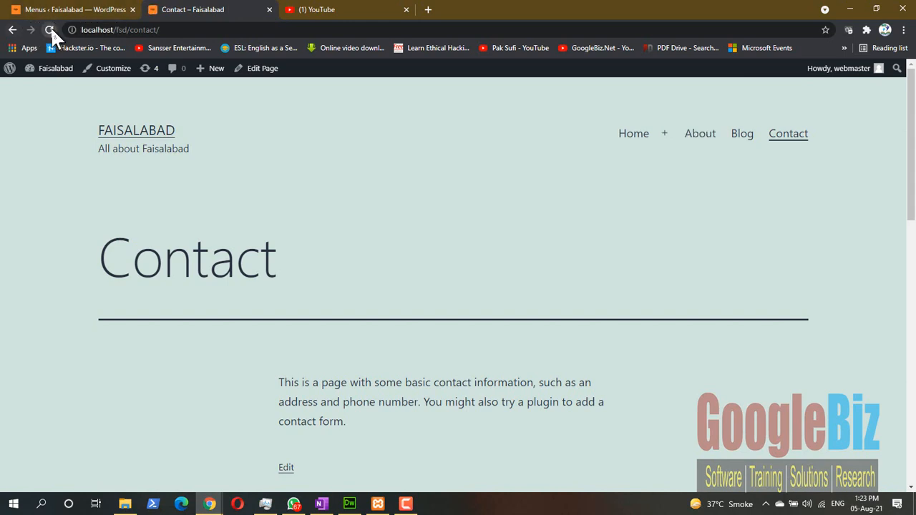
mouse_move(646, 171)
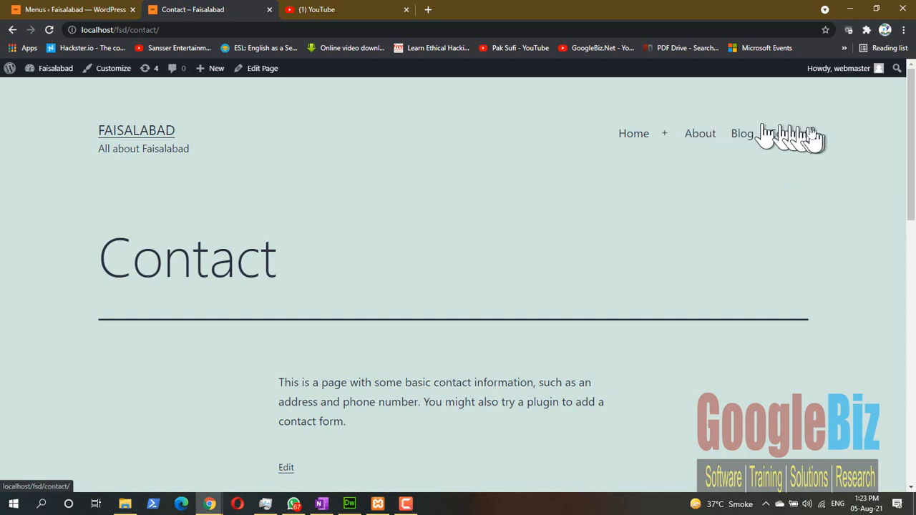
left_click(634, 169)
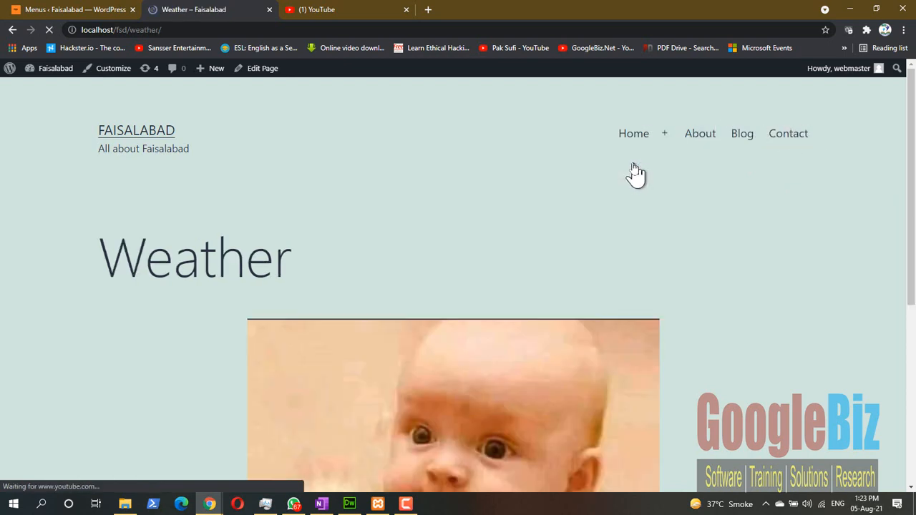
scroll(469, 375, "down", 2)
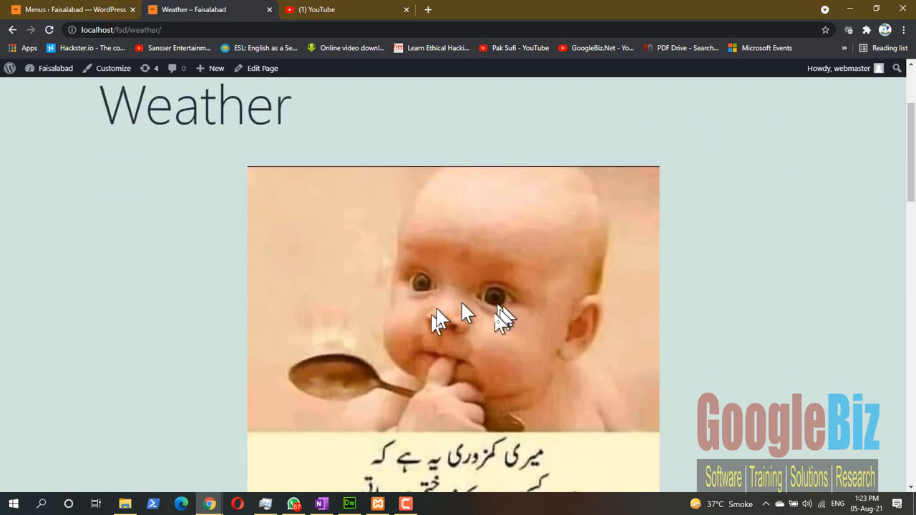
scroll(499, 324, "down", 4)
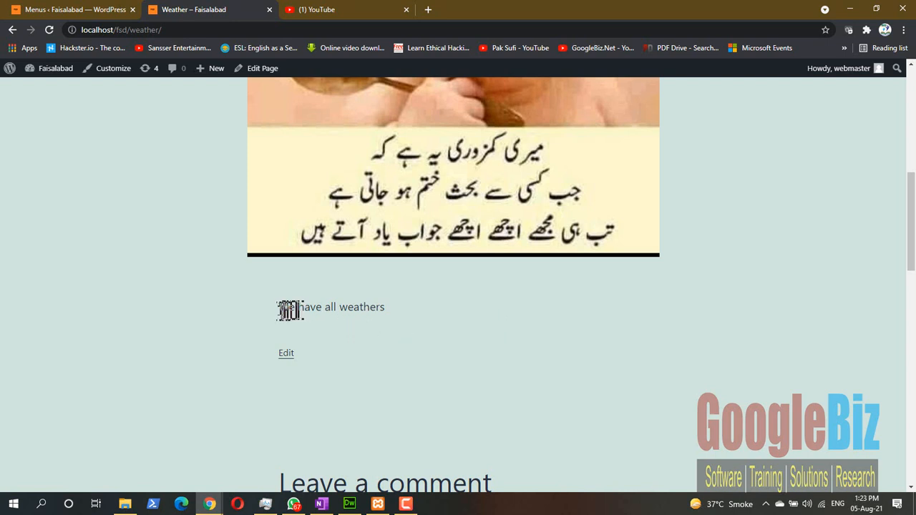
left_click_drag(277, 306, 419, 320)
scroll(419, 321, "down", 4)
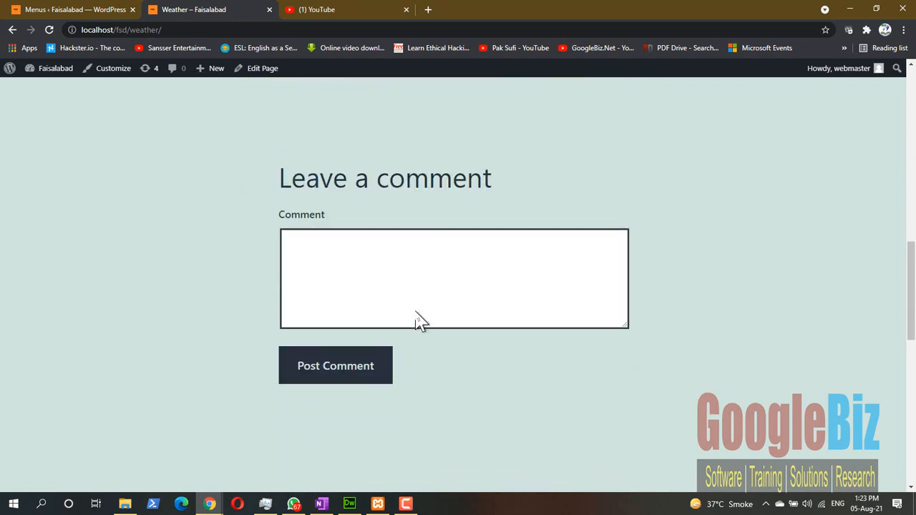
Post the comment "nice weather" on the Weather page and review the posted comment.
left_click(324, 270)
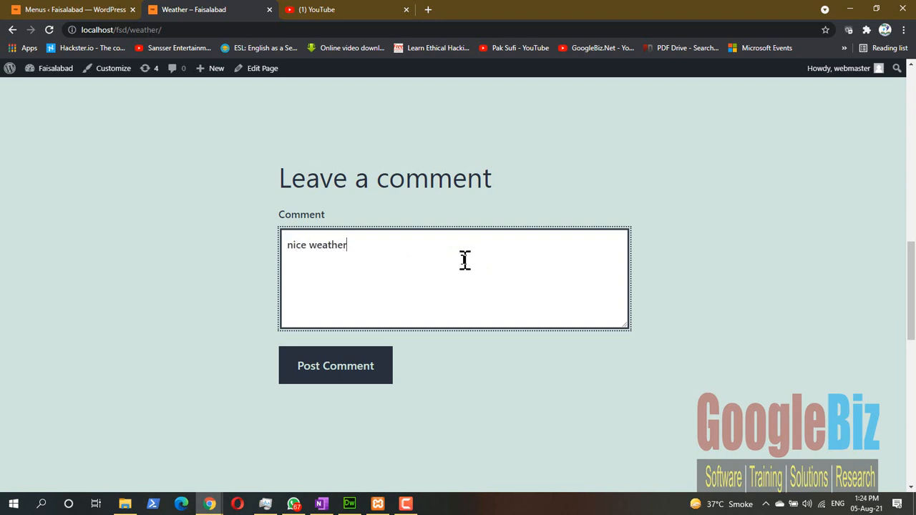
left_click(369, 365)
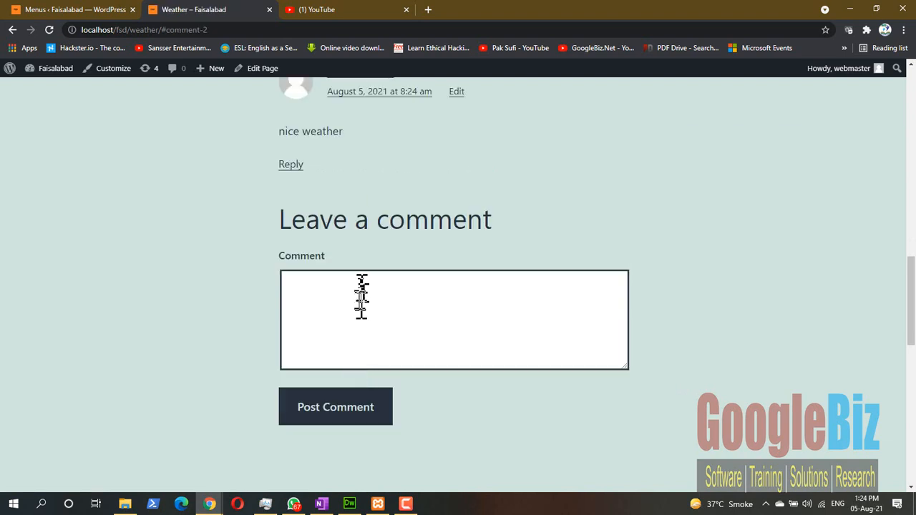
left_click_drag(370, 135, 187, 131)
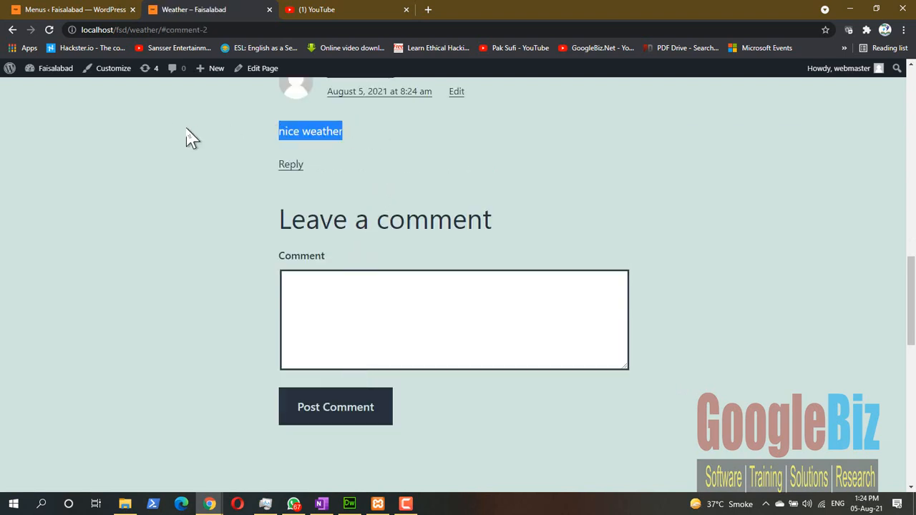
scroll(559, 279, "up", 15)
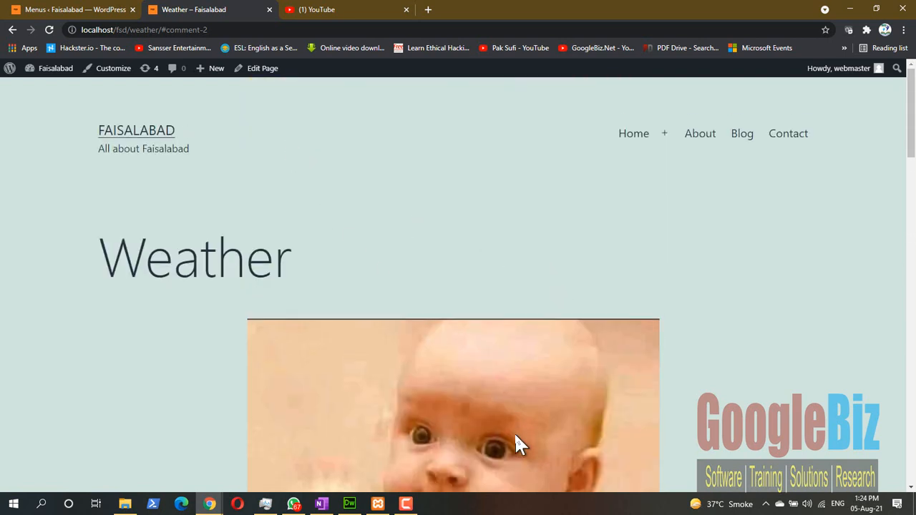
left_click(405, 503)
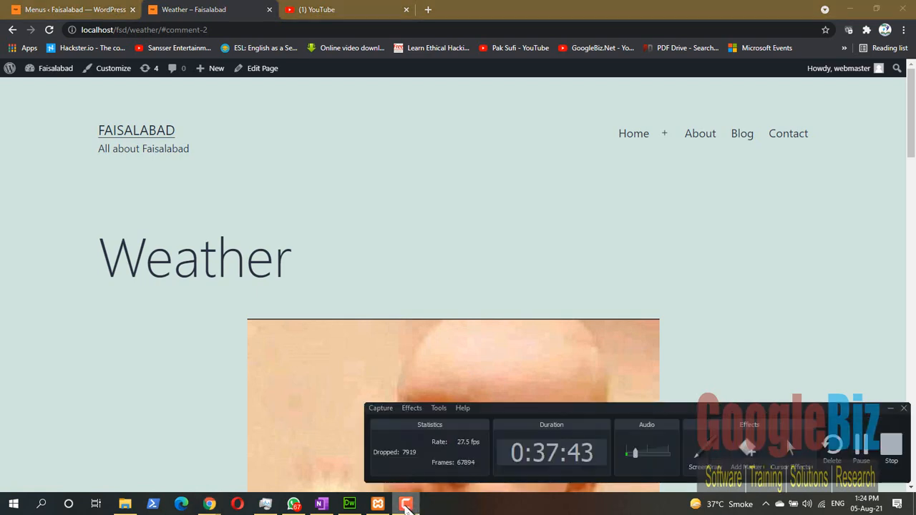